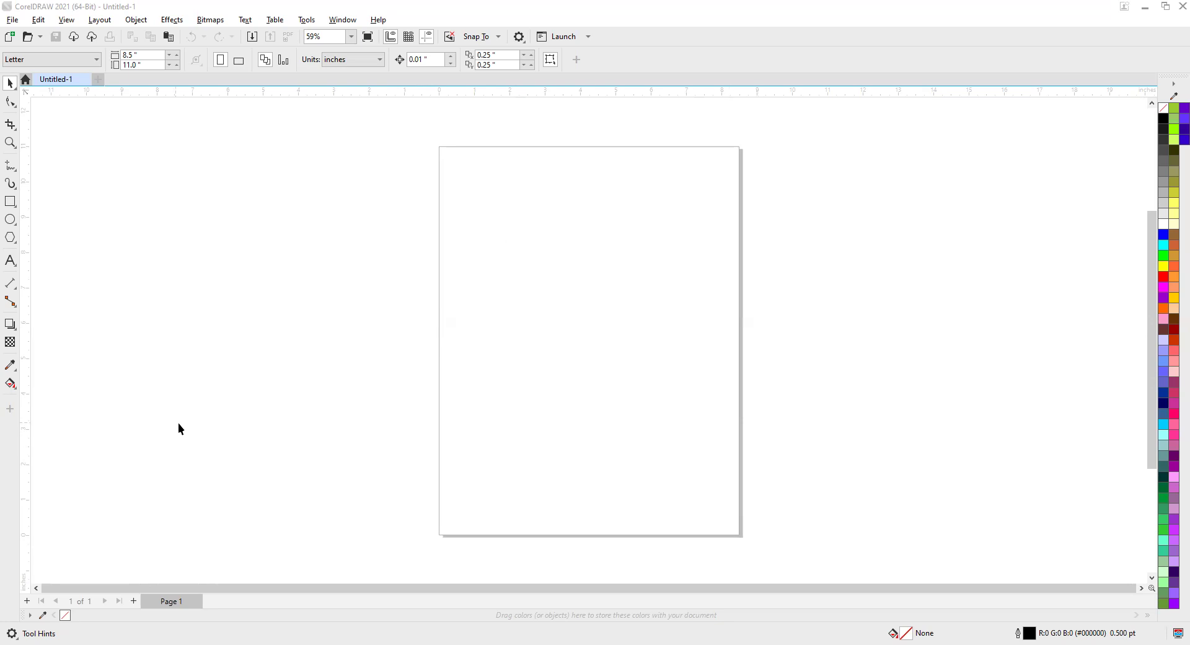
Step: Draw a tall, narrow ellipse about 3.57 in high in the page's upper half and narrow it to about 0.55 in
{"action": "left_click", "coordinate": [11, 219]}
{"action": "mouse_move", "coordinate": [533, 176]}
{"action": "left_mouse_down"}
{"action": "mouse_move", "coordinate": [559, 240]}
{"action": "mouse_move", "coordinate": [564, 305]}
{"action": "left_mouse_up"}
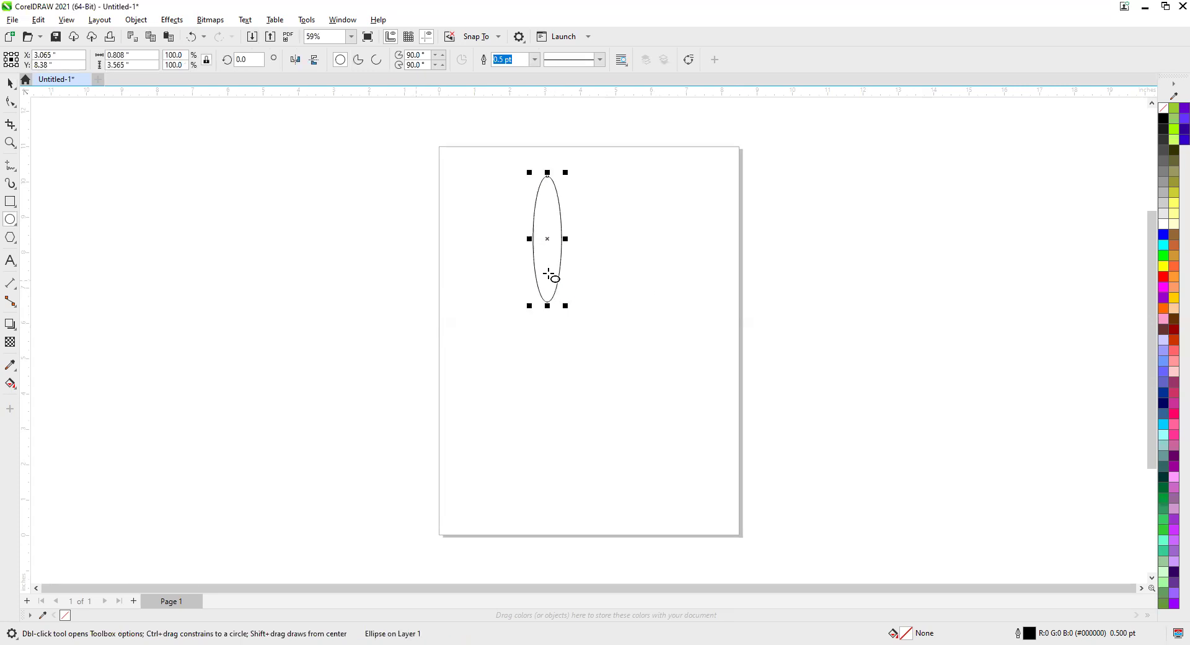
{"action": "scroll", "coordinate": [588, 247], "scroll_direction": "up", "scroll_amount": 2}
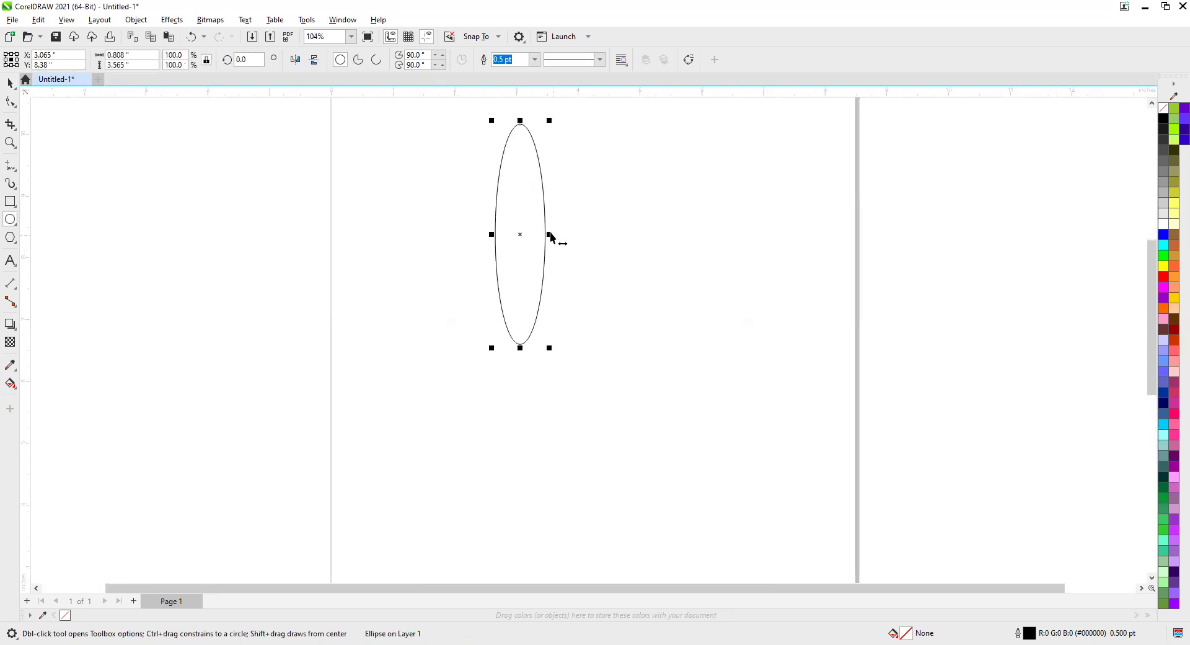
{"action": "left_click_drag", "start_coordinate": [549, 235], "coordinate": [533, 235]}
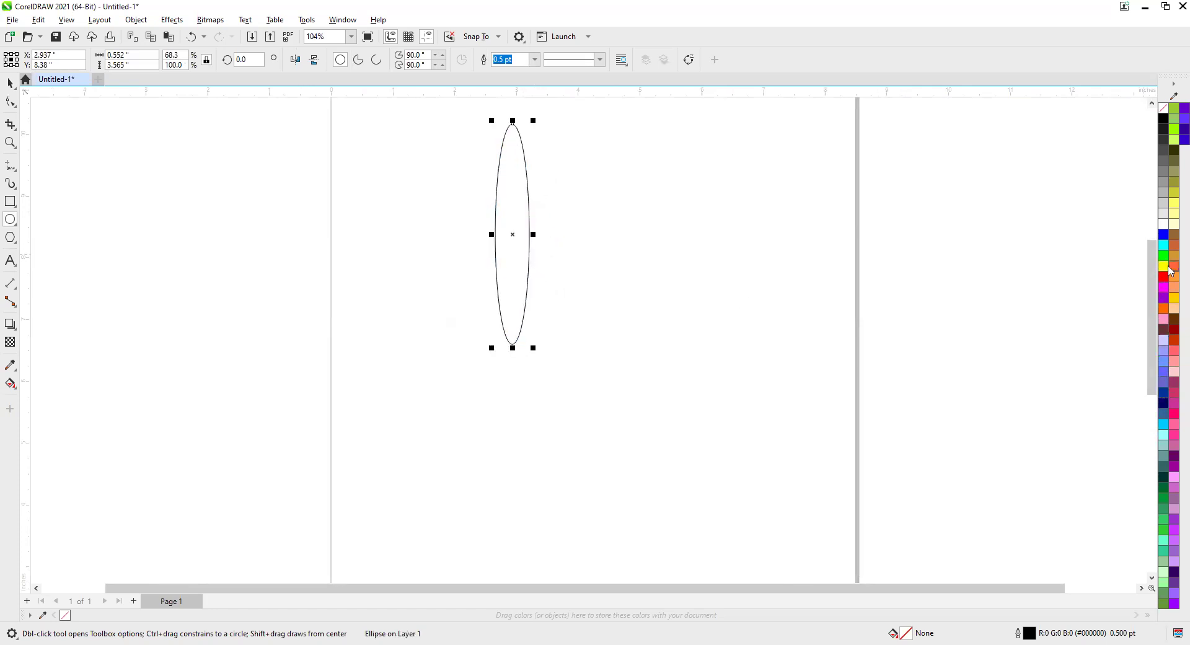
{"action": "right_click", "coordinate": [1163, 245]}
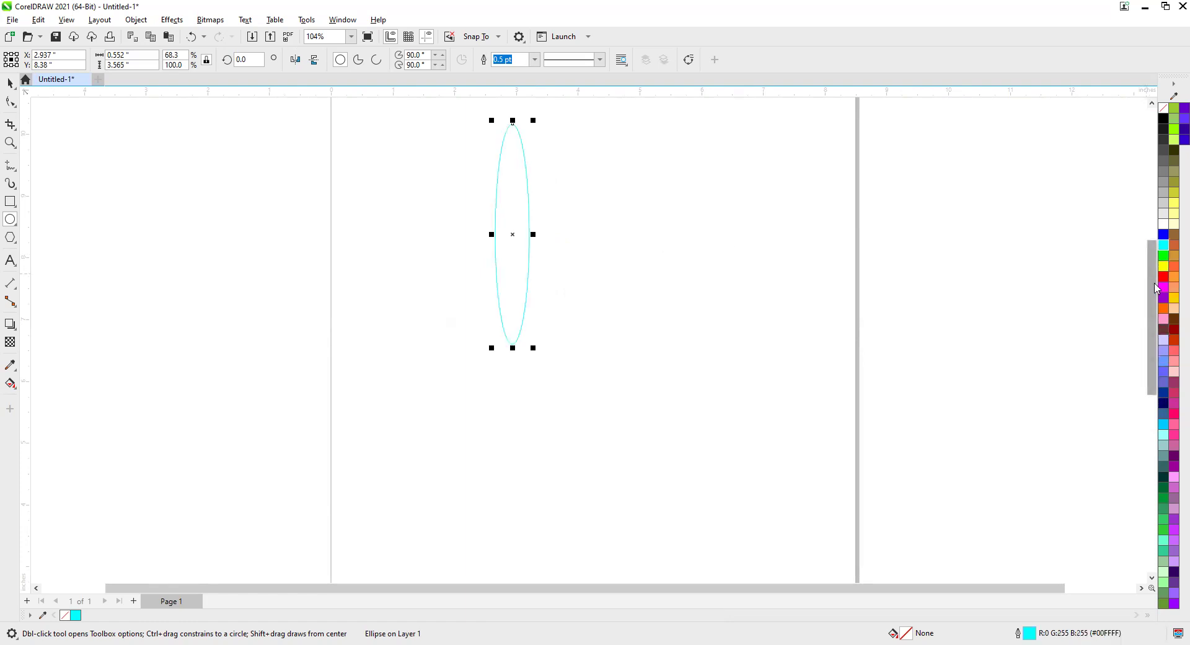
{"action": "right_click", "coordinate": [1163, 307]}
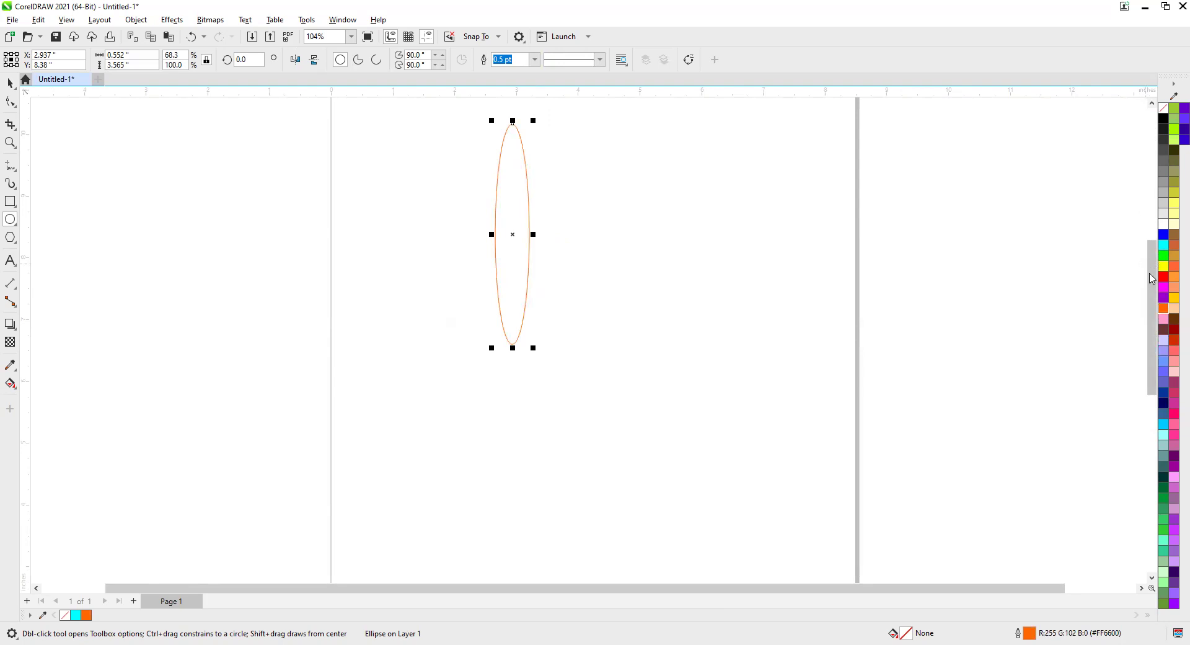
{"action": "scroll", "coordinate": [1152, 278], "scroll_direction": "up", "scroll_amount": 1}
{"action": "scroll", "coordinate": [559, 253], "scroll_direction": "up", "scroll_amount": 1}
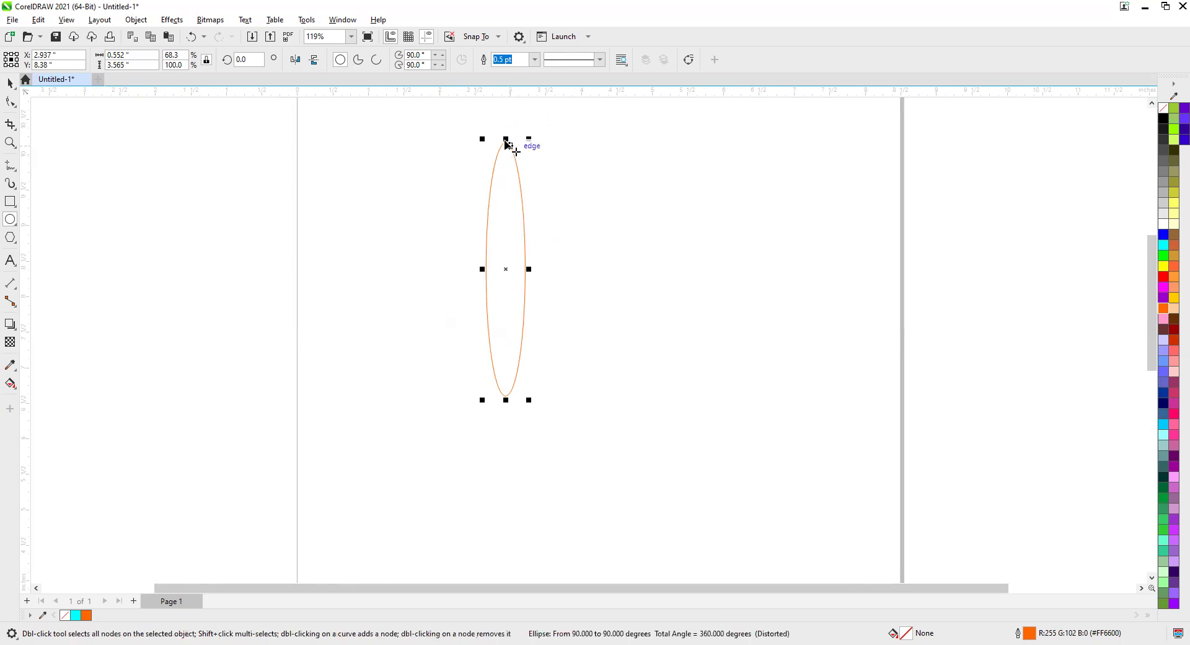
{"action": "mouse_move", "coordinate": [507, 144]}
{"action": "left_mouse_down"}
{"action": "mouse_move", "coordinate": [518, 147]}
{"action": "mouse_move", "coordinate": [507, 143]}
{"action": "left_mouse_up"}
{"action": "key", "text": "ctrl+z"}
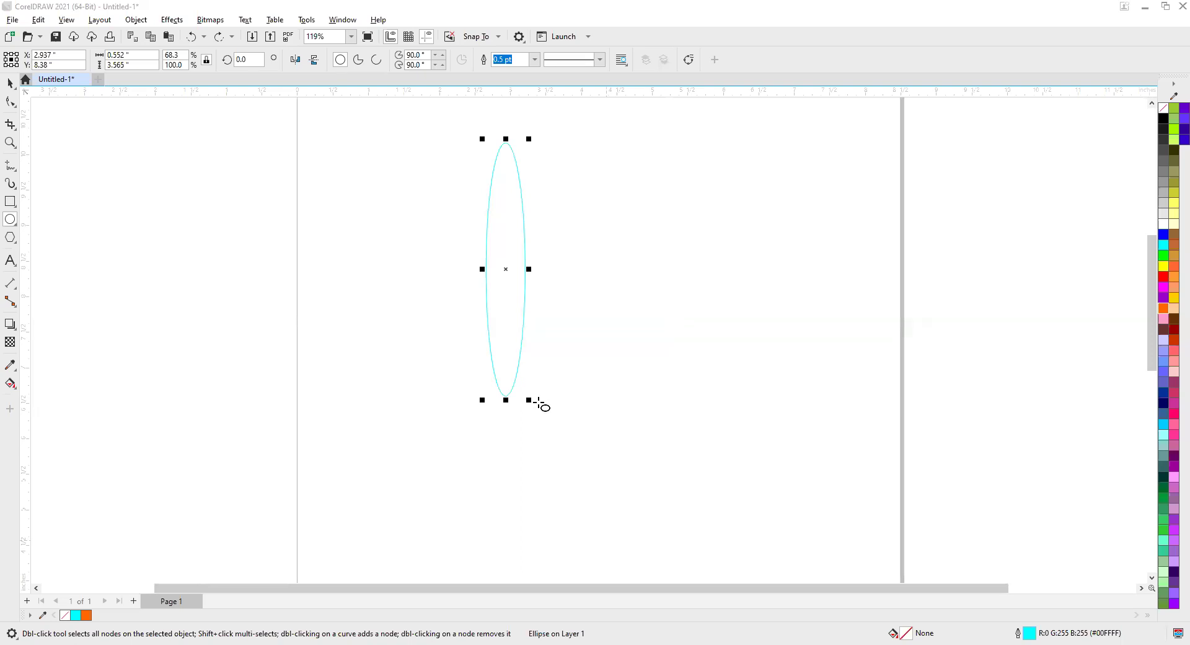
Step: Colour the ellipse's outline red and create a copy rotated about 9 degrees clockwise around its centre
{"action": "right_click", "coordinate": [1164, 276]}
{"action": "left_click", "coordinate": [7, 86]}
{"action": "left_click", "coordinate": [507, 270]}
{"action": "left_click_drag", "start_coordinate": [532, 139], "coordinate": [548, 147]}
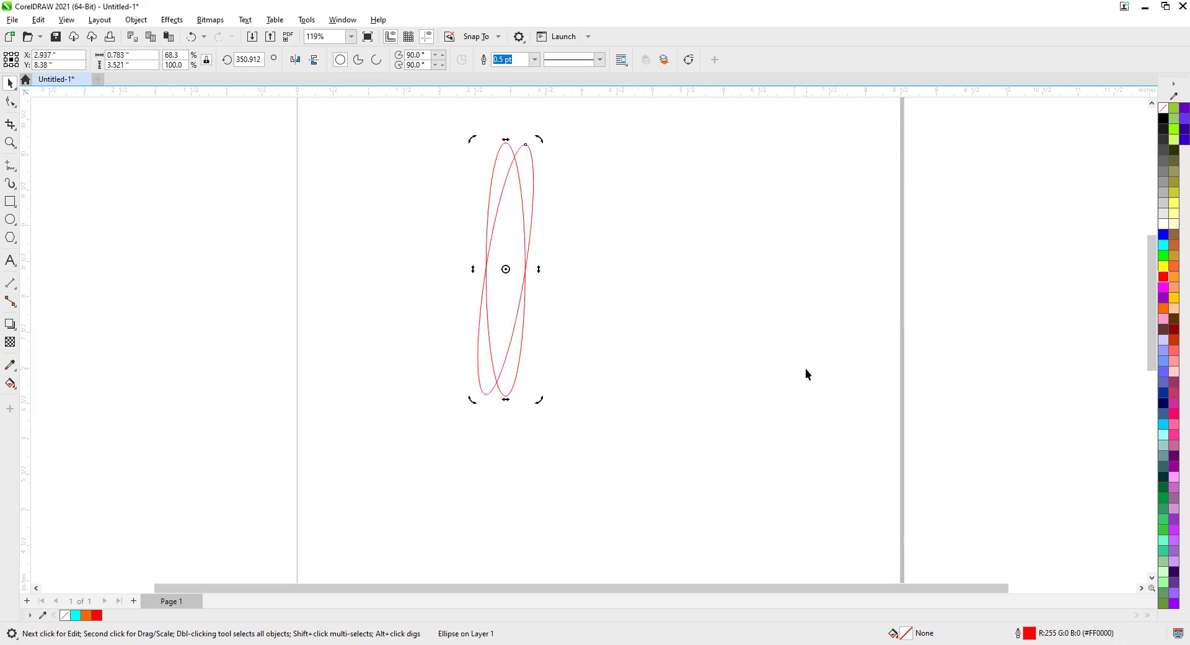
Step: Repeat the rotated duplication 18 times until the red ellipses form a full circular spirograph pattern
{"action": "key", "text": "ctrl+r"}
{"action": "key", "text": "ctrl+r"}
{"action": "key", "text": "ctrl+r"}
{"action": "key", "text": "ctrl+r"}
{"action": "key", "text": "ctrl+r"}
{"action": "key", "text": "ctrl+r"}
{"action": "key", "text": "ctrl+r"}
{"action": "key", "text": "ctrl+r"}
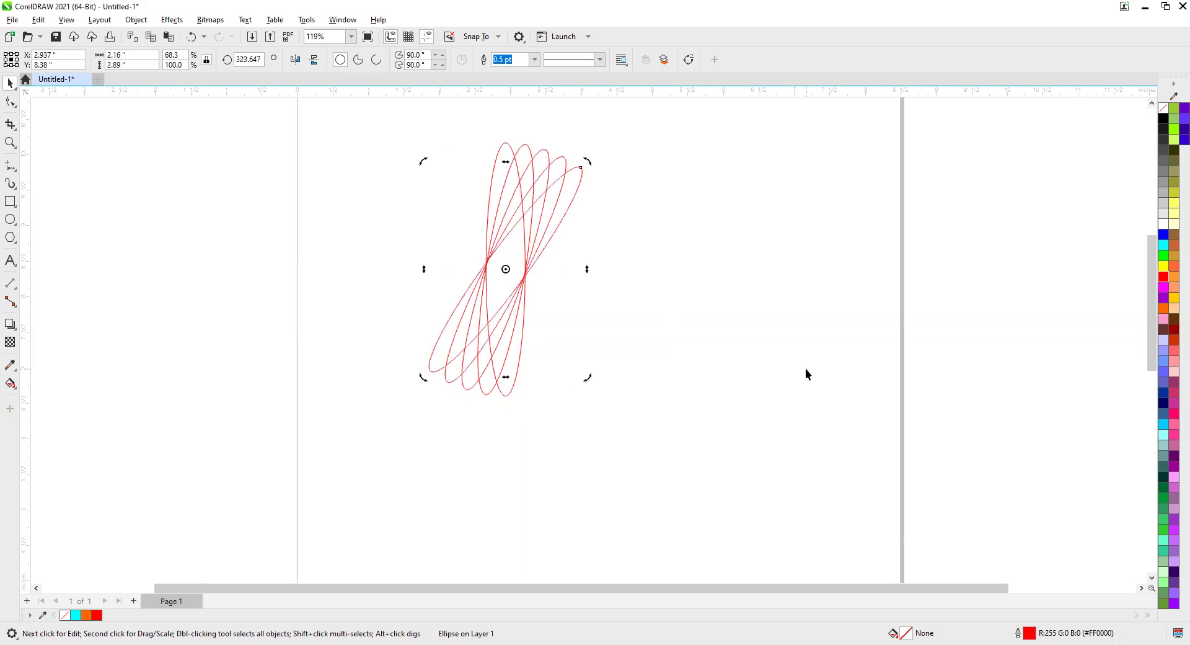
{"action": "key", "text": "ctrl+r"}
{"action": "key", "text": "ctrl+r"}
{"action": "key", "text": "ctrl+r"}
{"action": "key", "text": "ctrl+r"}
{"action": "key", "text": "ctrl+r"}
{"action": "key", "text": "ctrl+r"}
{"action": "key", "text": "ctrl+r"}
{"action": "key", "text": "ctrl+r"}
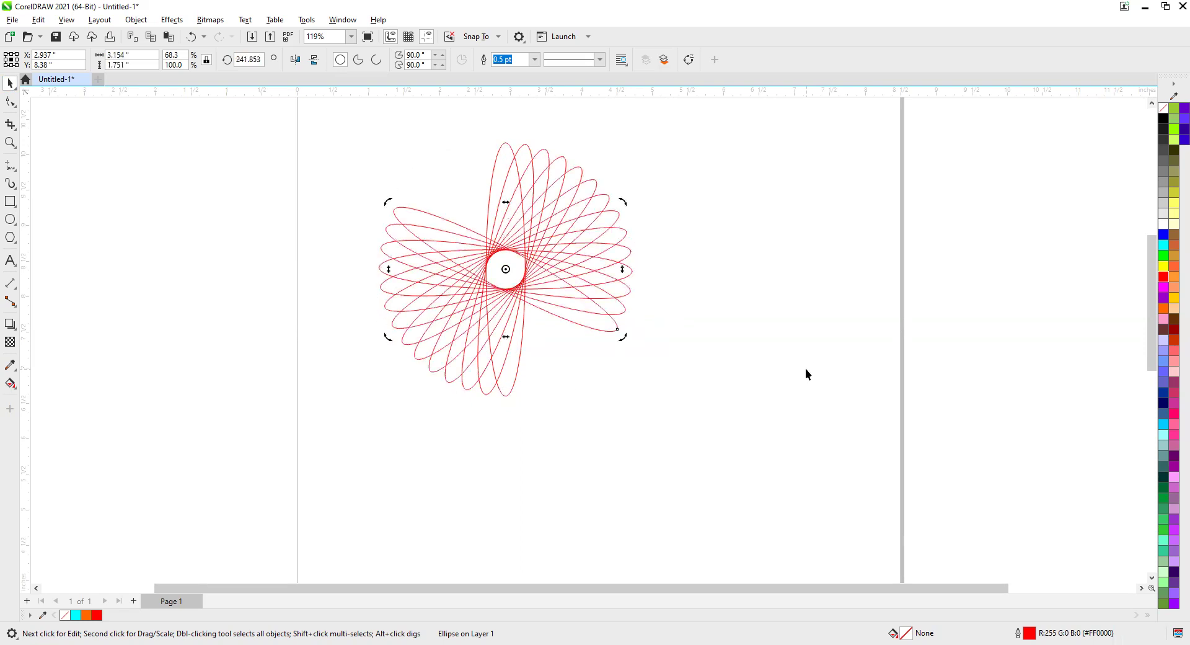
{"action": "key", "text": "ctrl+r"}
{"action": "key", "text": "ctrl+r"}
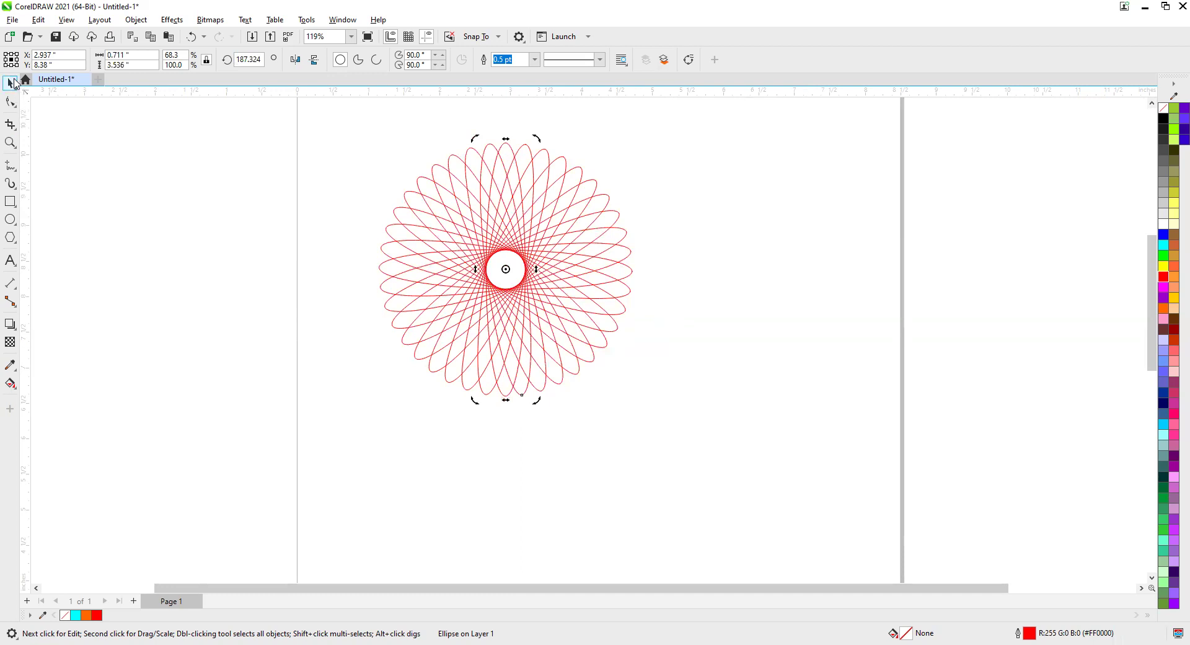
Step: Select all the red ellipses of the circular pattern and group them
{"action": "left_click", "coordinate": [189, 336]}
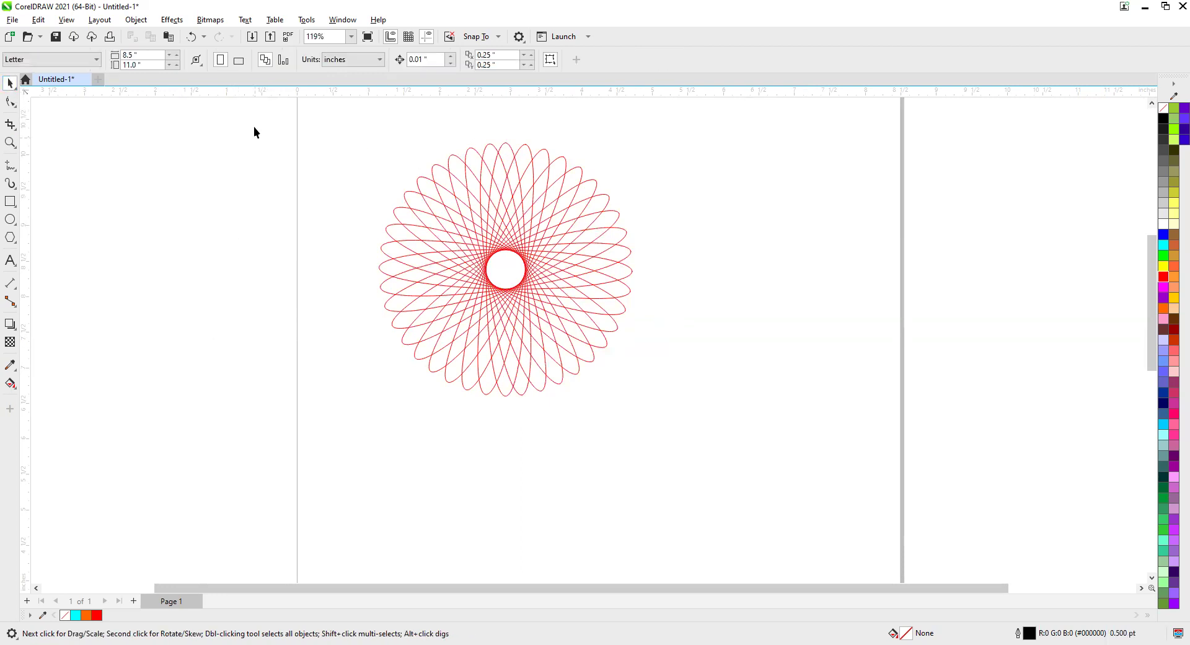
{"action": "left_click_drag", "start_coordinate": [772, 476], "coordinate": [775, 459]}
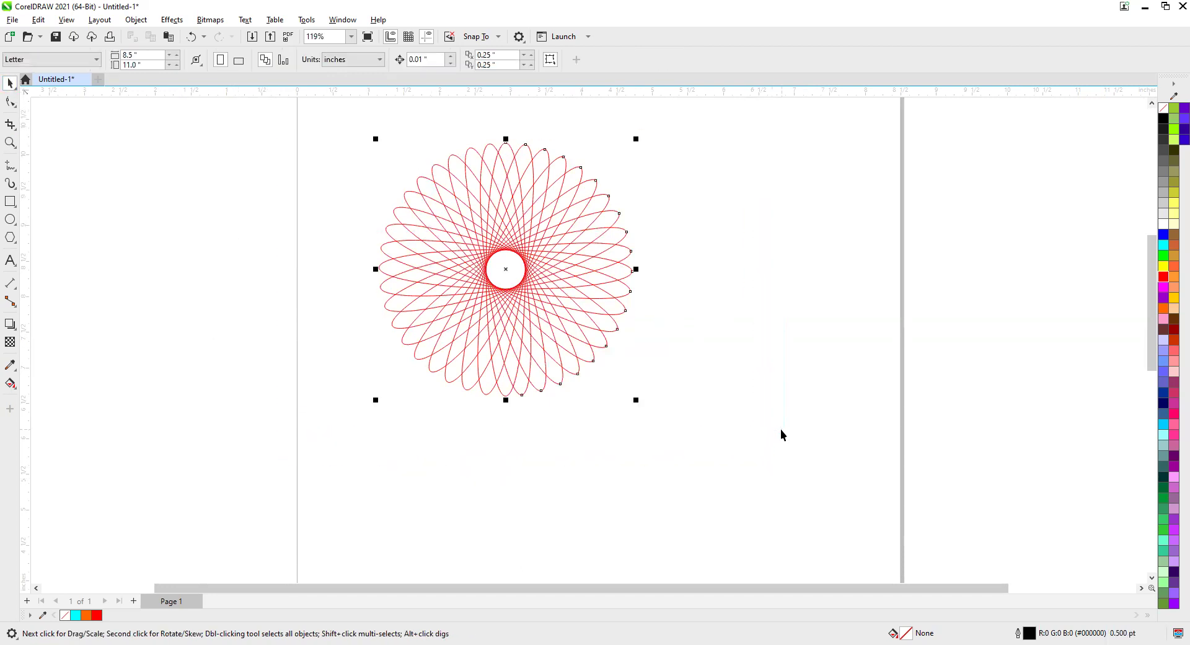
{"action": "right_click", "coordinate": [584, 302]}
{"action": "left_click", "coordinate": [716, 339]}
{"action": "left_click", "coordinate": [574, 364]}
{"action": "left_click", "coordinate": [575, 364]}
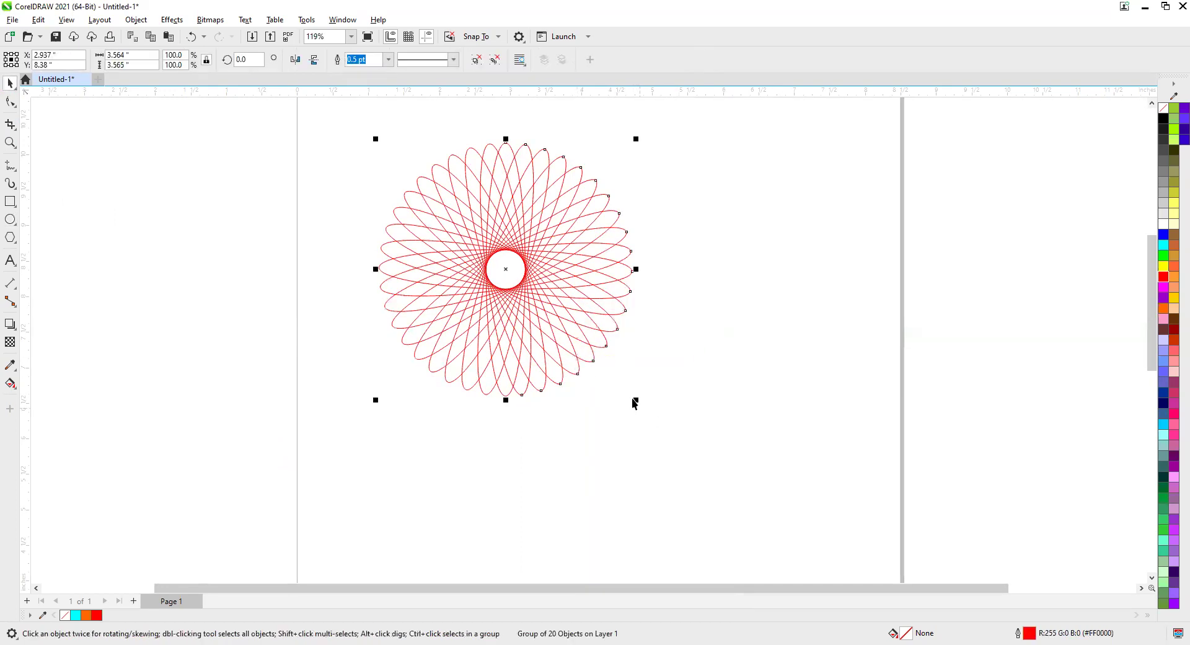
Step: Scale the grouped pattern proportionally to about 2.37 in wide around its centre and move it off the page to the right
{"action": "left_click_drag", "start_coordinate": [634, 397], "coordinate": [595, 358]}
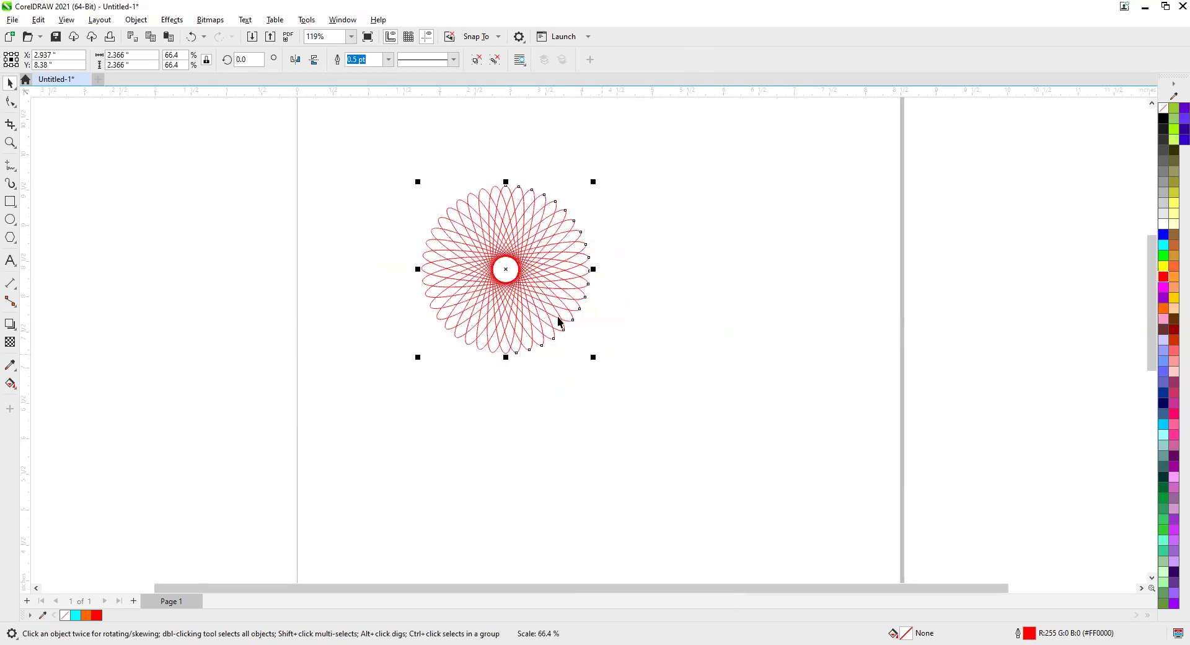
{"action": "left_click_drag", "start_coordinate": [527, 272], "coordinate": [1036, 218]}
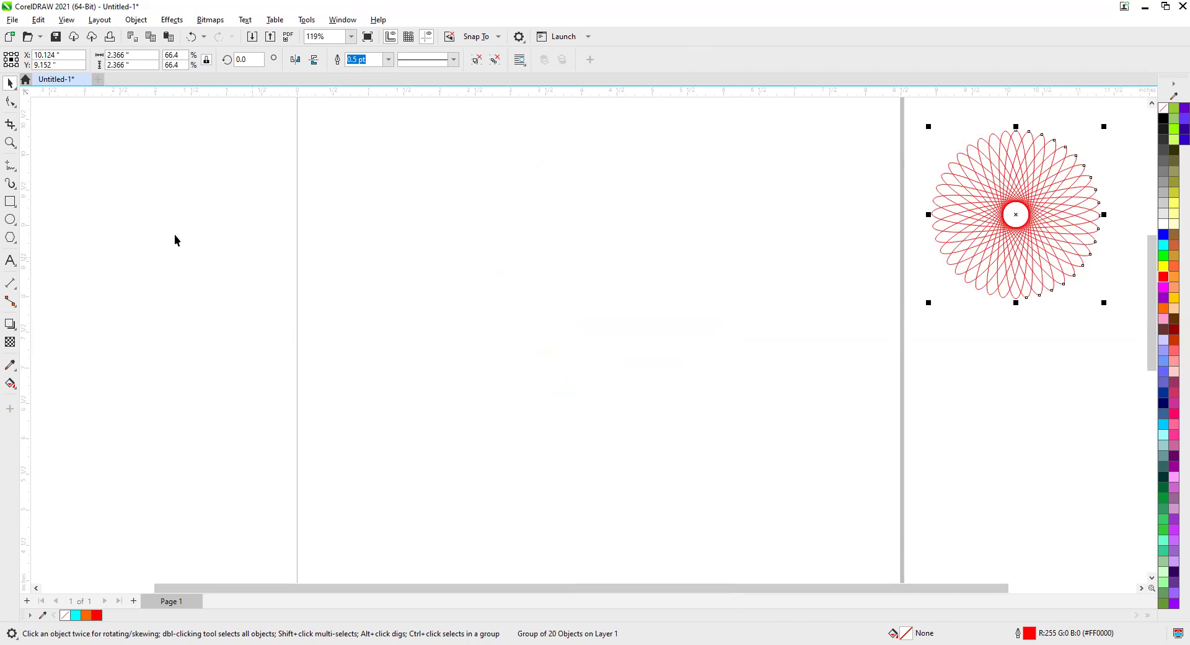
Step: Draw a square about 1 in wide in the page's upper-left area and round its upper-right corner with a 0.5 in radius
{"action": "left_click", "coordinate": [12, 206]}
{"action": "left_click_drag", "start_coordinate": [415, 188], "coordinate": [450, 223]}
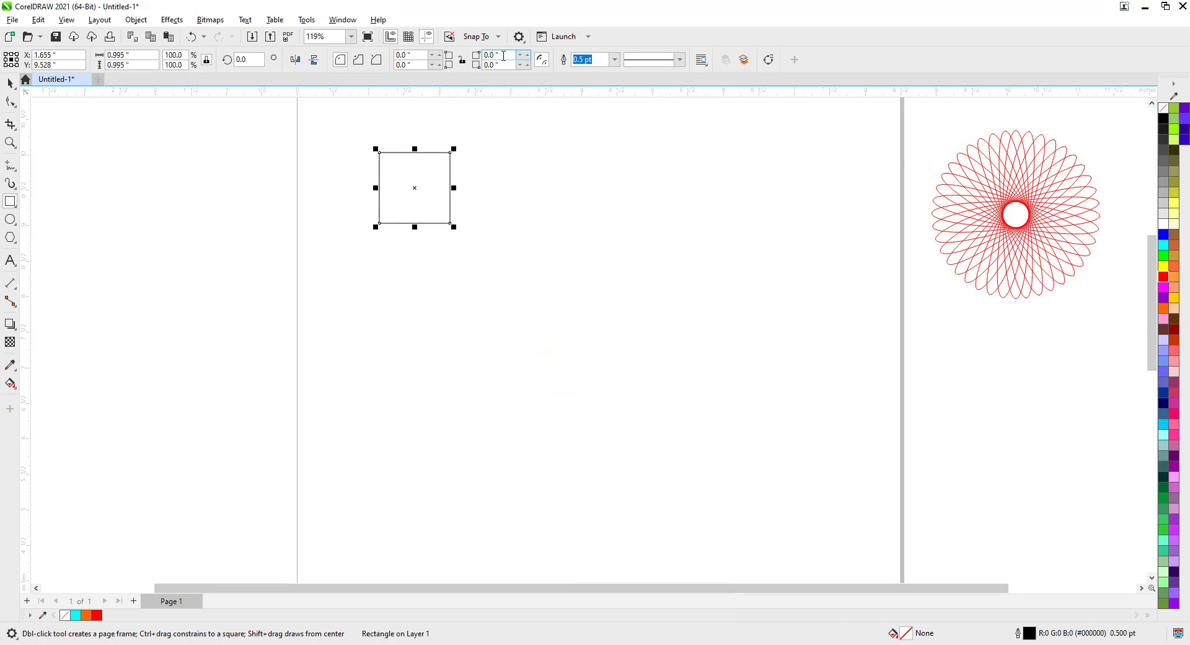
{"action": "left_click", "coordinate": [512, 54]}
{"action": "type", "text": "0.5"}
{"action": "key", "text": "Return"}
Step: Set the square's lower-left and upper-right corner radii to 1 in to form a leaf shape
{"action": "left_click", "coordinate": [419, 66]}
{"action": "type", "text": "."}
{"action": "key", "text": "Return"}
{"action": "left_click", "coordinate": [412, 65]}
{"action": "type", "text": "1"}
{"action": "key", "text": "Return"}
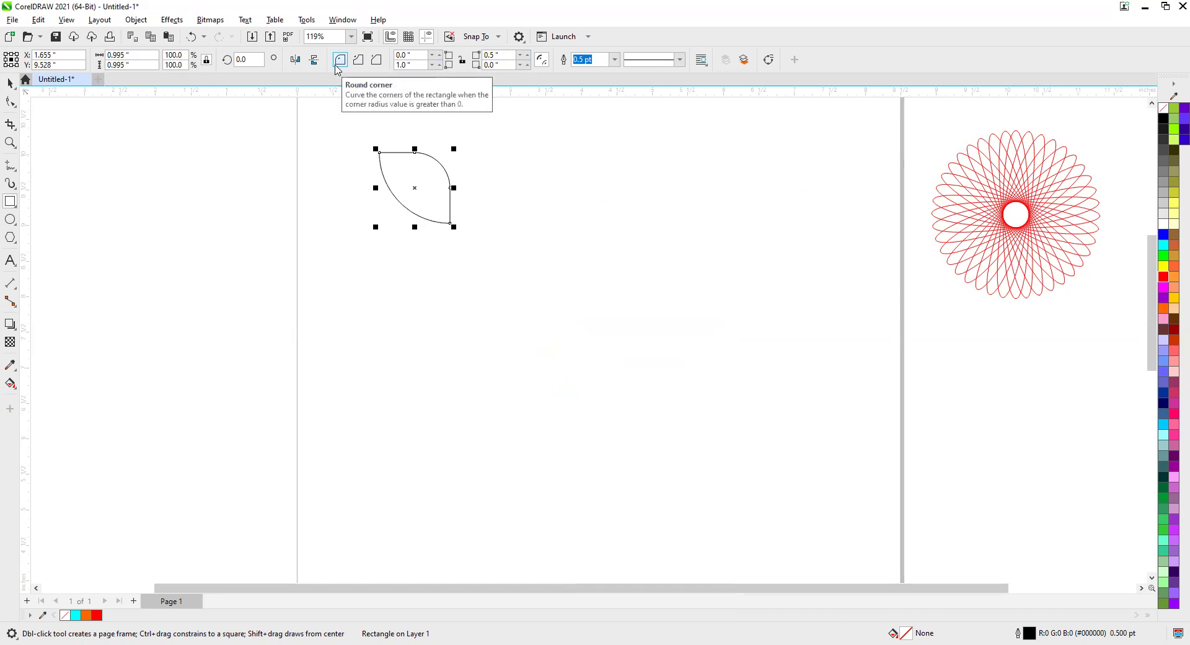
{"action": "left_click_drag", "start_coordinate": [513, 55], "coordinate": [378, 52]}
{"action": "type", "text": "1"}
{"action": "key", "text": "Return"}
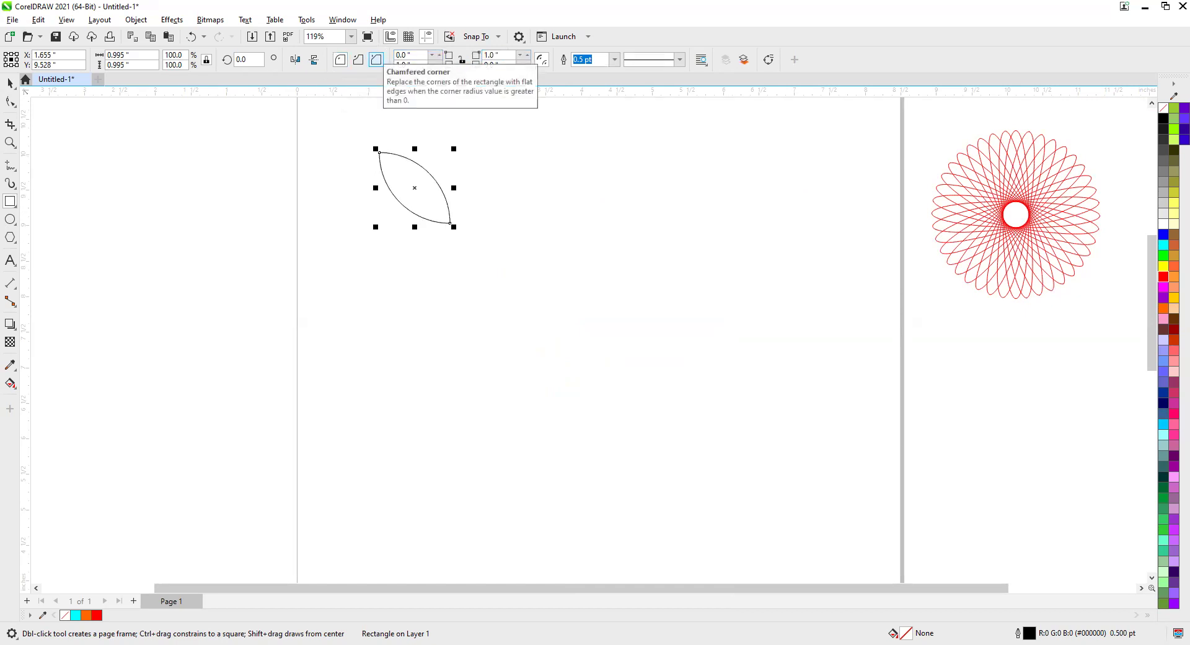
Step: Fill the leaf shape with bright green and remove its outline
{"action": "left_click", "coordinate": [1164, 278]}
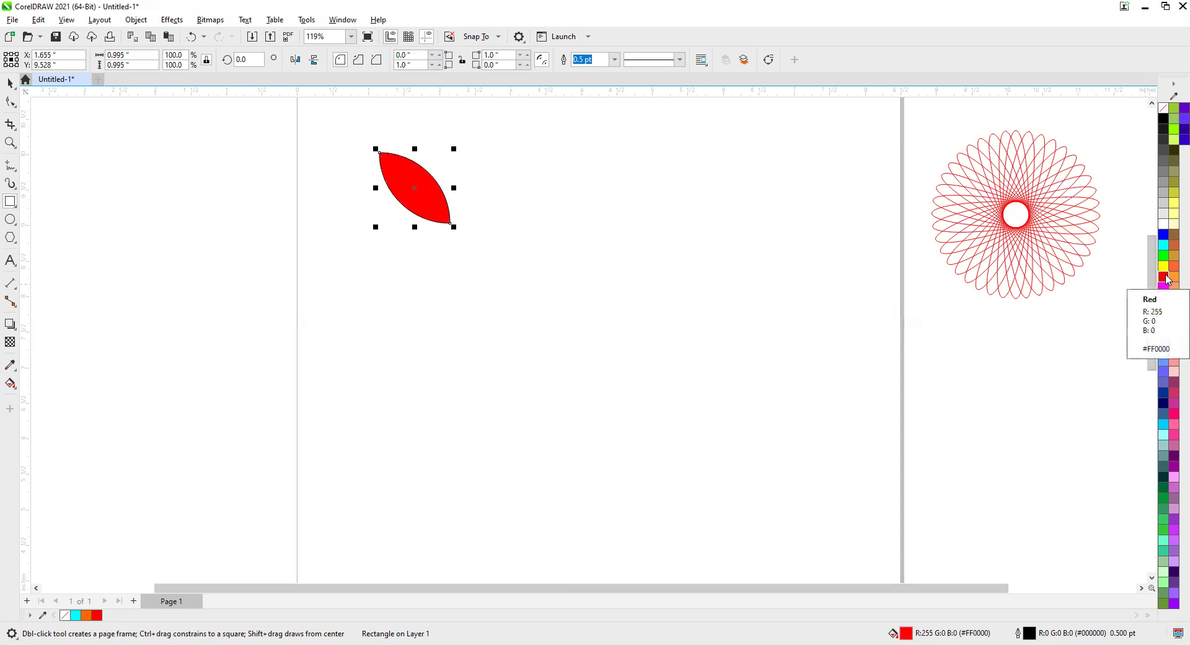
{"action": "left_click", "coordinate": [1164, 256]}
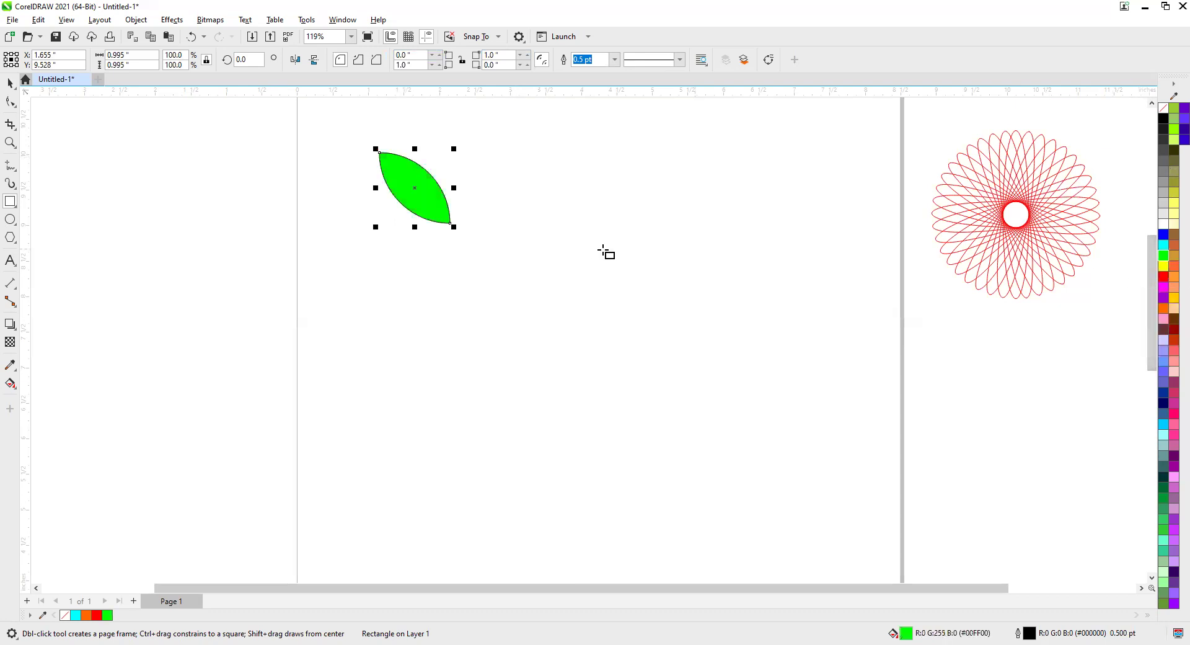
{"action": "right_click", "coordinate": [1164, 107]}
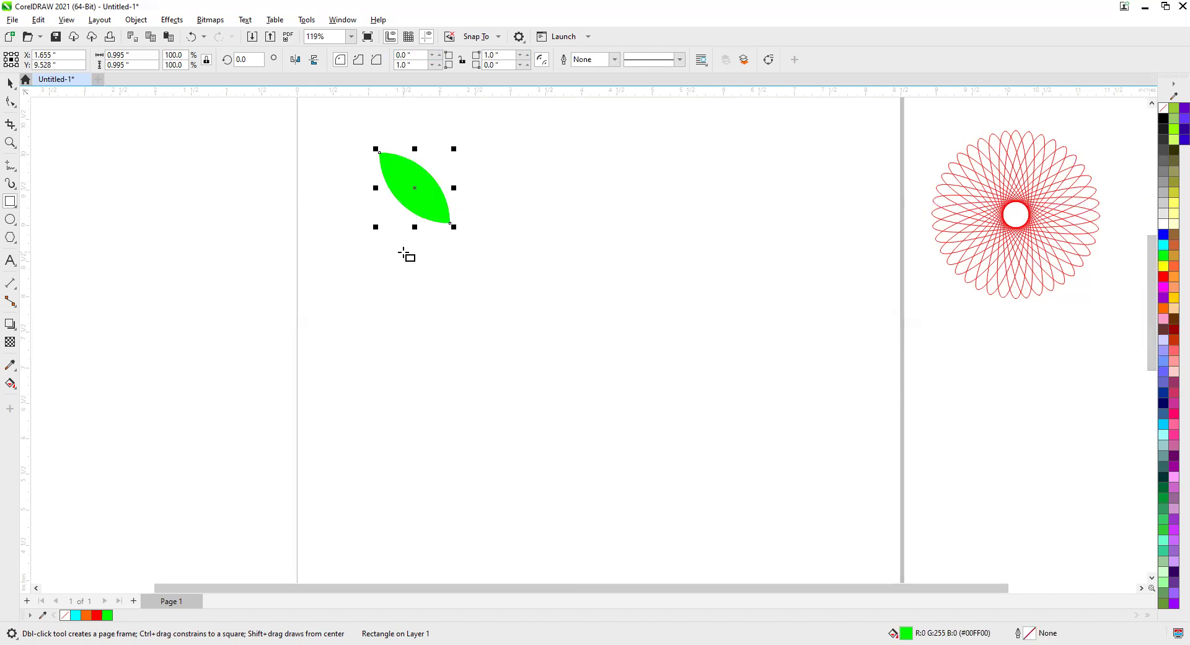
Step: Place a copy of the green leaf off the page to the left
{"action": "left_click", "coordinate": [10, 82]}
{"action": "left_click_drag", "start_coordinate": [415, 191], "coordinate": [160, 184]}
Step: Create a copy of the leaf on the page rotated about 27 degrees clockwise around its centre, and repeat the duplication five times
{"action": "left_click", "coordinate": [433, 212]}
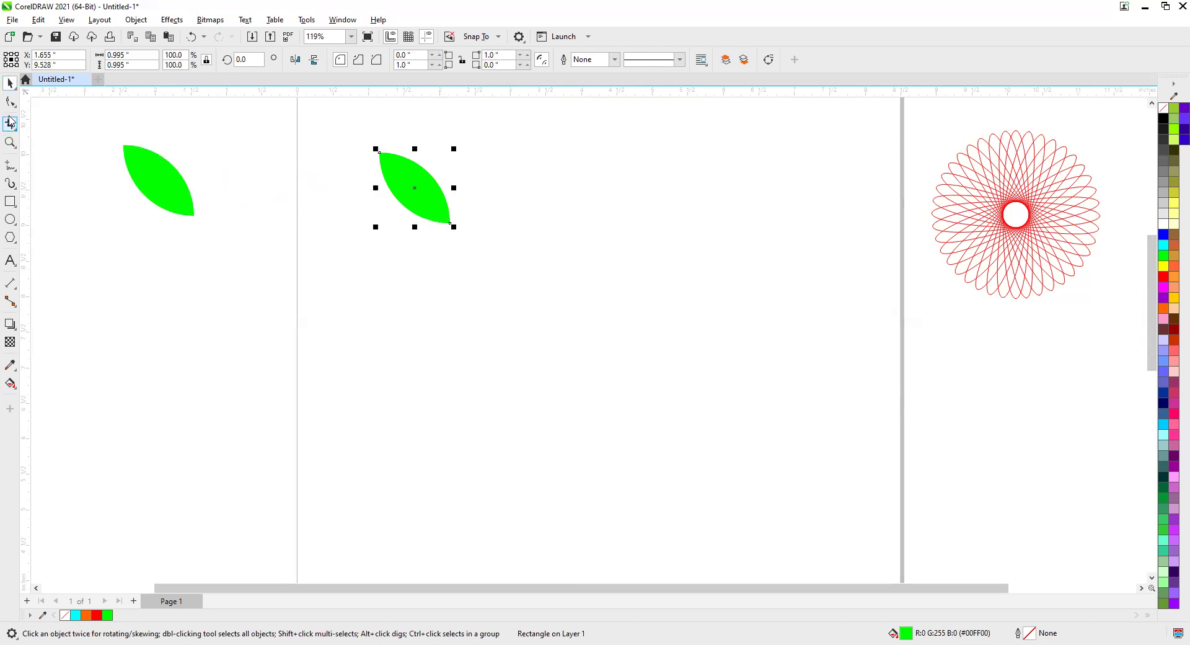
{"action": "left_click", "coordinate": [414, 188]}
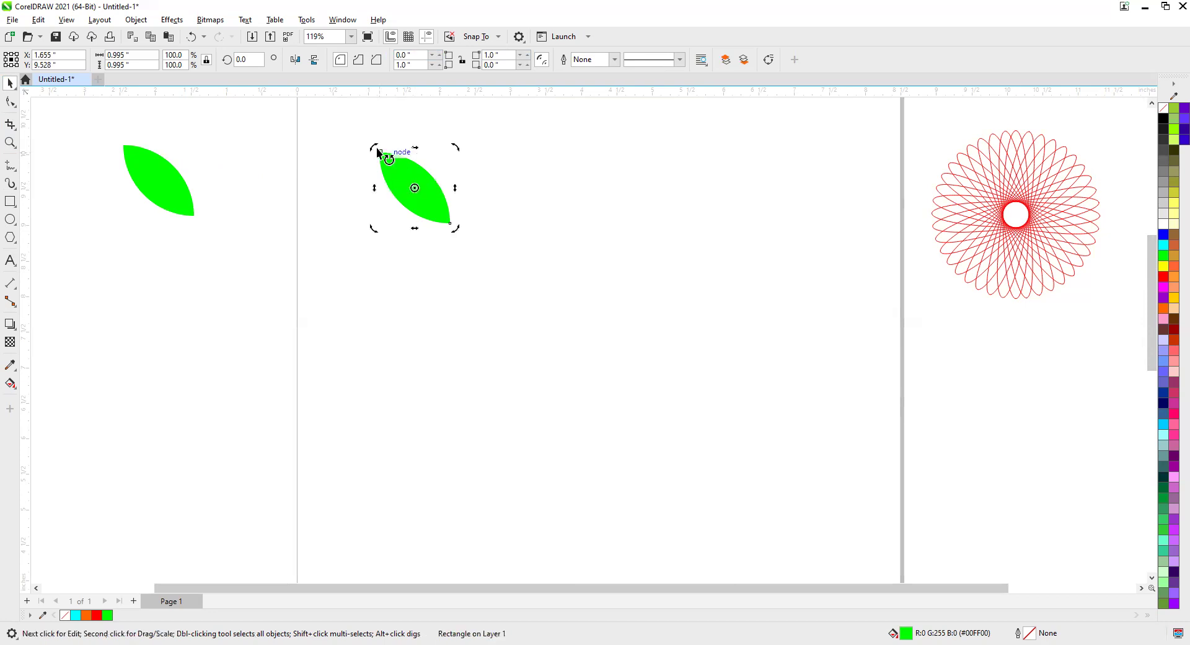
{"action": "left_click_drag", "start_coordinate": [372, 148], "coordinate": [399, 138]}
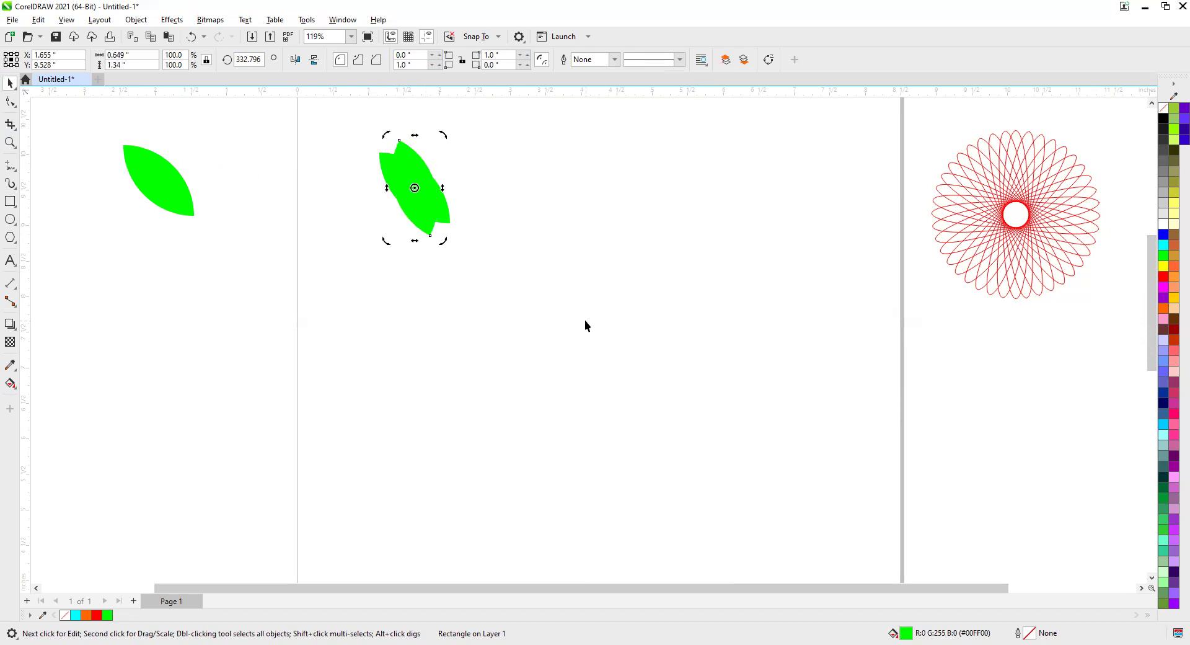
{"action": "key", "text": "ctrl+r"}
{"action": "key", "text": "ctrl+r"}
{"action": "key", "text": "ctrl+r"}
{"action": "key", "text": "ctrl+r"}
{"action": "key", "text": "ctrl+r"}
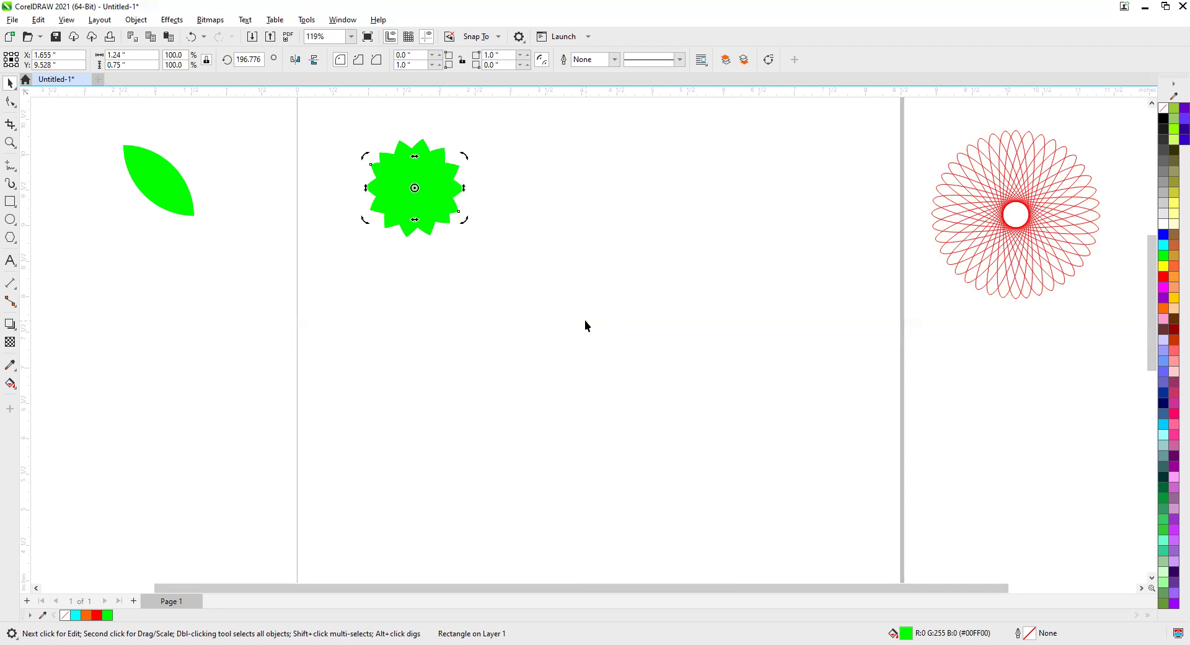
{"action": "left_click", "coordinate": [518, 301]}
Step: Fill the flower's horizontal petal with yellow and its upper-right petal with light gray
{"action": "left_click", "coordinate": [459, 186]}
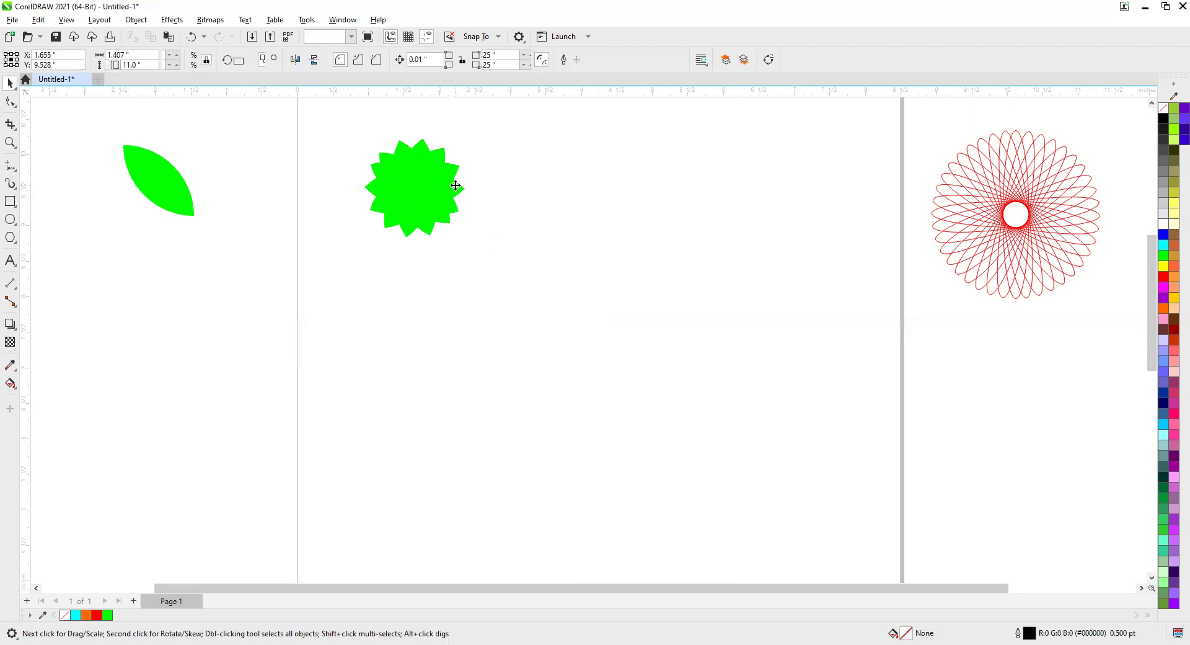
{"action": "left_click", "coordinate": [1163, 267]}
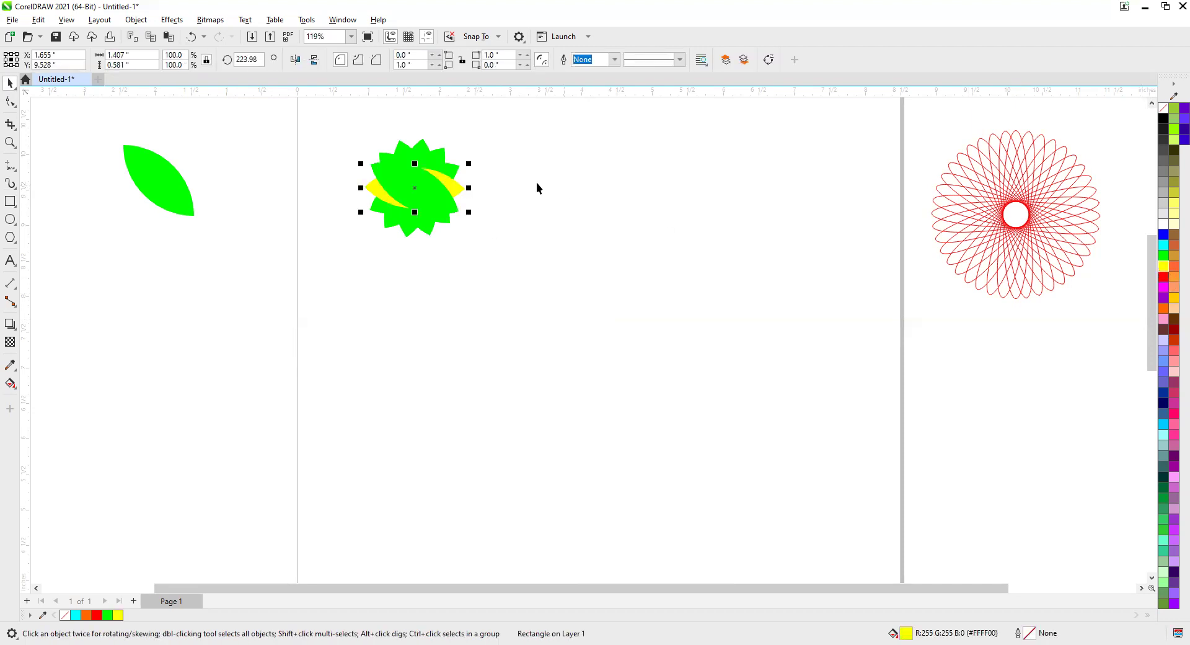
{"action": "left_click", "coordinate": [432, 163]}
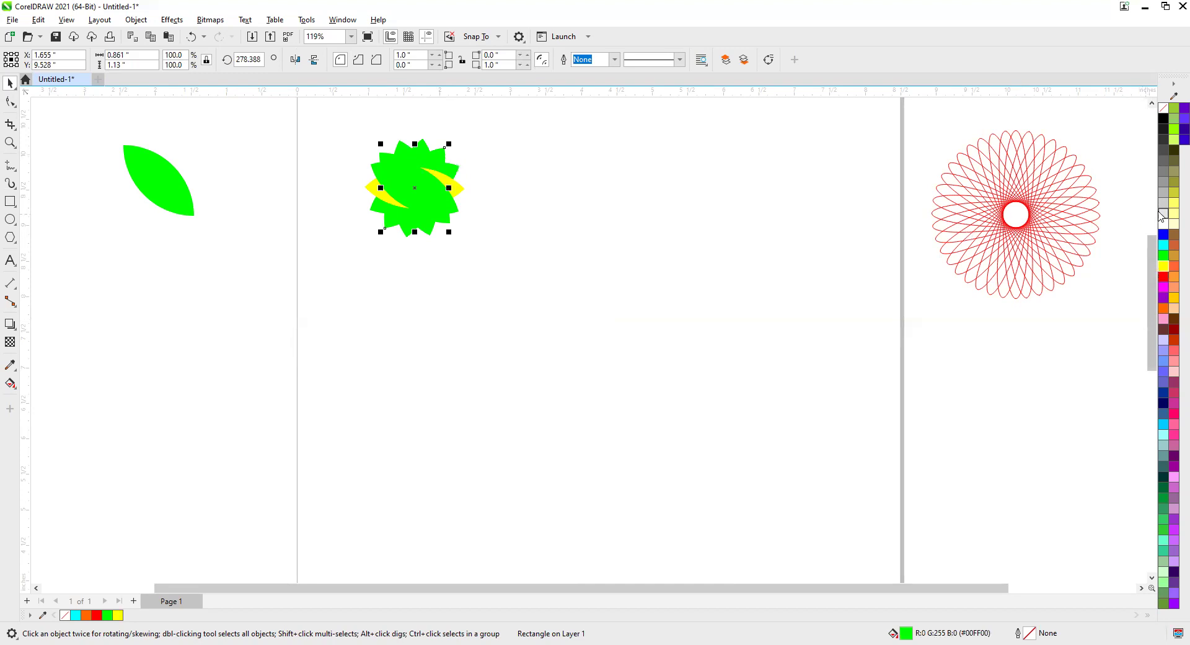
{"action": "left_click", "coordinate": [1164, 213]}
Step: Fill the flower's top petal with red and the petal just left of it with cyan
{"action": "left_click", "coordinate": [423, 146]}
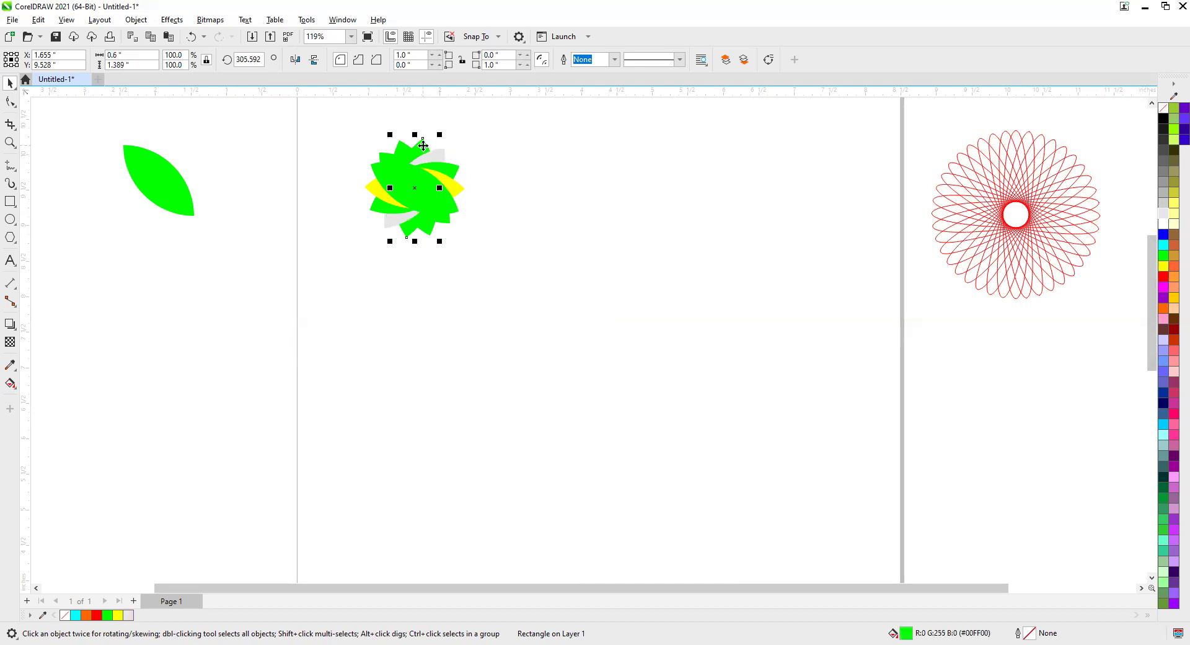
{"action": "left_click", "coordinate": [1164, 375]}
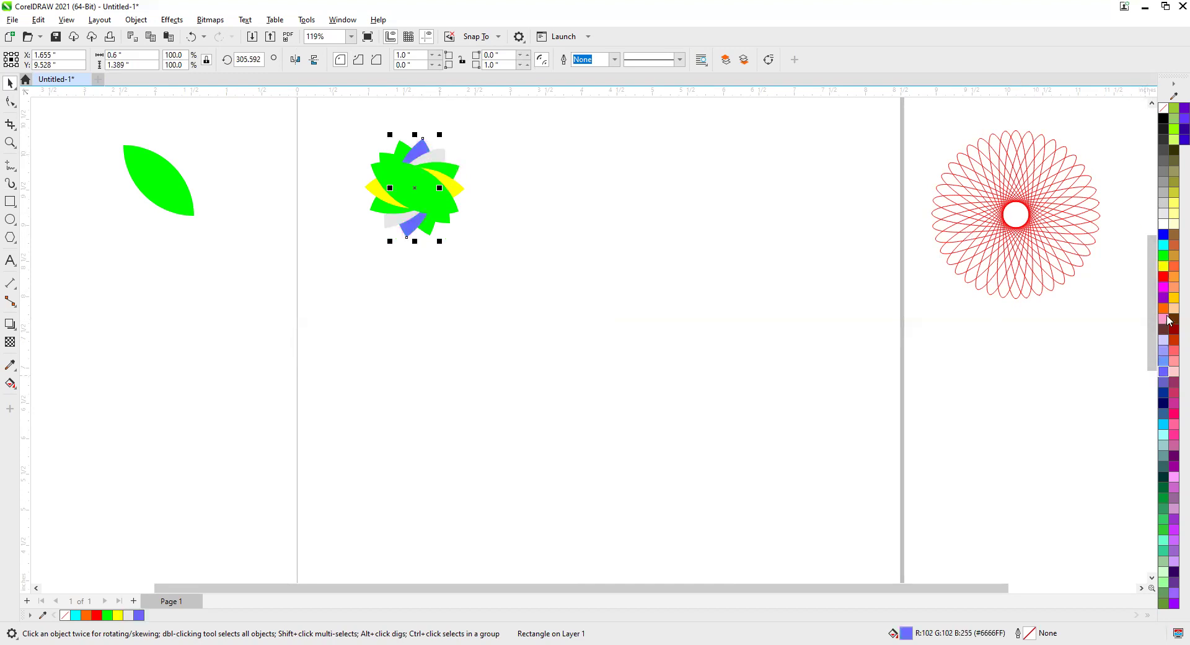
{"action": "left_click", "coordinate": [1164, 277]}
{"action": "left_click", "coordinate": [395, 160]}
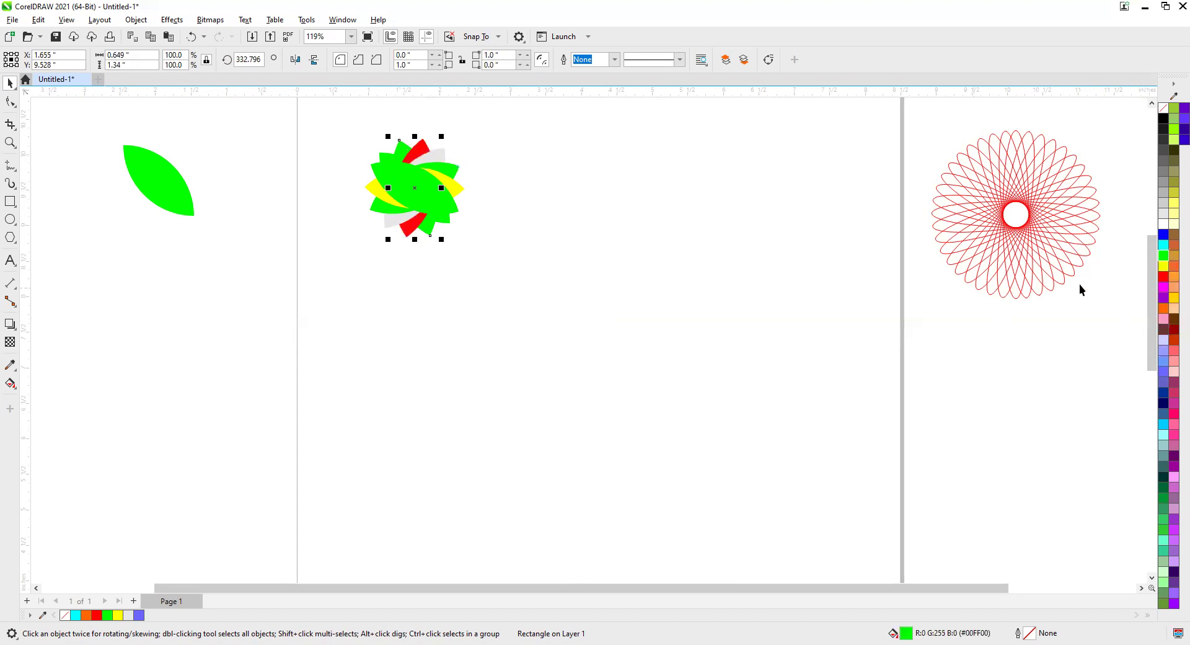
{"action": "left_click", "coordinate": [1162, 245]}
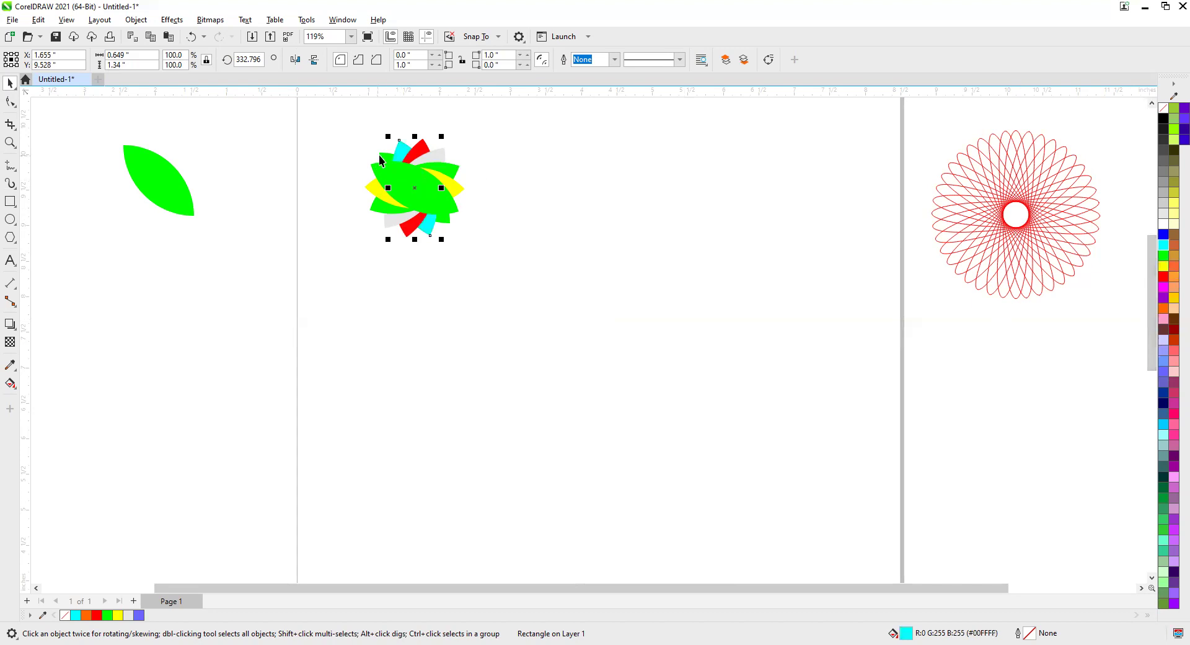
Step: Fill the flower's frontmost petal with orange and clear the selection
{"action": "left_click", "coordinate": [384, 173]}
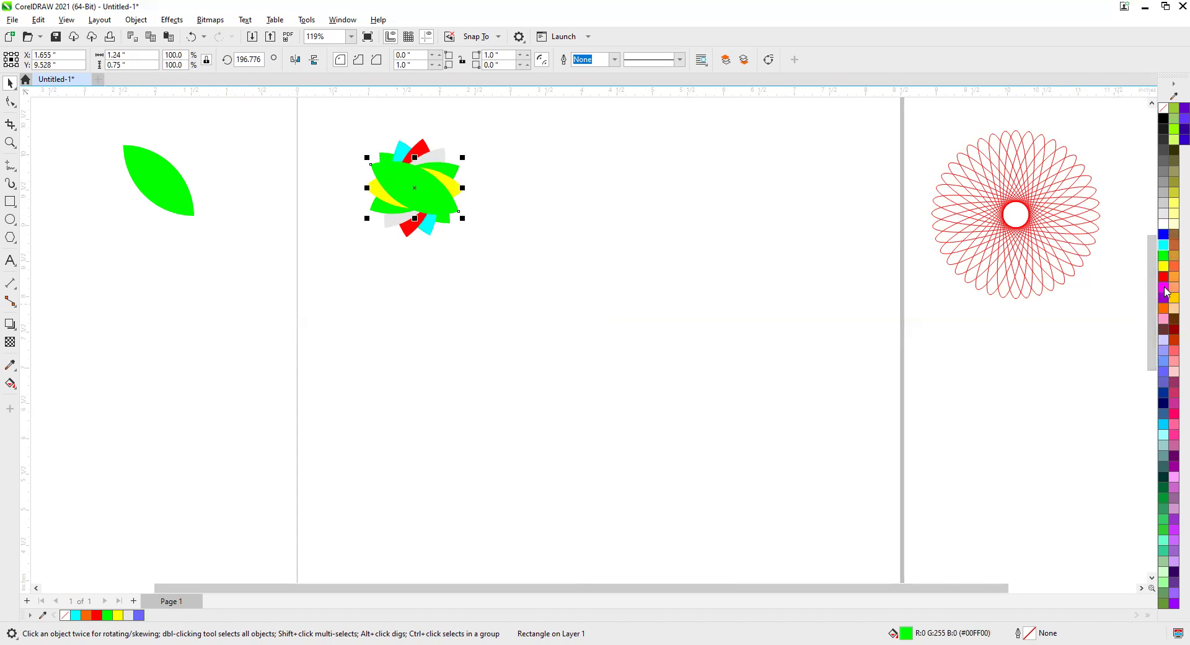
{"action": "left_click", "coordinate": [1164, 310]}
{"action": "left_click", "coordinate": [575, 232]}
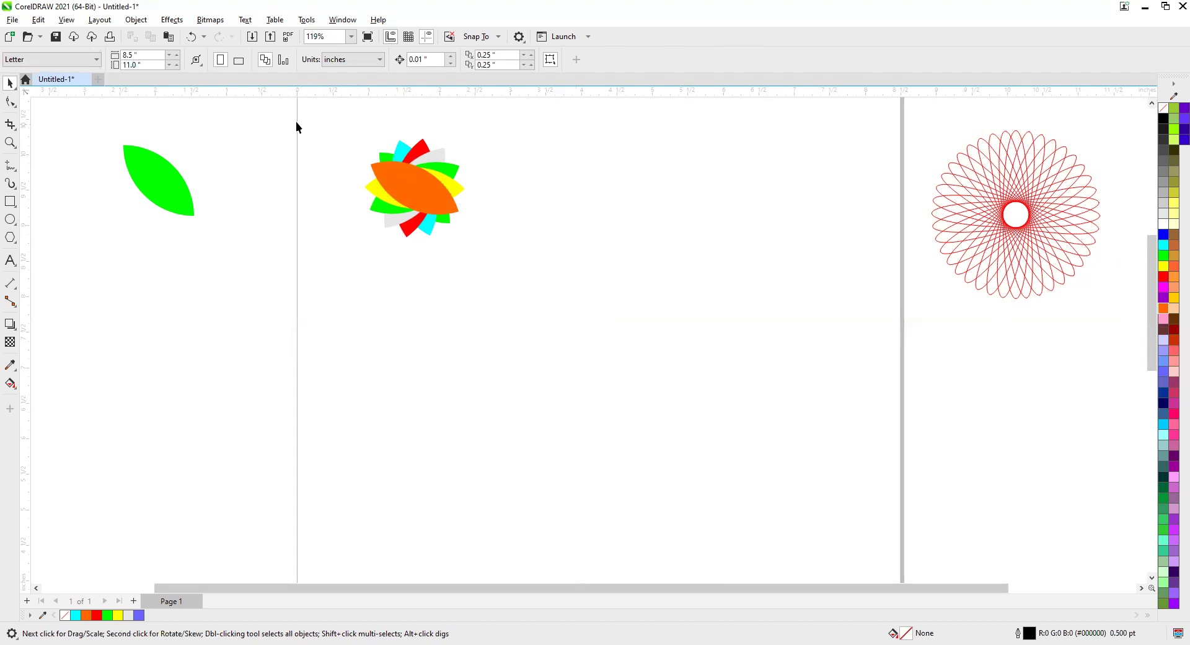
Step: Move the multicoloured flower off the page to just below the red spiral pattern, and place the green leaf on the page
{"action": "left_click_drag", "start_coordinate": [485, 263], "coordinate": [487, 264]}
{"action": "left_click_drag", "start_coordinate": [428, 189], "coordinate": [1020, 355]}
{"action": "left_click_drag", "start_coordinate": [176, 200], "coordinate": [453, 201]}
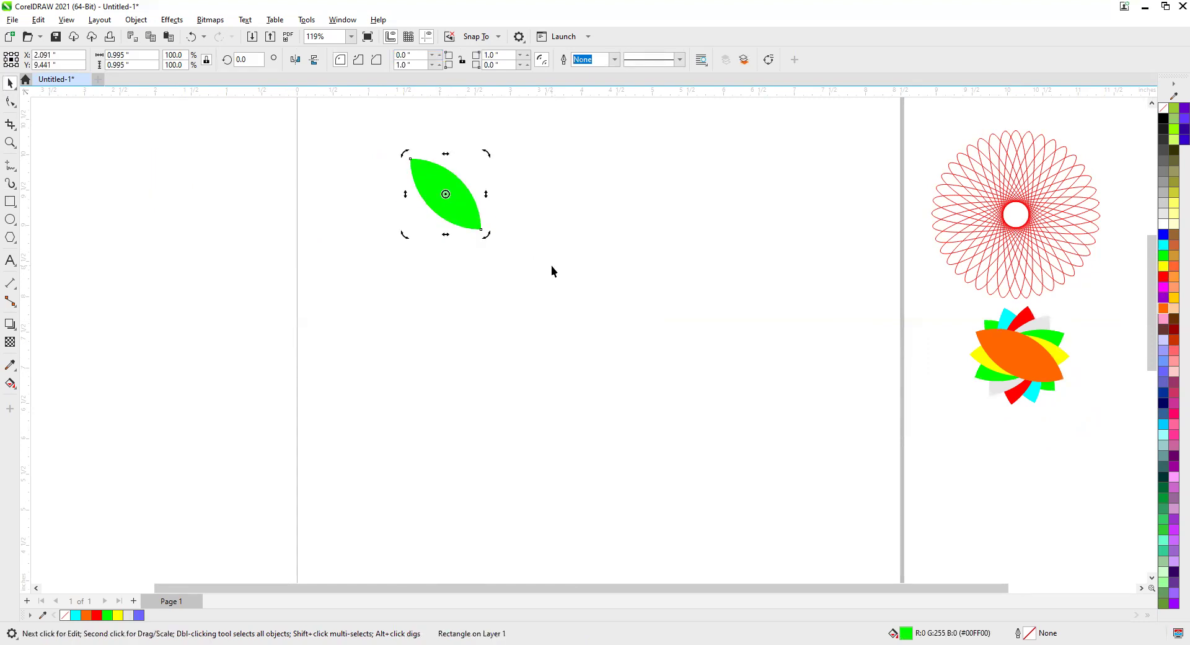
Step: Place the leaf's rotation centre beyond its lower-right tip and create a copy rotated 30 degrees clockwise around that point
{"action": "left_click", "coordinate": [446, 198]}
{"action": "left_click_drag", "start_coordinate": [406, 150], "coordinate": [473, 143]}
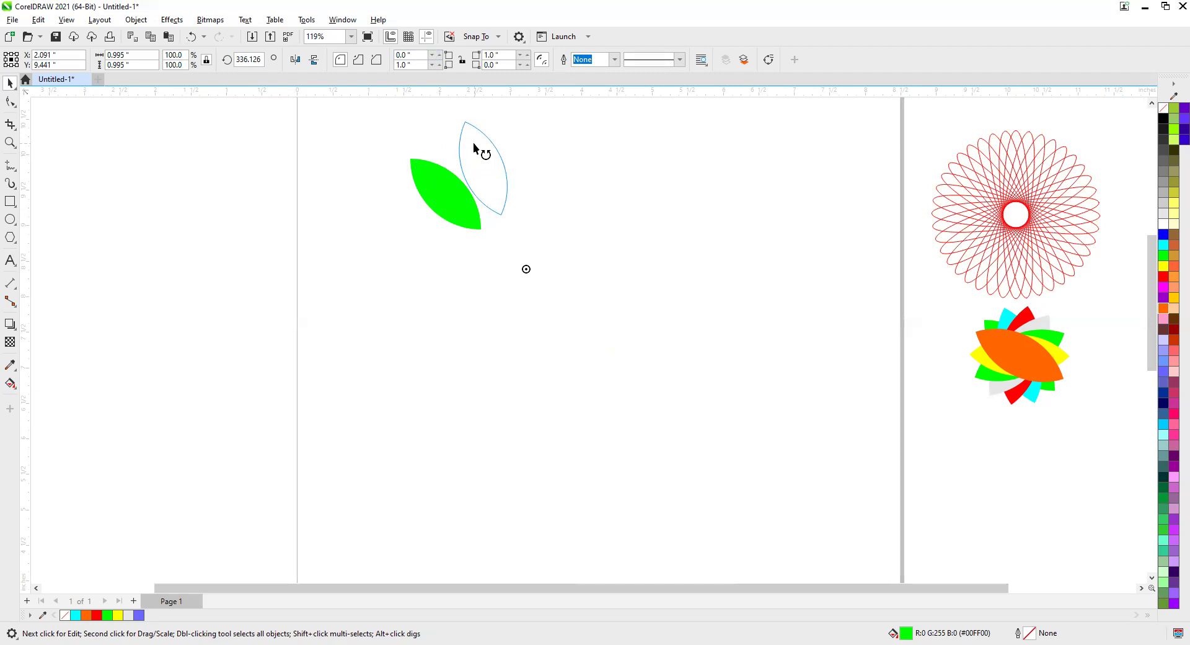
{"action": "left_click_drag", "start_coordinate": [474, 142], "coordinate": [474, 143]}
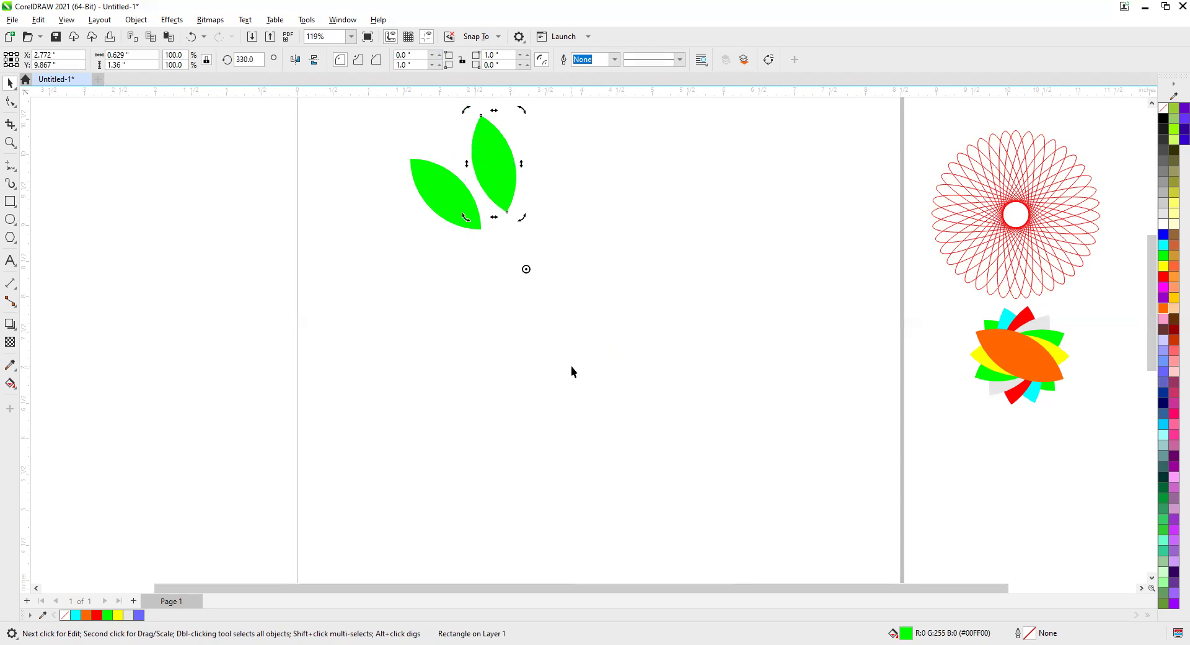
Step: Repeat the rotated duplication until twelve leaves form a complete ring around the rotation centre
{"action": "key", "text": "ctrl+r"}
{"action": "key", "text": "ctrl+r"}
{"action": "key", "text": "ctrl+r"}
{"action": "key", "text": "ctrl+r"}
{"action": "key", "text": "ctrl+r"}
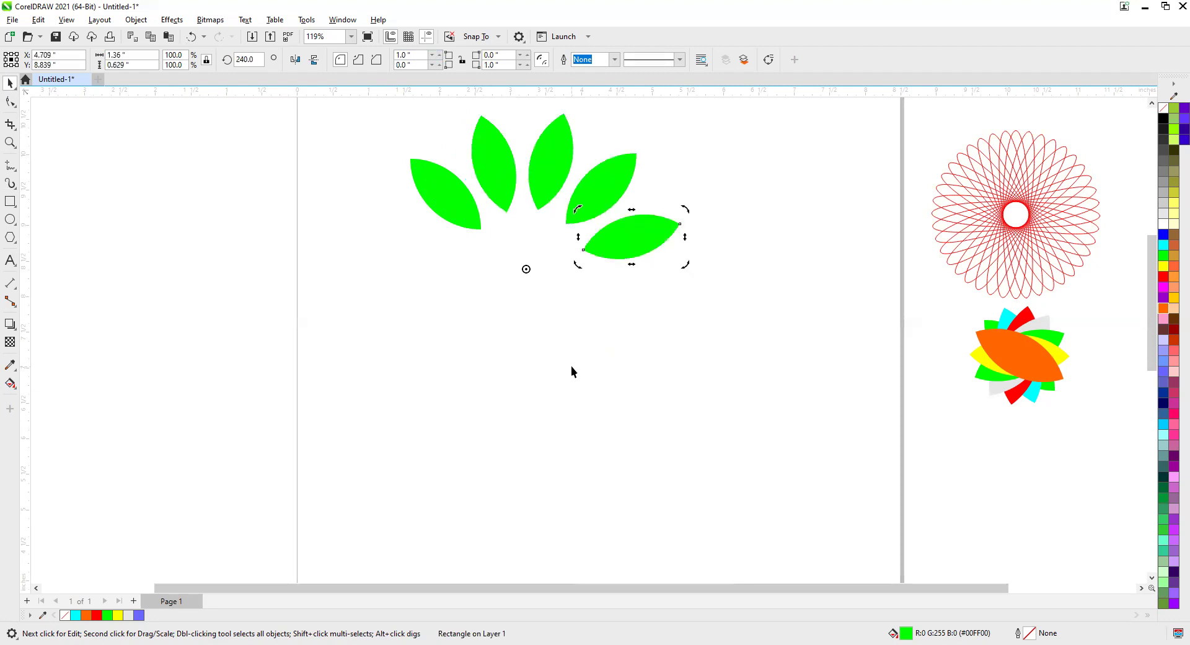
{"action": "key", "text": "ctrl+r"}
{"action": "key", "text": "ctrl+r"}
{"action": "key", "text": "ctrl+r"}
{"action": "key", "text": "ctrl+r"}
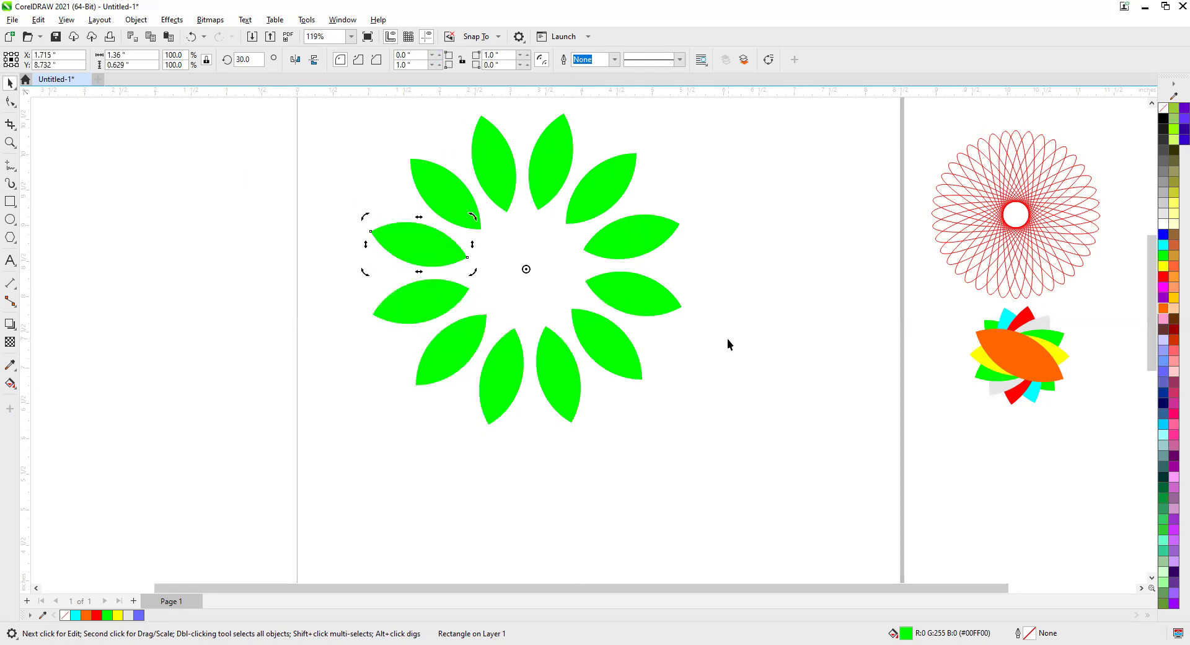
Step: Group all twelve leaves of the ring and scale the group around its centre to about 1.8 inches wide
{"action": "left_click", "coordinate": [392, 185]}
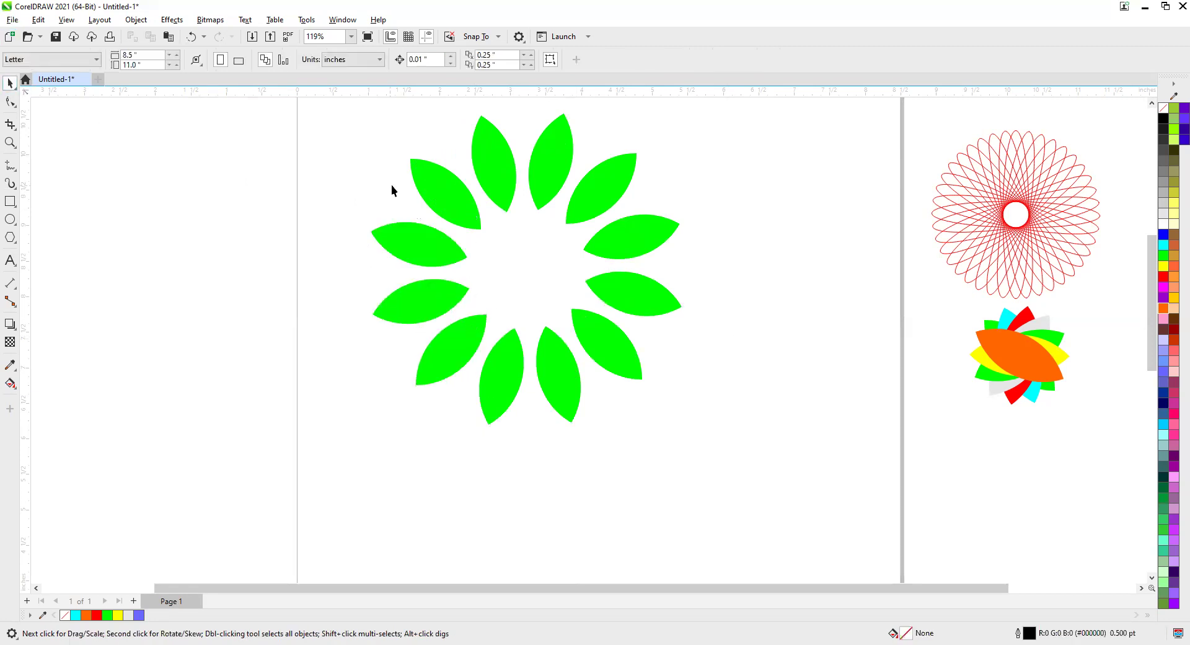
{"action": "left_click_drag", "start_coordinate": [287, 98], "coordinate": [731, 388]}
{"action": "left_click_drag", "start_coordinate": [773, 453], "coordinate": [780, 444]}
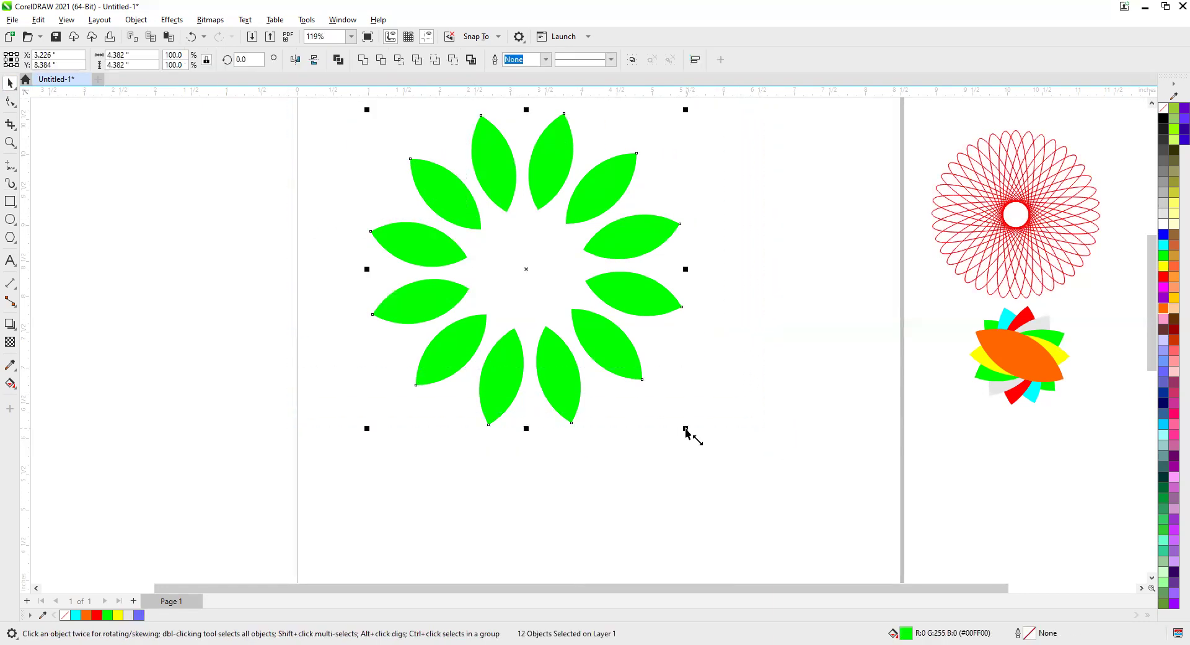
{"action": "key", "text": "ctrl+g"}
{"action": "left_click_drag", "start_coordinate": [685, 429], "coordinate": [594, 338]}
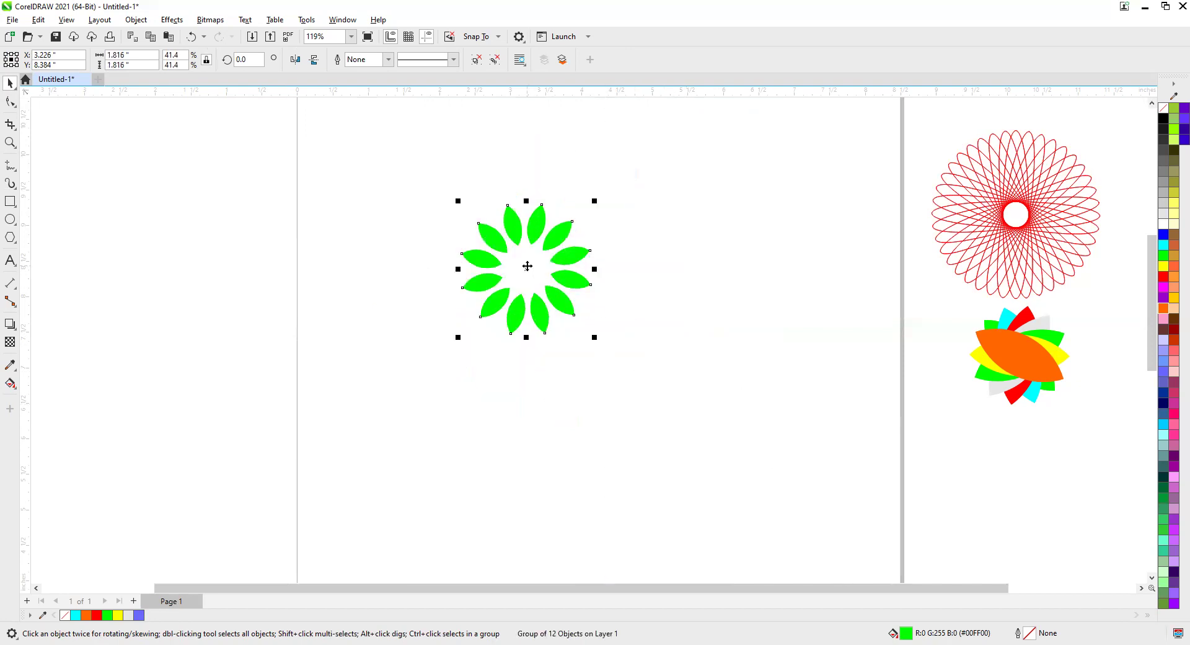
Step: Move the green leaf ring off the page to below the multicoloured flower and clear the selection
{"action": "left_click_drag", "start_coordinate": [528, 272], "coordinate": [1018, 486]}
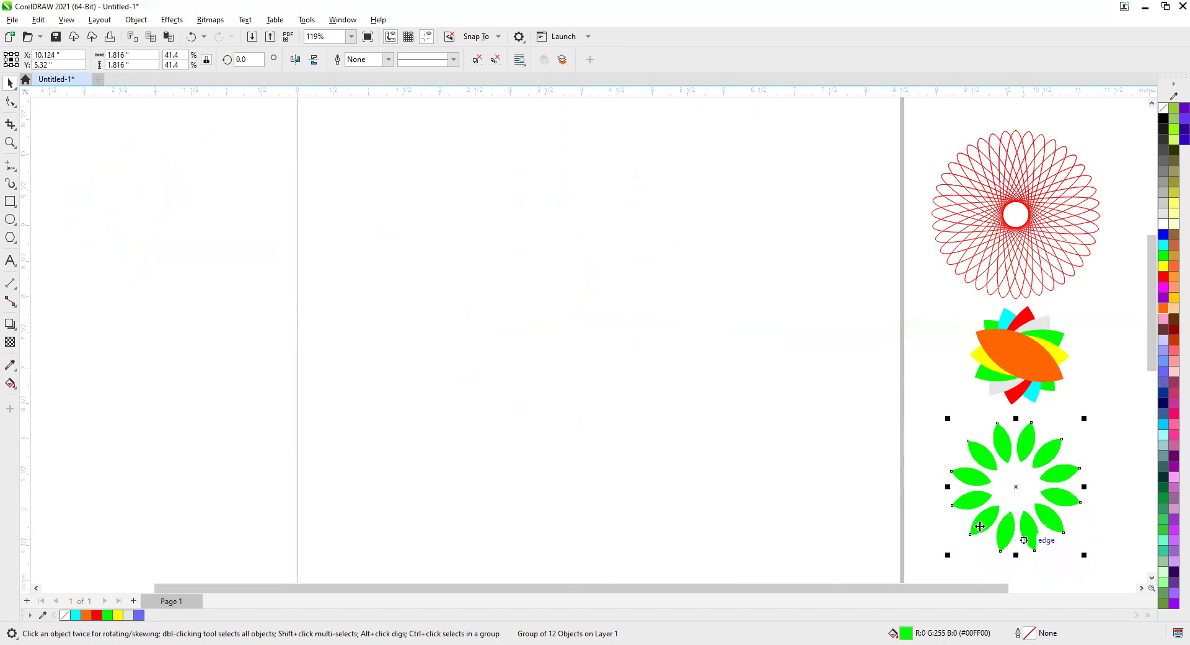
{"action": "left_click", "coordinate": [598, 310]}
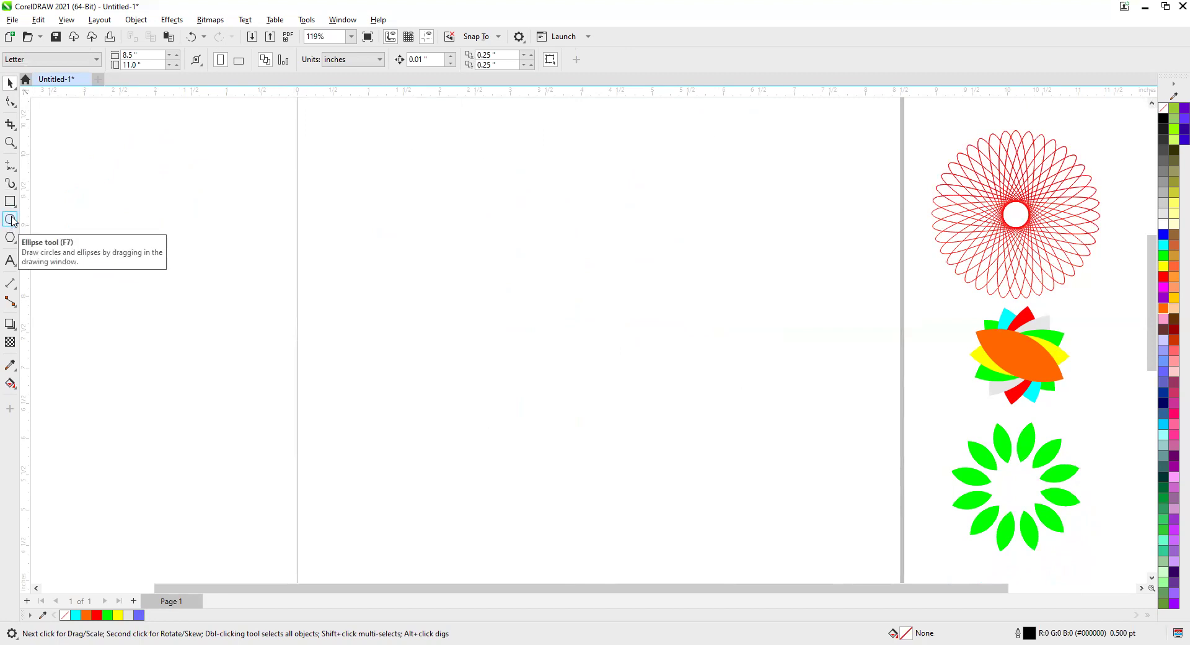
Step: Draw a 50-sided polygon about 3.07 inches wide on the upper part of the page
{"action": "left_click", "coordinate": [10, 243]}
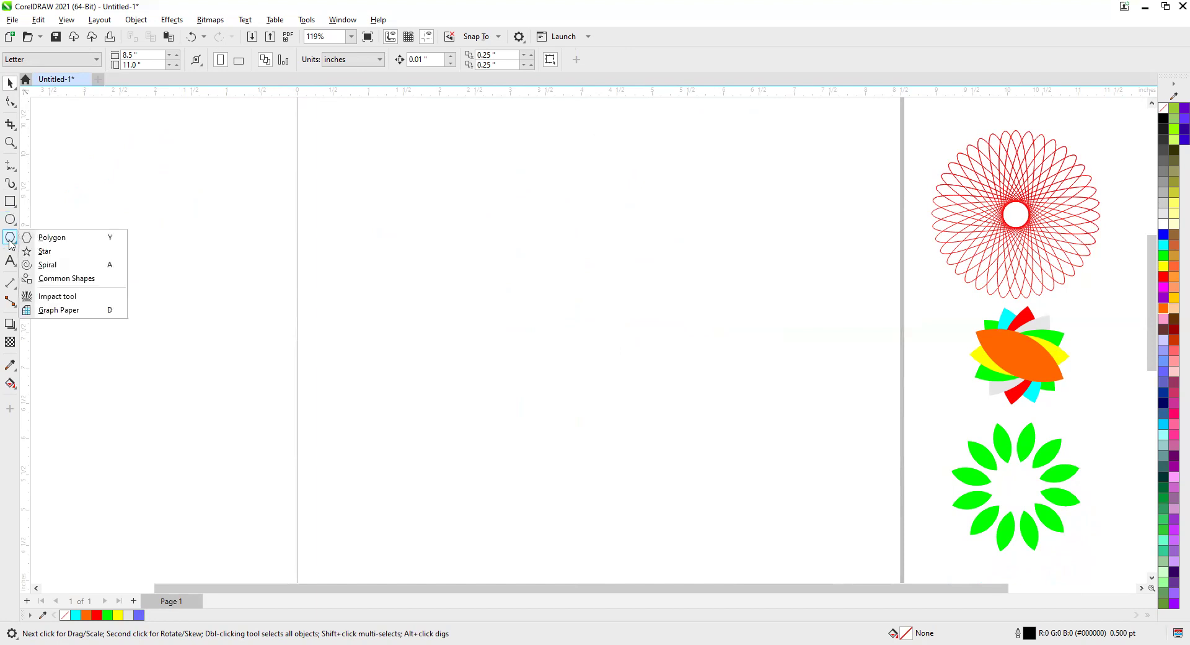
{"action": "left_click", "coordinate": [50, 239]}
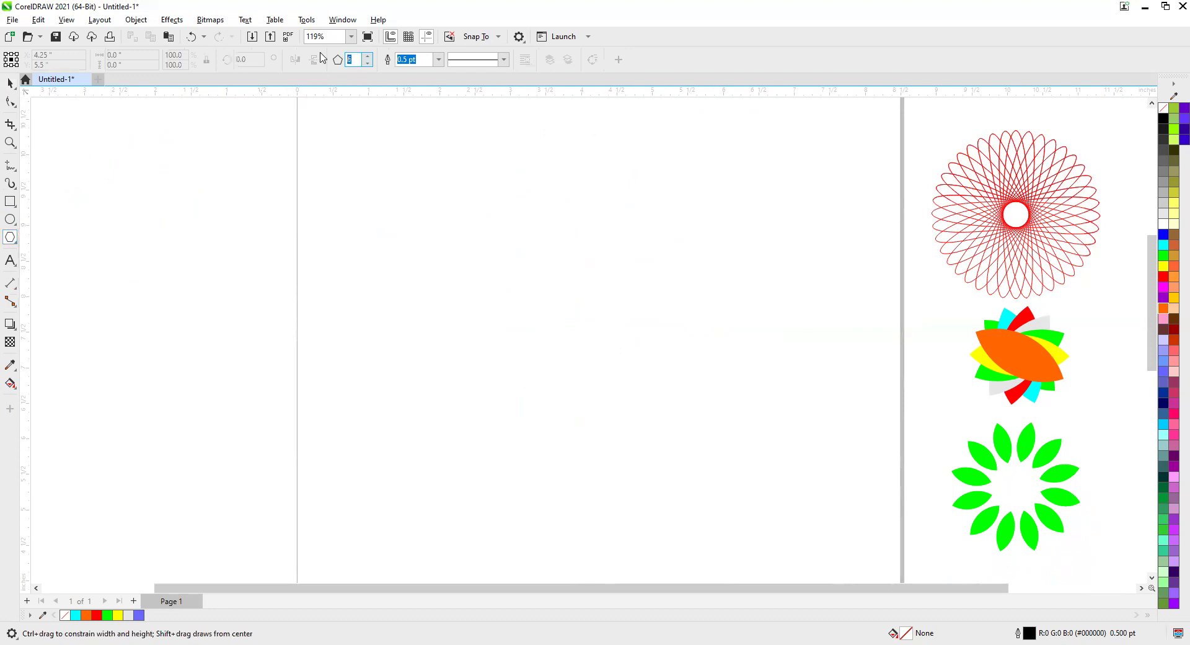
{"action": "type", "text": "5"}
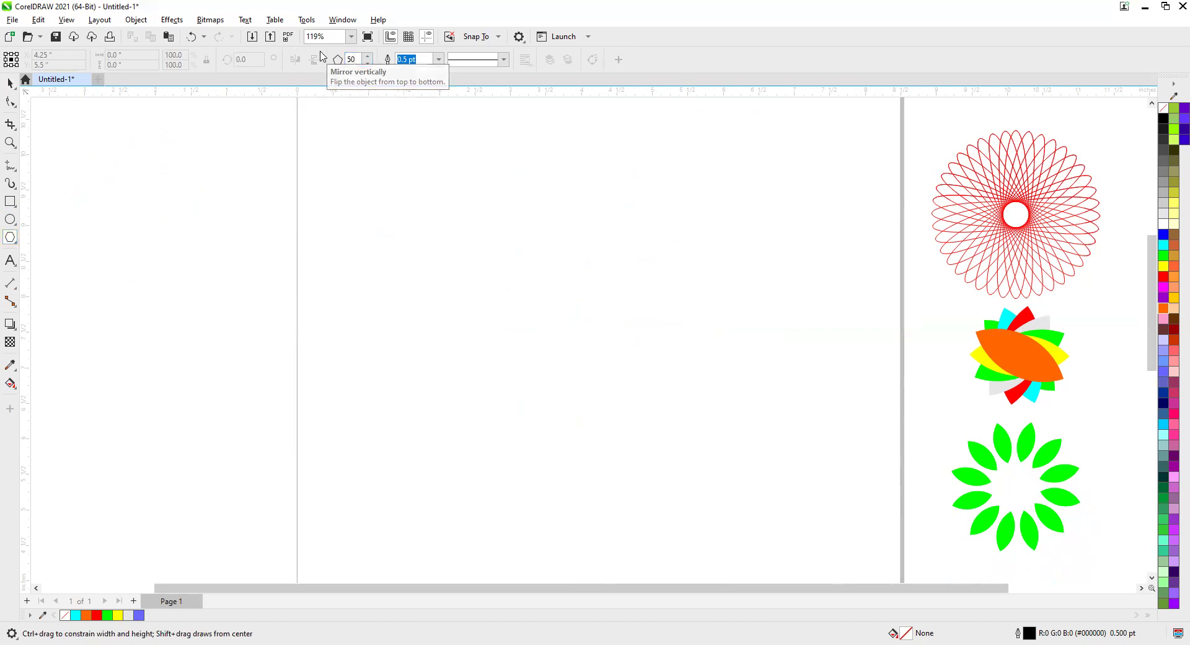
{"action": "left_click_drag", "start_coordinate": [444, 213], "coordinate": [514, 301]}
{"action": "left_click_drag", "start_coordinate": [444, 213], "coordinate": [474, 260]}
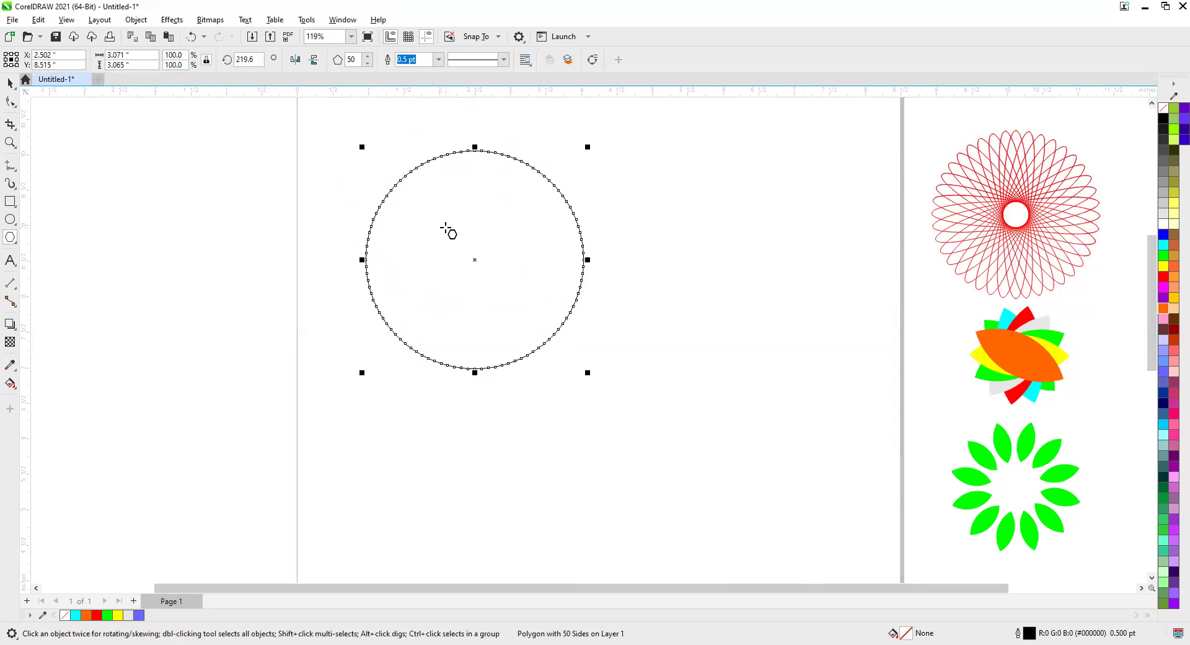
Step: Convert the 50-sided polygon to curves and show its nodes for editing
{"action": "scroll", "coordinate": [448, 231], "scroll_direction": "up", "scroll_amount": 3}
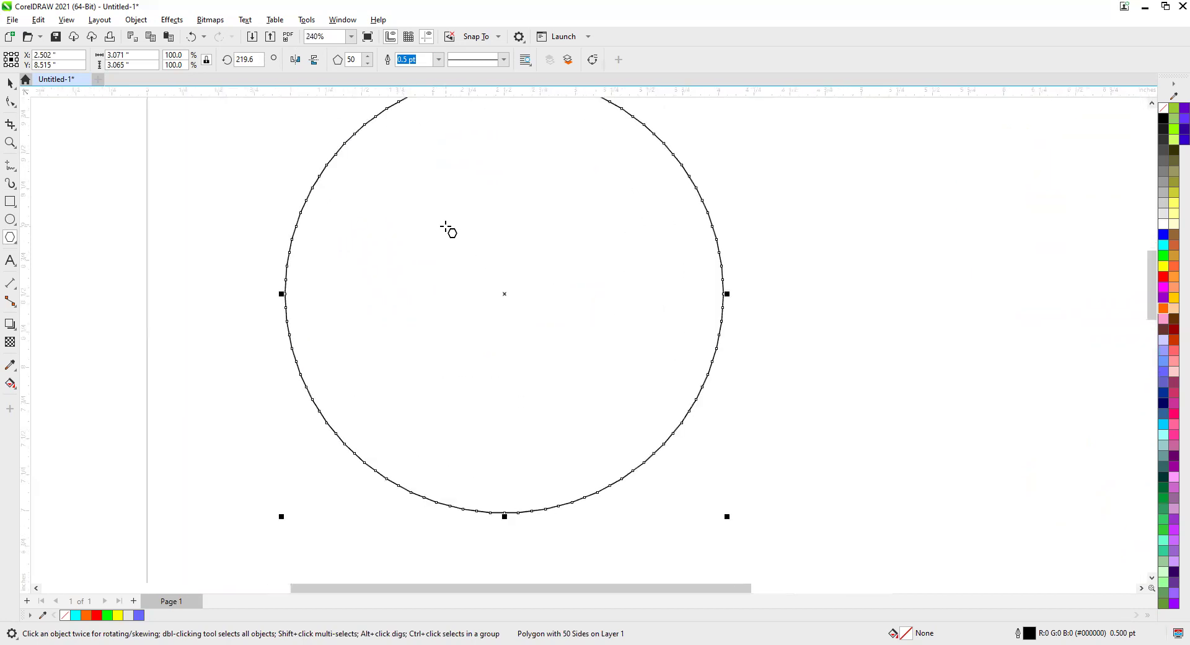
{"action": "scroll", "coordinate": [1155, 254], "scroll_direction": "up", "scroll_amount": 2}
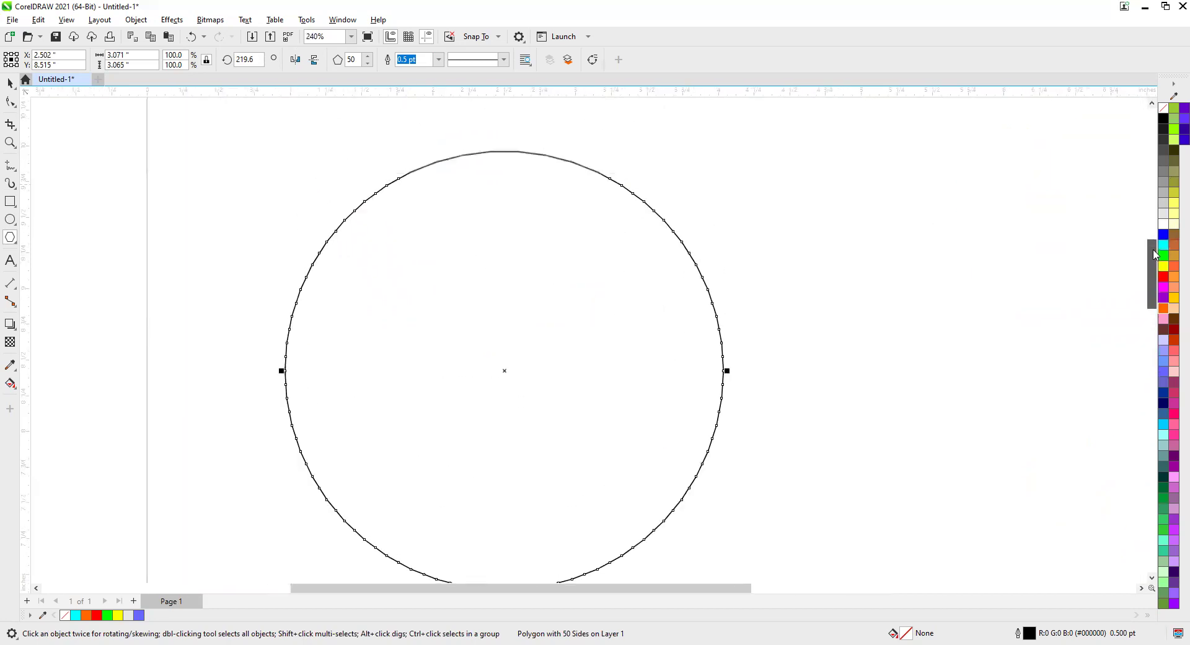
{"action": "scroll", "coordinate": [433, 146], "scroll_direction": "up", "scroll_amount": 4}
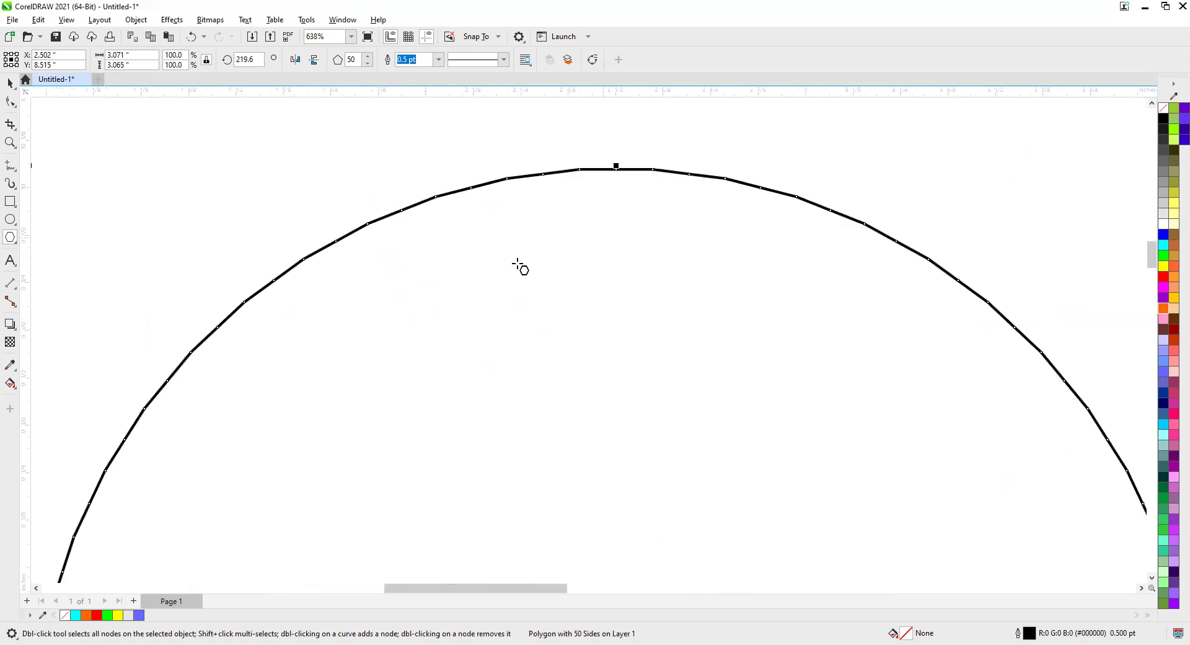
{"action": "key", "text": "ctrl+q"}
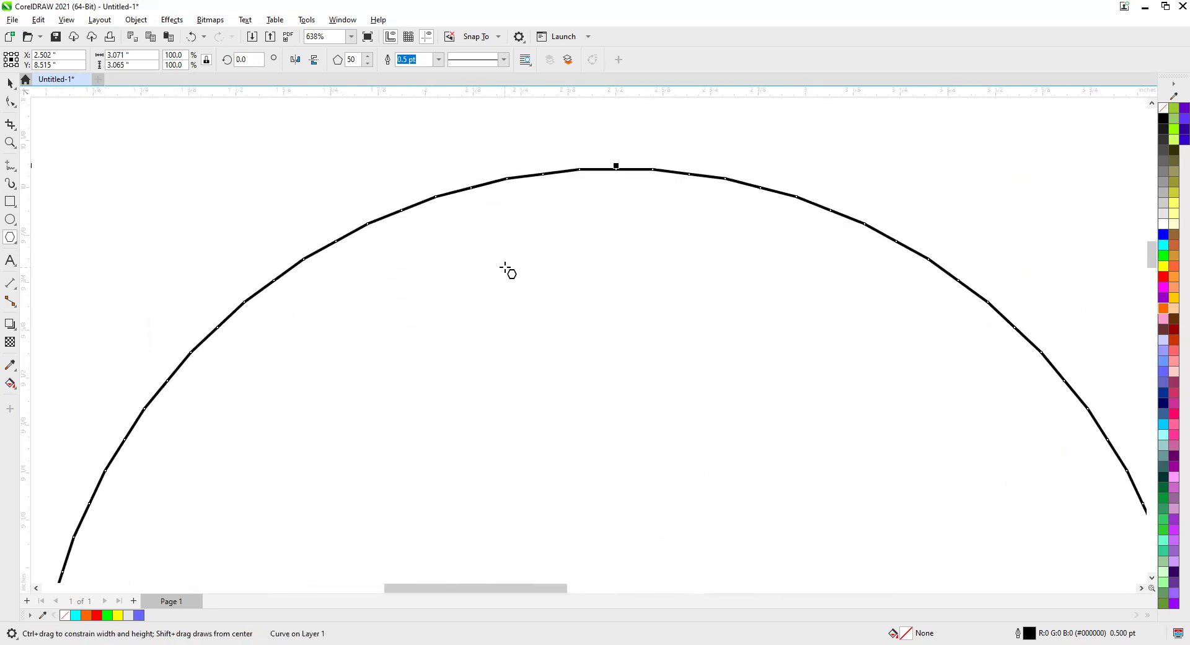
{"action": "left_click", "coordinate": [9, 85]}
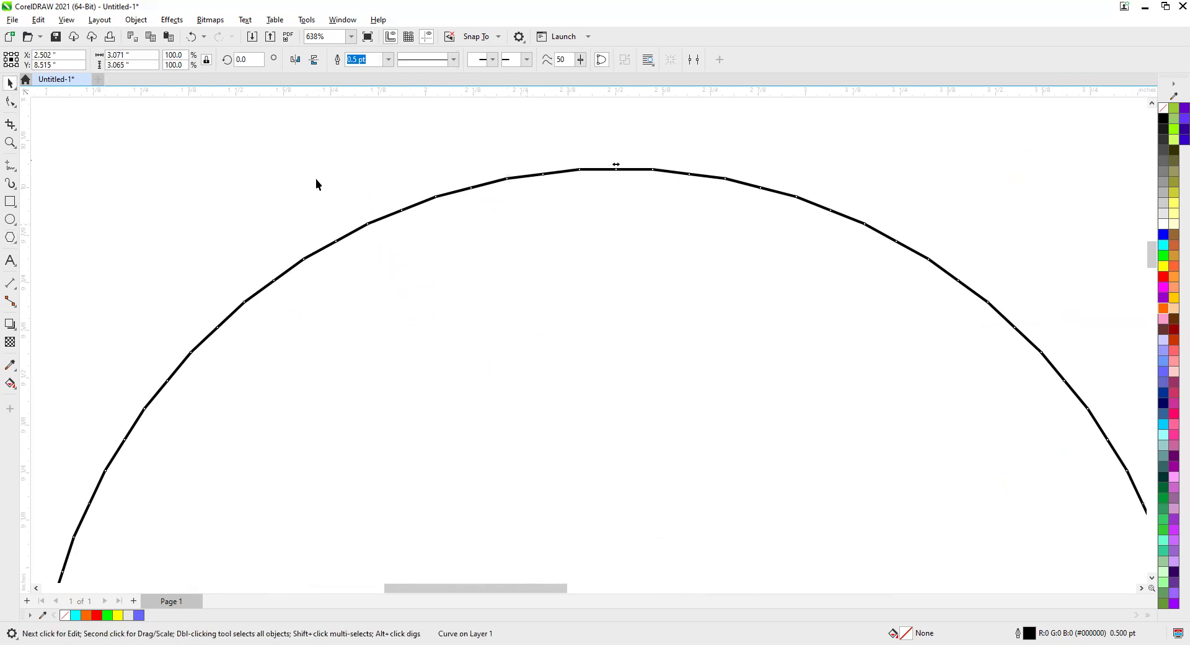
{"action": "left_click", "coordinate": [9, 104]}
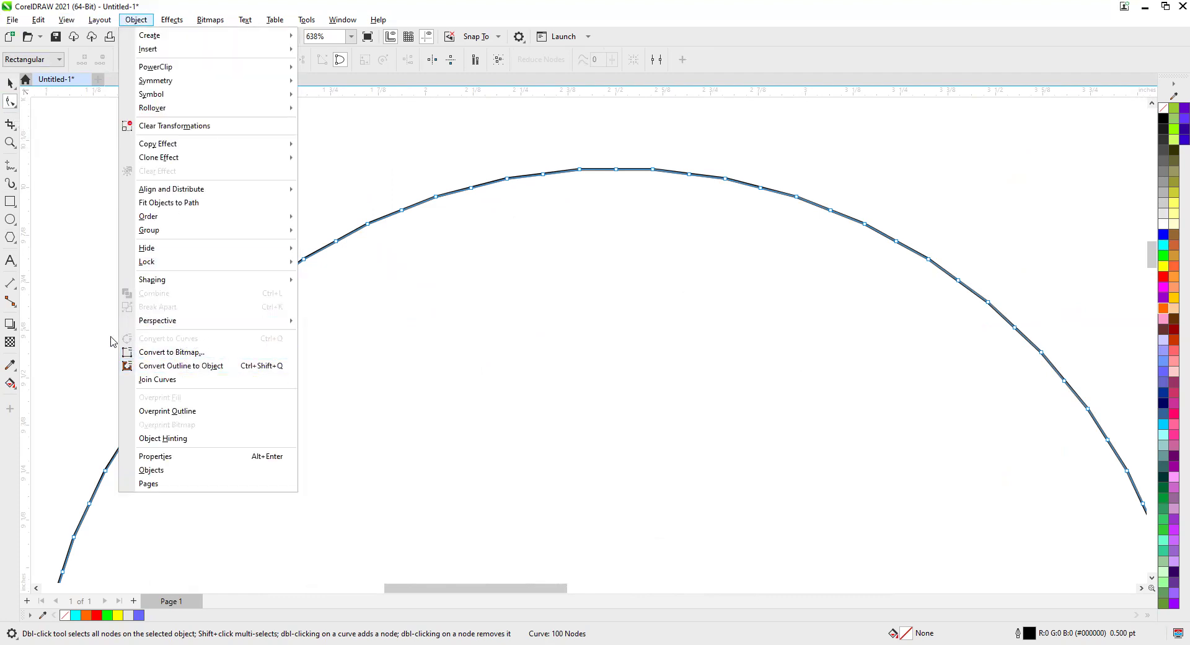
Step: Try to reshape the curve by moving single nodes near its top edge, undoing each change
{"action": "left_click", "coordinate": [444, 200]}
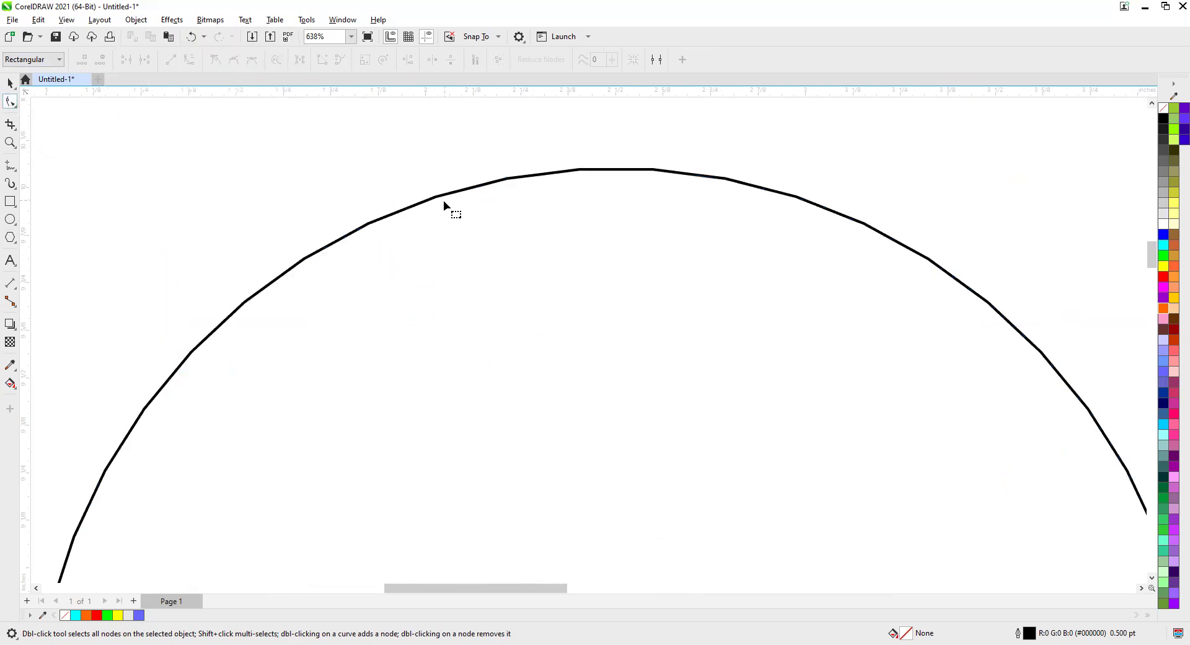
{"action": "left_click", "coordinate": [497, 184]}
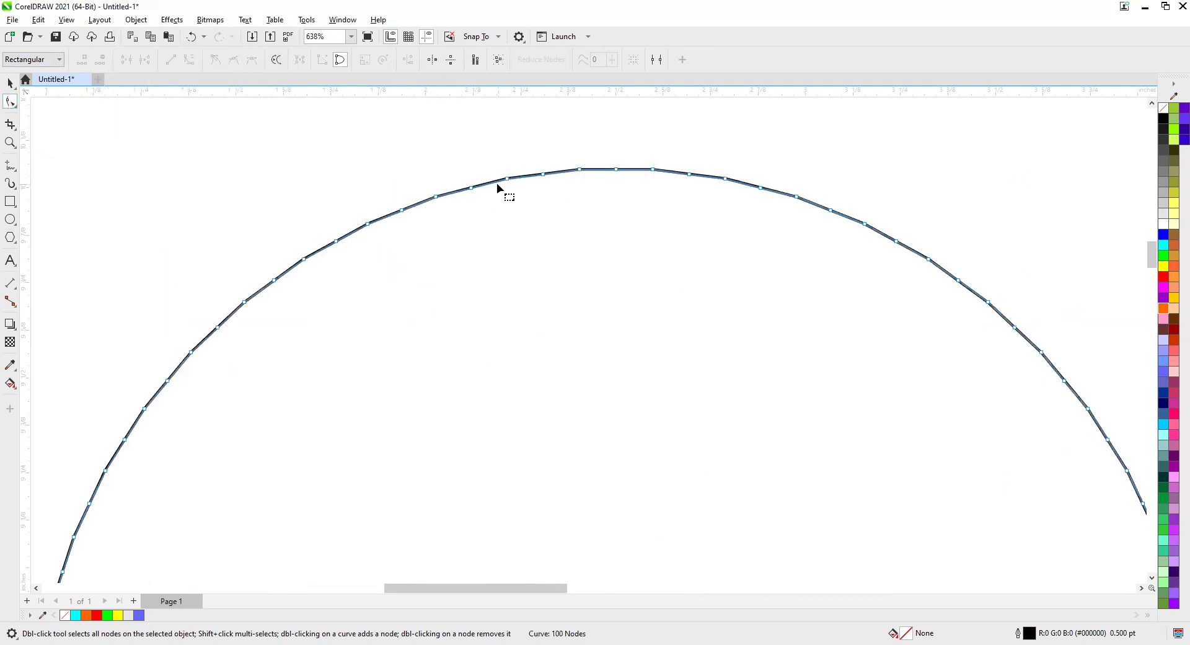
{"action": "left_click_drag", "start_coordinate": [542, 174], "coordinate": [544, 188]}
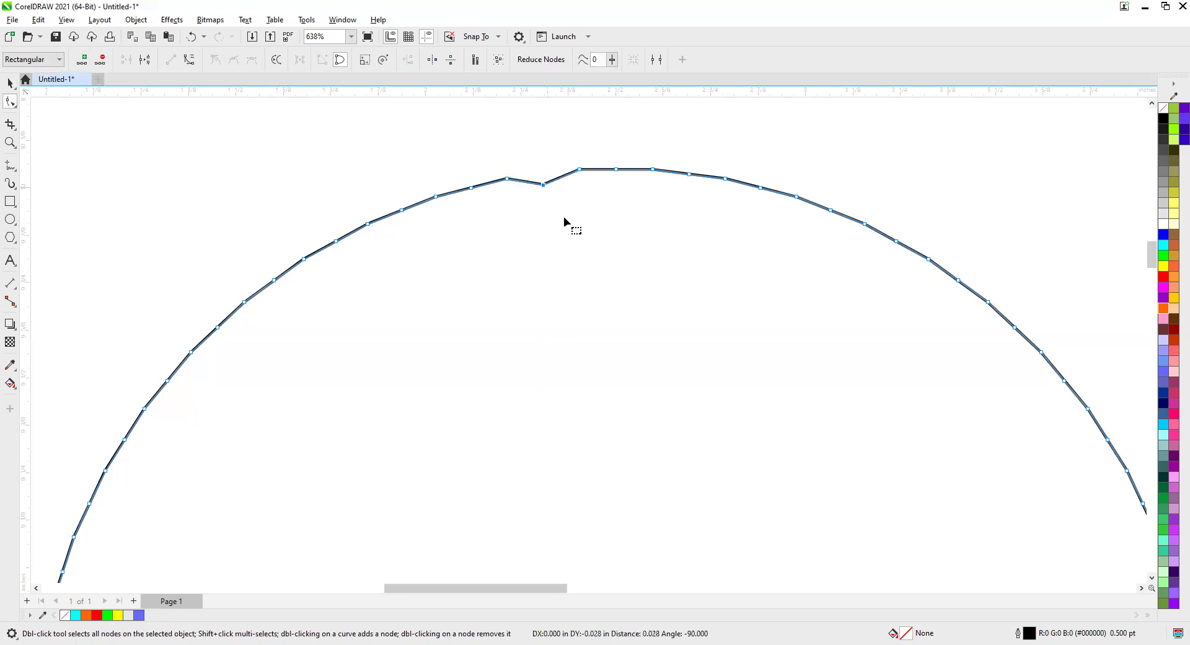
{"action": "key", "text": "ctrl+z"}
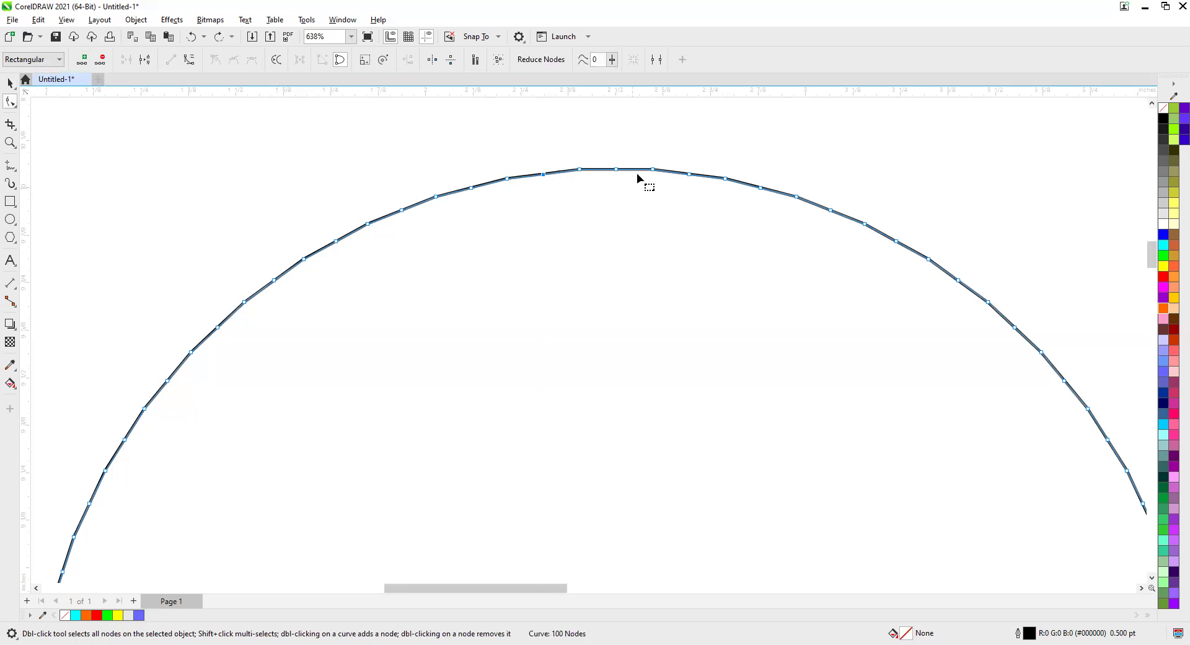
{"action": "mouse_move", "coordinate": [652, 169]}
{"action": "left_mouse_down"}
{"action": "mouse_move", "coordinate": [653, 159]}
{"action": "mouse_move", "coordinate": [643, 186]}
{"action": "left_mouse_up"}
{"action": "key", "text": "ctrl+z"}
{"action": "left_click", "coordinate": [11, 85]}
{"action": "left_click", "coordinate": [10, 101]}
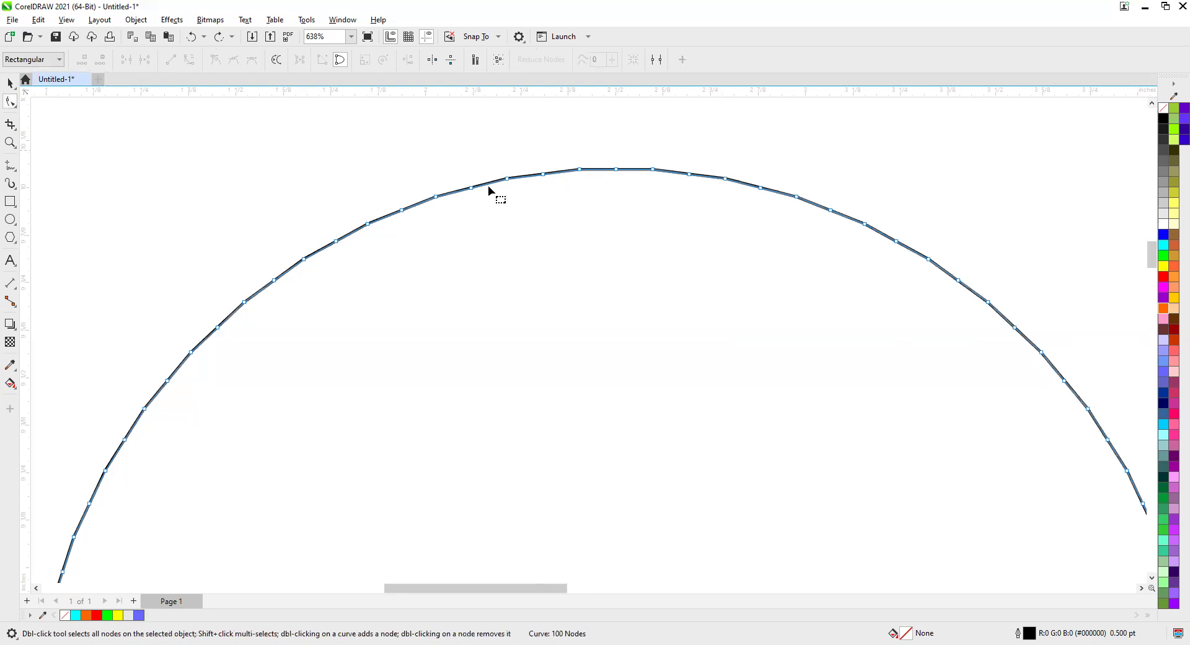
{"action": "left_click_drag", "start_coordinate": [579, 170], "coordinate": [580, 162]}
{"action": "key", "text": "space"}
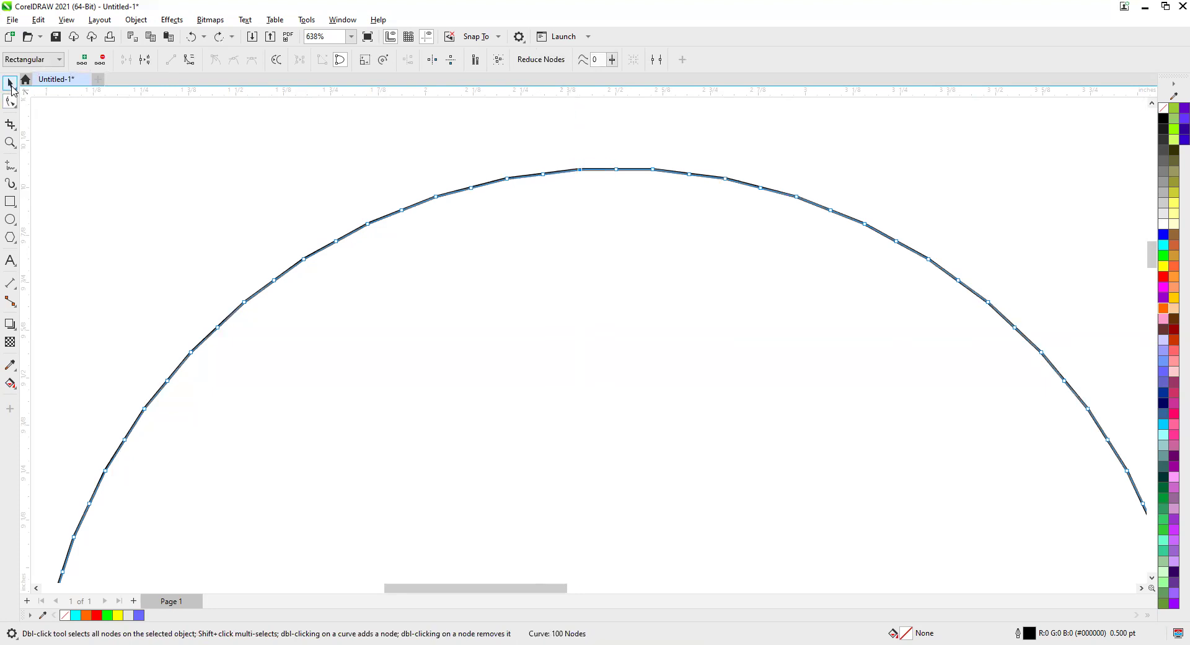
Step: Reselect the whole circular curve for node editing and try to pull one node at its top inward
{"action": "scroll", "coordinate": [240, 228], "scroll_direction": "down", "scroll_amount": 2}
{"action": "scroll", "coordinate": [225, 226], "scroll_direction": "down", "scroll_amount": 1}
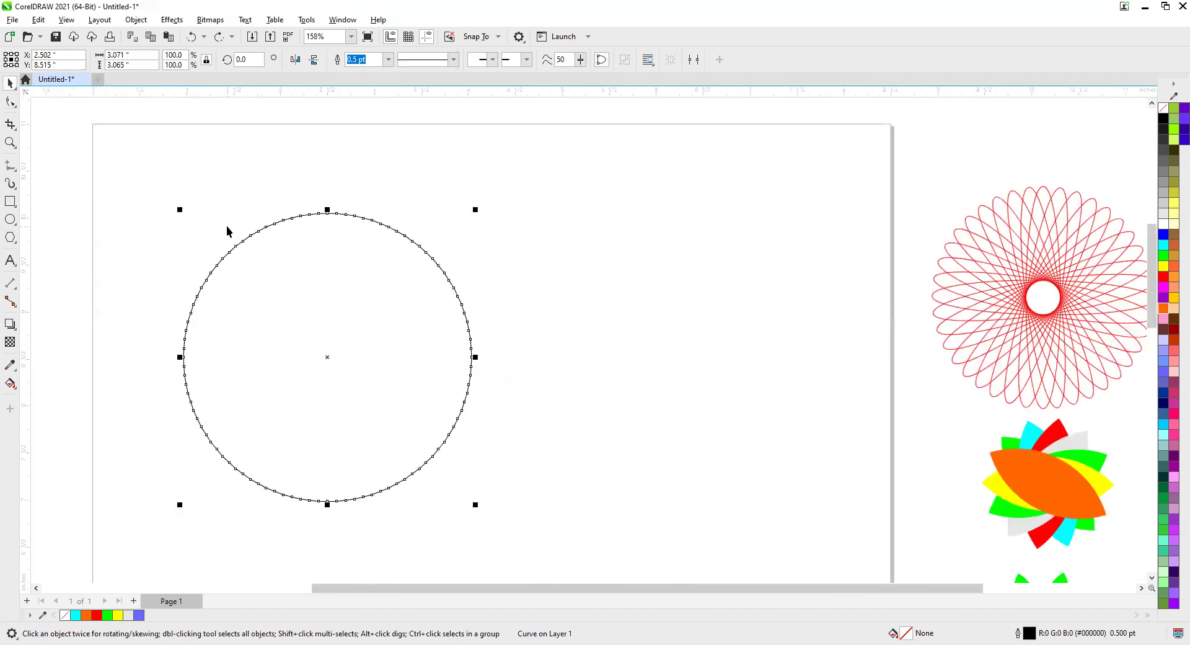
{"action": "left_click", "coordinate": [98, 175]}
{"action": "left_click", "coordinate": [11, 103]}
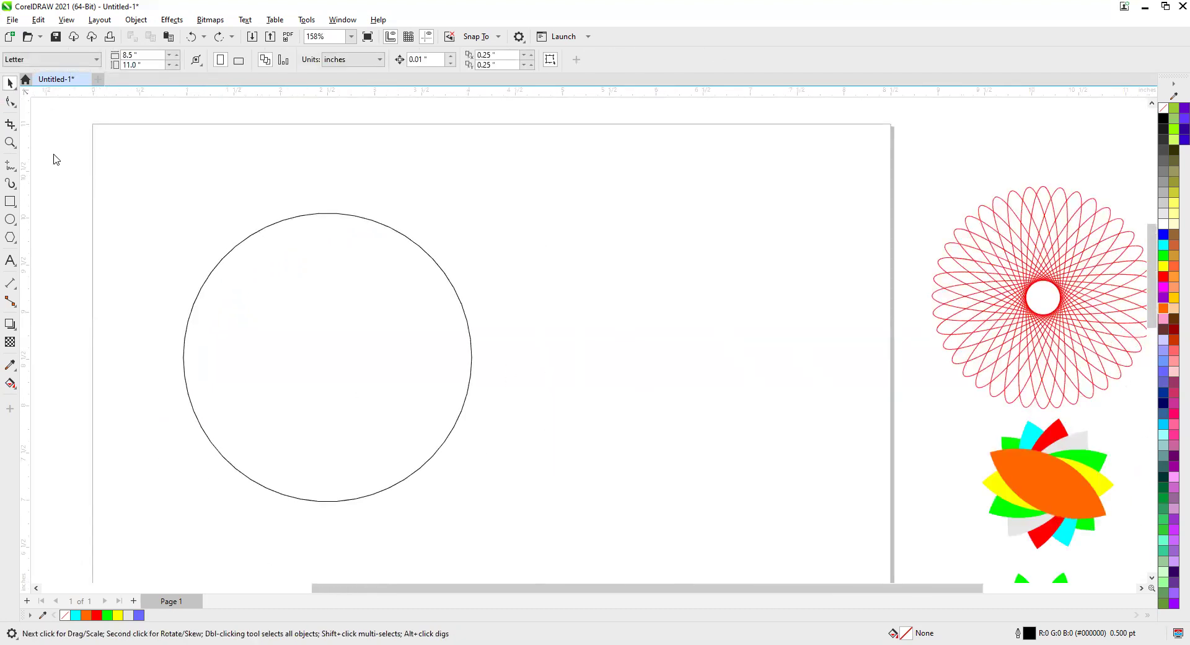
{"action": "left_click", "coordinate": [9, 89]}
{"action": "key", "text": "Tab"}
{"action": "left_click", "coordinate": [11, 103]}
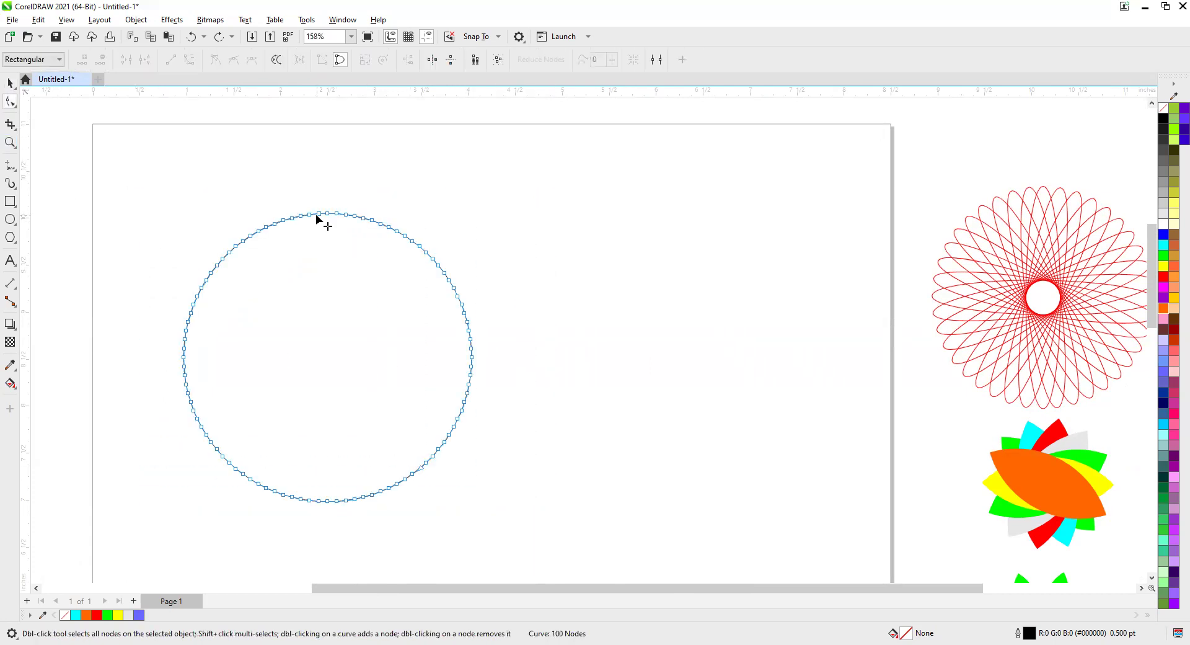
{"action": "left_click_drag", "start_coordinate": [318, 214], "coordinate": [331, 242]}
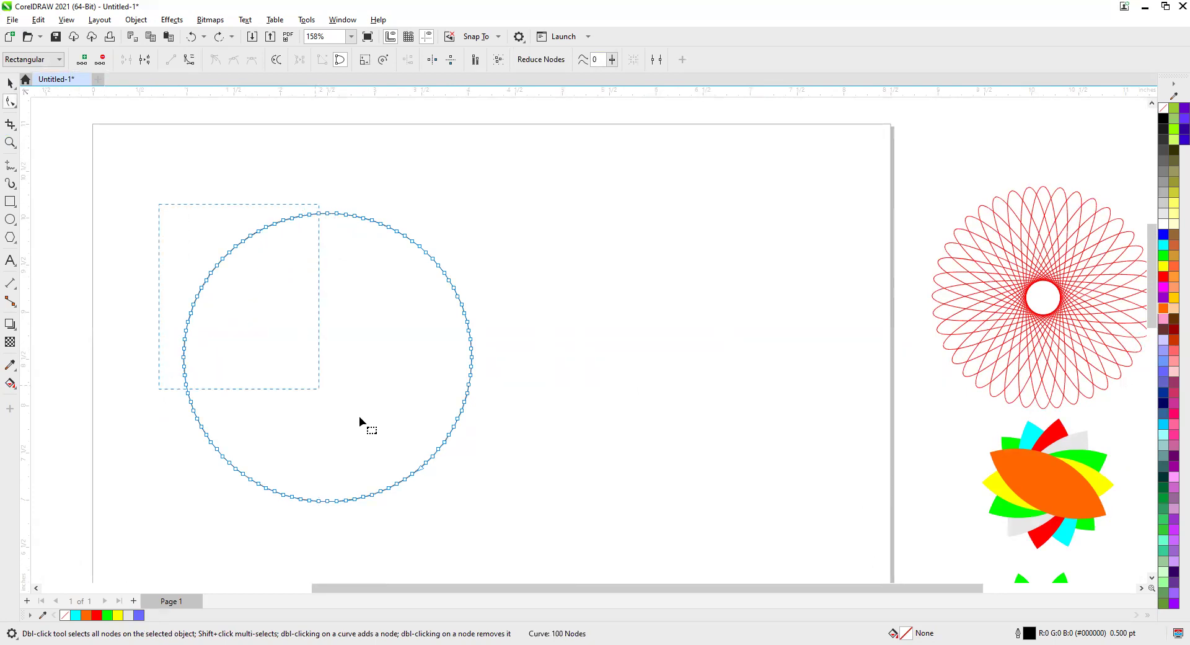
Step: Select all nodes of the circular outline, shift them slightly upward, and convert their straight segments to curves
{"action": "left_click_drag", "start_coordinate": [478, 508], "coordinate": [492, 515]}
{"action": "scroll", "coordinate": [359, 210], "scroll_direction": "up", "scroll_amount": 3}
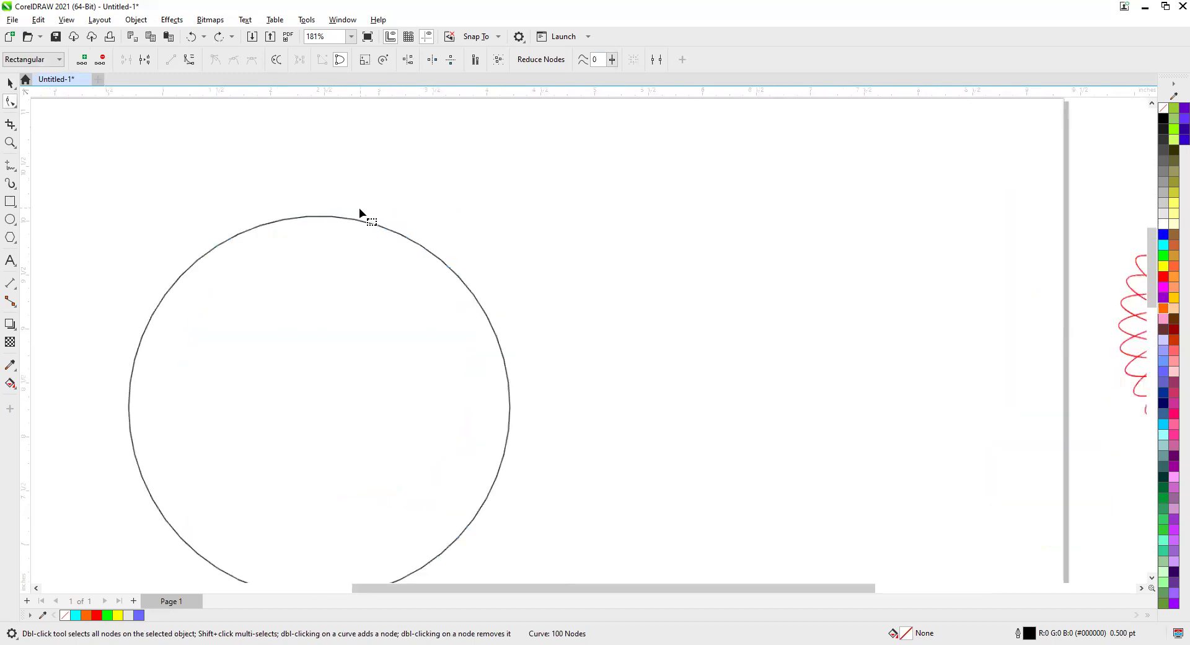
{"action": "scroll", "coordinate": [359, 210], "scroll_direction": "up", "scroll_amount": 2}
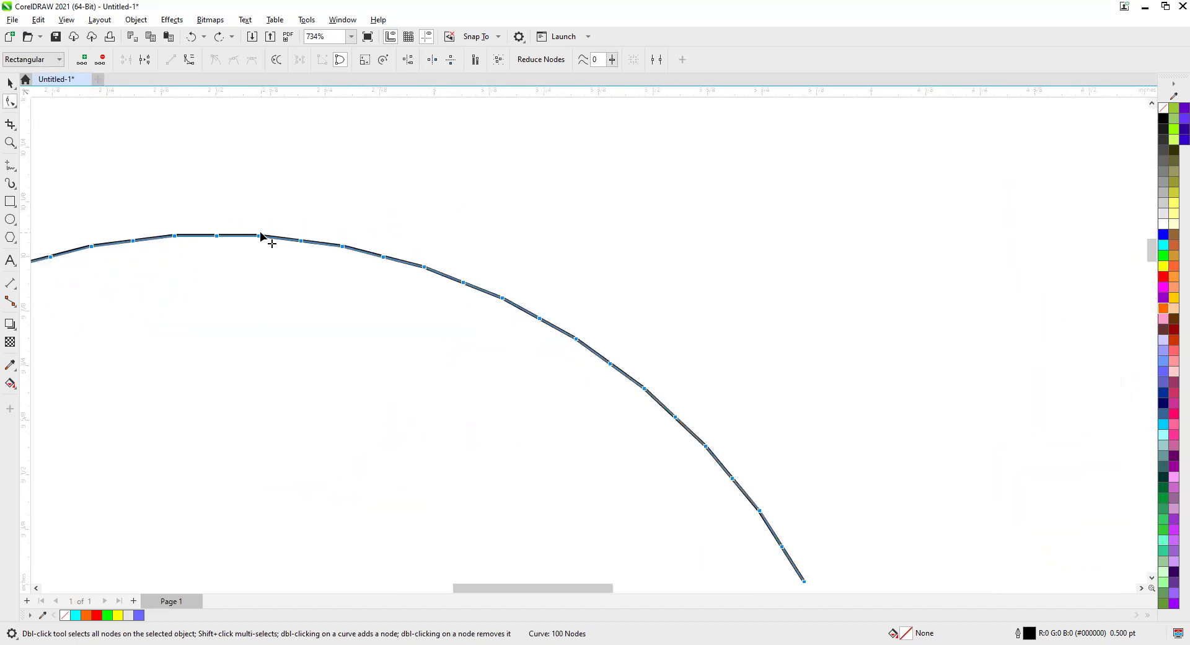
{"action": "left_click_drag", "start_coordinate": [258, 237], "coordinate": [259, 231]}
{"action": "left_click", "coordinate": [189, 59]}
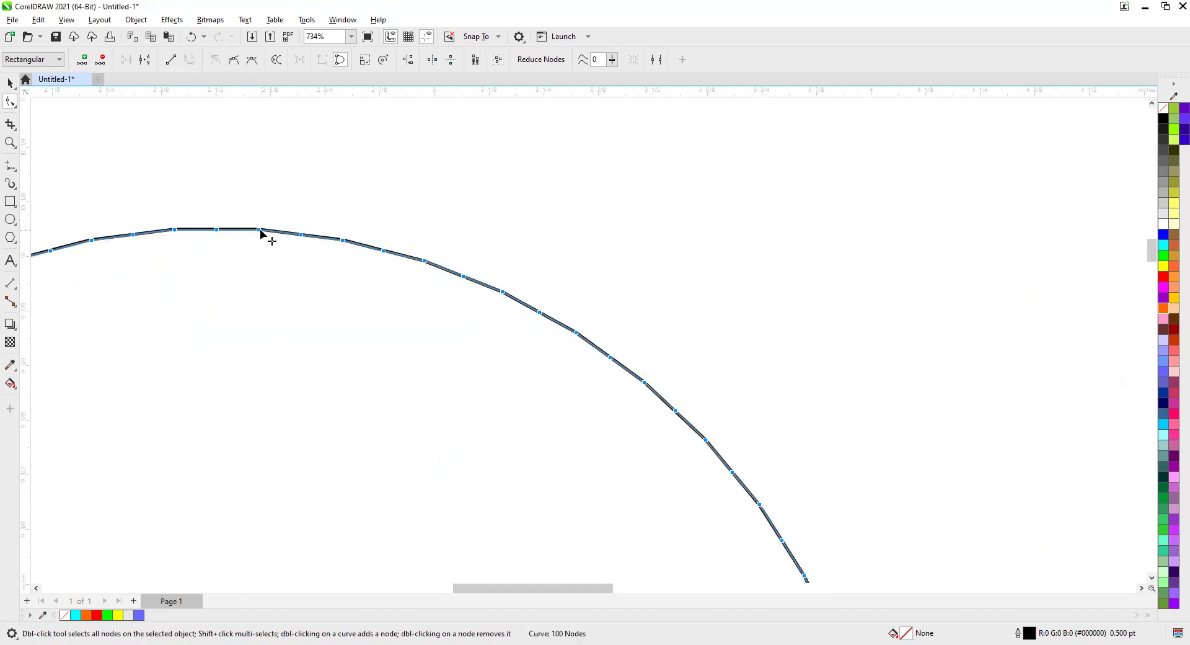
Step: Pull a single node just right of the outline's top about 0.04 inches upward to form a smooth bump
{"action": "left_click_drag", "start_coordinate": [260, 231], "coordinate": [259, 211]}
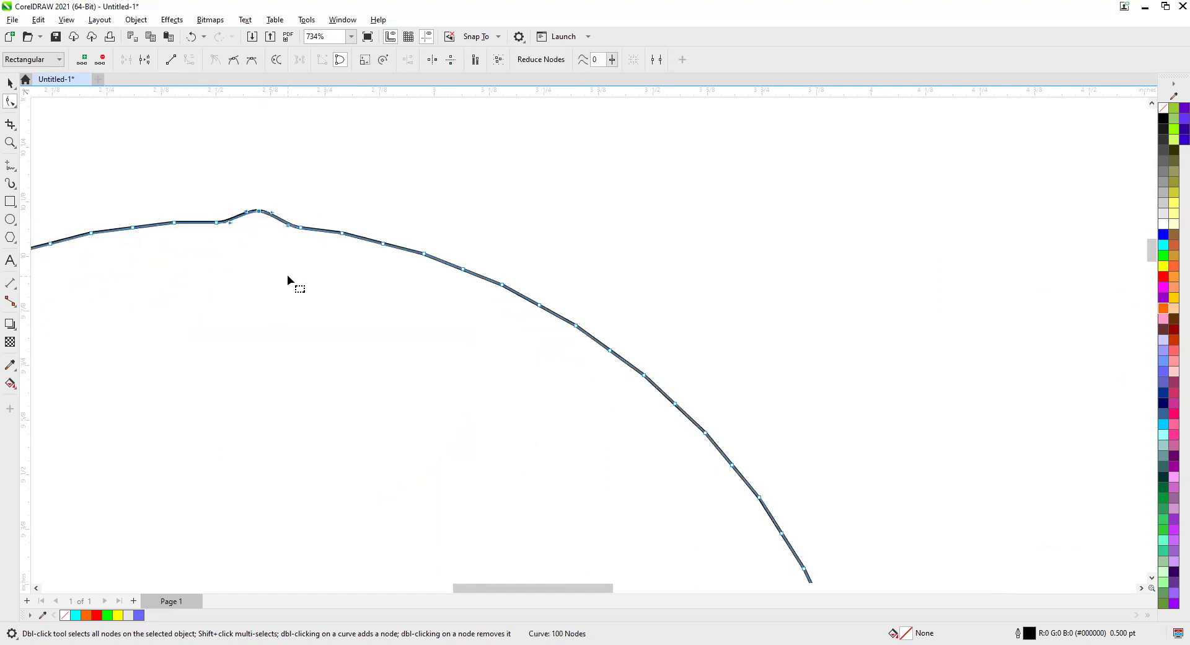
{"action": "key", "text": "ctrl+z"}
{"action": "left_click_drag", "start_coordinate": [300, 228], "coordinate": [305, 210]}
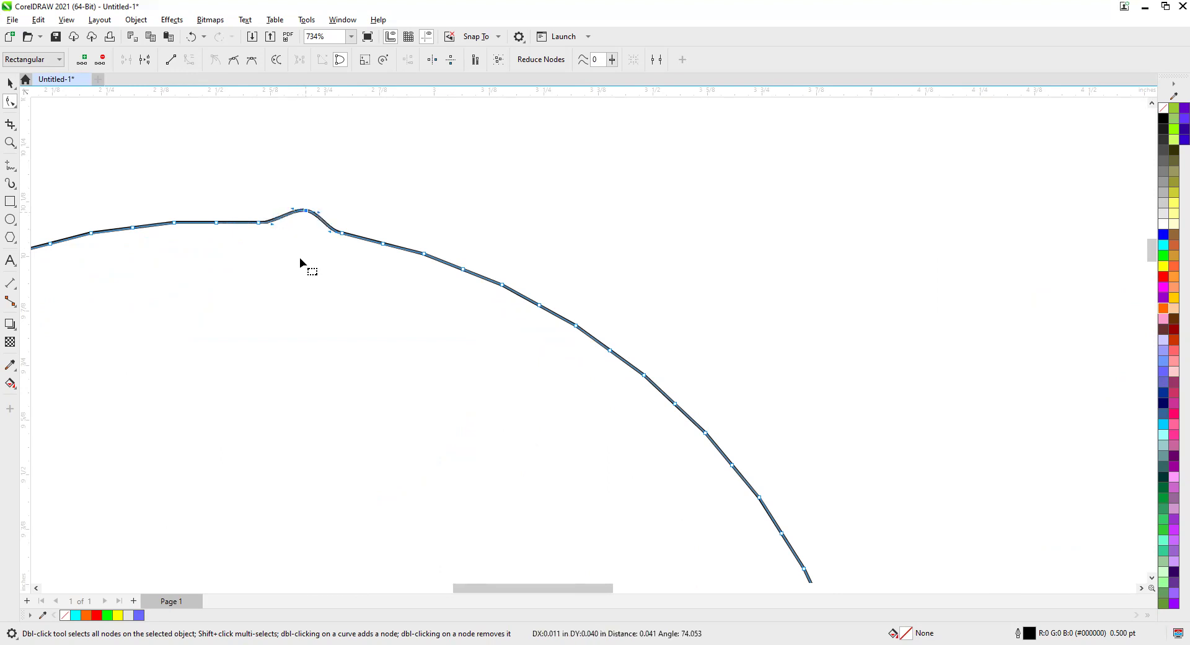
Step: Undo the bump pulled at the top of the circular outline and delete the whole outline
{"action": "key", "text": "ctrl+z"}
{"action": "scroll", "coordinate": [300, 258], "scroll_direction": "down", "scroll_amount": 5}
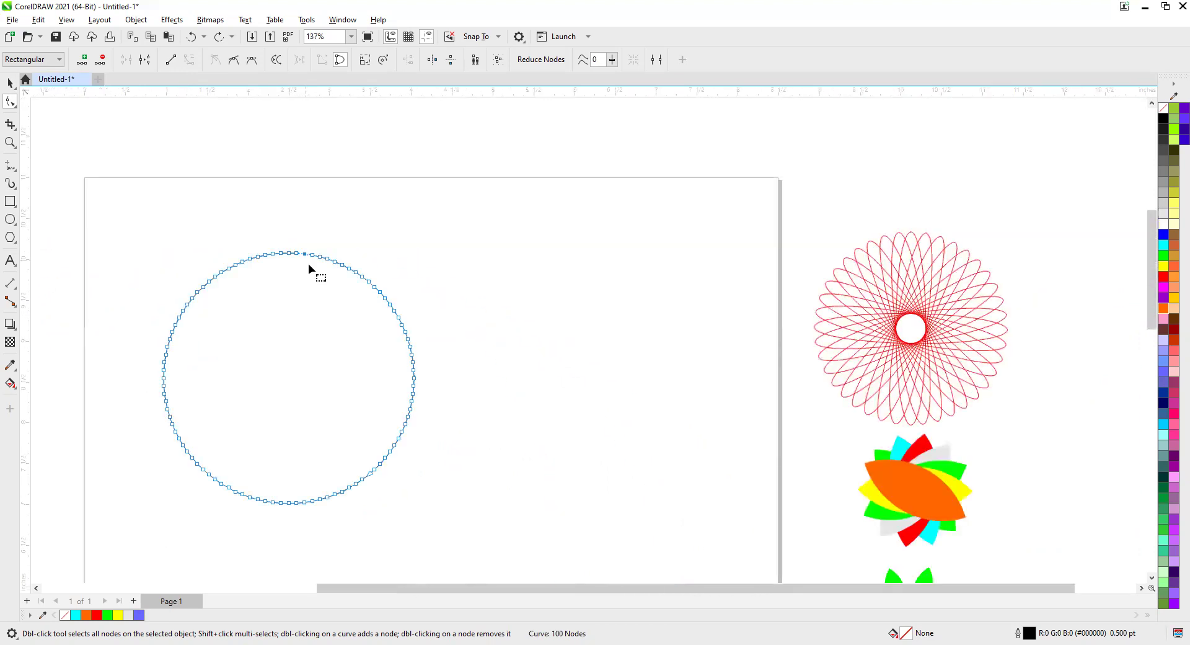
{"action": "scroll", "coordinate": [308, 265], "scroll_direction": "down", "scroll_amount": 1}
{"action": "scroll", "coordinate": [143, 248], "scroll_direction": "up", "scroll_amount": 4}
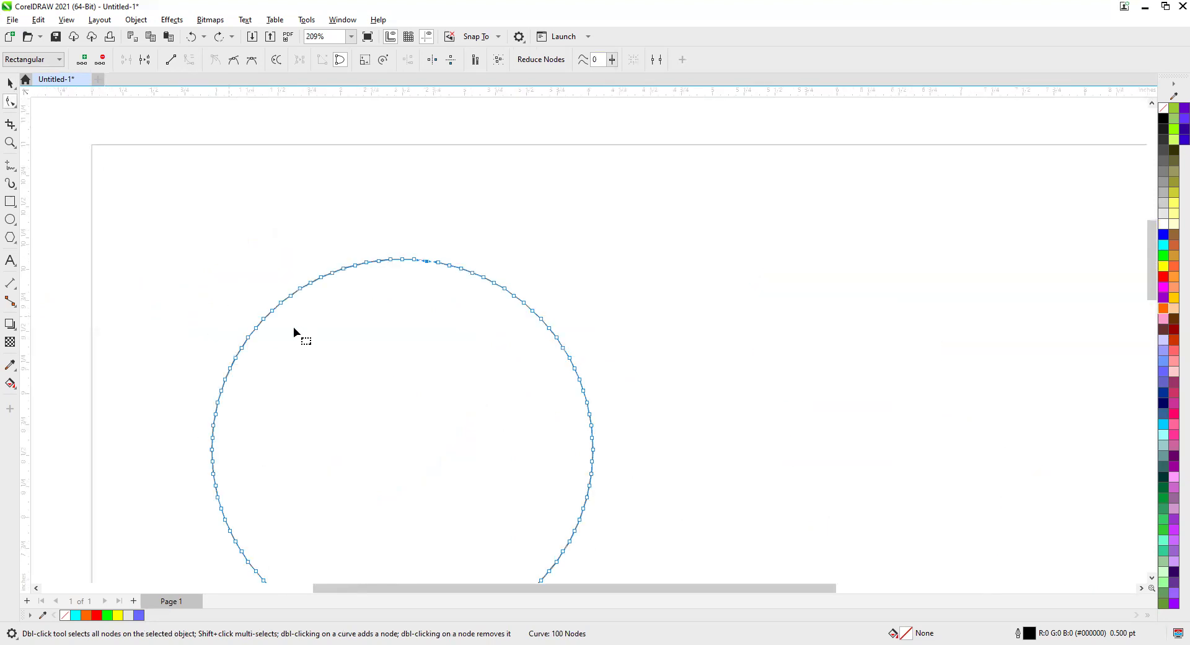
{"action": "left_click_drag", "start_coordinate": [322, 278], "coordinate": [329, 285]}
{"action": "key", "text": "ctrl+z"}
{"action": "left_click", "coordinate": [10, 83]}
{"action": "key", "text": "Delete"}
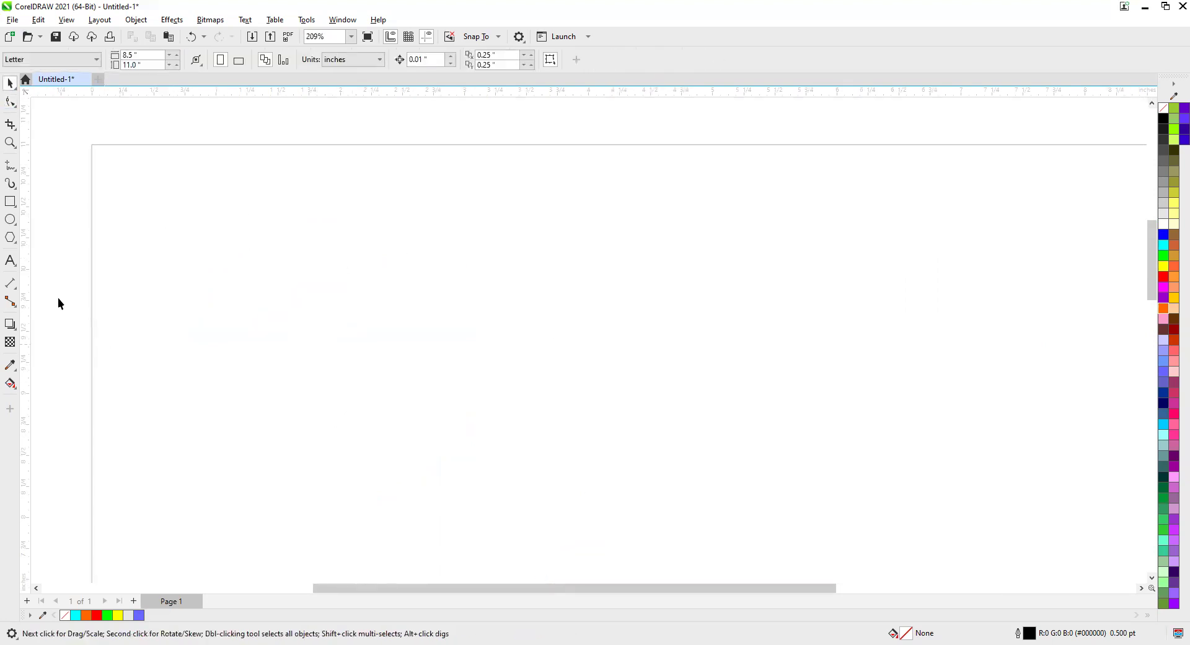
Step: Draw a circle about 2.4 inches in diameter and move it fully inside the upper part of the page
{"action": "left_click", "coordinate": [11, 223]}
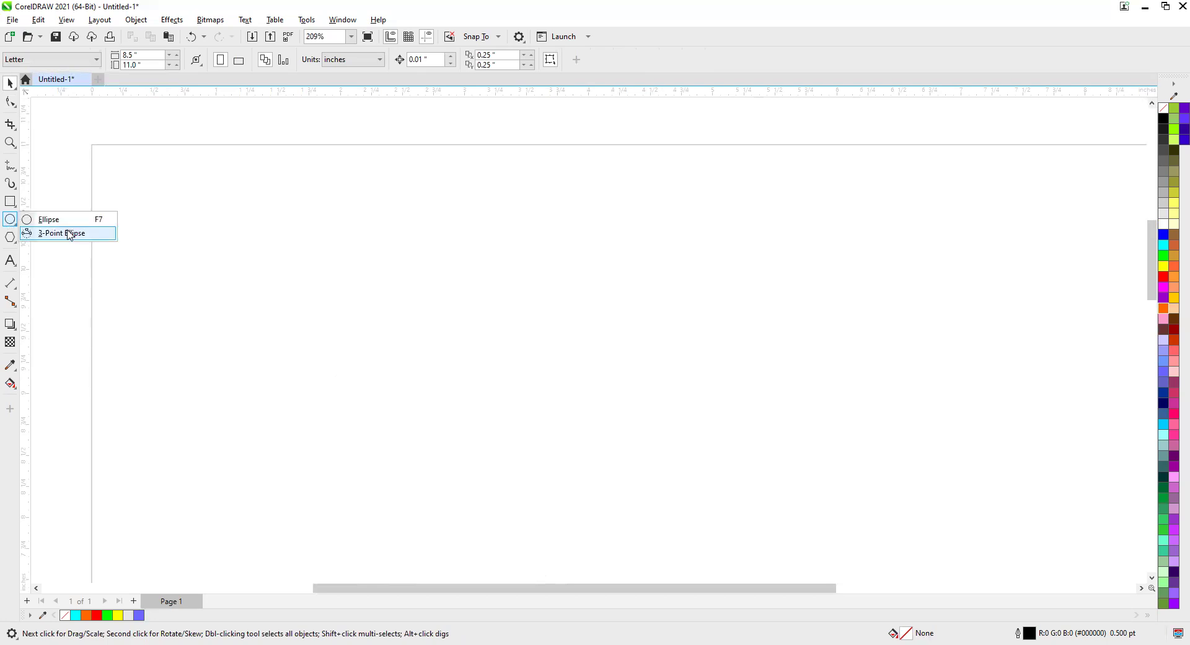
{"action": "left_click", "coordinate": [71, 219]}
{"action": "left_click_drag", "start_coordinate": [452, 255], "coordinate": [557, 384]}
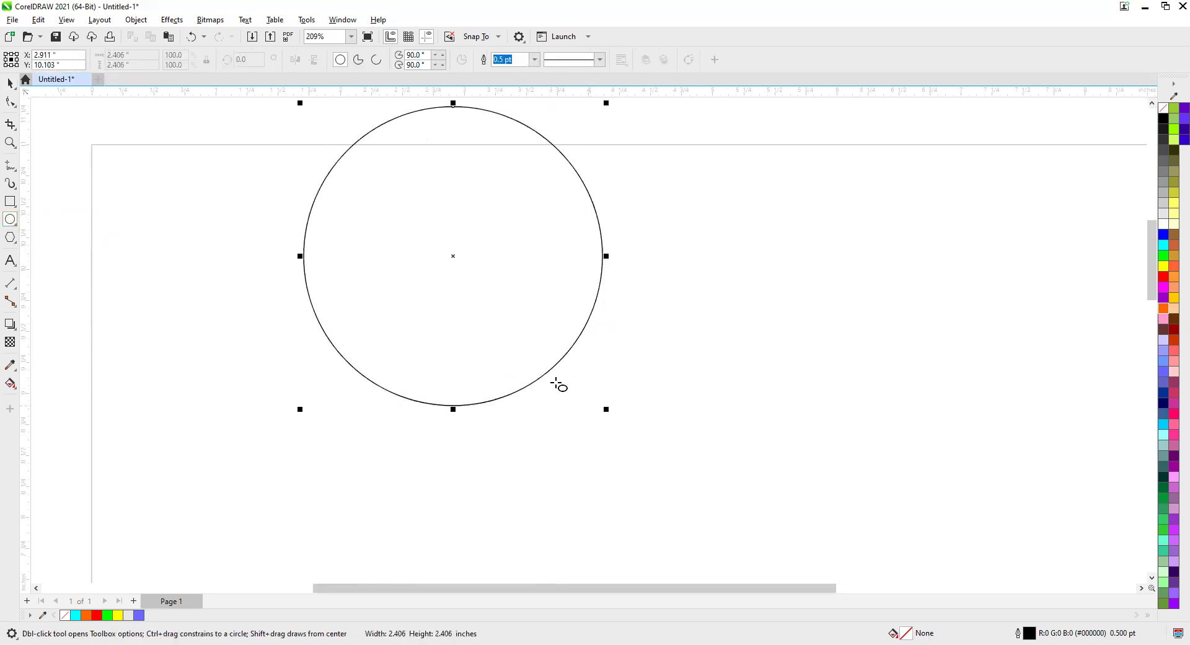
{"action": "left_click_drag", "start_coordinate": [453, 259], "coordinate": [543, 333]}
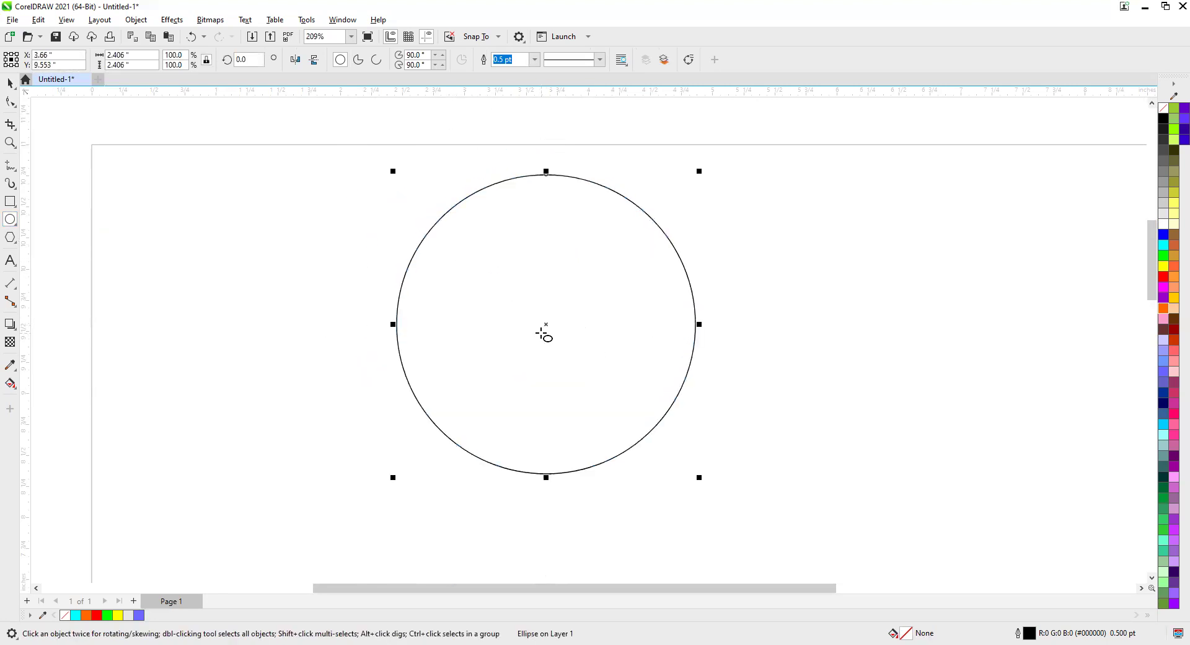
Step: Give the circle a 1.0 pt red outline and add a smaller concentric copy about 1.8 inches in diameter
{"action": "left_click", "coordinate": [534, 60]}
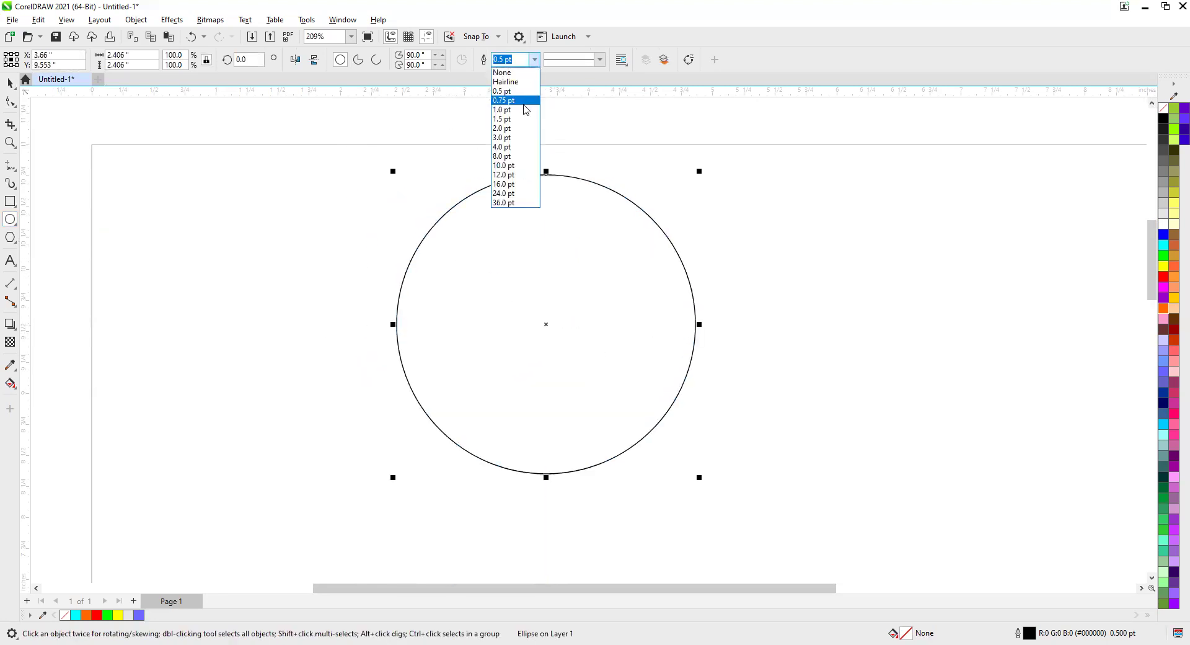
{"action": "left_click", "coordinate": [523, 112]}
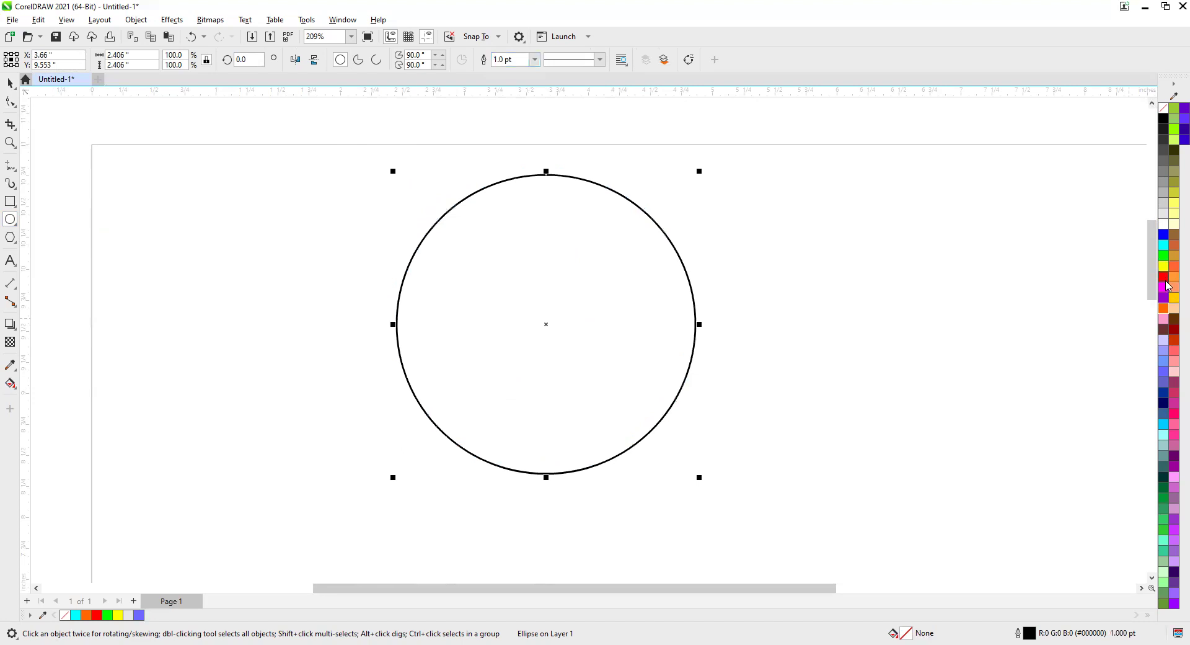
{"action": "right_click", "coordinate": [1165, 277]}
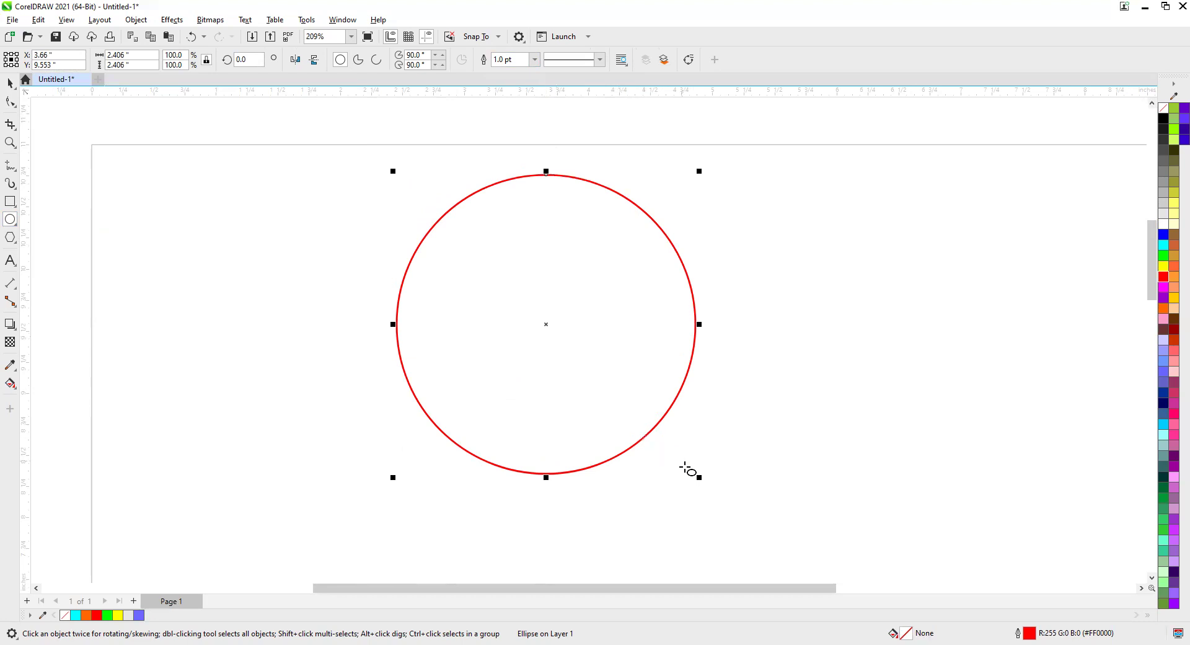
{"action": "left_click_drag", "start_coordinate": [698, 478], "coordinate": [673, 442]}
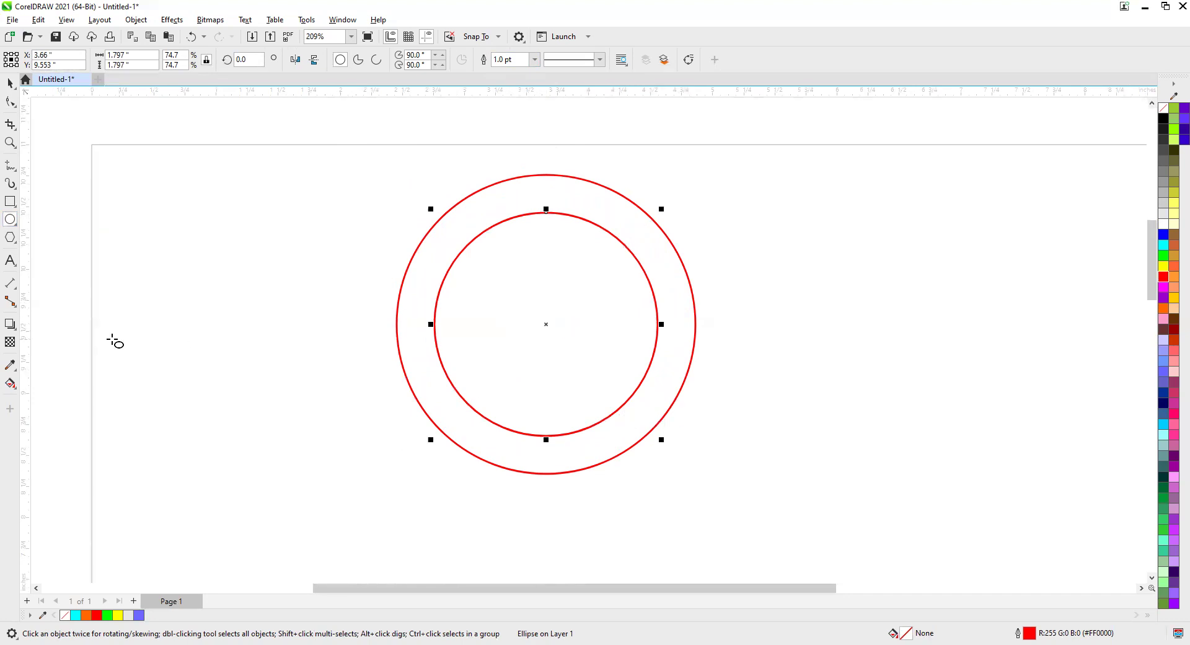
Step: Place a vertical and a horizontal guideline crossing at the common centre of the two circles
{"action": "left_click_drag", "start_coordinate": [252, 360], "coordinate": [549, 371]}
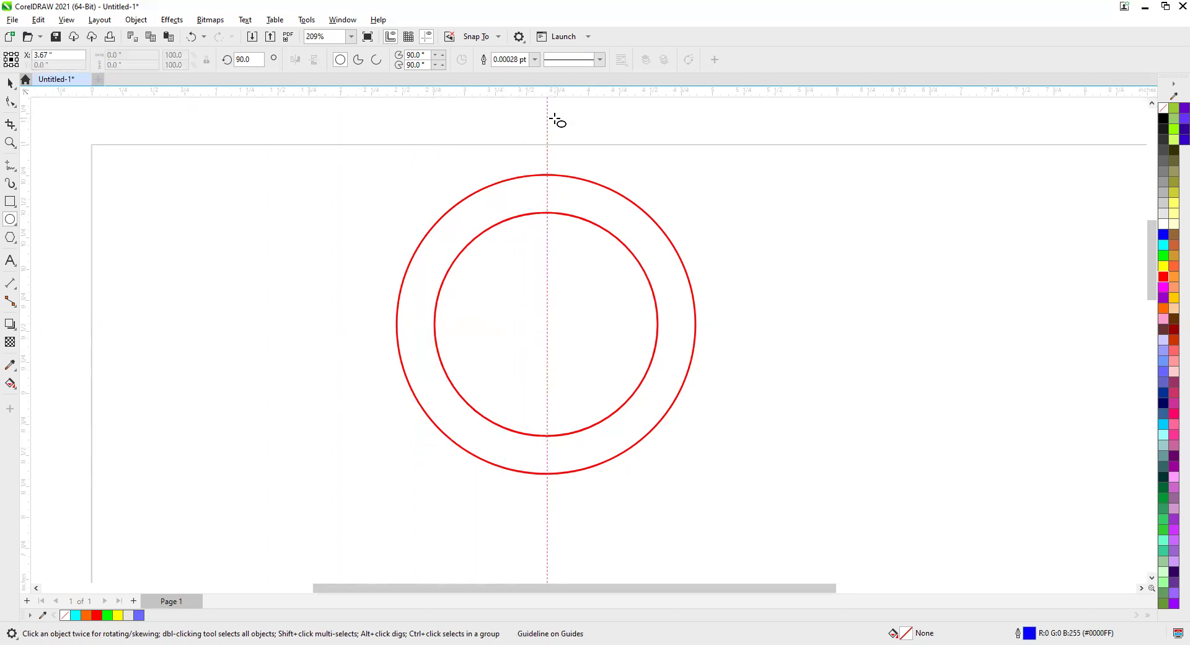
{"action": "left_click", "coordinate": [10, 83]}
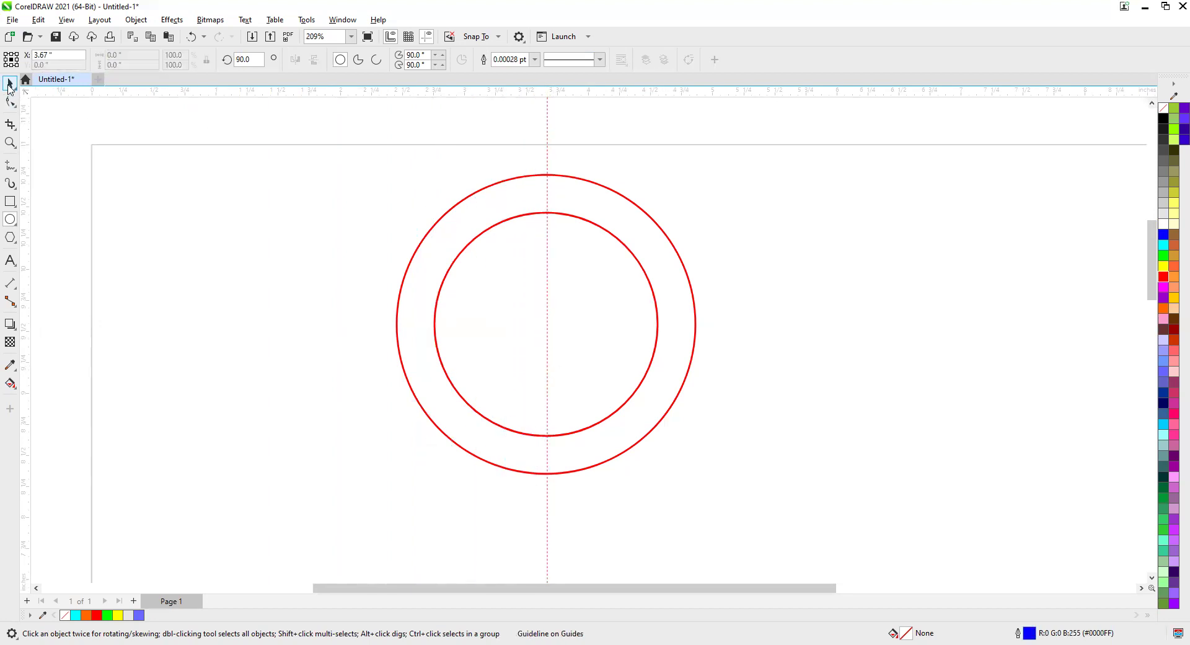
{"action": "left_click", "coordinate": [436, 341]}
{"action": "scroll", "coordinate": [583, 353], "scroll_direction": "up", "scroll_amount": 5}
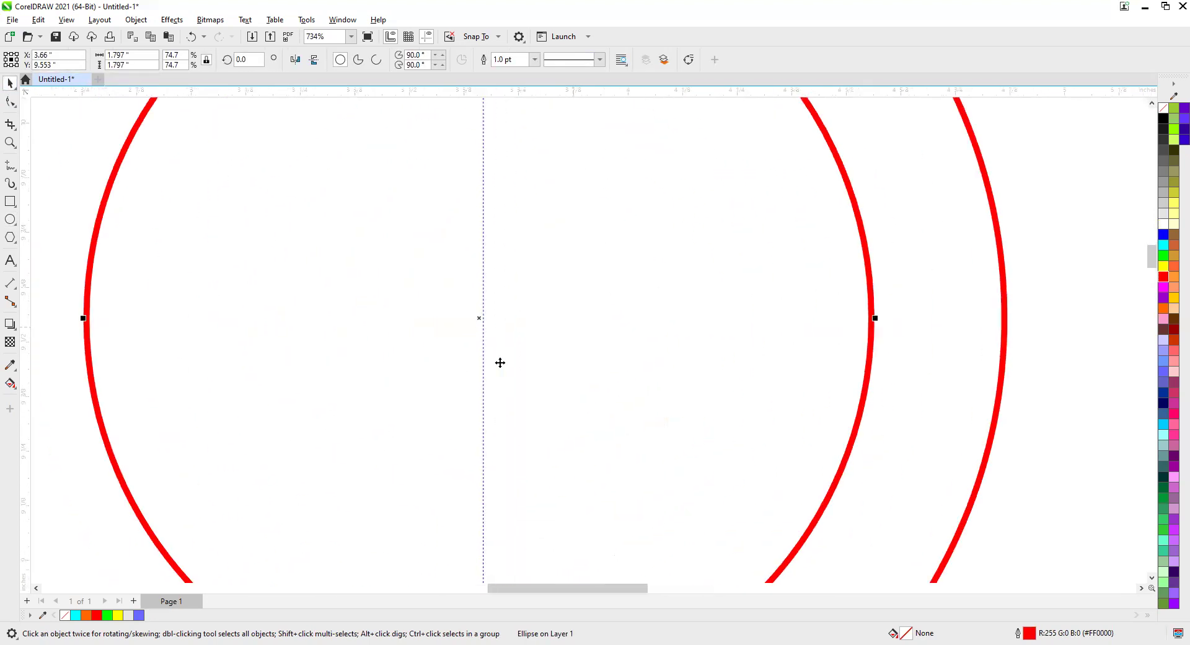
{"action": "left_click_drag", "start_coordinate": [483, 367], "coordinate": [480, 371]}
{"action": "left_click", "coordinate": [873, 326]}
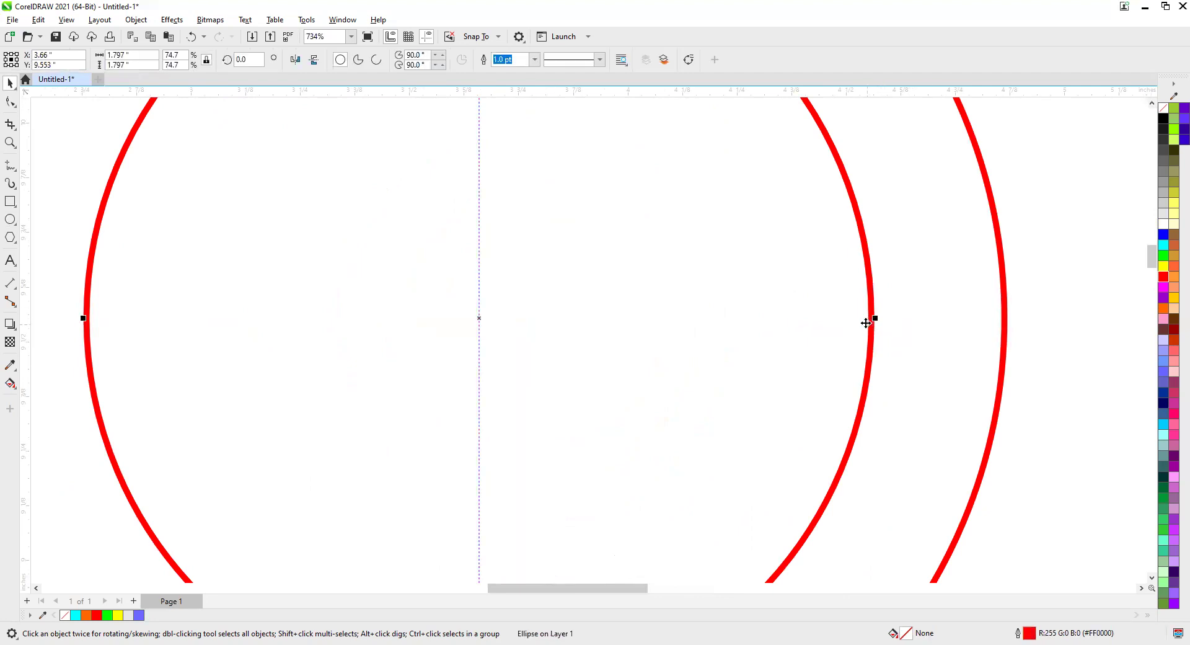
{"action": "left_click_drag", "start_coordinate": [567, 88], "coordinate": [569, 319]}
Step: Fill the outer circle with yellow and the inner circle with white to form a yellow ring
{"action": "scroll", "coordinate": [567, 320], "scroll_direction": "down", "scroll_amount": 2}
{"action": "scroll", "coordinate": [568, 320], "scroll_direction": "down", "scroll_amount": 2}
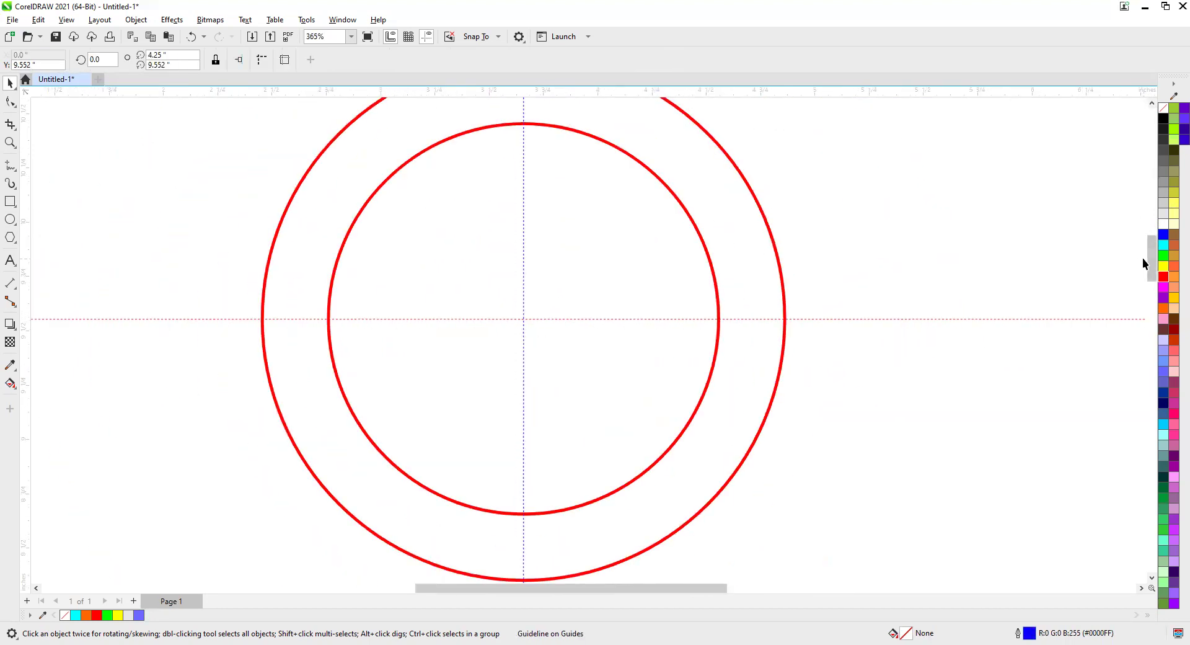
{"action": "scroll", "coordinate": [1153, 262], "scroll_direction": "up", "scroll_amount": 1}
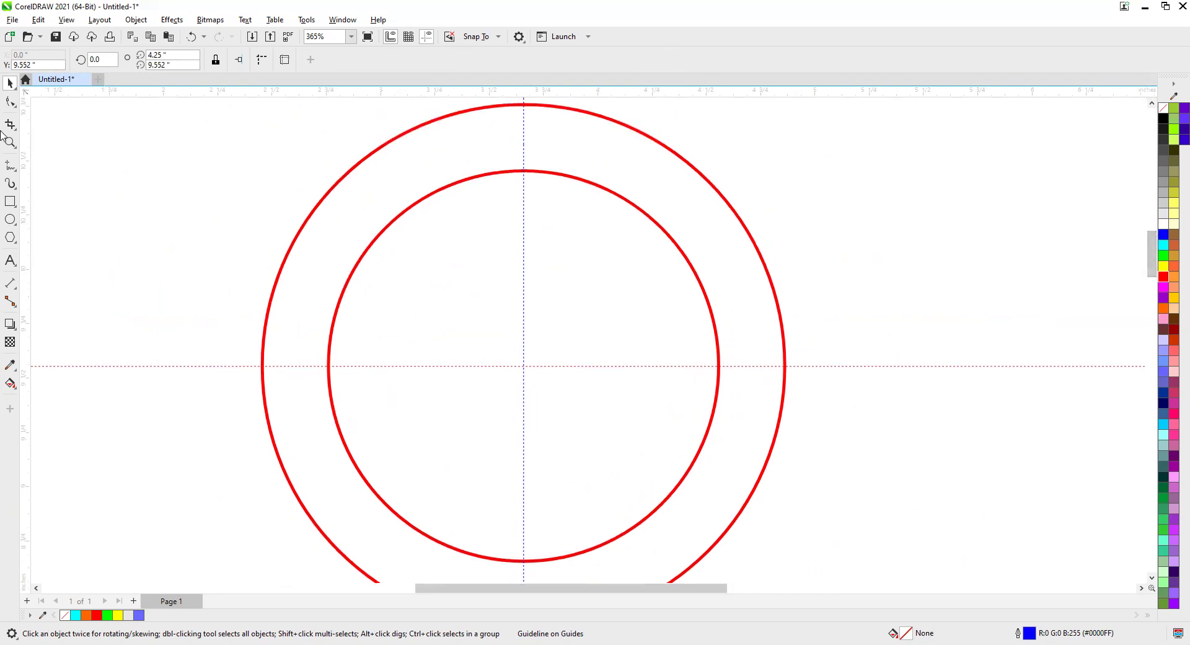
{"action": "left_click", "coordinate": [365, 157]}
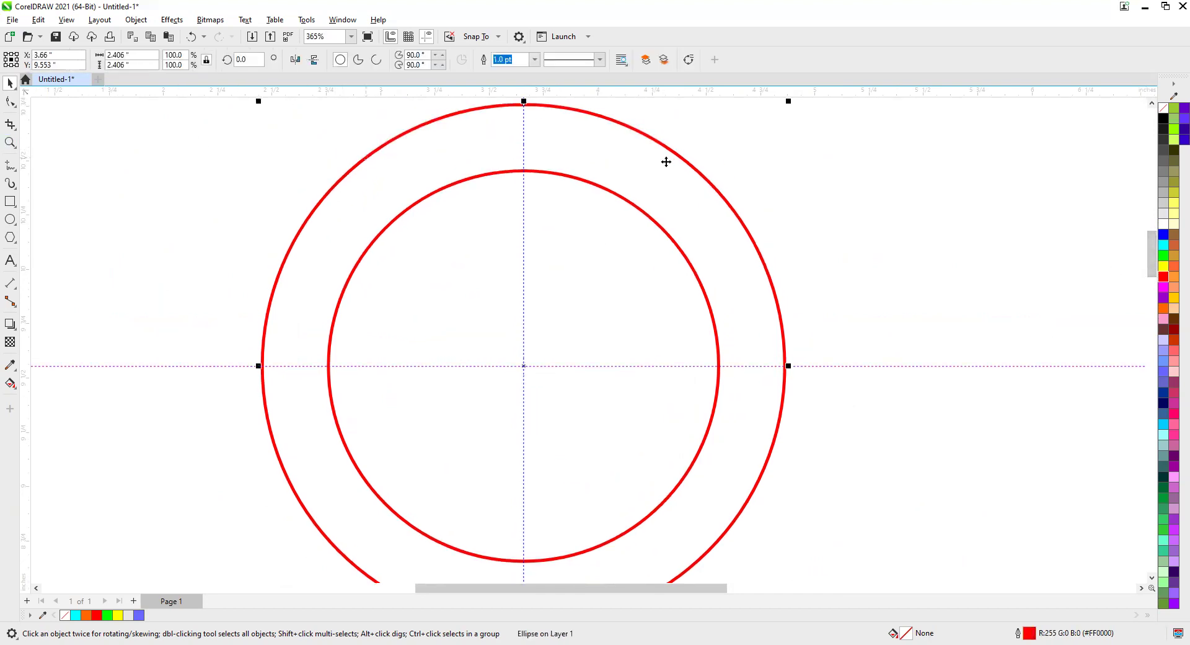
{"action": "left_click", "coordinate": [1163, 267]}
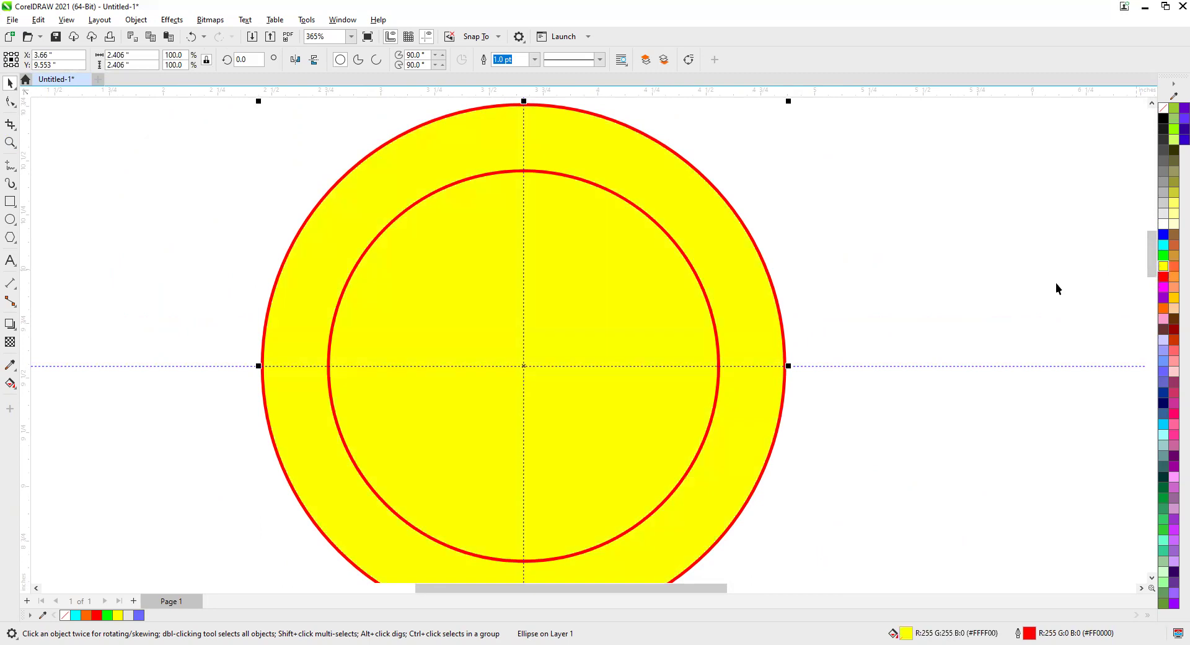
{"action": "left_click", "coordinate": [702, 286]}
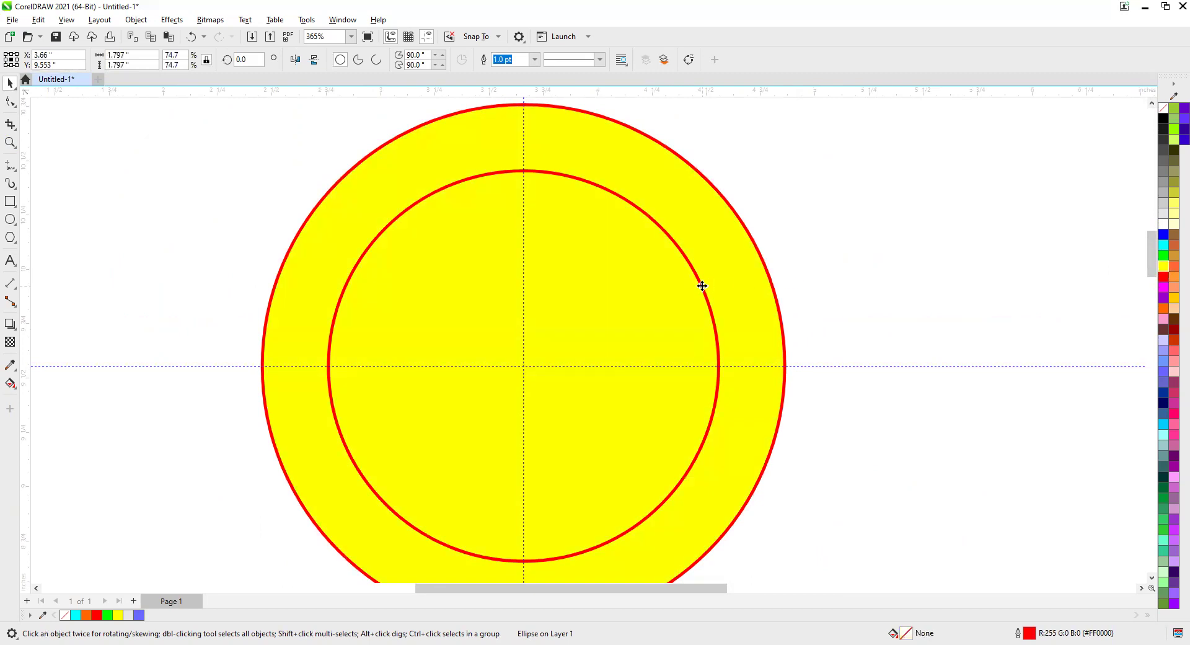
{"action": "left_click", "coordinate": [1164, 223]}
{"action": "left_click", "coordinate": [1164, 223]}
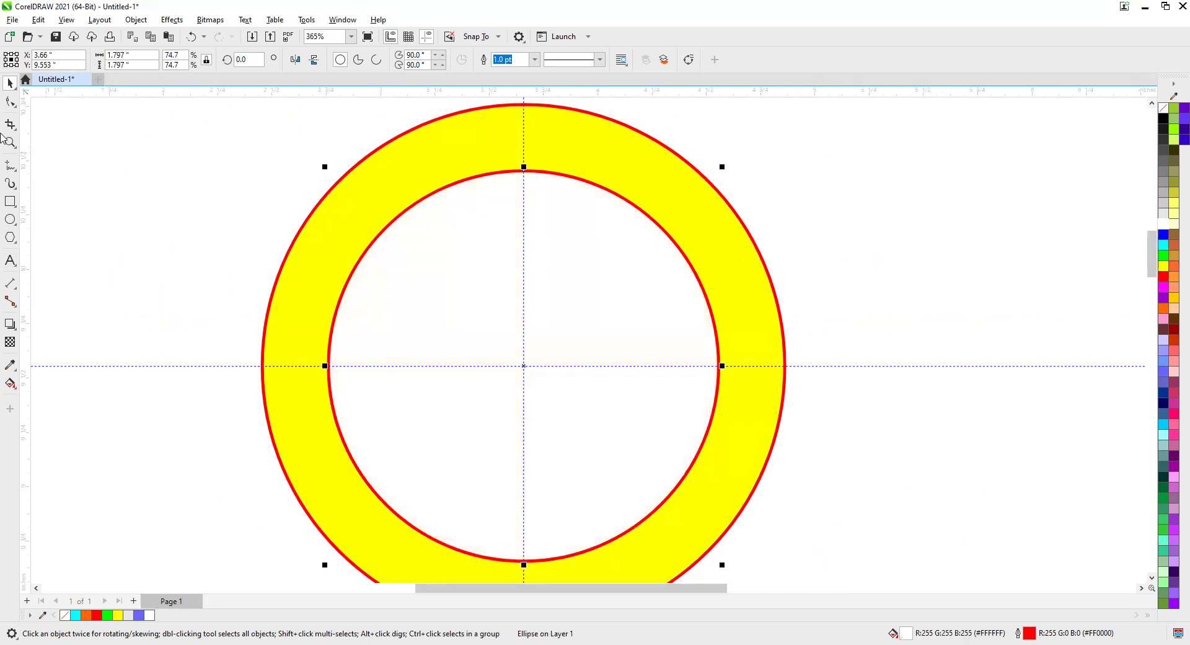
{"action": "left_click", "coordinate": [12, 236]}
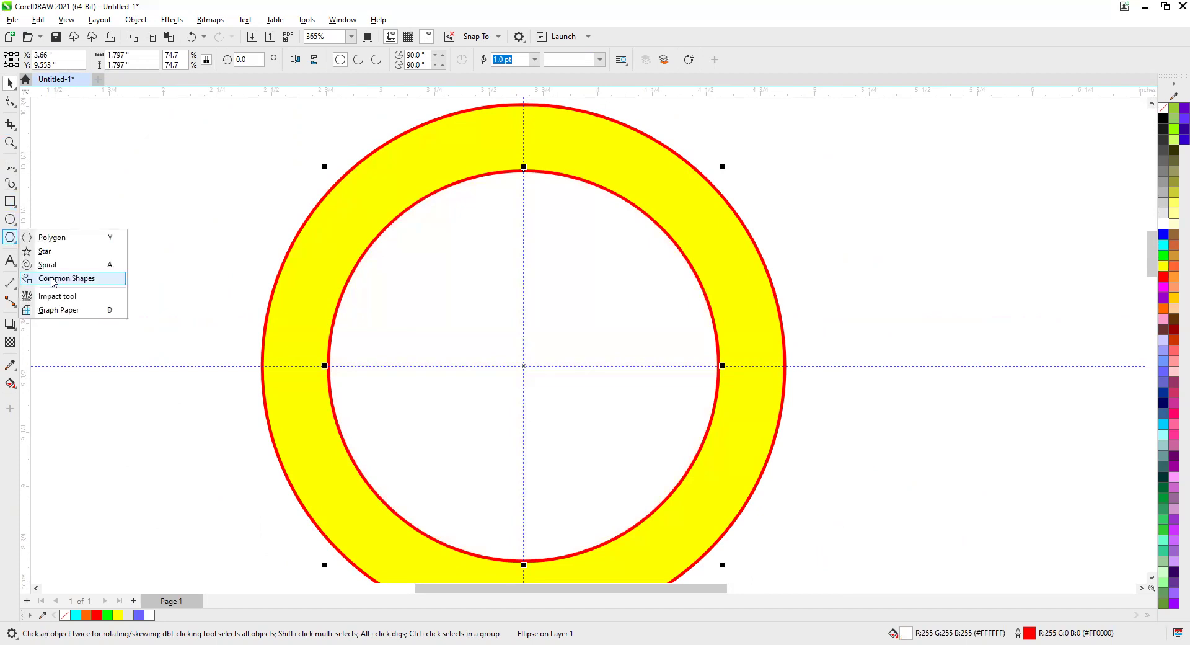
{"action": "left_click", "coordinate": [57, 278]}
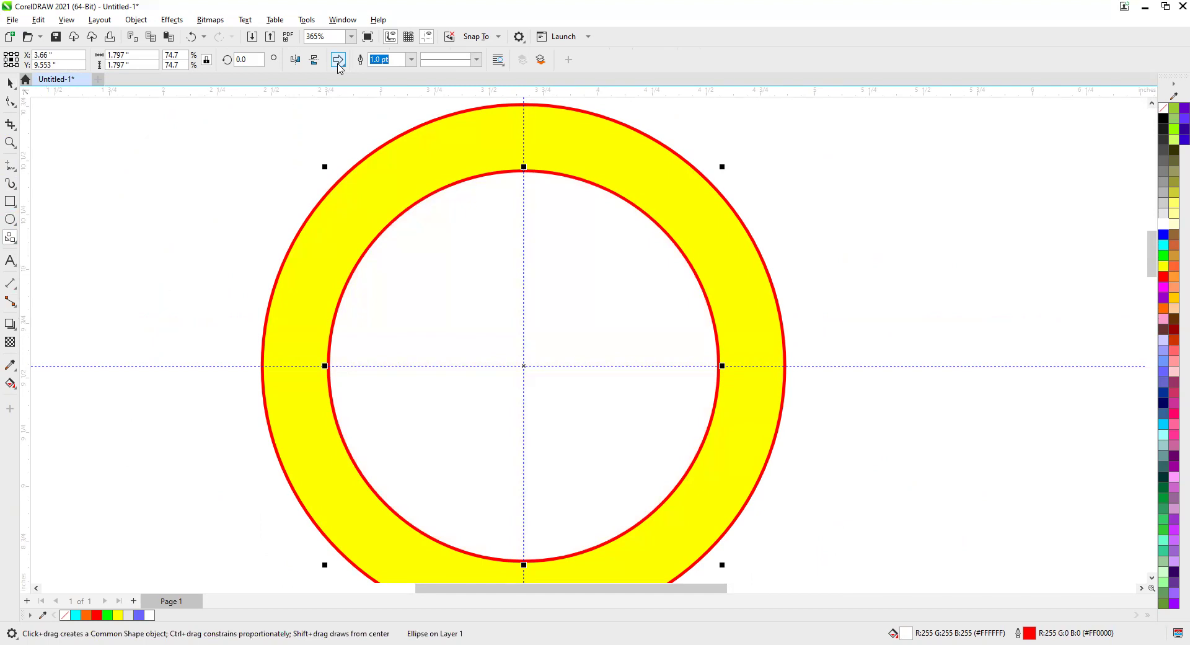
{"action": "left_click", "coordinate": [339, 59]}
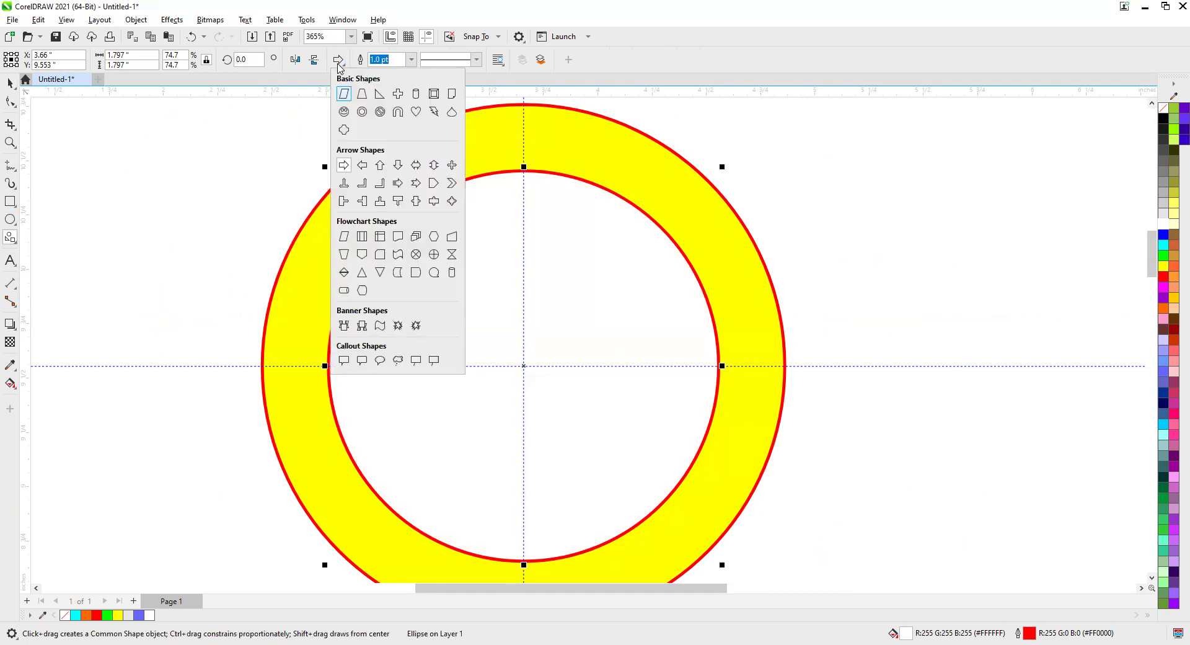
Step: Draw a five-pointed star about 0.15 inches wide on the vertical guideline at the ring's top, filled blue without an outline
{"action": "left_click", "coordinate": [12, 242]}
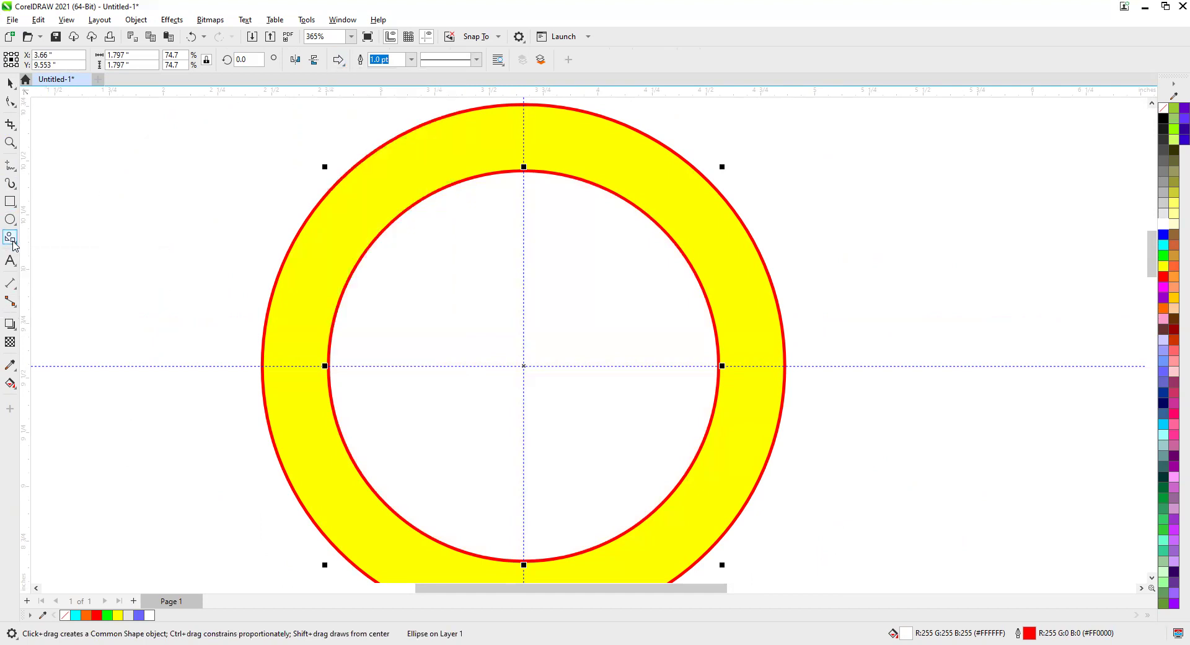
{"action": "left_click", "coordinate": [43, 253]}
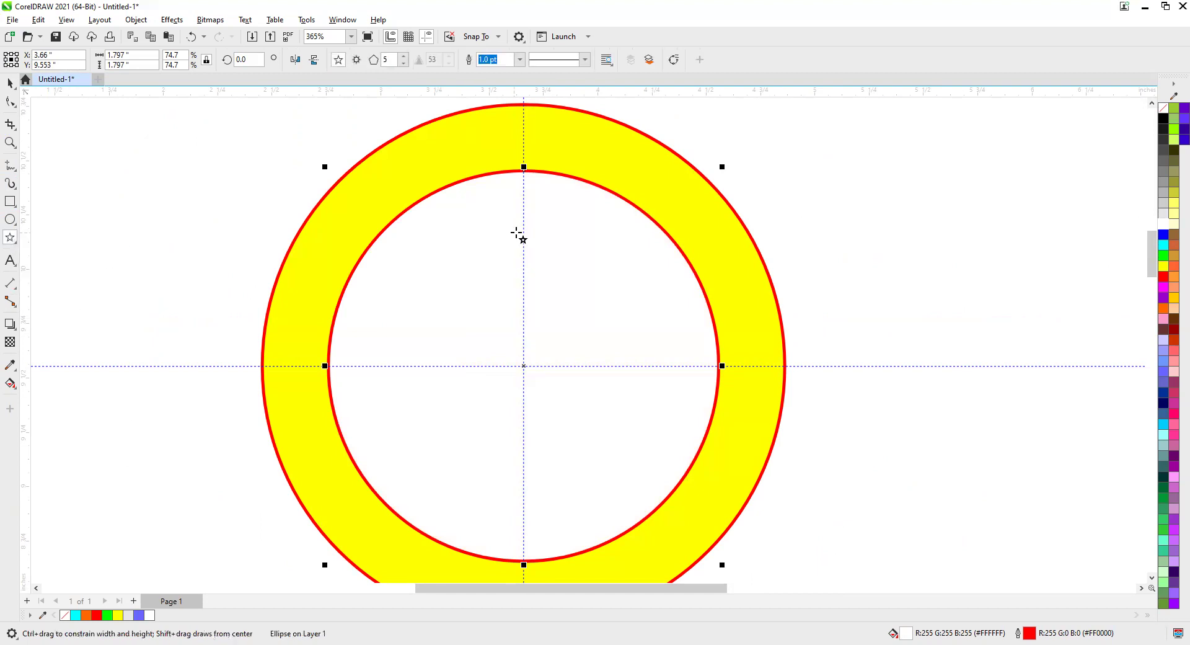
{"action": "mouse_move", "coordinate": [479, 231]}
{"action": "left_mouse_down"}
{"action": "mouse_move", "coordinate": [489, 246]}
{"action": "mouse_move", "coordinate": [524, 137]}
{"action": "left_mouse_up"}
{"action": "key", "text": "space"}
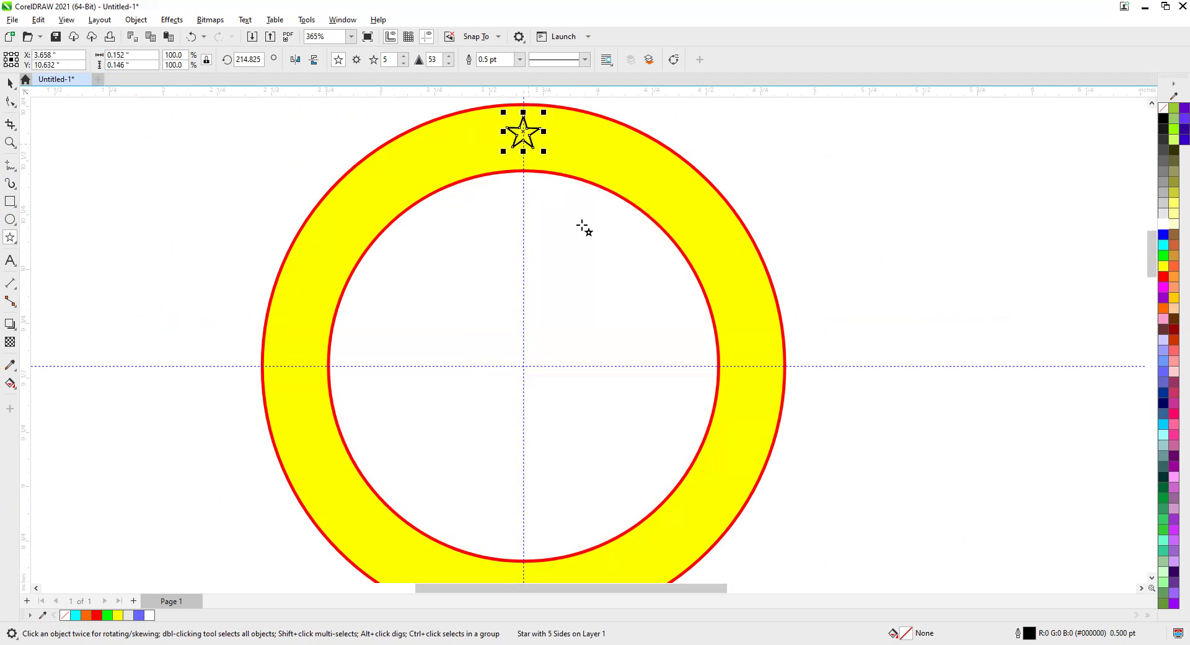
{"action": "left_click", "coordinate": [1164, 234]}
{"action": "right_click", "coordinate": [1163, 108]}
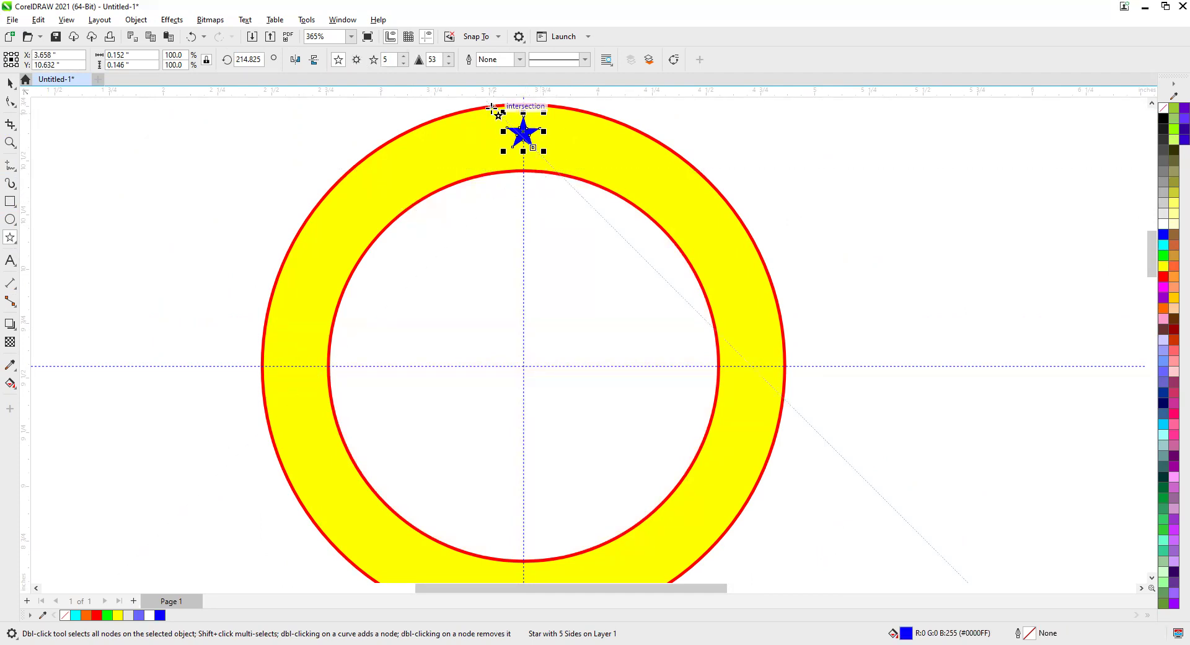
Step: Move the star's centre of rotation to the intersection of the guidelines at the ring's centre
{"action": "scroll", "coordinate": [539, 119], "scroll_direction": "up", "scroll_amount": 2}
{"action": "left_click", "coordinate": [9, 83]}
{"action": "left_click", "coordinate": [508, 144]}
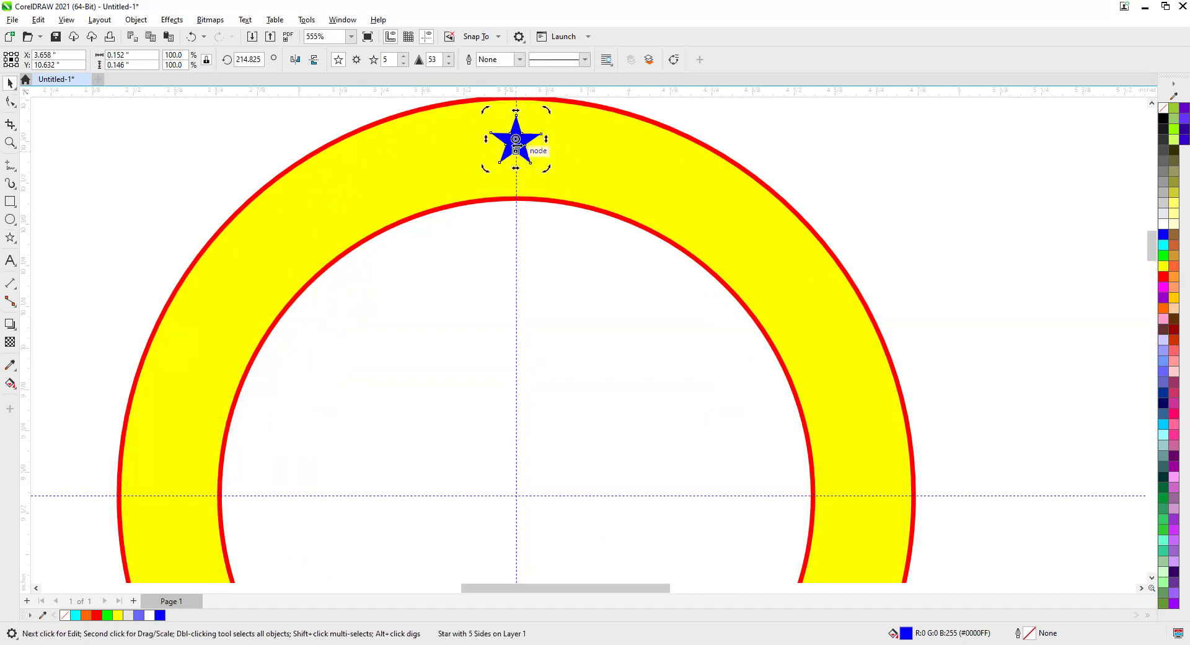
{"action": "left_click_drag", "start_coordinate": [515, 140], "coordinate": [517, 494]}
Step: Create a copy of the star rotated about 15 degrees clockwise around the ring's centre
{"action": "scroll", "coordinate": [674, 359], "scroll_direction": "down", "scroll_amount": 2}
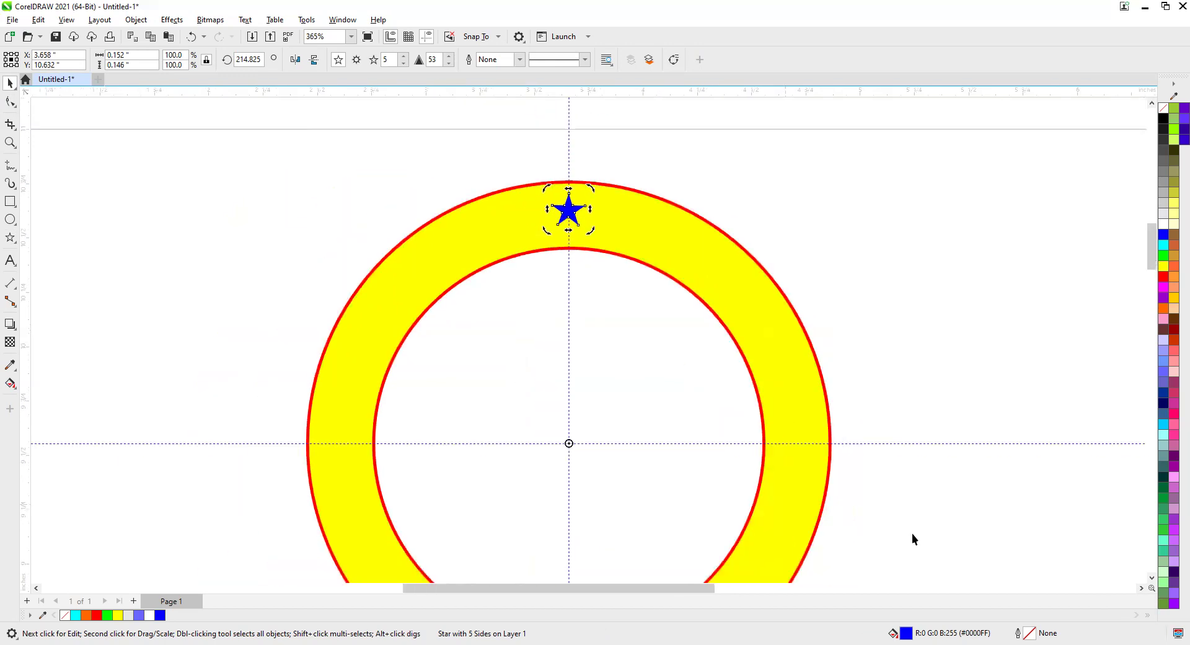
{"action": "left_click", "coordinate": [1151, 580]}
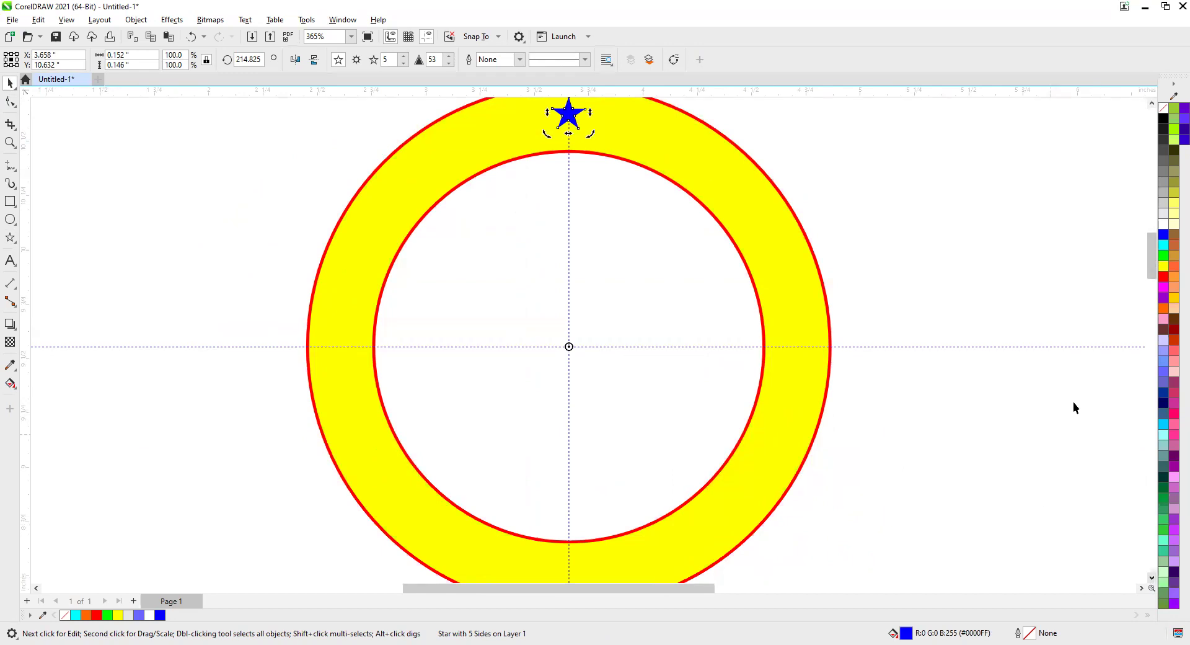
{"action": "scroll", "coordinate": [988, 344], "scroll_direction": "down", "scroll_amount": 1}
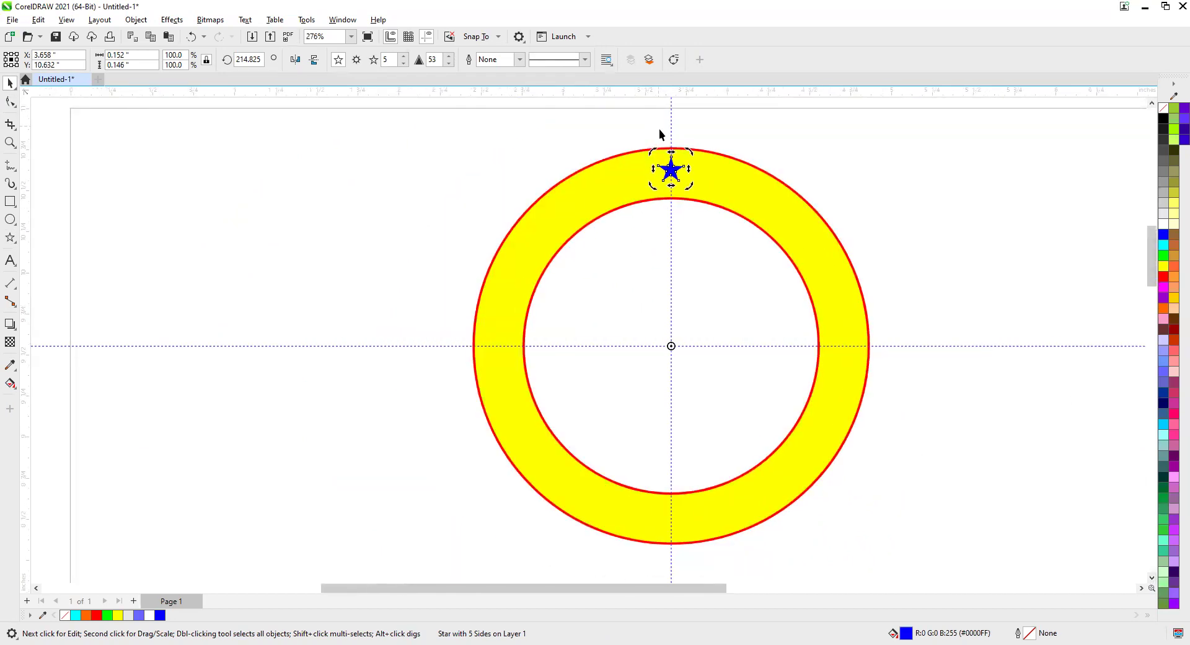
{"action": "left_click_drag", "start_coordinate": [688, 149], "coordinate": [716, 159]}
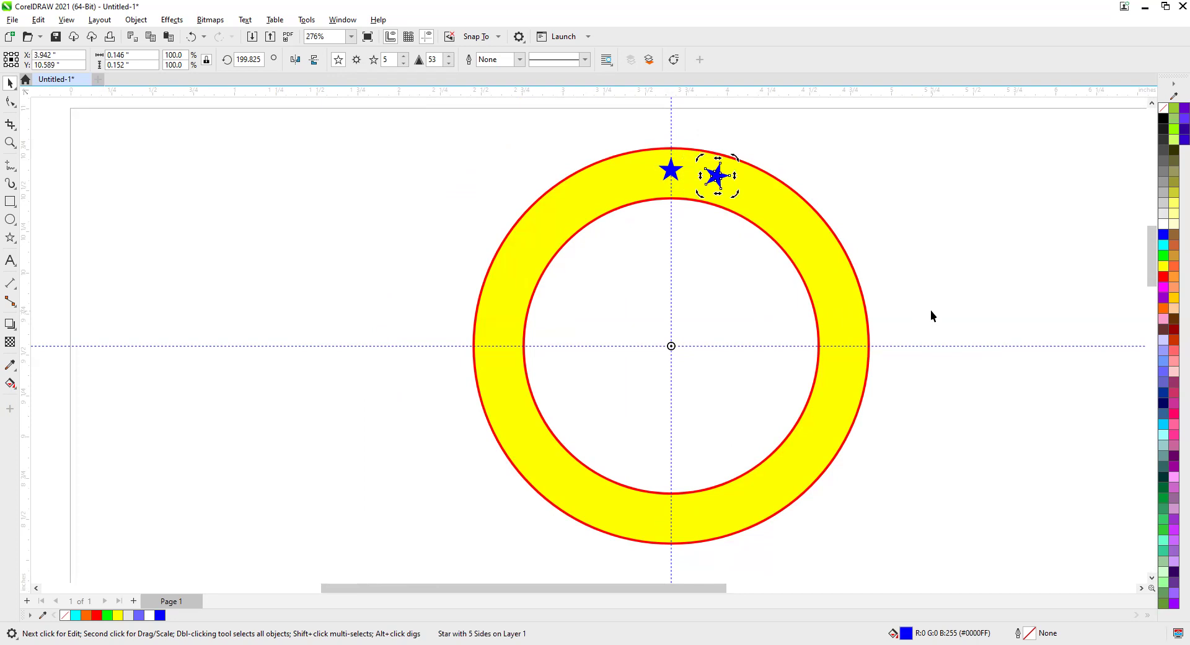
Step: Repeat the 15-degree rotated star copy around the yellow ring until evenly spaced blue stars fill the whole circle
{"action": "key", "text": "ctrl+r"}
{"action": "key", "text": "ctrl+r"}
{"action": "key", "text": "ctrl+r"}
{"action": "key", "text": "ctrl+r"}
{"action": "key", "text": "ctrl+r"}
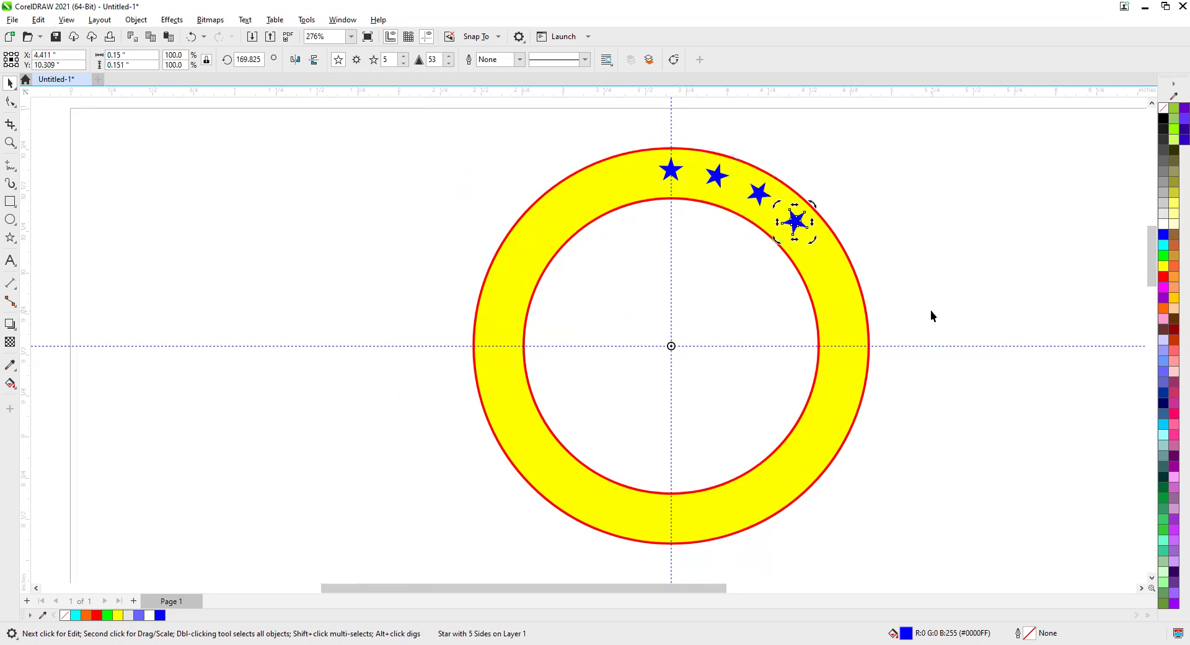
{"action": "key", "text": "ctrl+r"}
{"action": "key", "text": "ctrl+r"}
{"action": "key", "text": "ctrl+r"}
{"action": "key", "text": "ctrl+r"}
{"action": "key", "text": "ctrl+r"}
{"action": "key", "text": "ctrl+r"}
{"action": "key", "text": "ctrl+r"}
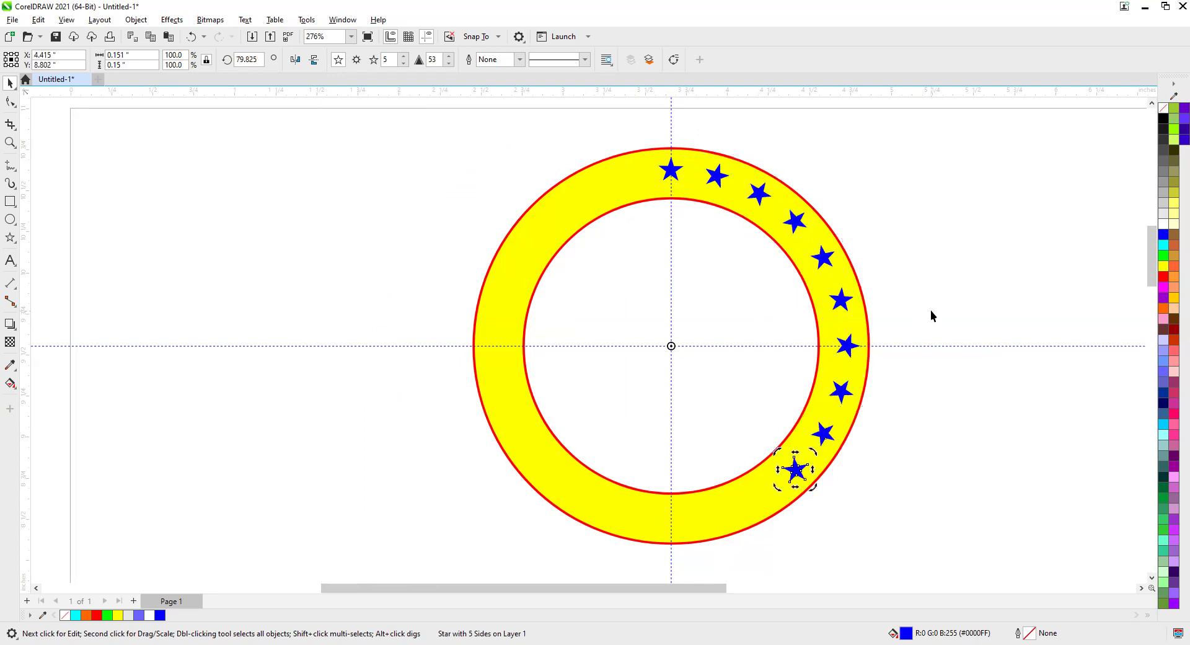
{"action": "key", "text": "ctrl+r"}
{"action": "key", "text": "ctrl+r"}
{"action": "key", "text": "ctrl+r"}
{"action": "key", "text": "ctrl+r"}
{"action": "key", "text": "ctrl+r"}
{"action": "key", "text": "ctrl+r"}
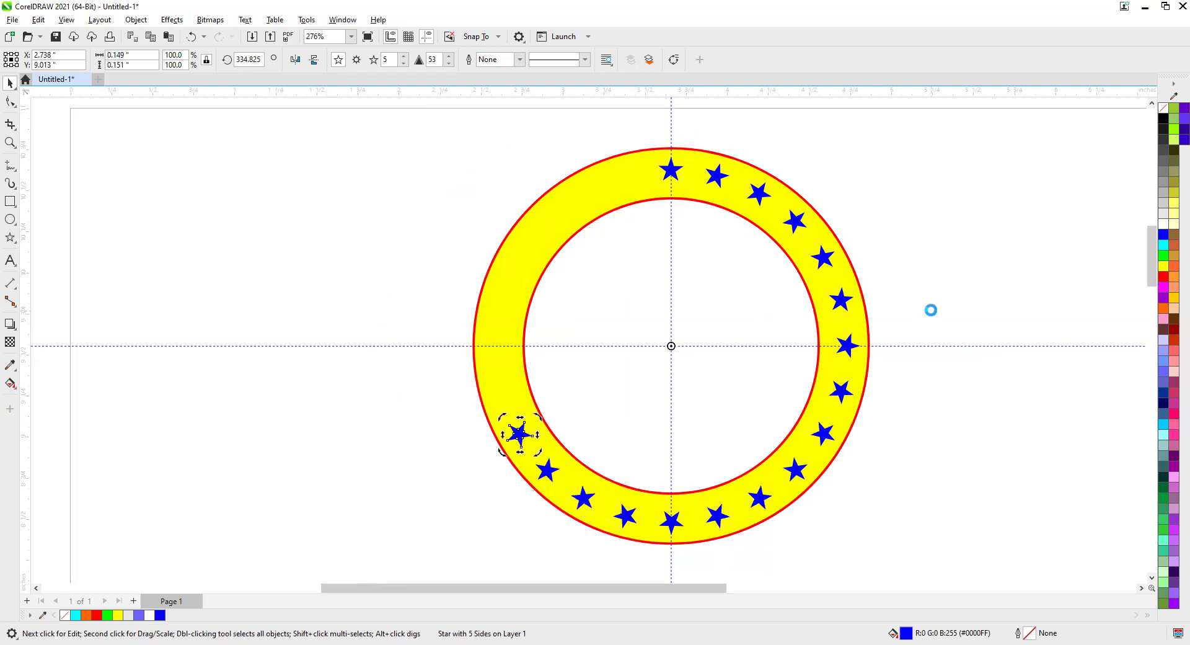
{"action": "key", "text": "ctrl+r"}
{"action": "key", "text": "ctrl+r"}
{"action": "key", "text": "ctrl+r"}
{"action": "key", "text": "ctrl+r"}
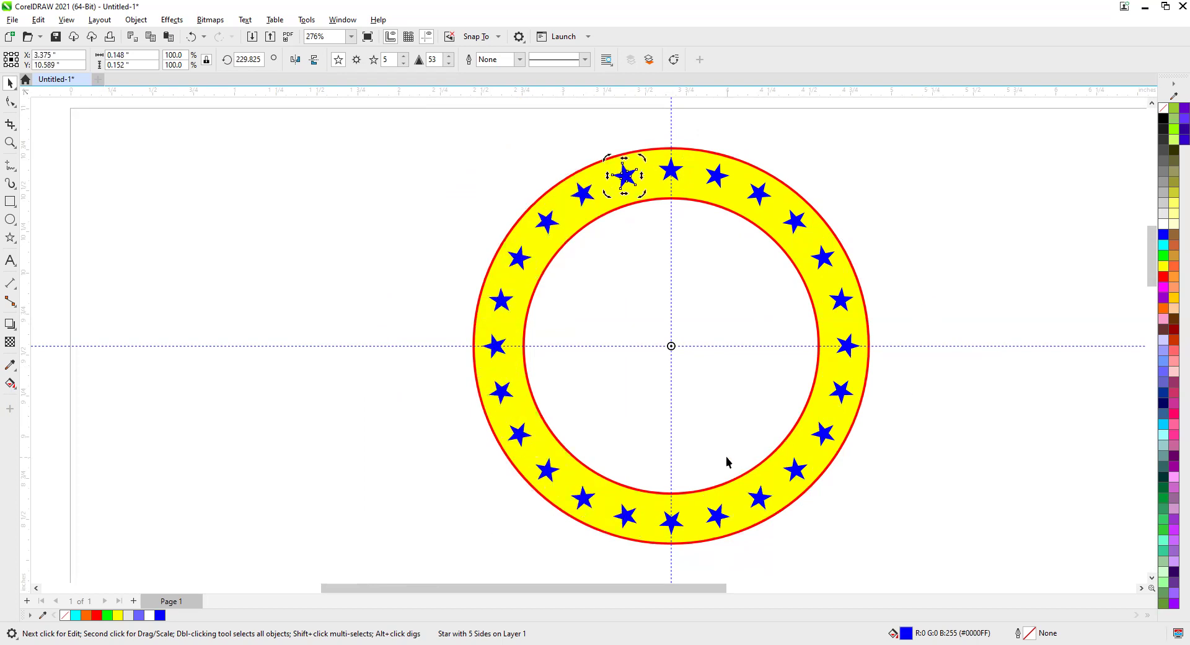
Step: Enlarge the inner circle from its centre to about 1.86 inches and give it a 10% Black fill without an outline
{"action": "left_click", "coordinate": [748, 478]}
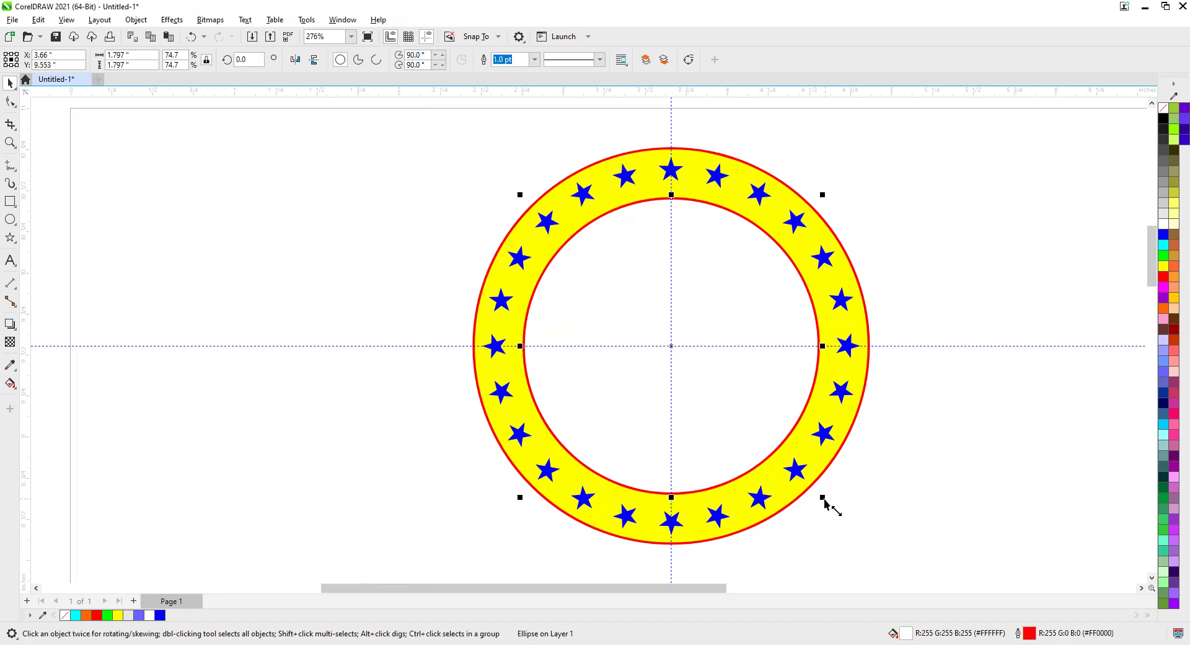
{"action": "left_click_drag", "start_coordinate": [824, 499], "coordinate": [828, 504]}
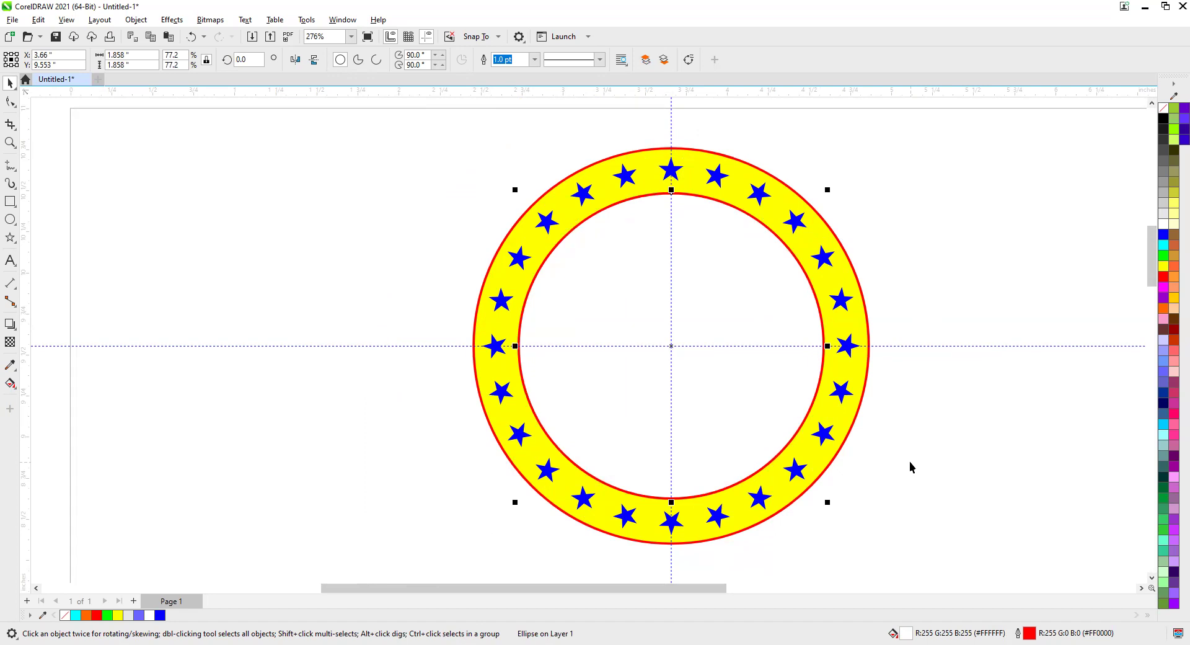
{"action": "left_click", "coordinate": [1165, 213]}
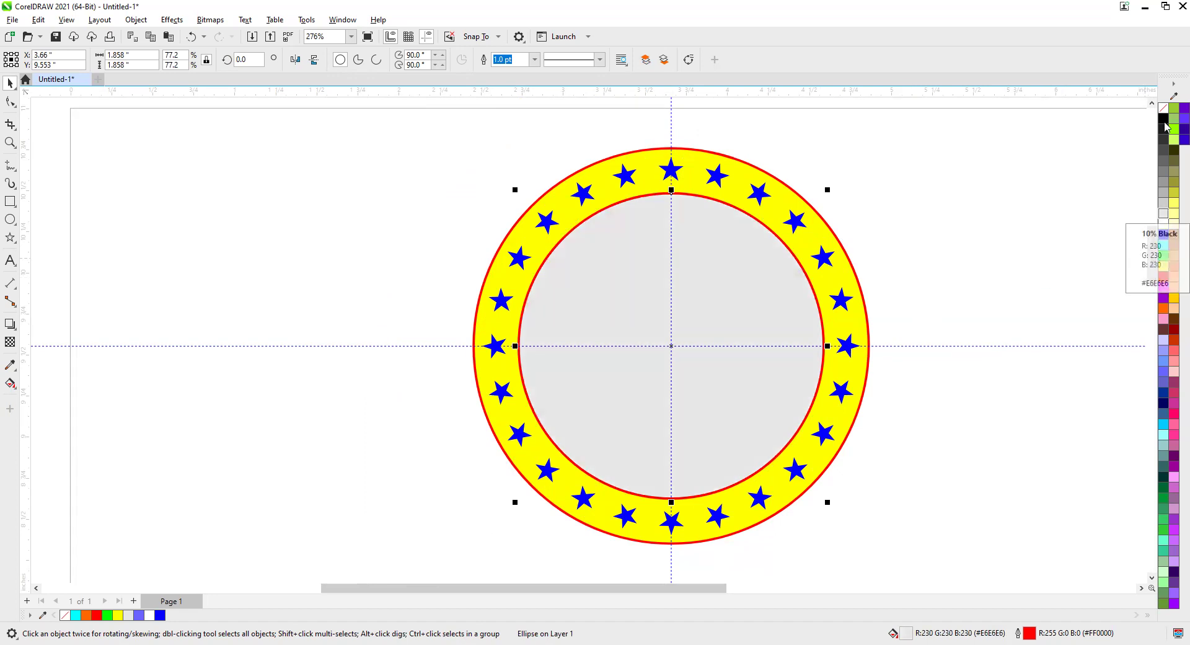
{"action": "right_click", "coordinate": [1164, 109]}
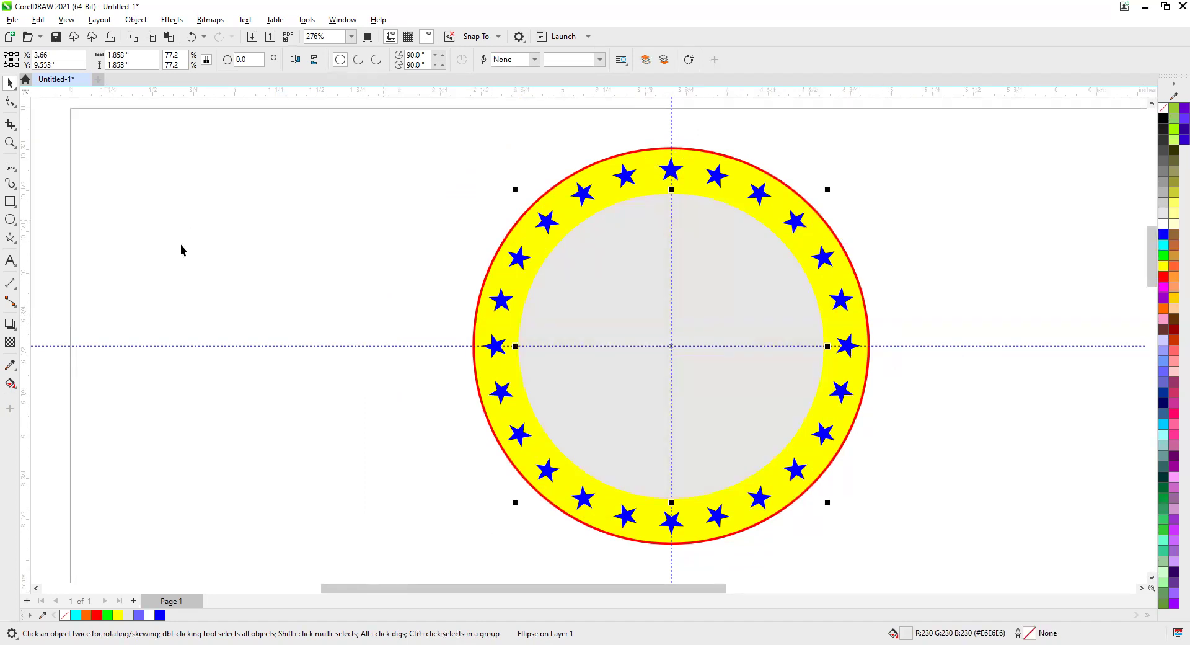
Step: Delete the horizontal and vertical guidelines crossing the ring
{"action": "left_click", "coordinate": [270, 346]}
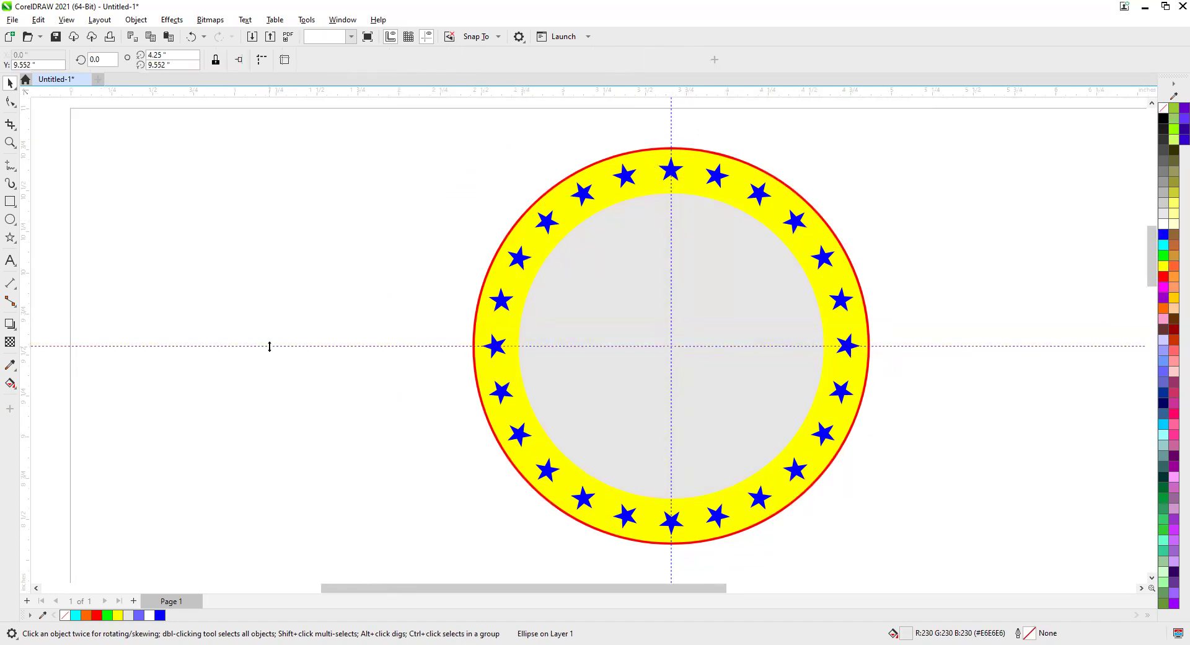
{"action": "key", "text": "Delete"}
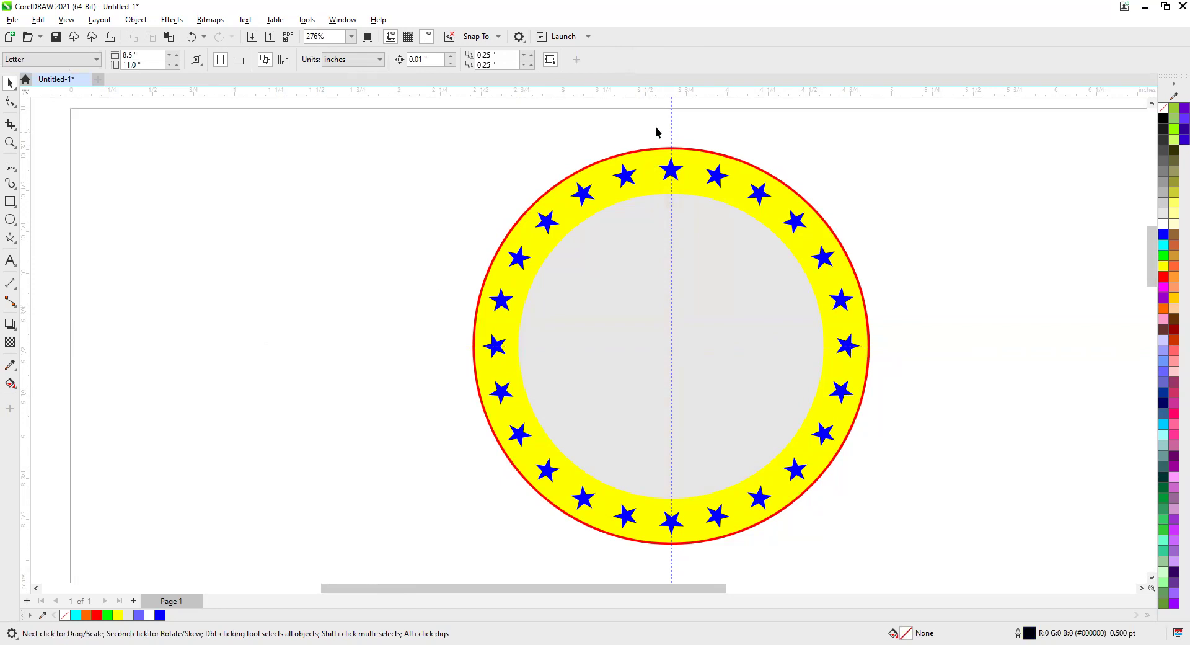
{"action": "left_click", "coordinate": [671, 123]}
{"action": "key", "text": "Delete"}
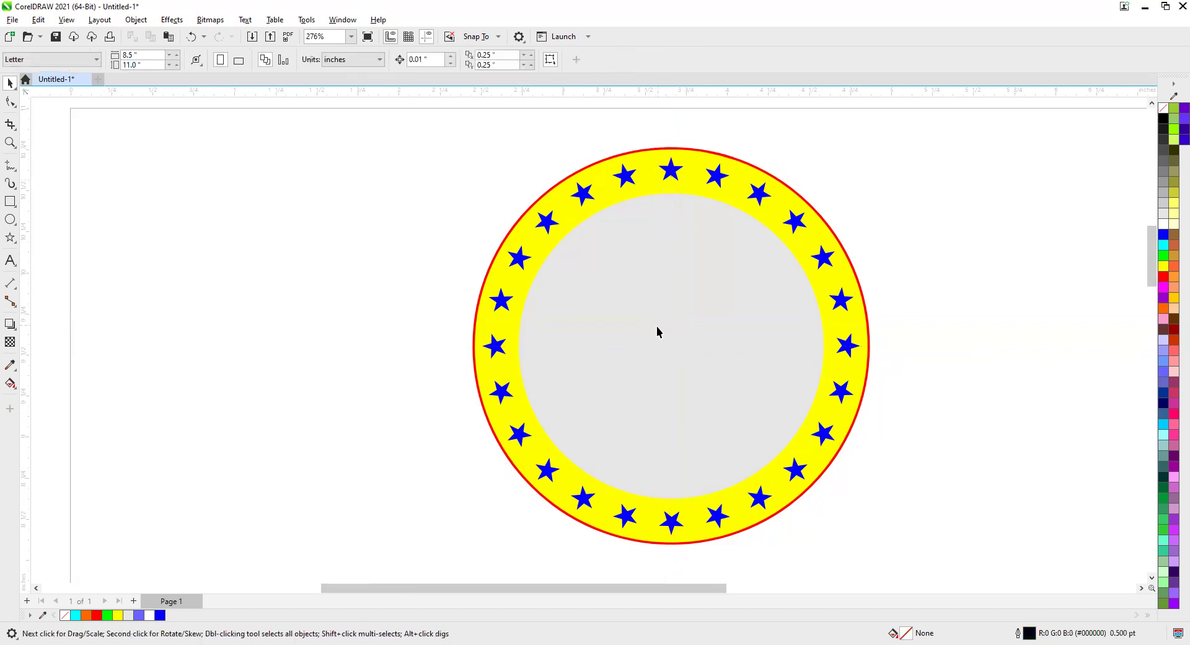
Step: Draw a narrow upright ellipse about 0.1 inches wide and 1.76 inches high inside the light grey circle
{"action": "left_click", "coordinate": [10, 219]}
{"action": "left_click", "coordinate": [10, 220]}
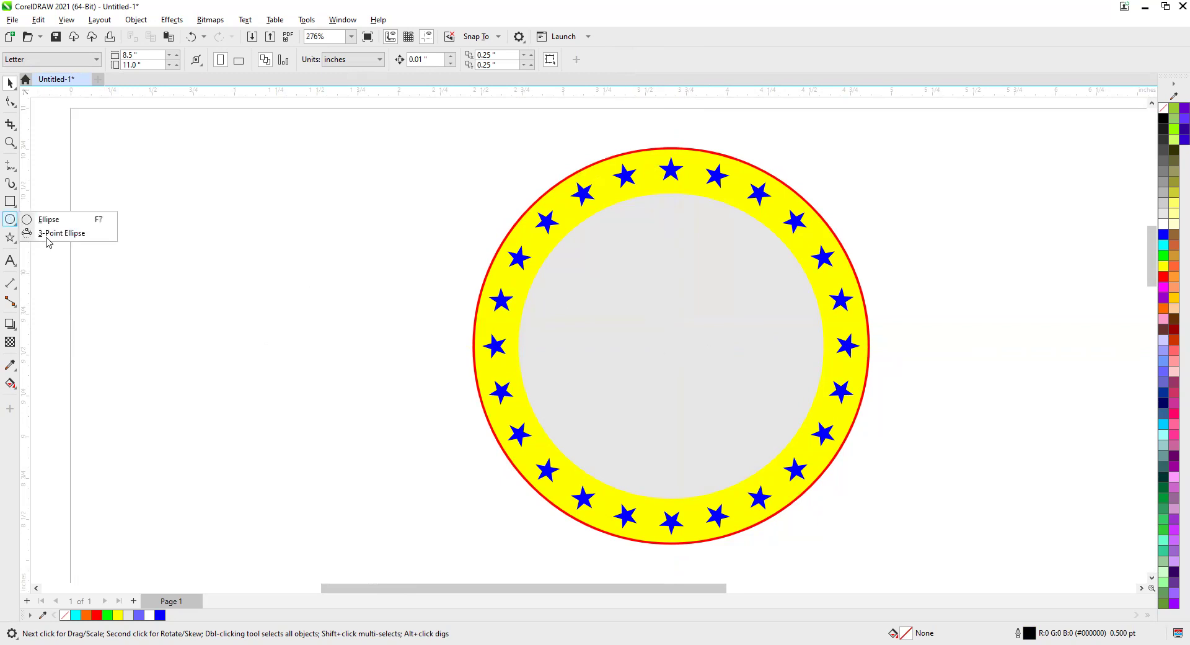
{"action": "left_click", "coordinate": [41, 221]}
{"action": "left_click_drag", "start_coordinate": [656, 206], "coordinate": [672, 493]}
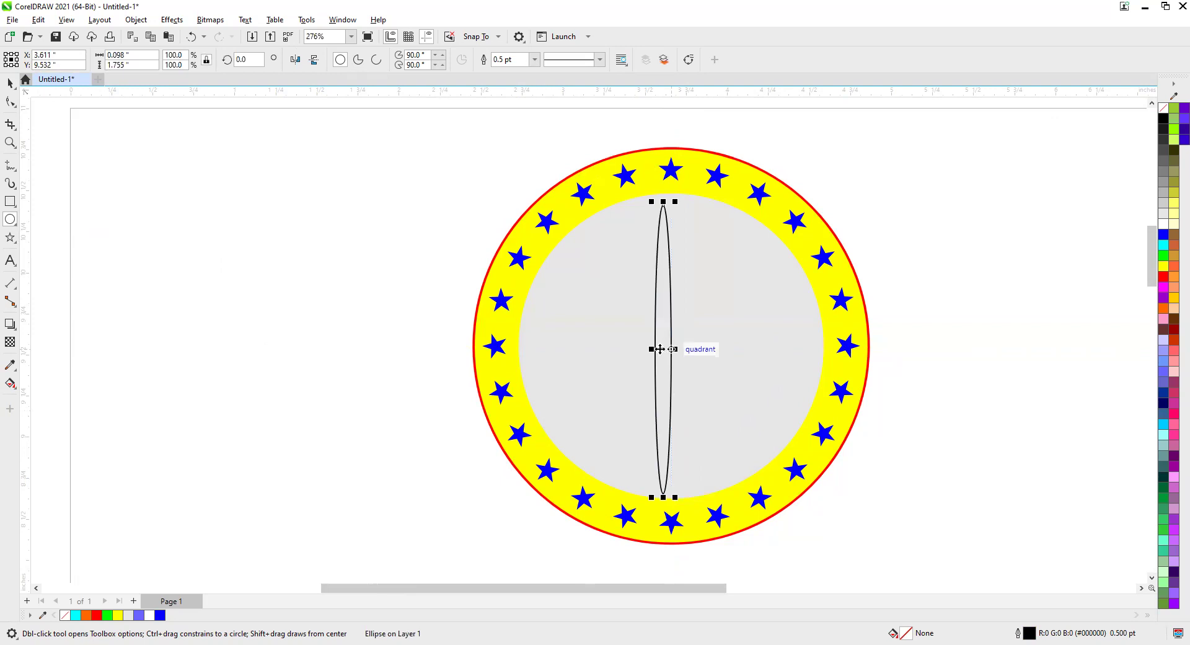
Step: Centre the narrow ellipse both horizontally and vertically on the light grey circle
{"action": "left_click", "coordinate": [10, 83]}
{"action": "left_click", "coordinate": [715, 345], "text": "shift"}
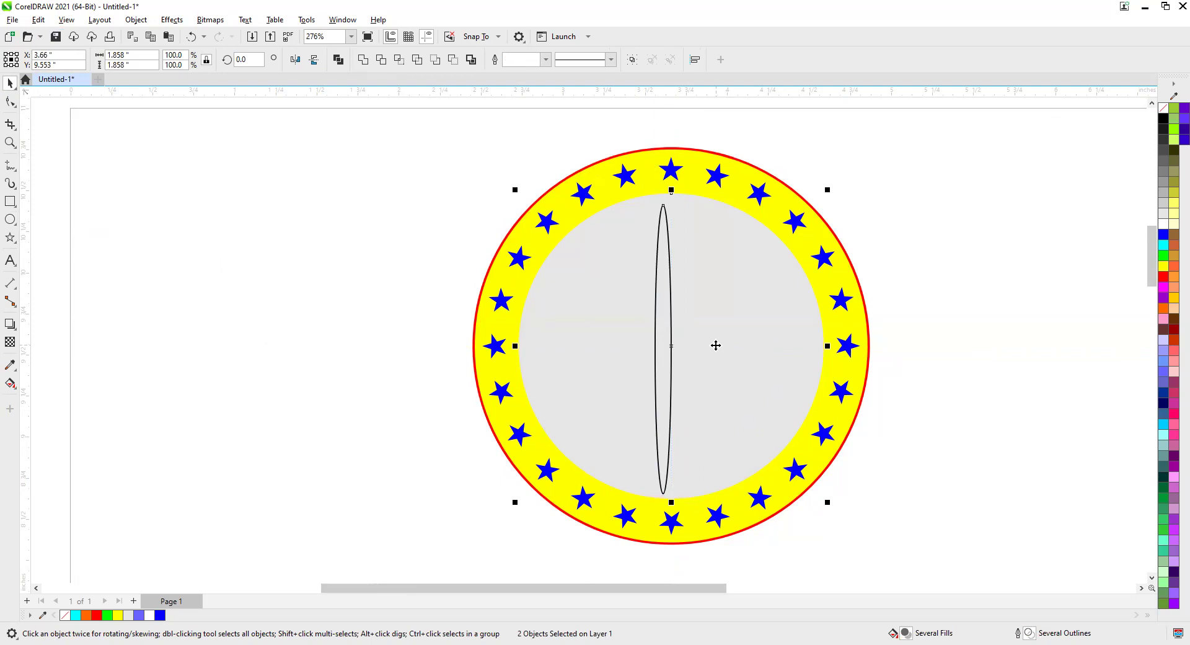
{"action": "key", "text": "c"}
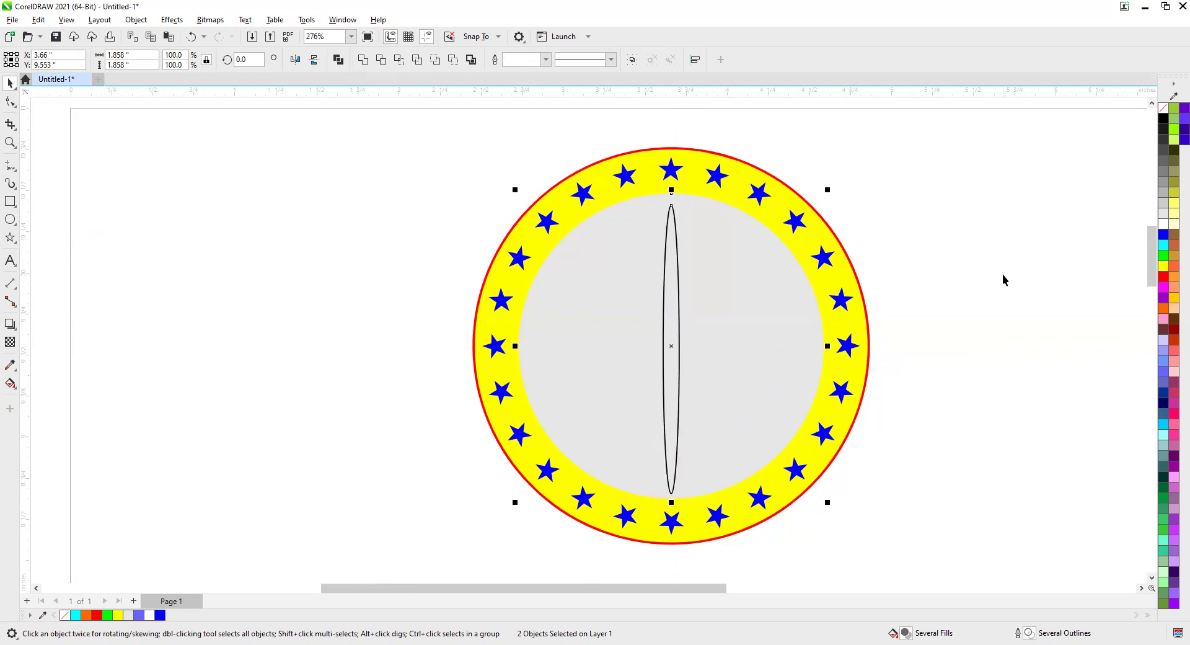
{"action": "left_click", "coordinate": [940, 305]}
{"action": "left_click", "coordinate": [680, 329]}
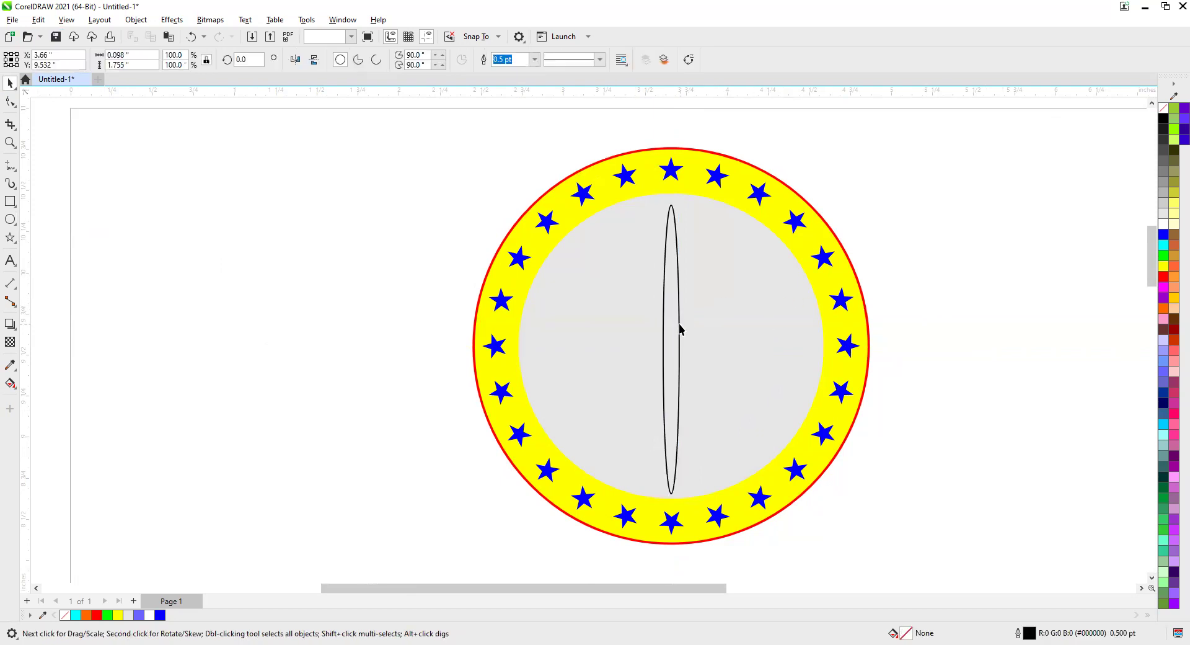
{"action": "left_click", "coordinate": [723, 329], "text": "shift"}
{"action": "key", "text": "e"}
{"action": "left_click", "coordinate": [947, 328]}
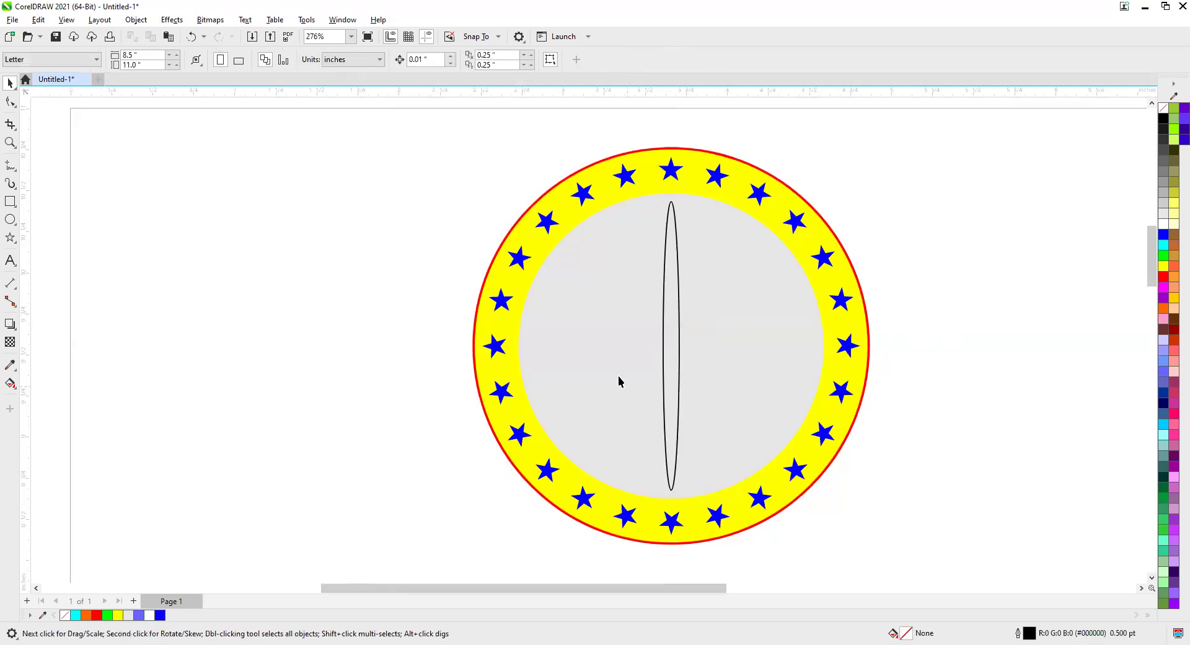
Step: Create a copy of the narrow ellipse rotated about 3.7 degrees clockwise around its own centre
{"action": "left_click", "coordinate": [680, 347]}
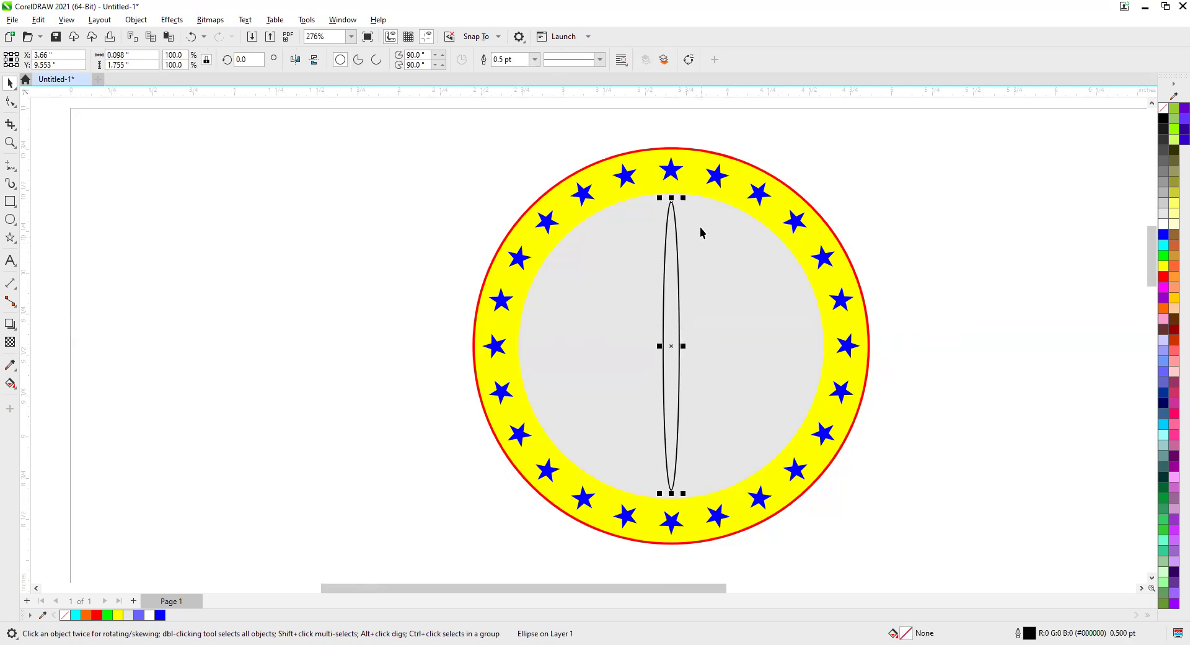
{"action": "left_click", "coordinate": [674, 351]}
{"action": "left_click_drag", "start_coordinate": [683, 194], "coordinate": [693, 198]}
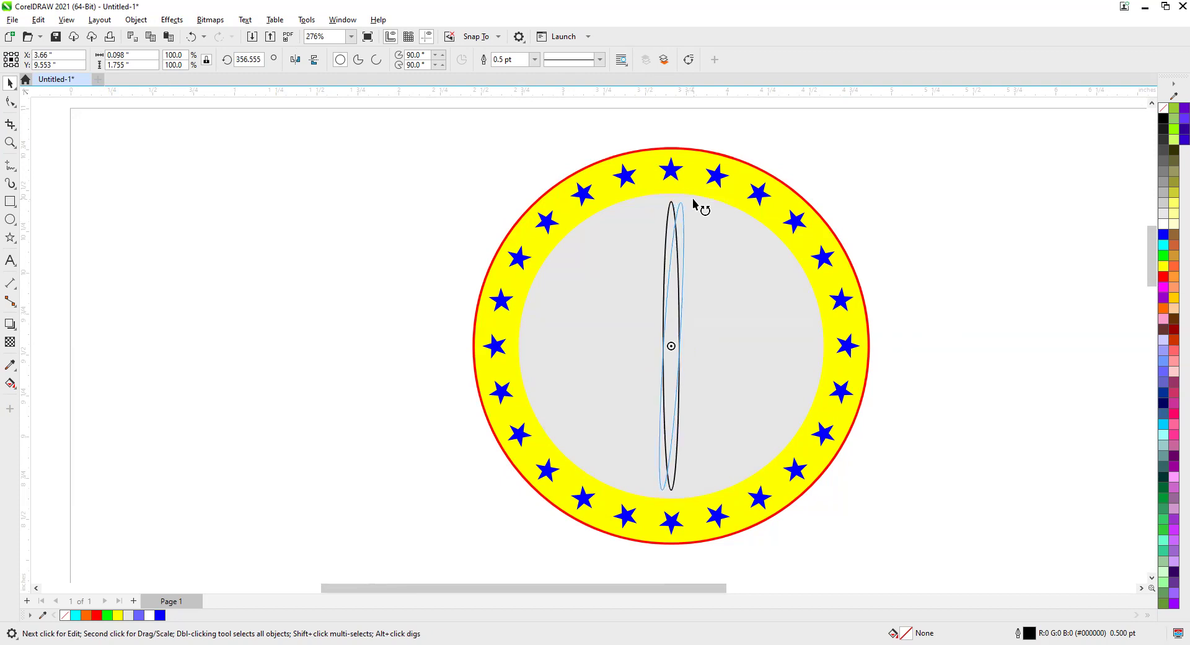
{"action": "left_click_drag", "start_coordinate": [693, 198], "coordinate": [695, 199]}
Step: Repeat the rotated ellipse copy until the ellipses form a complete radial pattern inside the light grey circle
{"action": "key", "text": "ctrl+r"}
{"action": "key", "text": "ctrl+r"}
{"action": "key", "text": "ctrl+r"}
{"action": "key", "text": "ctrl+r"}
{"action": "key", "text": "ctrl+r"}
{"action": "key", "text": "ctrl+r"}
{"action": "key", "text": "ctrl+r"}
{"action": "key", "text": "ctrl+r"}
{"action": "key", "text": "ctrl+r"}
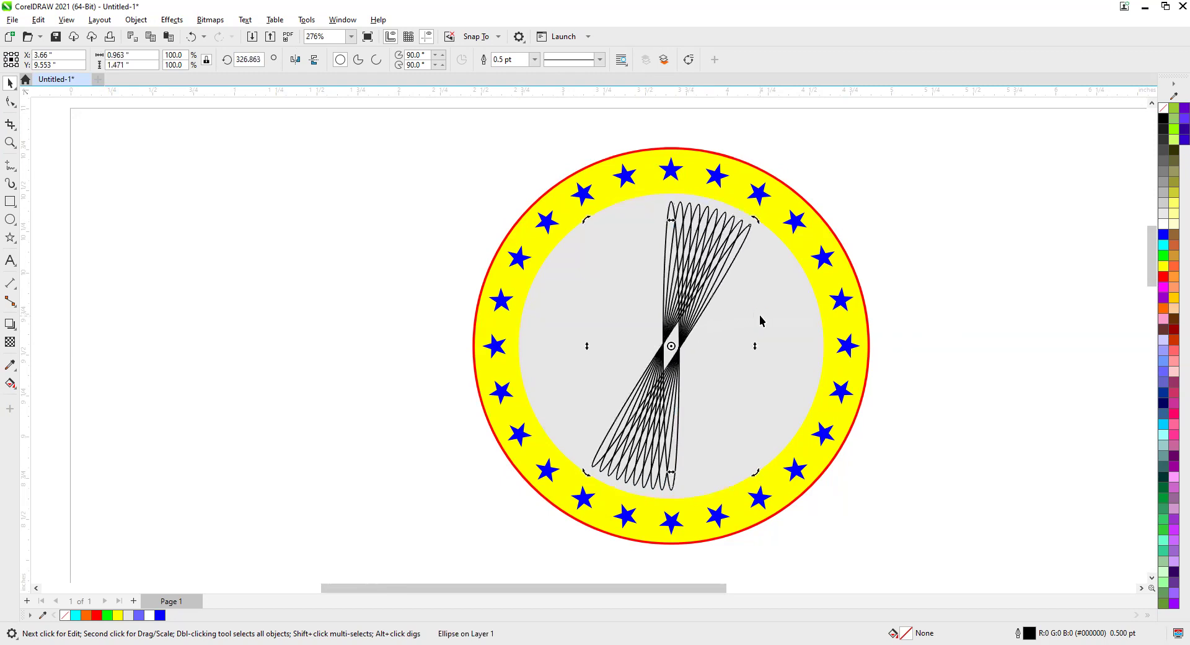
{"action": "key", "text": "ctrl+r"}
{"action": "key", "text": "ctrl+r"}
{"action": "key", "text": "ctrl+r"}
{"action": "key", "text": "ctrl+r"}
{"action": "key", "text": "ctrl+r"}
{"action": "key", "text": "ctrl+r"}
{"action": "key", "text": "ctrl+r"}
{"action": "key", "text": "ctrl+r"}
{"action": "key", "text": "ctrl+r"}
{"action": "key", "text": "ctrl+r"}
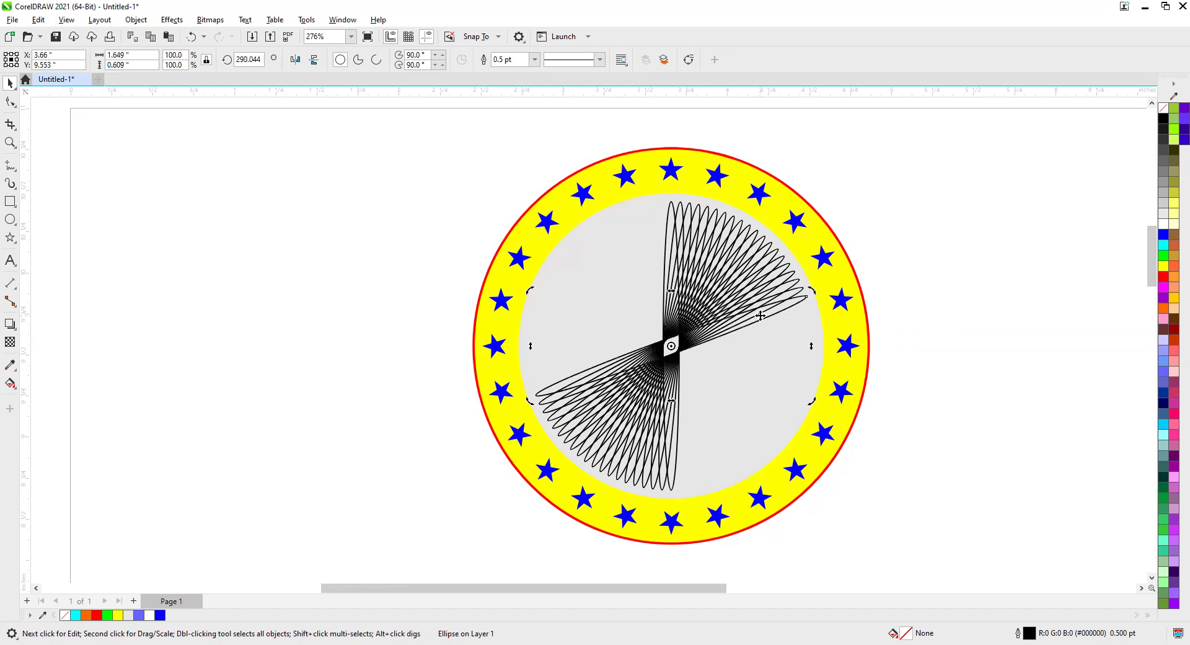
{"action": "key", "text": "ctrl+r"}
{"action": "key", "text": "ctrl+r"}
{"action": "key", "text": "ctrl+r"}
{"action": "key", "text": "ctrl+r"}
{"action": "key", "text": "ctrl+r"}
{"action": "key", "text": "ctrl+r"}
{"action": "key", "text": "ctrl+r"}
{"action": "key", "text": "ctrl+r"}
{"action": "key", "text": "ctrl+r"}
{"action": "key", "text": "ctrl+r"}
{"action": "key", "text": "ctrl+r"}
{"action": "key", "text": "ctrl+r"}
{"action": "key", "text": "ctrl+r"}
{"action": "key", "text": "ctrl+r"}
{"action": "key", "text": "ctrl+r"}
{"action": "key", "text": "ctrl+r"}
{"action": "key", "text": "ctrl+r"}
{"action": "key", "text": "ctrl+r"}
{"action": "key", "text": "ctrl+r"}
{"action": "key", "text": "ctrl+r"}
{"action": "key", "text": "ctrl+r"}
{"action": "key", "text": "ctrl+r"}
{"action": "key", "text": "ctrl+r"}
{"action": "key", "text": "ctrl+r"}
{"action": "key", "text": "ctrl+r"}
{"action": "key", "text": "ctrl+r"}
{"action": "key", "text": "ctrl+r"}
{"action": "key", "text": "ctrl+r"}
{"action": "key", "text": "ctrl+r"}
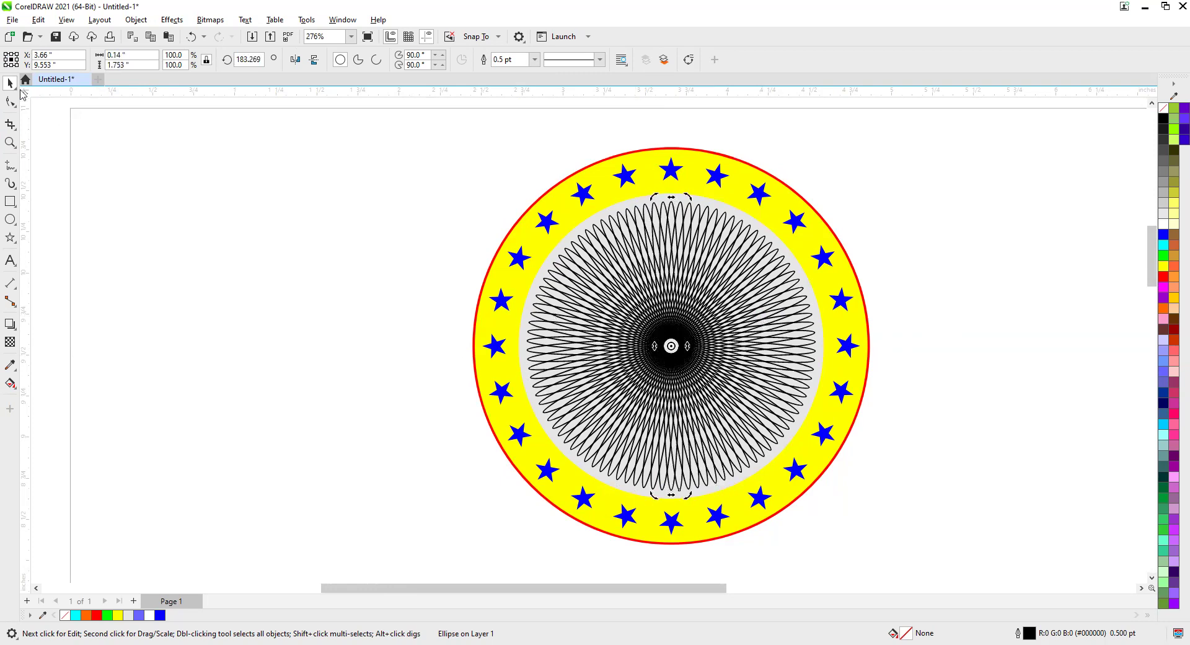
{"action": "left_click", "coordinate": [343, 273]}
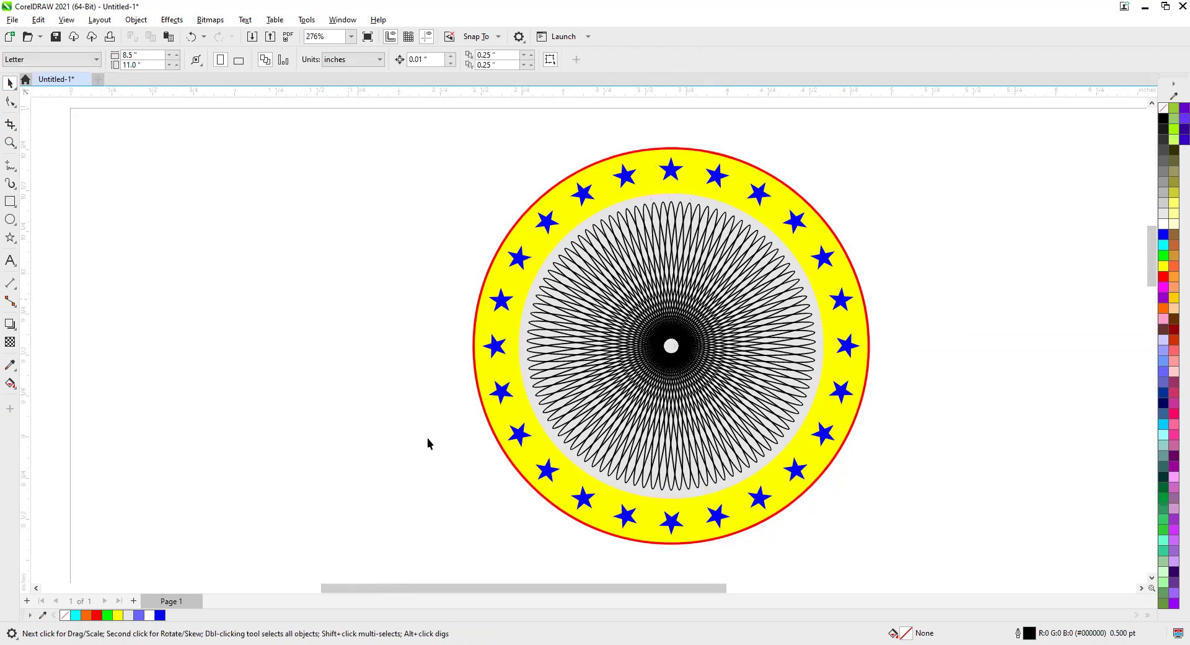
Step: Create a concentric copy of the light grey circle about 1.4 inches wide over the ellipses and fill it with darker grey
{"action": "left_click", "coordinate": [575, 466]}
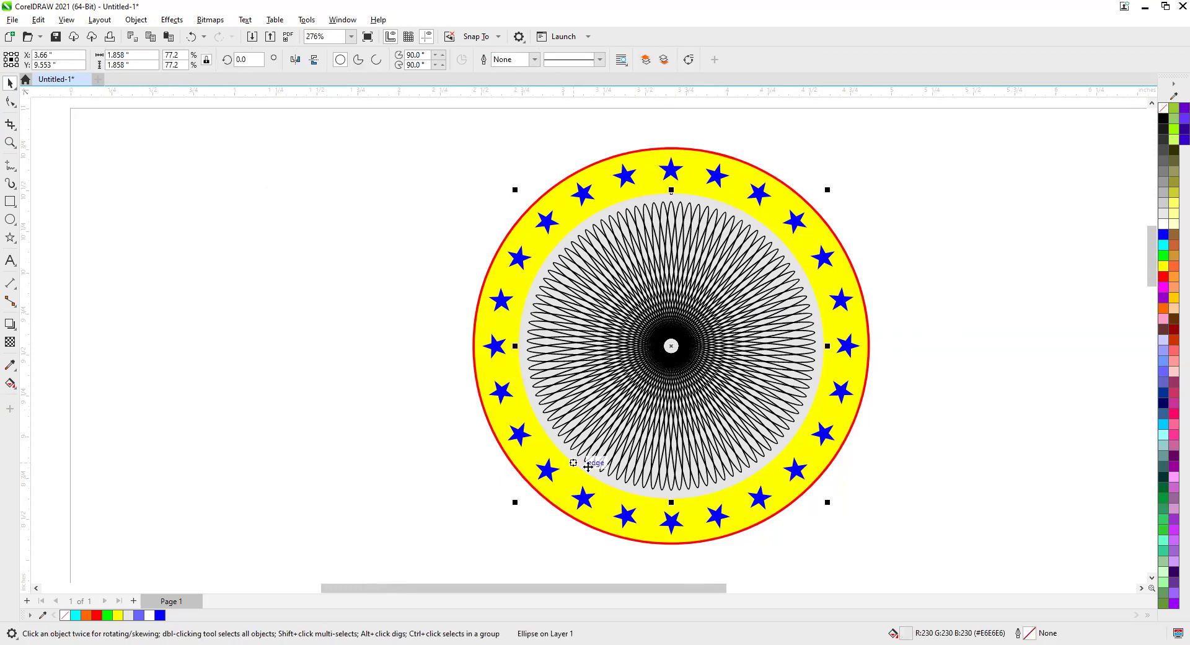
{"action": "left_click_drag", "start_coordinate": [828, 503], "coordinate": [796, 466]}
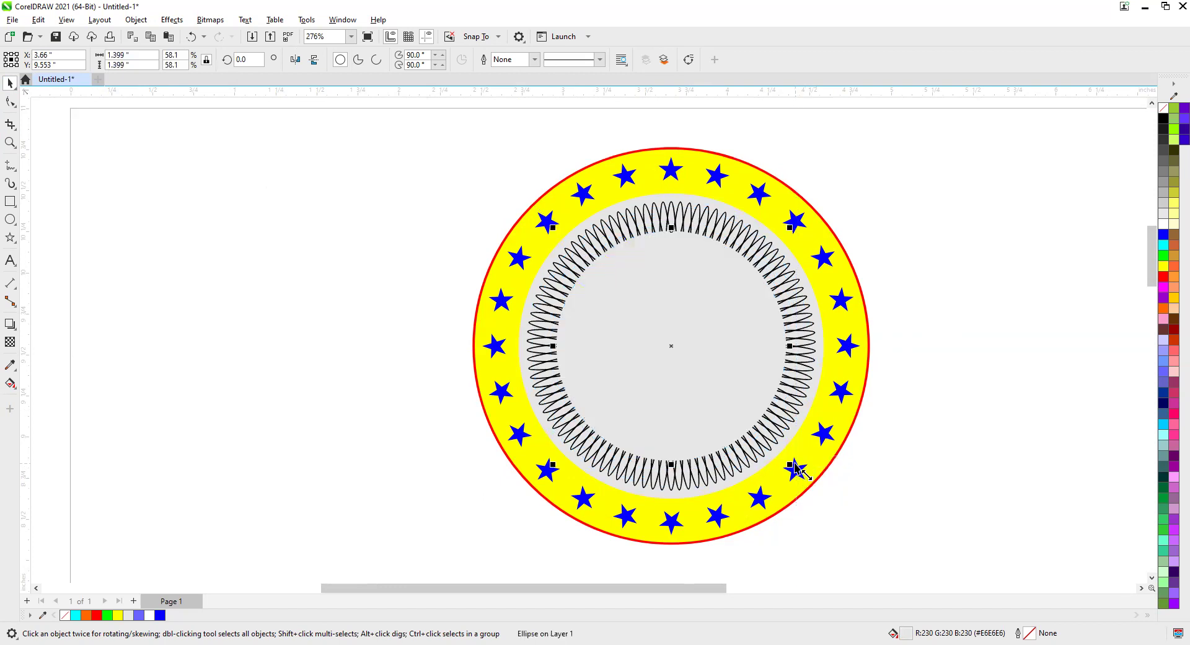
{"action": "left_click", "coordinate": [364, 295]}
{"action": "left_click", "coordinate": [698, 353]}
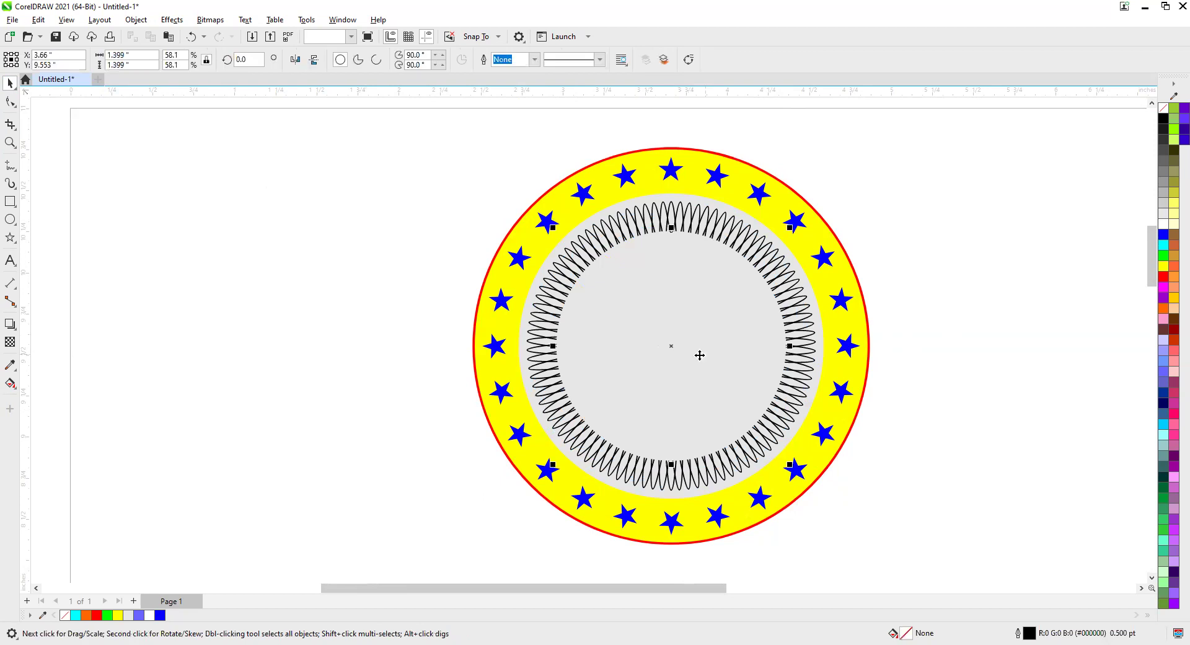
{"action": "left_click", "coordinate": [1164, 319]}
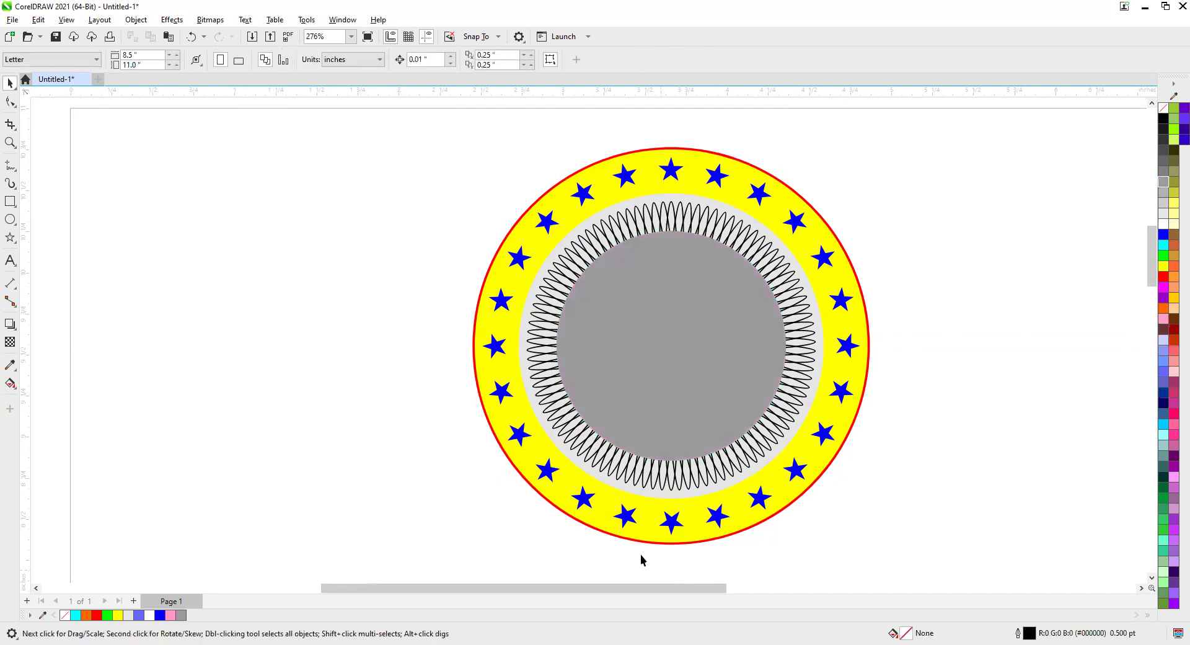
Step: Group all objects of the star-ring emblem and move the group off the page, above the red ellipse pattern
{"action": "scroll", "coordinate": [768, 468], "scroll_direction": "down", "scroll_amount": 1}
{"action": "scroll", "coordinate": [769, 471], "scroll_direction": "down", "scroll_amount": 1}
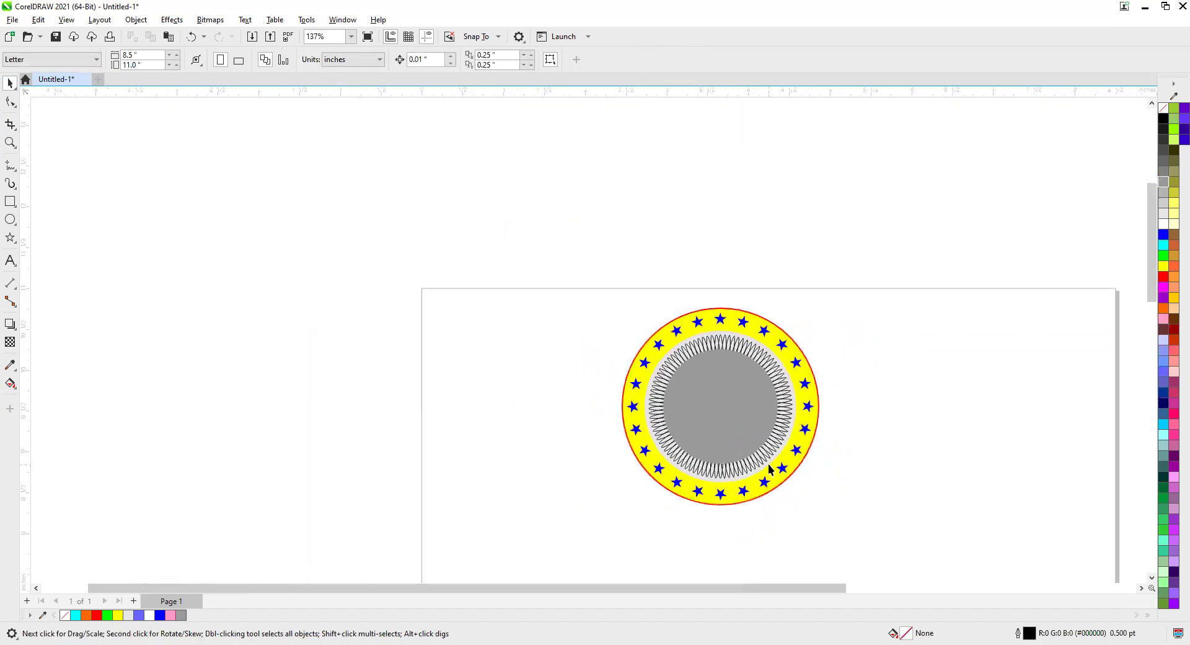
{"action": "left_click", "coordinate": [1142, 588]}
{"action": "left_click", "coordinate": [1141, 587]}
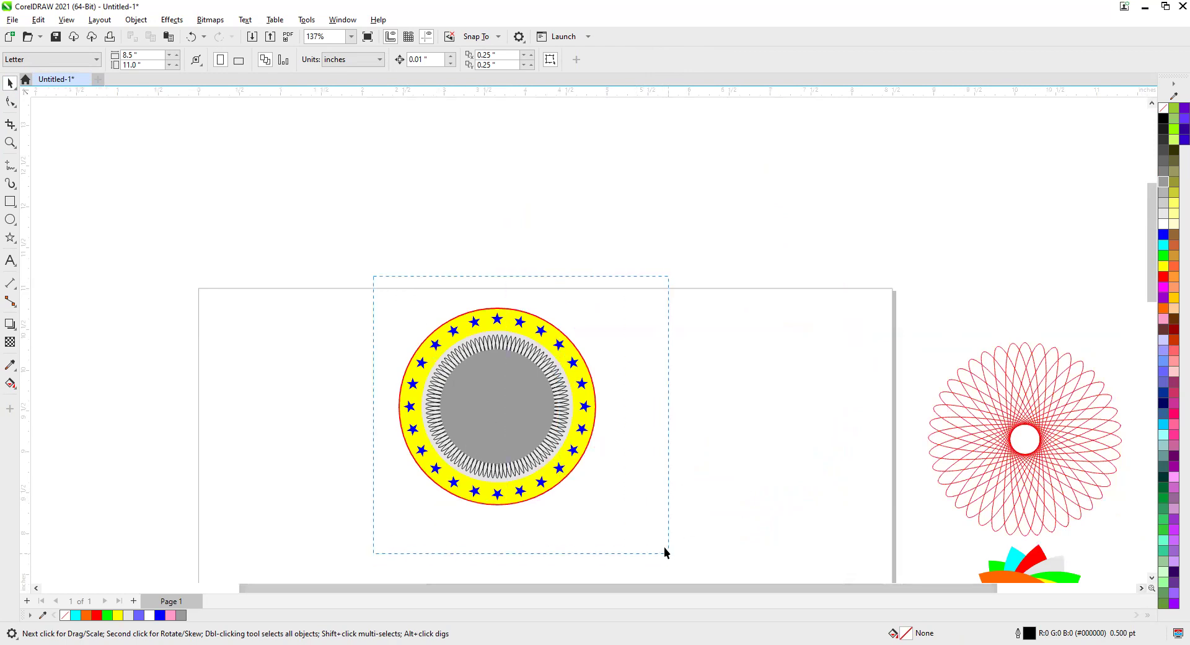
{"action": "left_click_drag", "start_coordinate": [664, 547], "coordinate": [660, 545]}
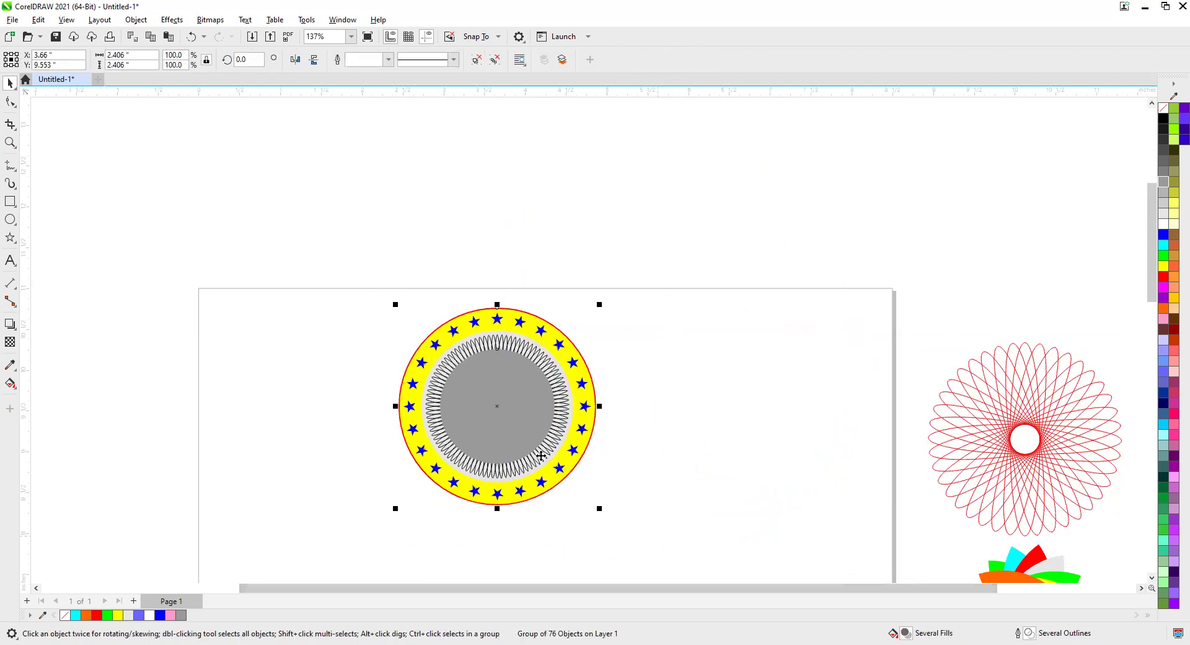
{"action": "left_click_drag", "start_coordinate": [499, 403], "coordinate": [1028, 216]}
Step: Move all four finished patterns together from the right side of the page to the empty area left of it
{"action": "scroll", "coordinate": [717, 478], "scroll_direction": "down", "scroll_amount": 1}
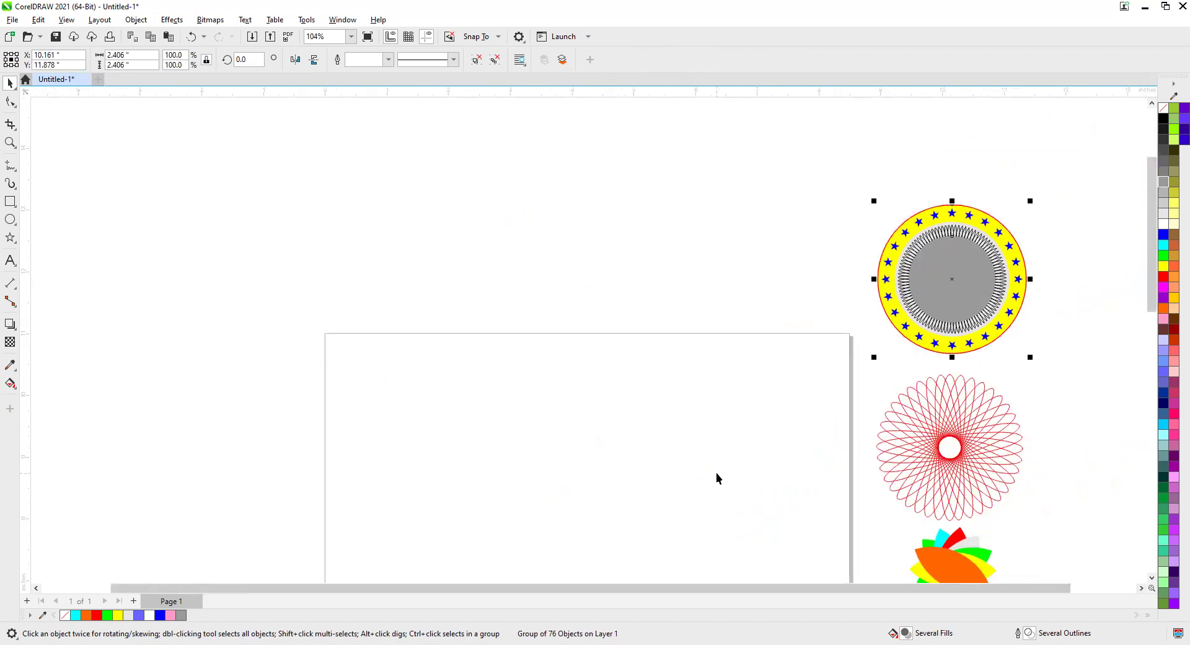
{"action": "left_click", "coordinate": [1152, 577]}
{"action": "left_click", "coordinate": [1152, 577]}
{"action": "scroll", "coordinate": [1021, 502], "scroll_direction": "down", "scroll_amount": 1}
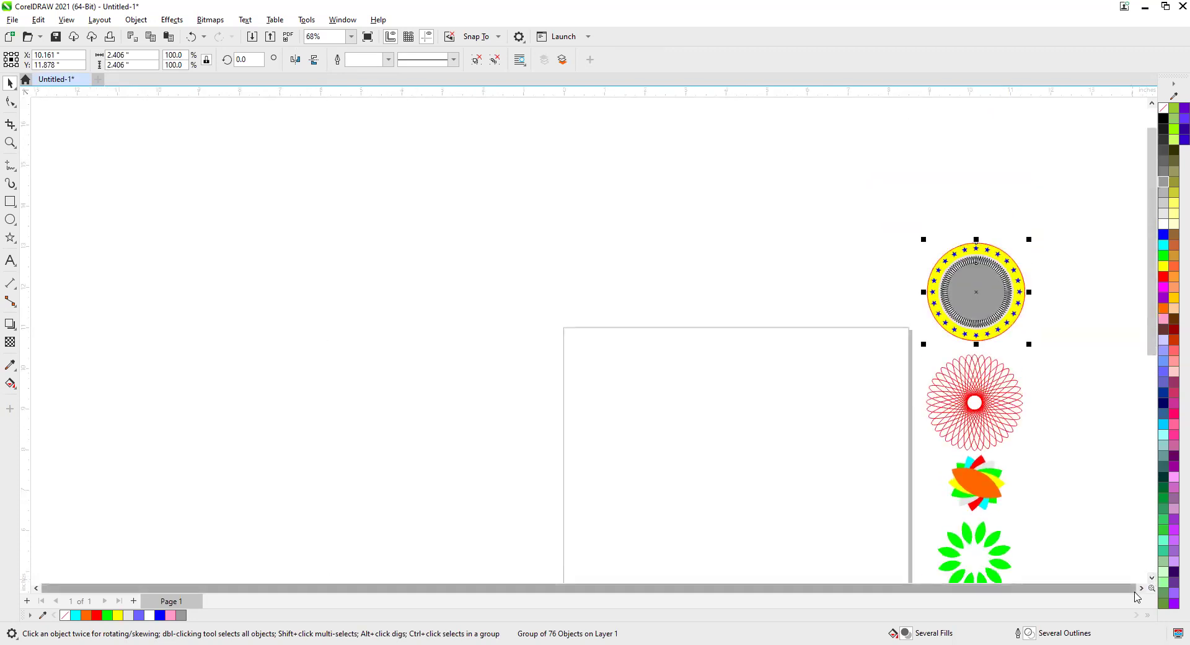
{"action": "scroll", "coordinate": [1137, 597], "scroll_direction": "down", "scroll_amount": 1}
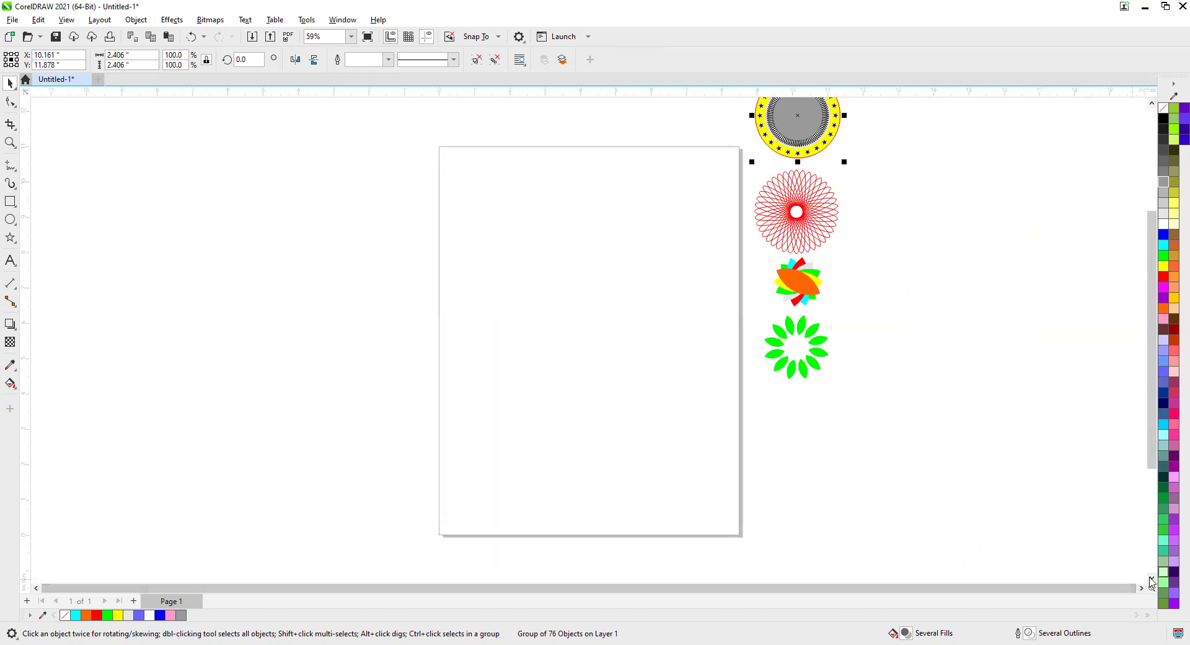
{"action": "scroll", "coordinate": [1148, 303], "scroll_direction": "up", "scroll_amount": 1}
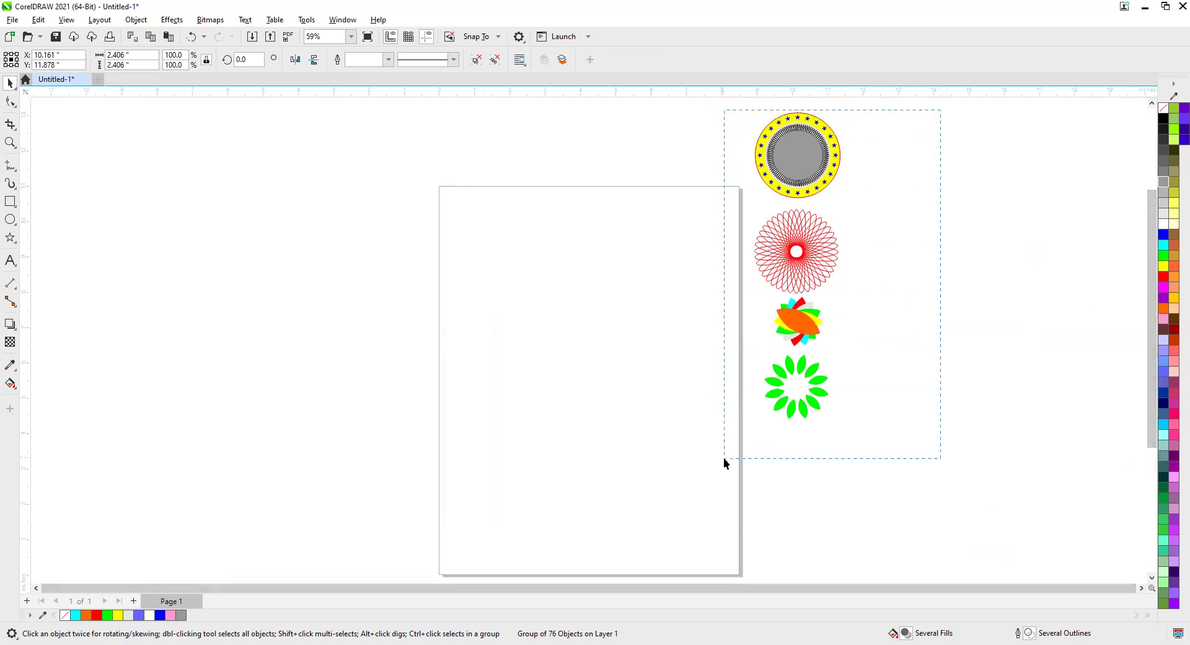
{"action": "left_click_drag", "start_coordinate": [724, 461], "coordinate": [727, 463]}
{"action": "left_click_drag", "start_coordinate": [823, 263], "coordinate": [103, 312]}
{"action": "scroll", "coordinate": [876, 427], "scroll_direction": "down", "scroll_amount": 1}
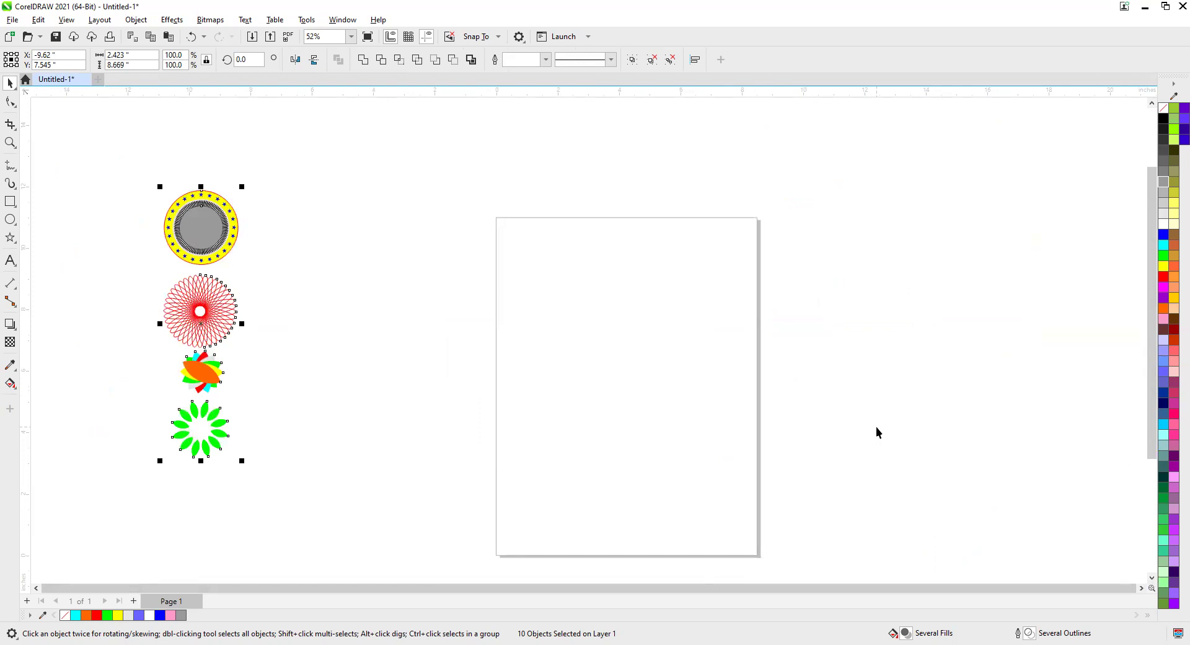
Step: Open the Transform docker and display its Rotate settings
{"action": "scroll", "coordinate": [876, 427], "scroll_direction": "up", "scroll_amount": 1}
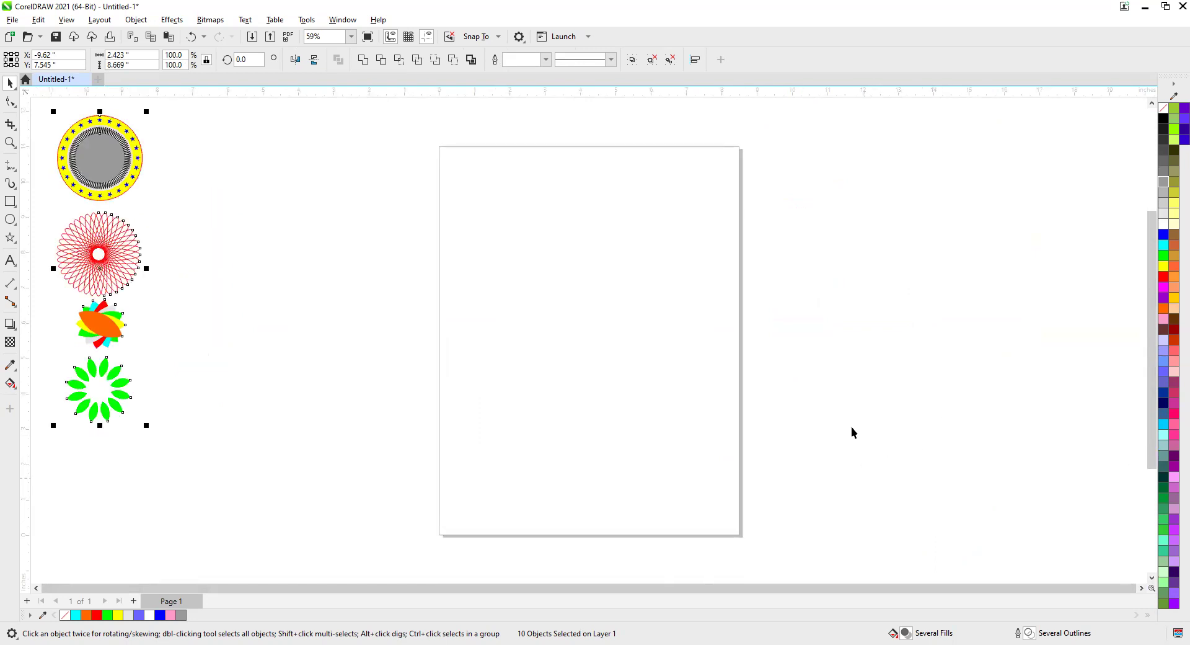
{"action": "left_click", "coordinate": [136, 20]}
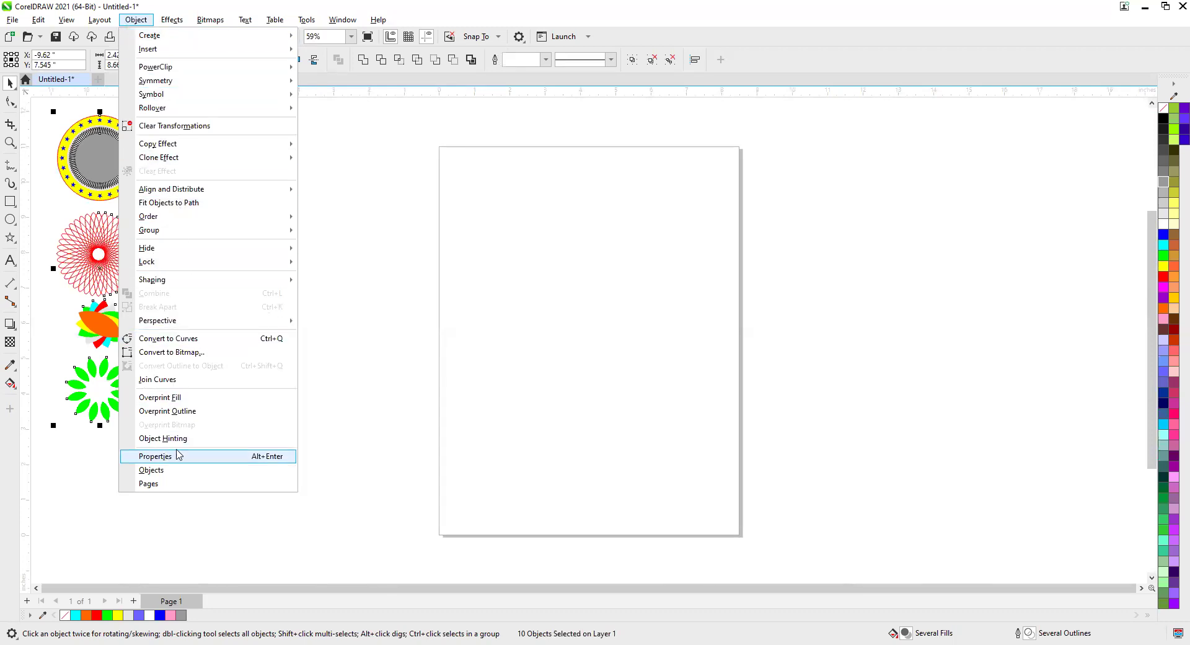
{"action": "mouse_move", "coordinate": [169, 19]}
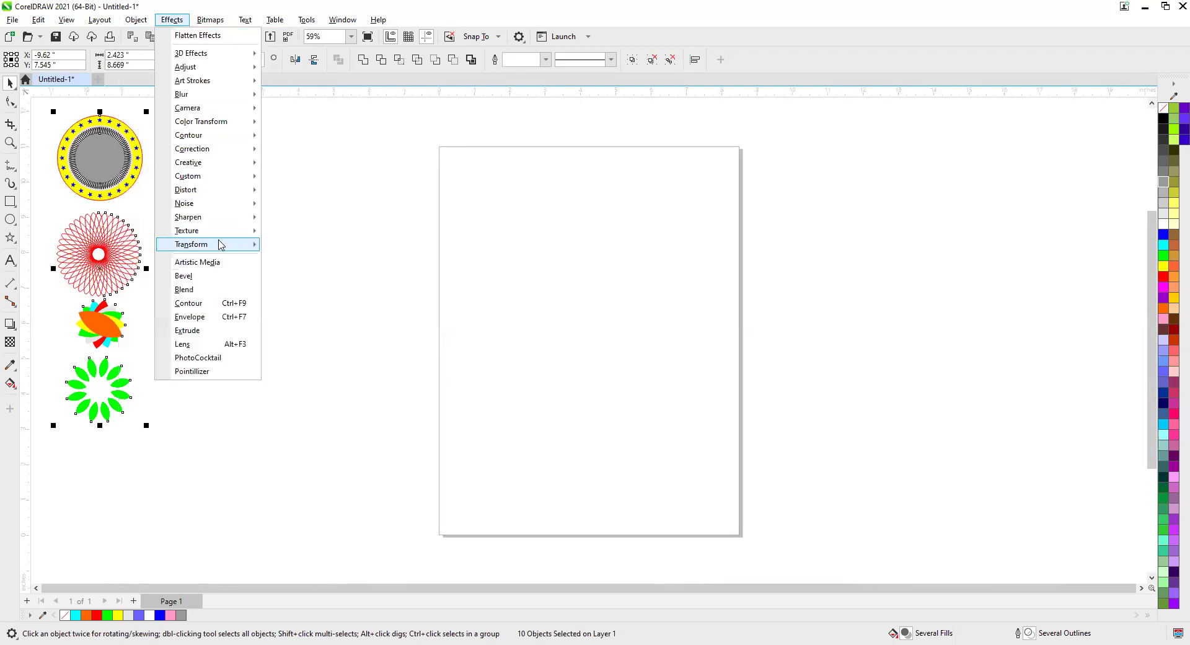
{"action": "mouse_move", "coordinate": [219, 244]}
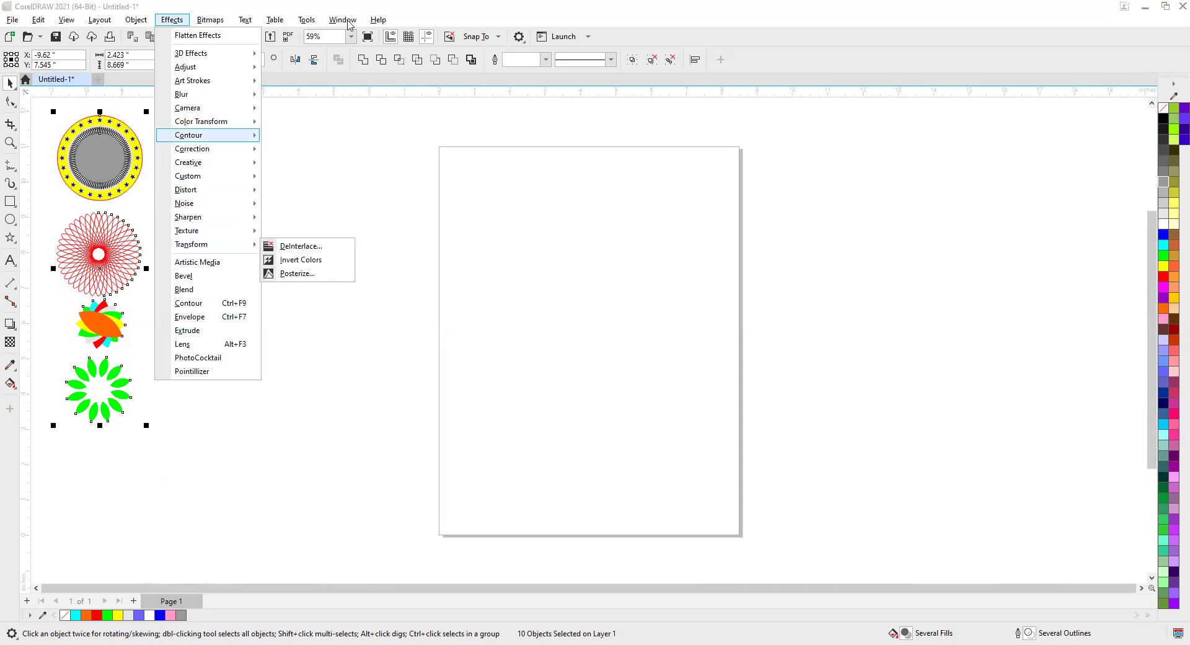
{"action": "mouse_move", "coordinate": [349, 23]}
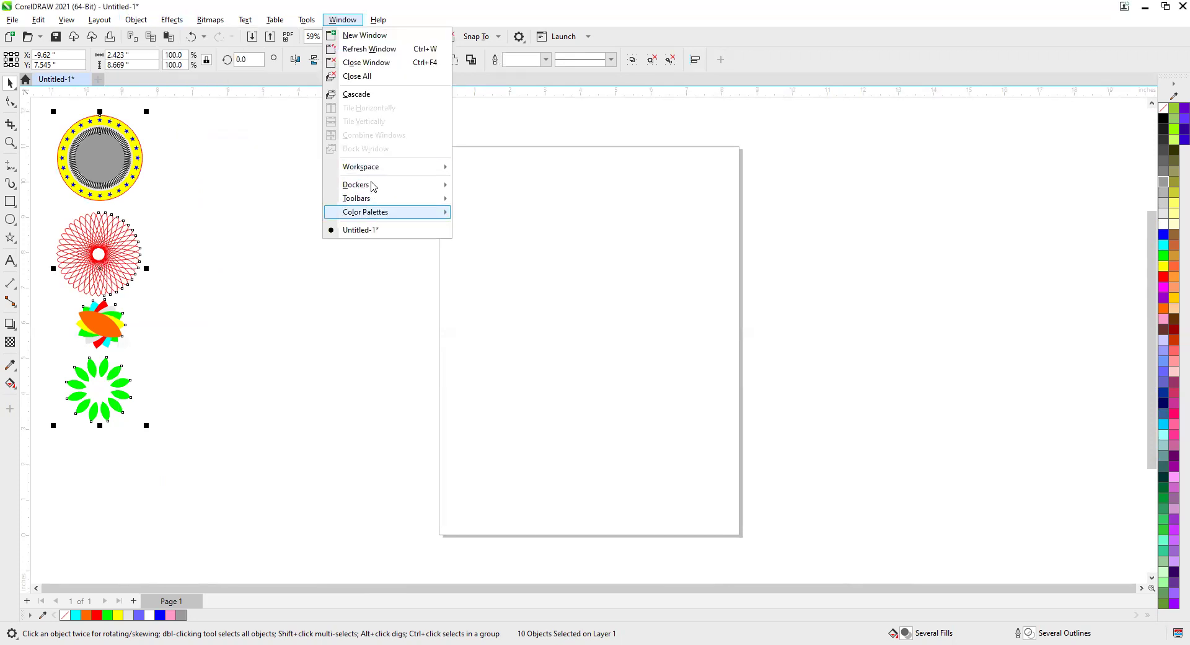
{"action": "mouse_move", "coordinate": [372, 186]}
{"action": "left_click", "coordinate": [487, 251]}
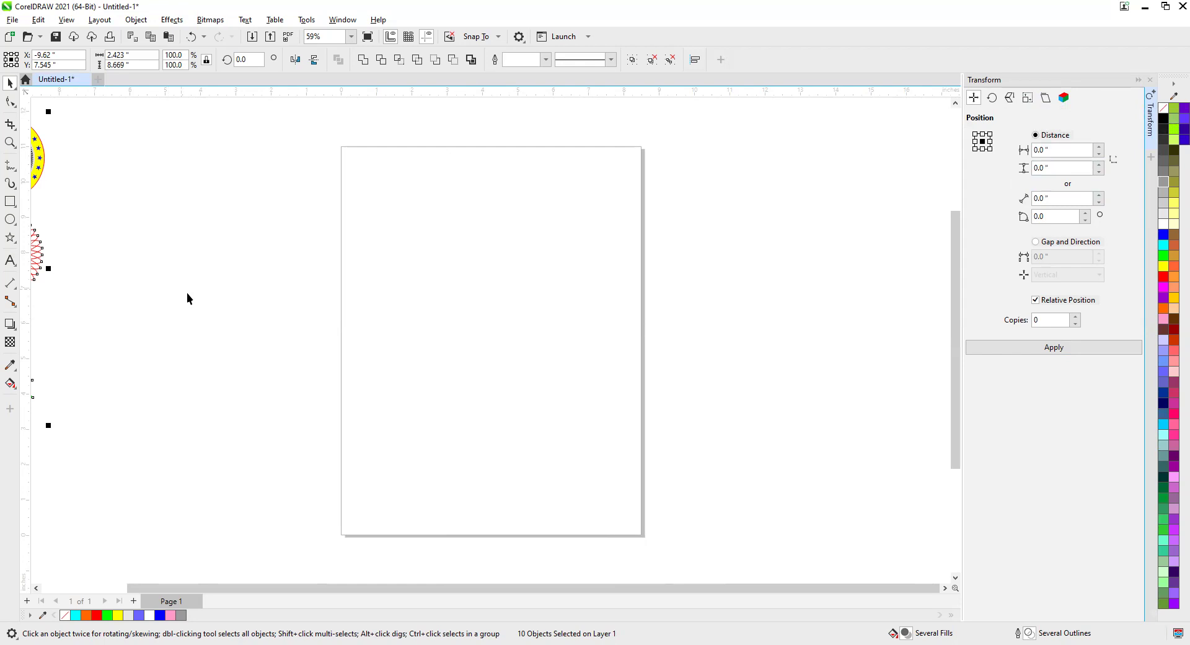
{"action": "left_click", "coordinate": [994, 103]}
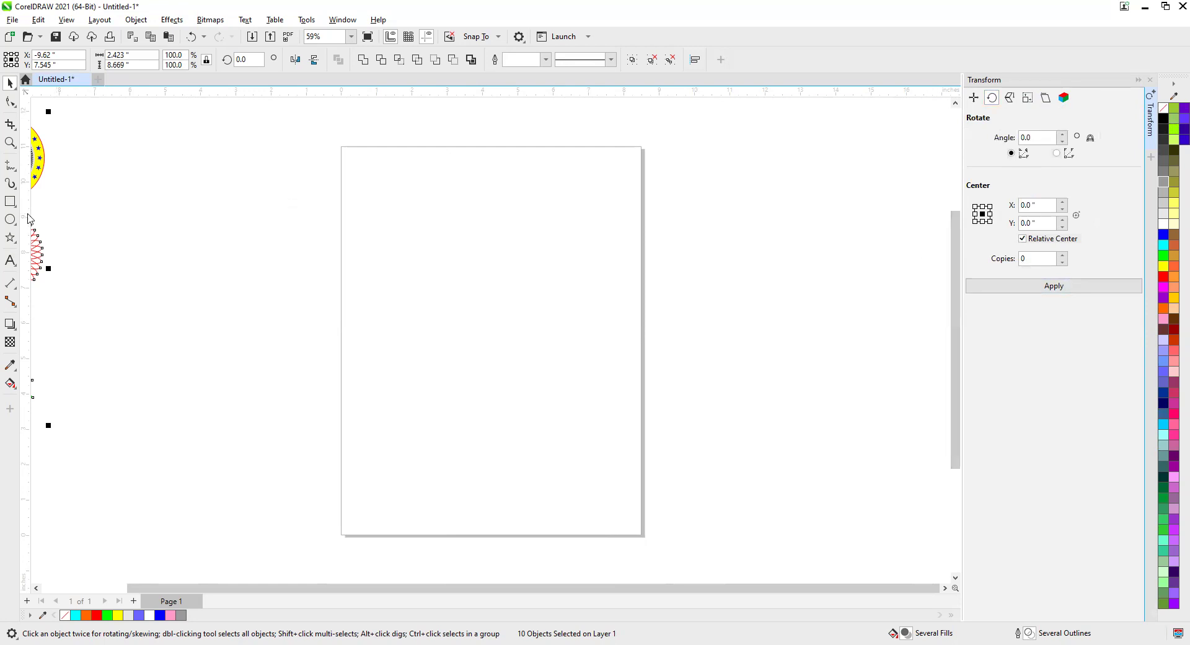
Step: Draw a tall narrow rectangle about 0.63 by 2.63 inches near the upper part of the page and convert it to curves
{"action": "left_click", "coordinate": [9, 201]}
{"action": "left_click_drag", "start_coordinate": [445, 180], "coordinate": [467, 273]}
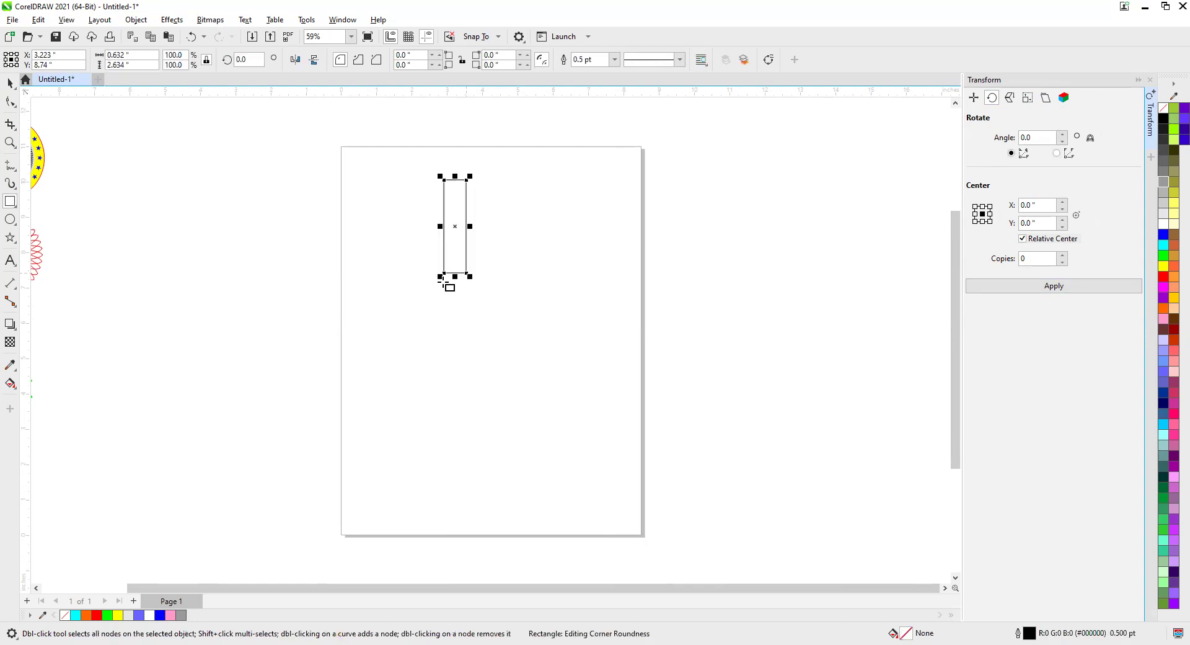
{"action": "scroll", "coordinate": [353, 221], "scroll_direction": "up", "scroll_amount": 2}
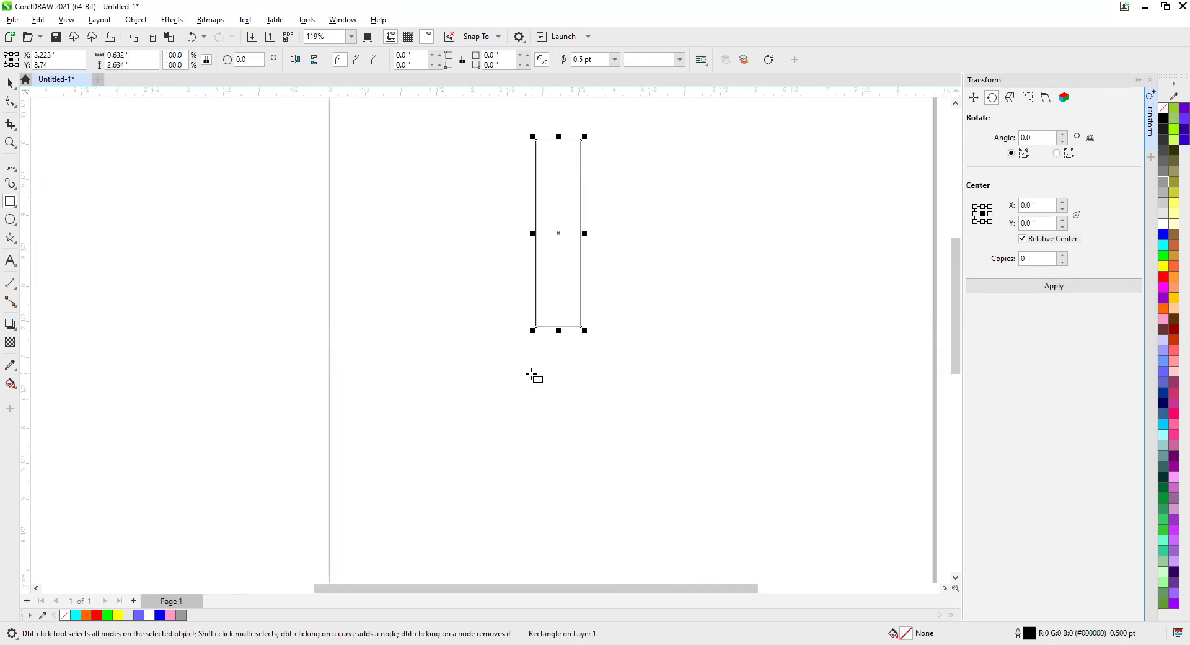
{"action": "key", "text": "ctrl+q"}
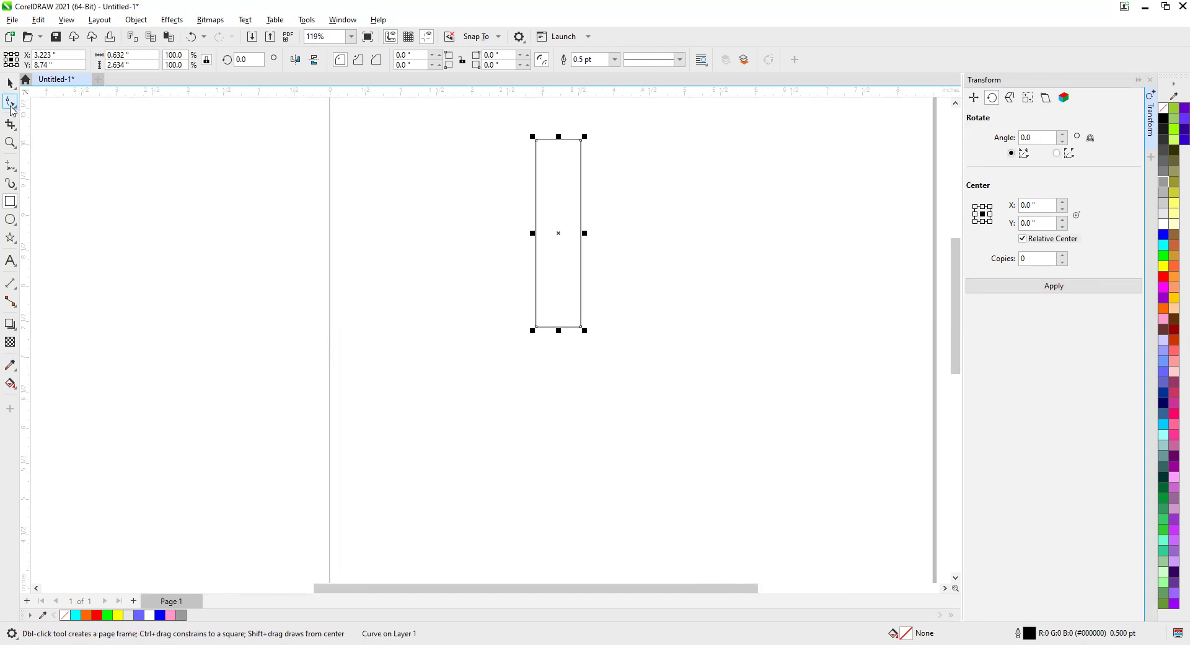
Step: Nudge the rectangle's bottom-right node inward with the Shape tool so the right side slants
{"action": "left_click", "coordinate": [10, 103]}
{"action": "left_click", "coordinate": [581, 326]}
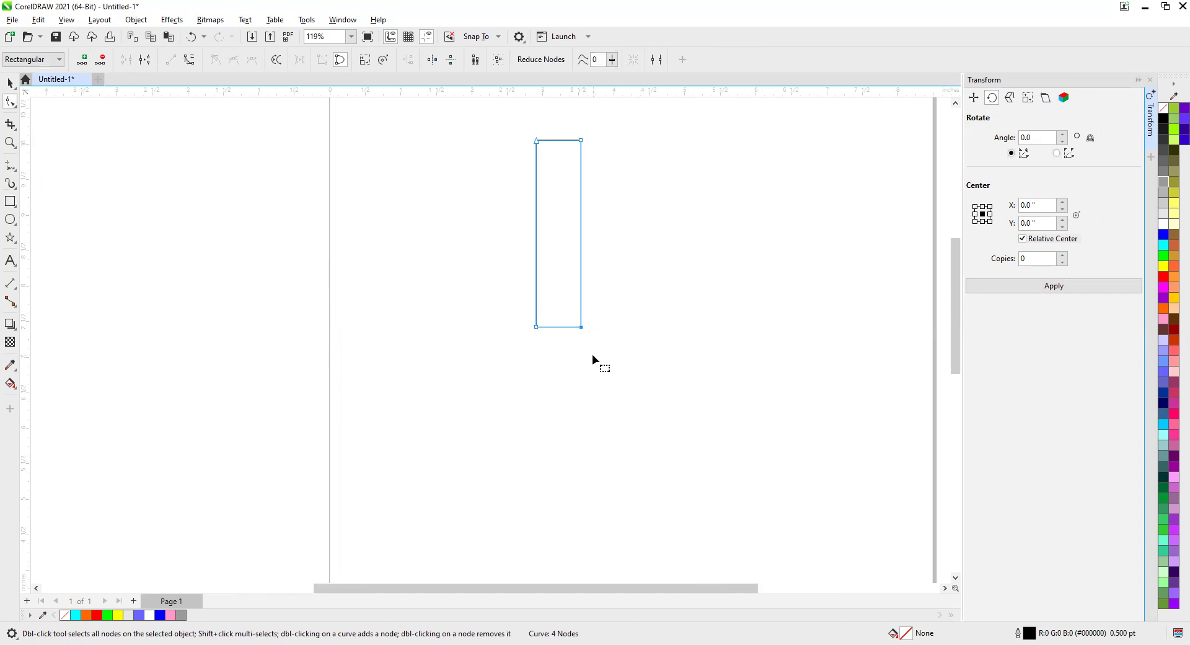
{"action": "key", "text": "Left"}
{"action": "key", "text": "Left"}
{"action": "key", "text": "Left"}
{"action": "key", "text": "Left"}
{"action": "key", "text": "Left"}
{"action": "key", "text": "Left"}
{"action": "key", "text": "Left"}
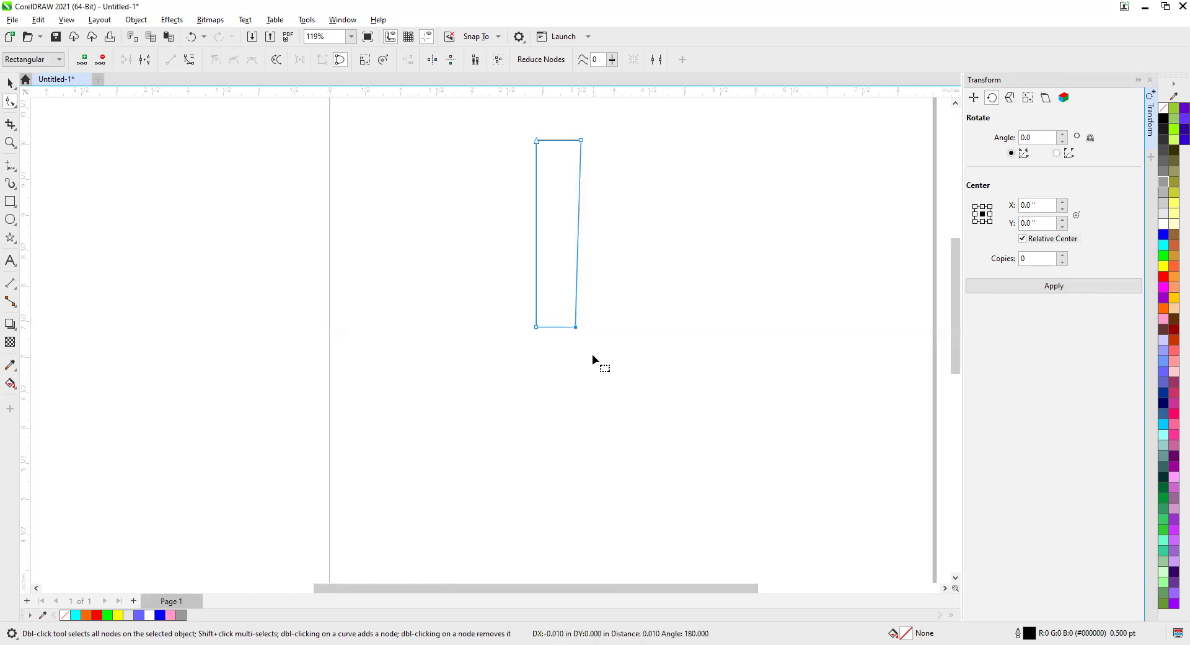
{"action": "key", "text": "Left"}
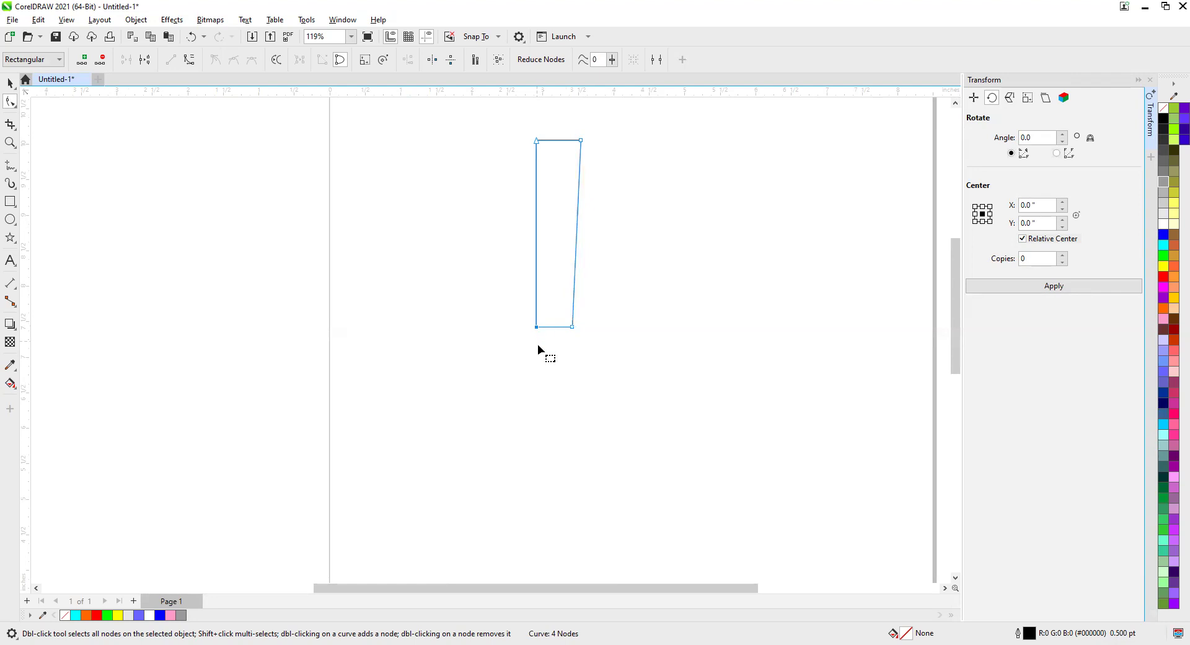
Step: Nudge the bottom-left node inward and fine-tune the bottom-right node so the shape tapers evenly downward
{"action": "key", "text": "Right"}
{"action": "key", "text": "Right"}
{"action": "key", "text": "Right"}
{"action": "key", "text": "Right"}
{"action": "key", "text": "Right"}
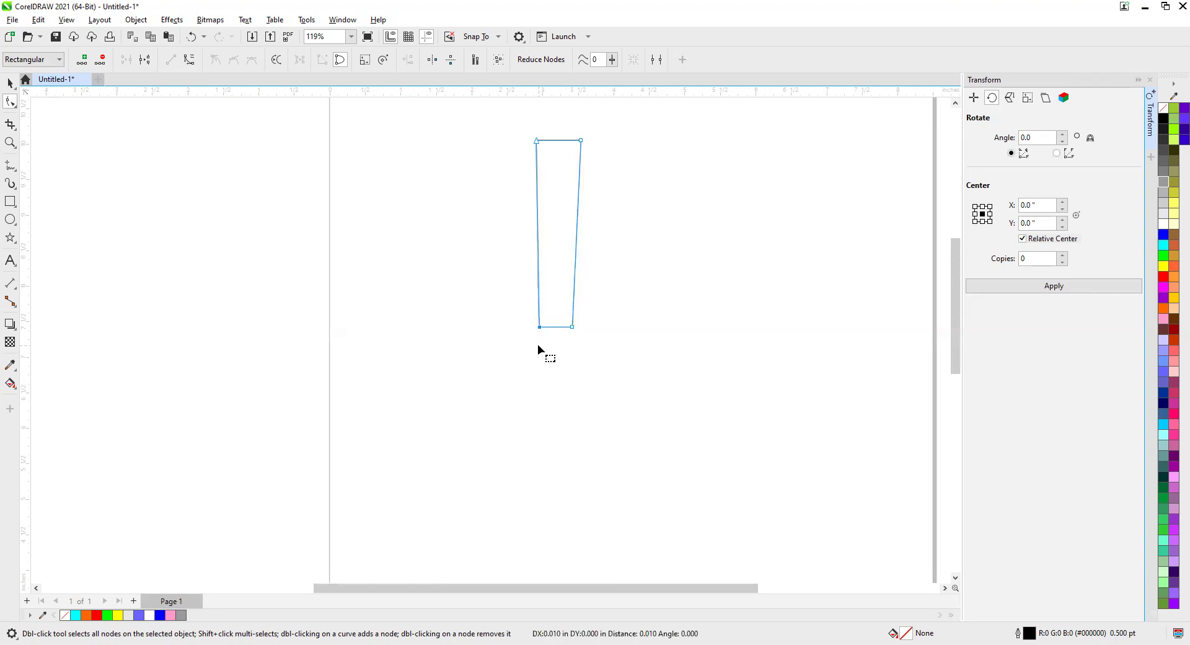
{"action": "key", "text": "Right"}
{"action": "key", "text": "Right"}
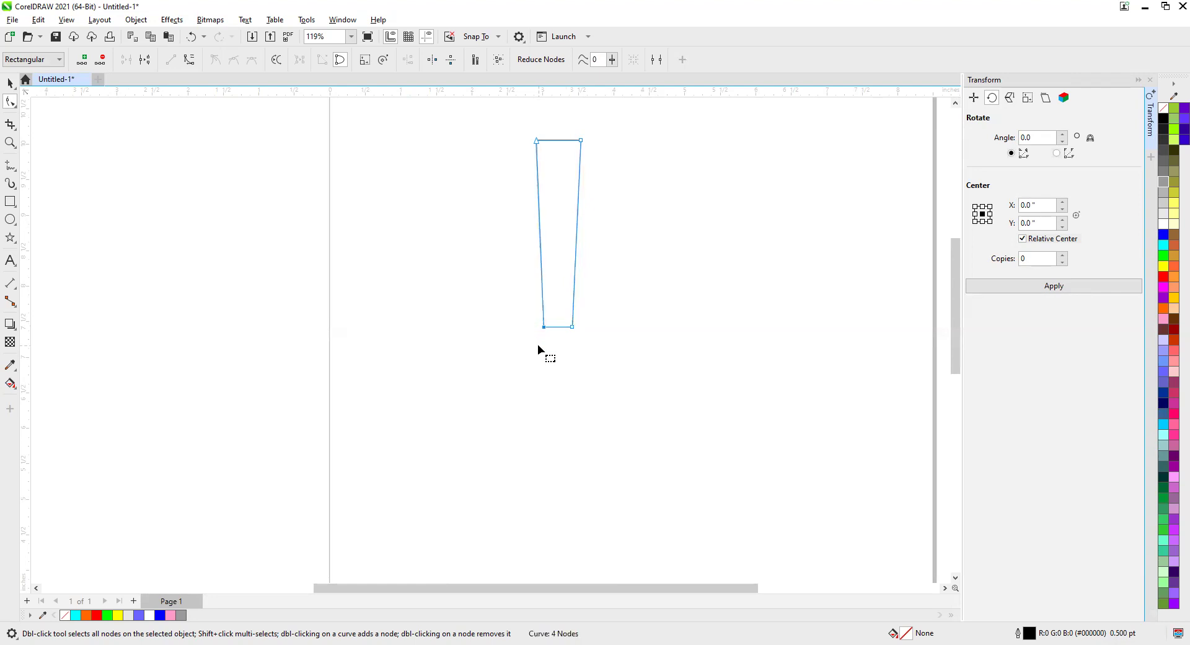
{"action": "key", "text": "Right"}
{"action": "key", "text": "Right"}
{"action": "key", "text": "Left"}
{"action": "key", "text": "Left"}
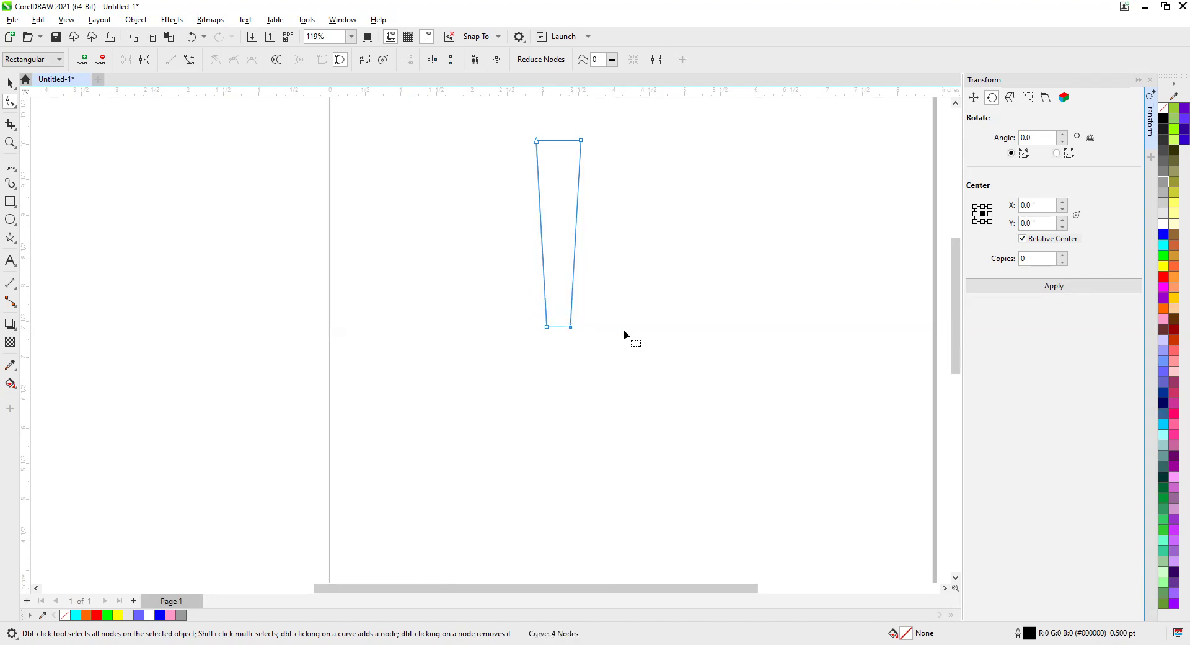
Step: Fill the tapered shape with red and set its outline width to 1.5 pt
{"action": "left_click", "coordinate": [10, 83]}
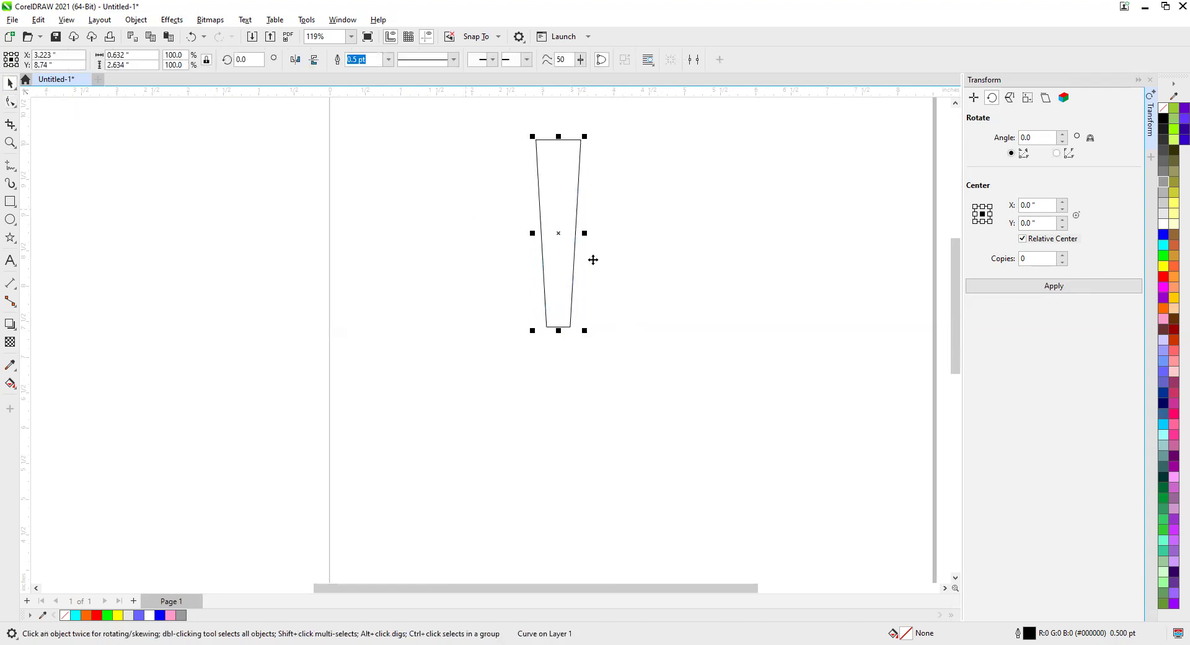
{"action": "left_click", "coordinate": [1165, 279]}
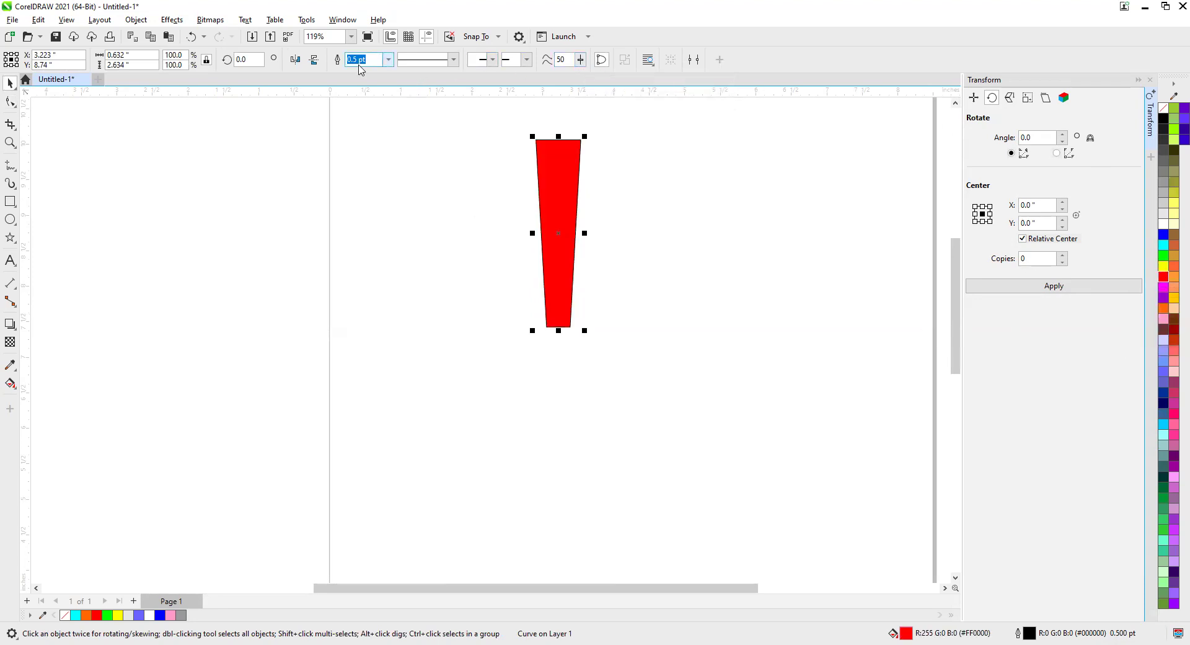
{"action": "left_click", "coordinate": [387, 60]}
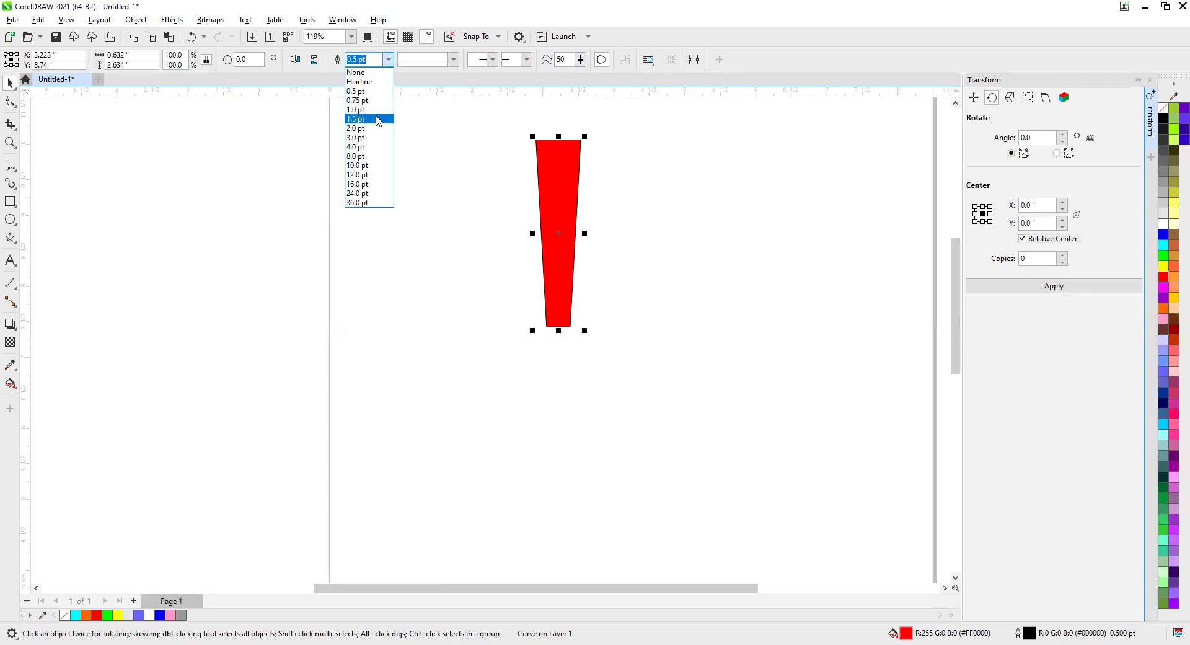
{"action": "left_click", "coordinate": [378, 120]}
Step: Try rotating the red shape about its own centre by 15° with 24 copies, and undo it
{"action": "scroll", "coordinate": [839, 324], "scroll_direction": "down", "scroll_amount": 1}
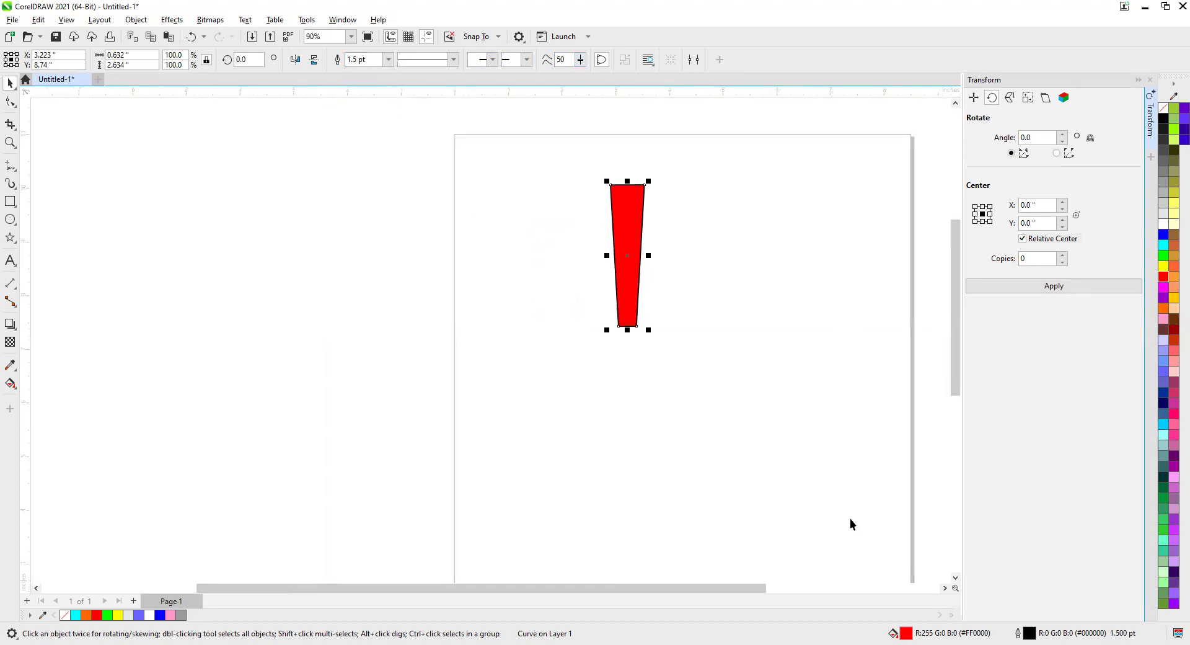
{"action": "left_click_drag", "start_coordinate": [705, 588], "coordinate": [785, 589]}
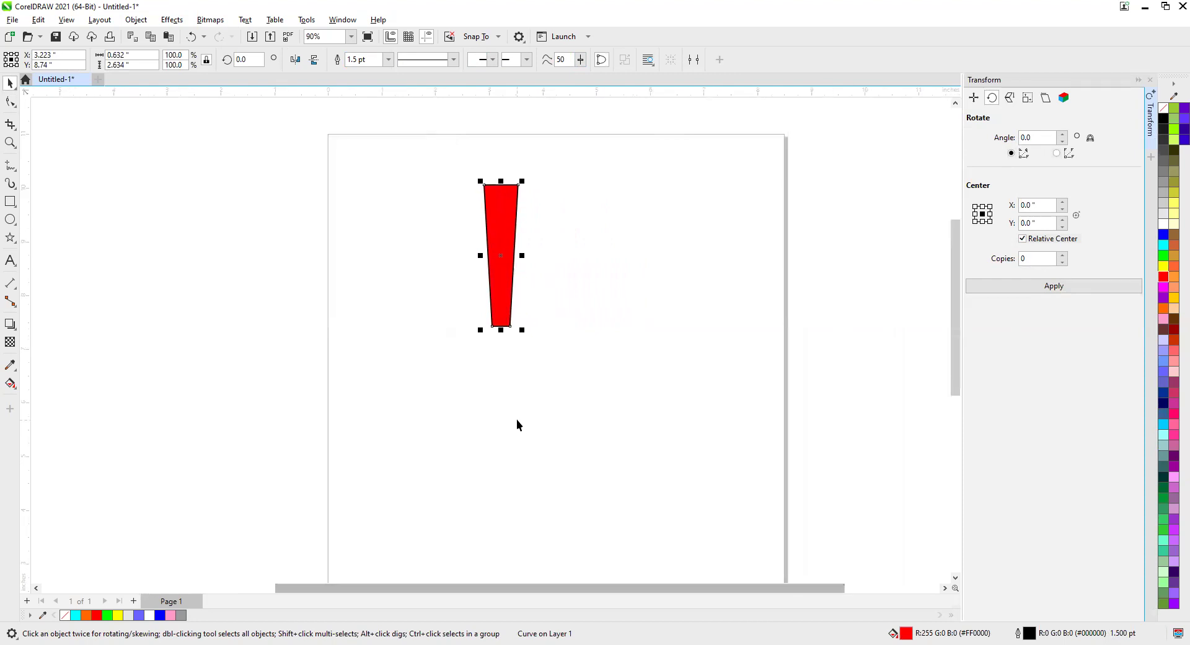
{"action": "left_click", "coordinate": [1032, 137]}
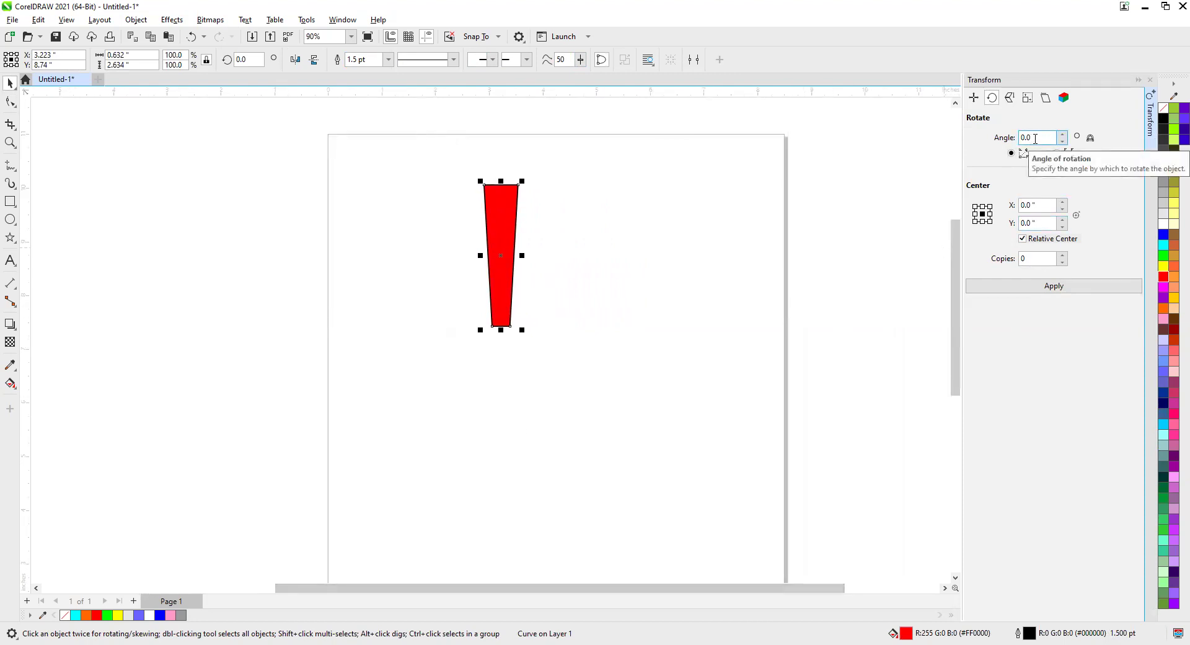
{"action": "left_click_drag", "start_coordinate": [1037, 138], "coordinate": [1008, 142]}
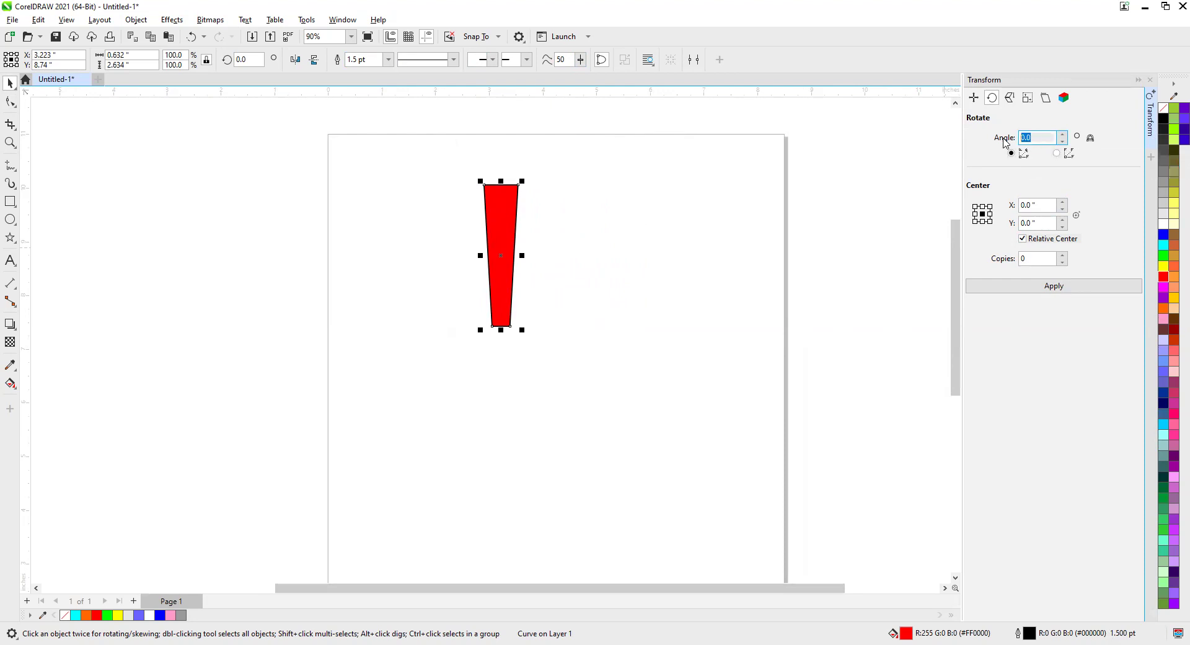
{"action": "type", "text": "15"}
{"action": "left_click", "coordinate": [1039, 258]}
{"action": "double_click", "coordinate": [1029, 258]}
{"action": "type", "text": "24"}
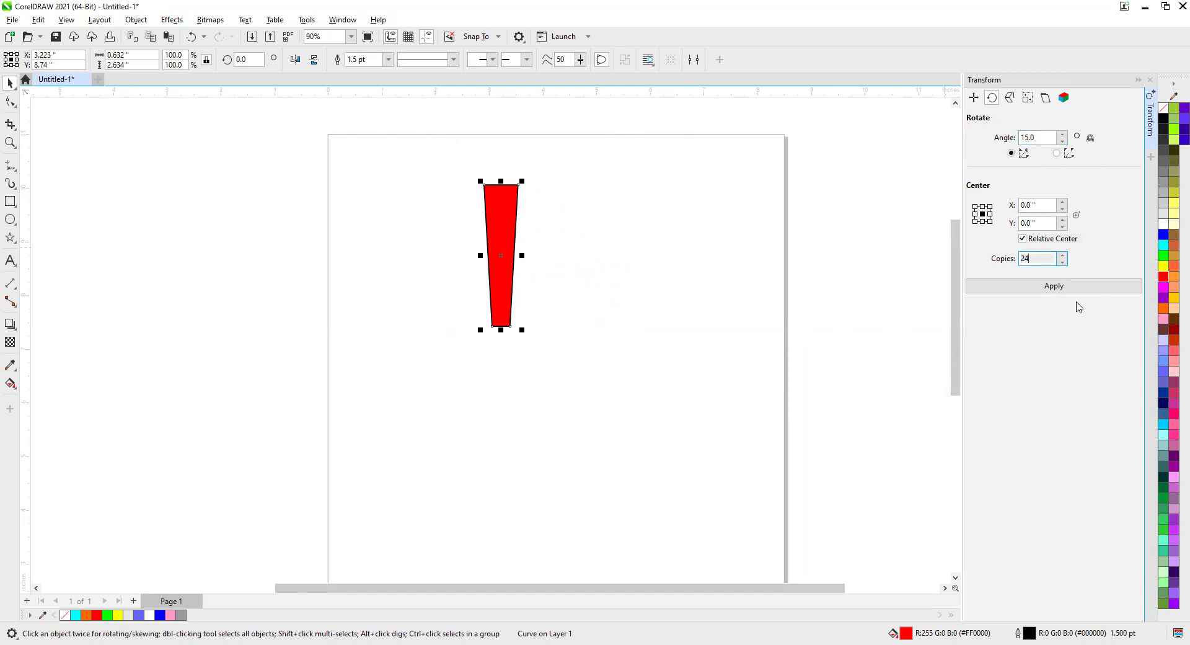
{"action": "left_click", "coordinate": [1061, 289]}
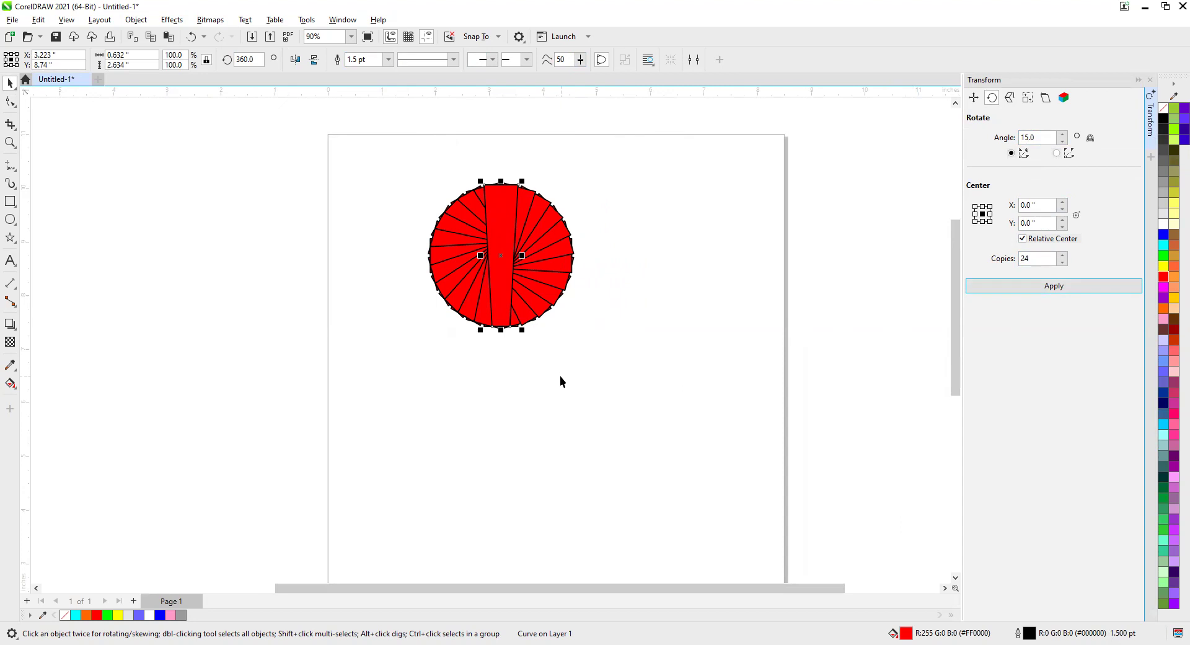
{"action": "key", "text": "ctrl+z"}
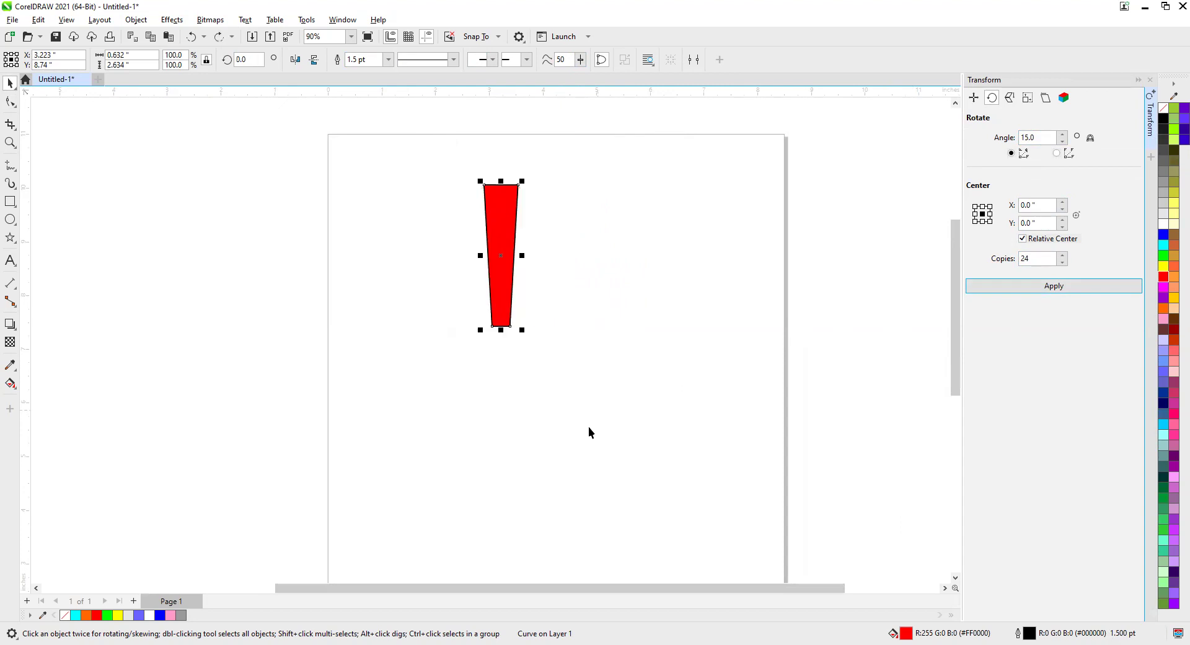
Step: Try the 15° rotation of the red shape with 12 copies, and undo it
{"action": "double_click", "coordinate": [1049, 261]}
{"action": "type", "text": "12"}
{"action": "left_click", "coordinate": [1035, 287]}
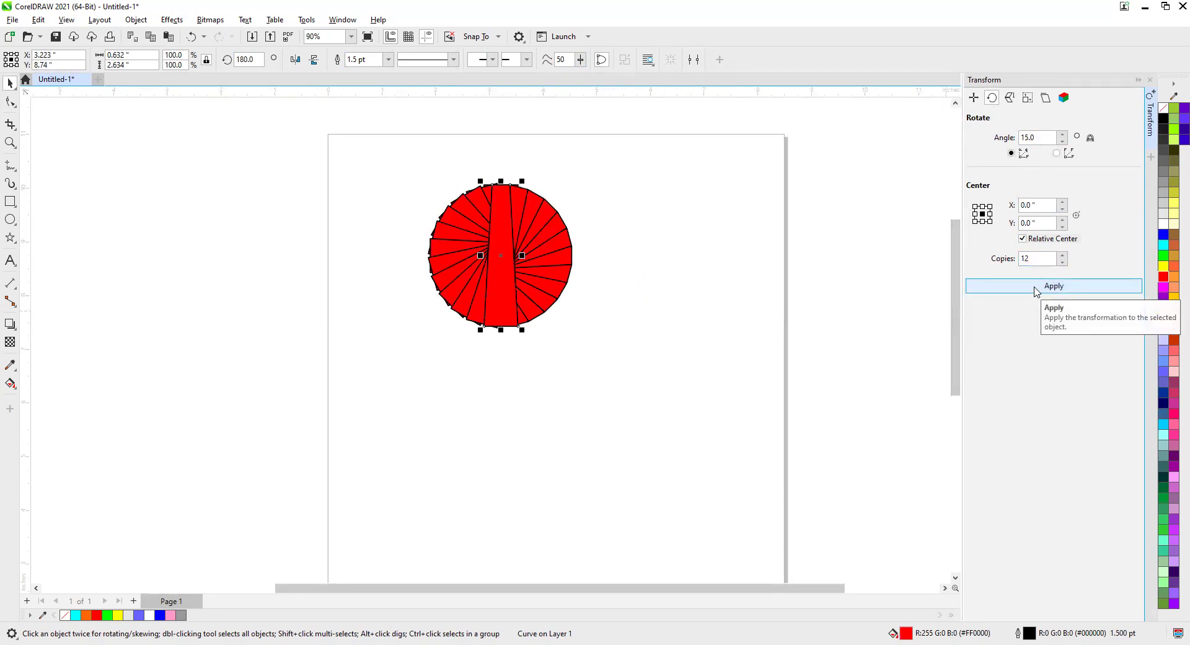
{"action": "key", "text": "ctrl+z"}
Step: Try the 15° rotation of the red shape with only 6 copies, and undo it
{"action": "double_click", "coordinate": [1049, 260]}
{"action": "type", "text": "6"}
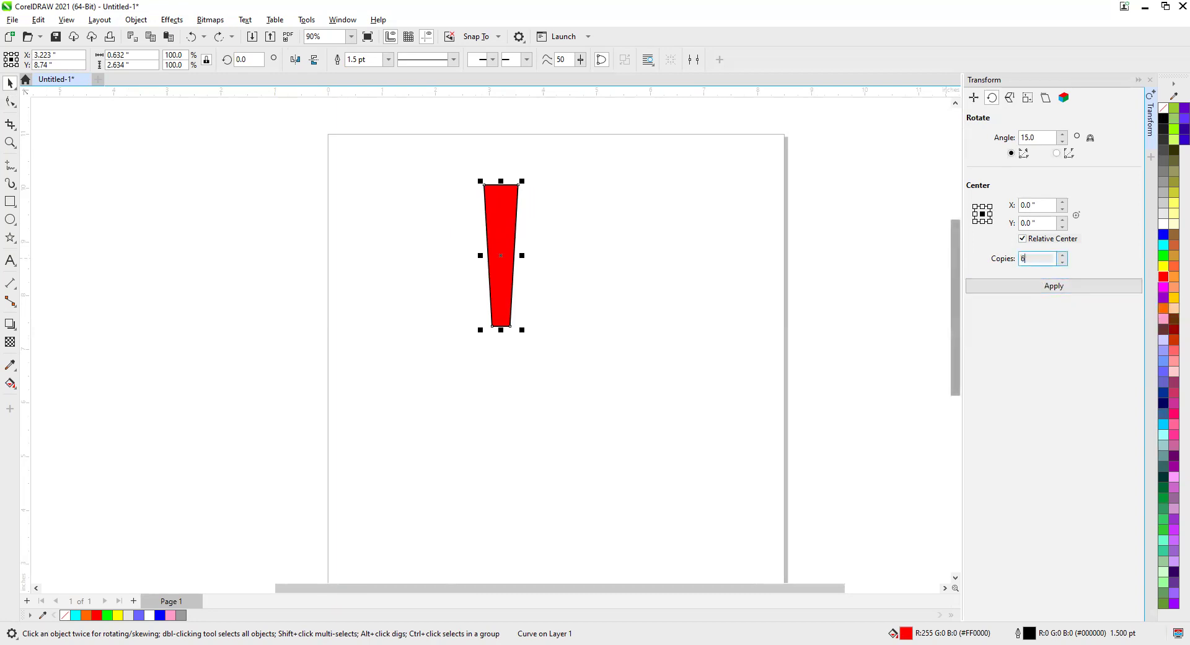
{"action": "left_click", "coordinate": [1048, 286]}
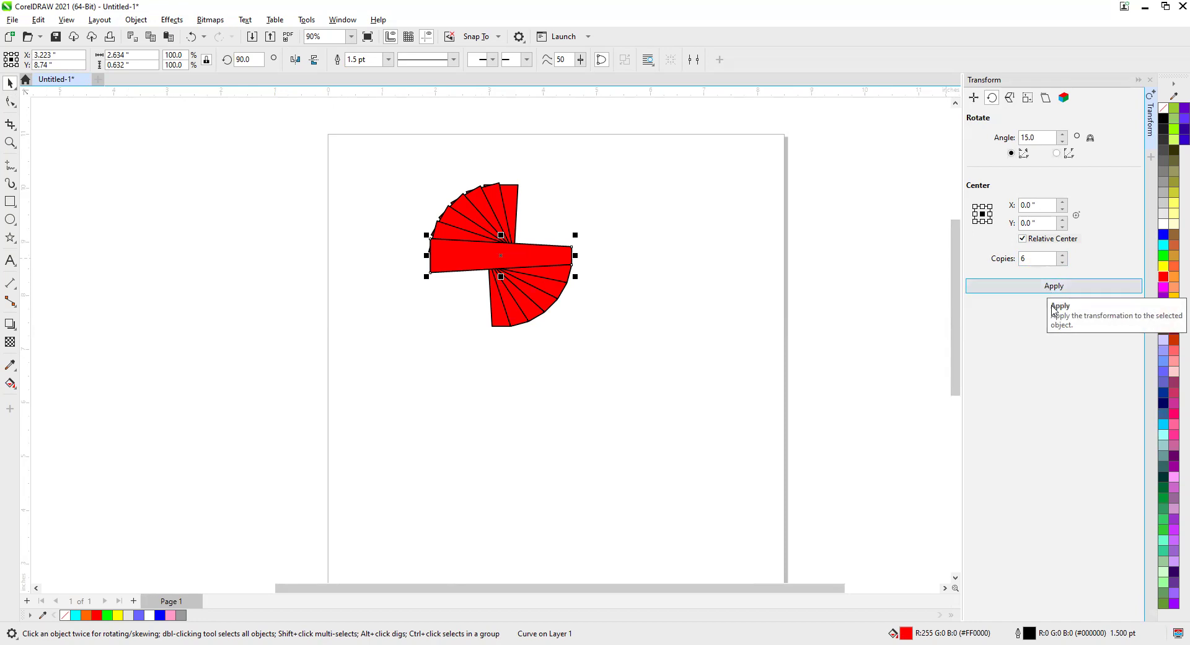
{"action": "key", "text": "ctrl+z"}
Step: Try rotating the red shape by 30° with 6 copies, and undo it
{"action": "double_click", "coordinate": [1037, 138]}
{"action": "type", "text": "30"}
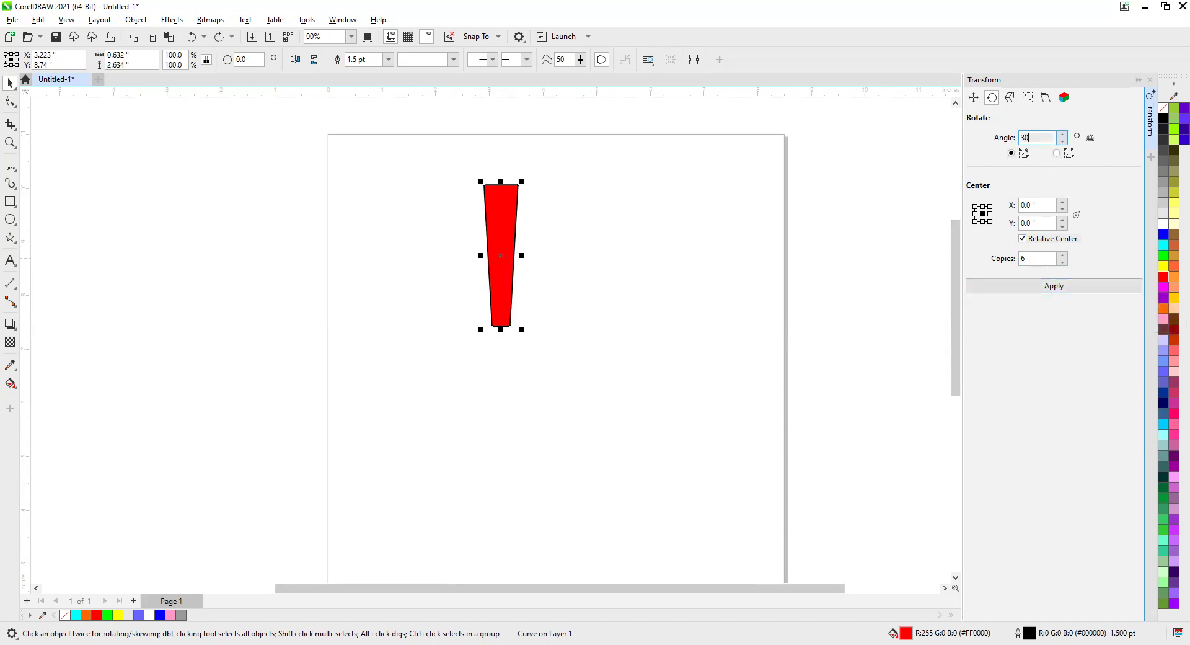
{"action": "left_click", "coordinate": [1052, 287]}
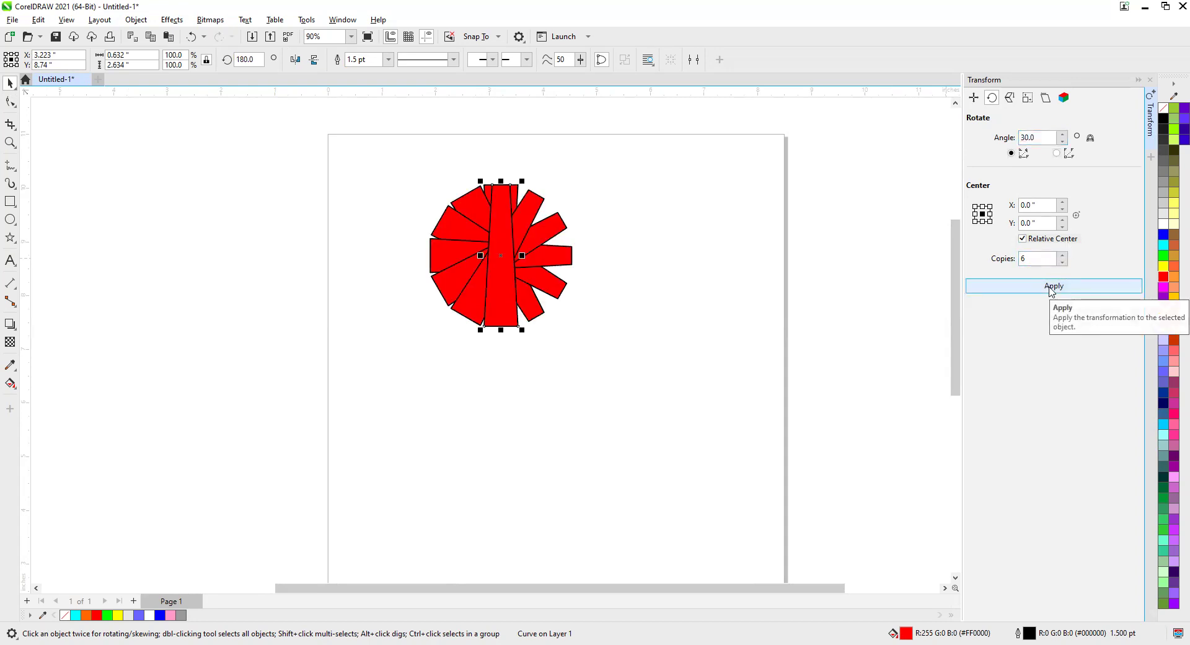
{"action": "key", "text": "ctrl+z"}
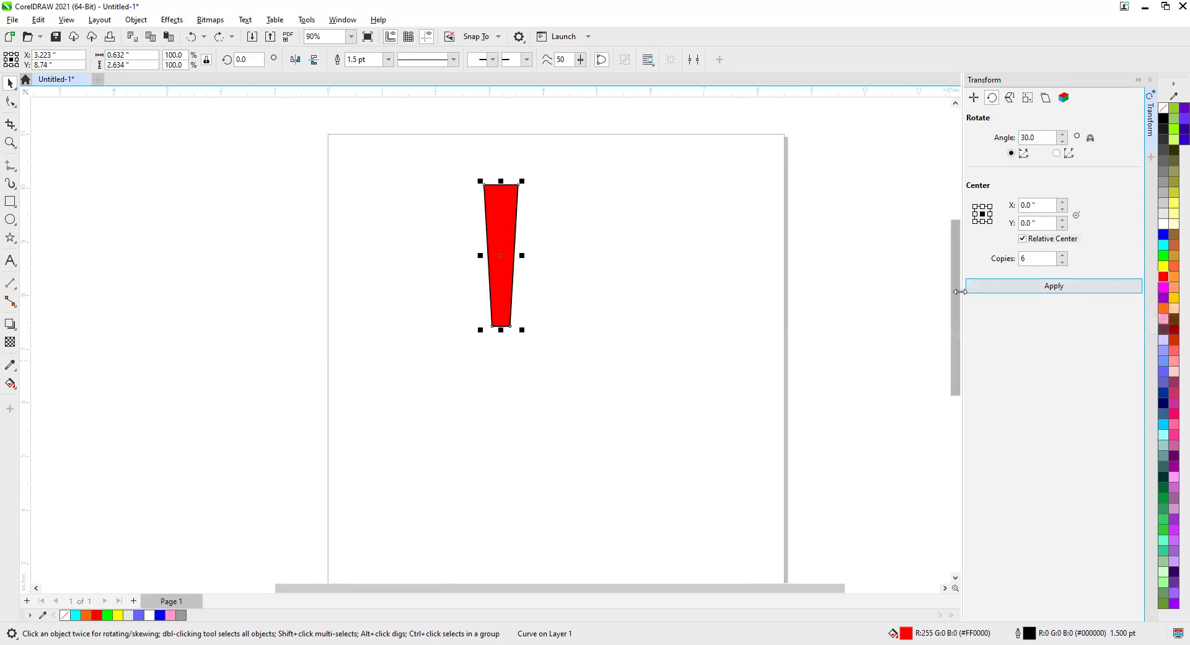
Step: Rotate the red tapered shape about its centre by 15° with 12 copies to form a full circle
{"action": "double_click", "coordinate": [1052, 139]}
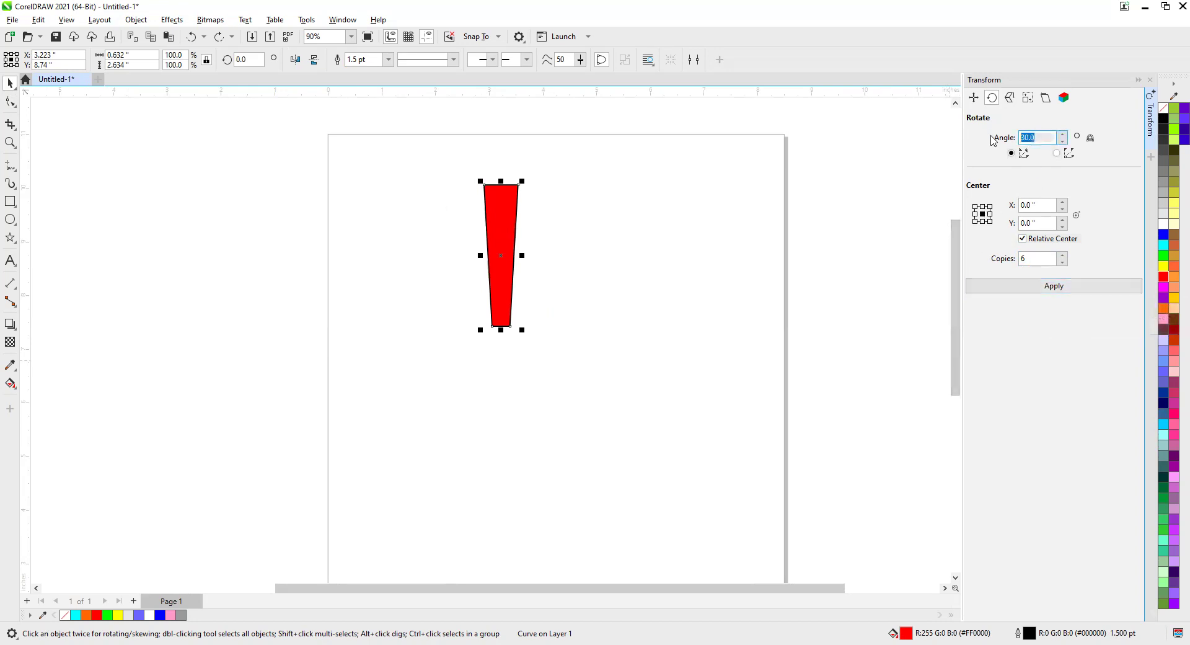
{"action": "type", "text": "15"}
{"action": "double_click", "coordinate": [1038, 258]}
{"action": "type", "text": "12"}
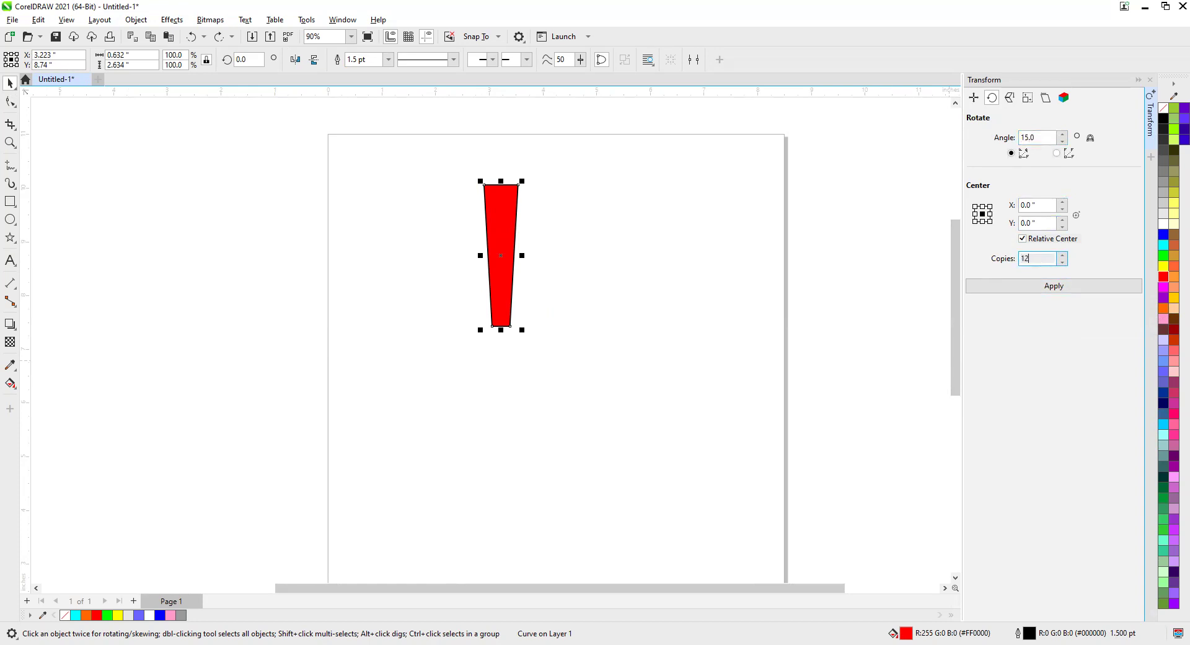
{"action": "left_click", "coordinate": [1058, 288]}
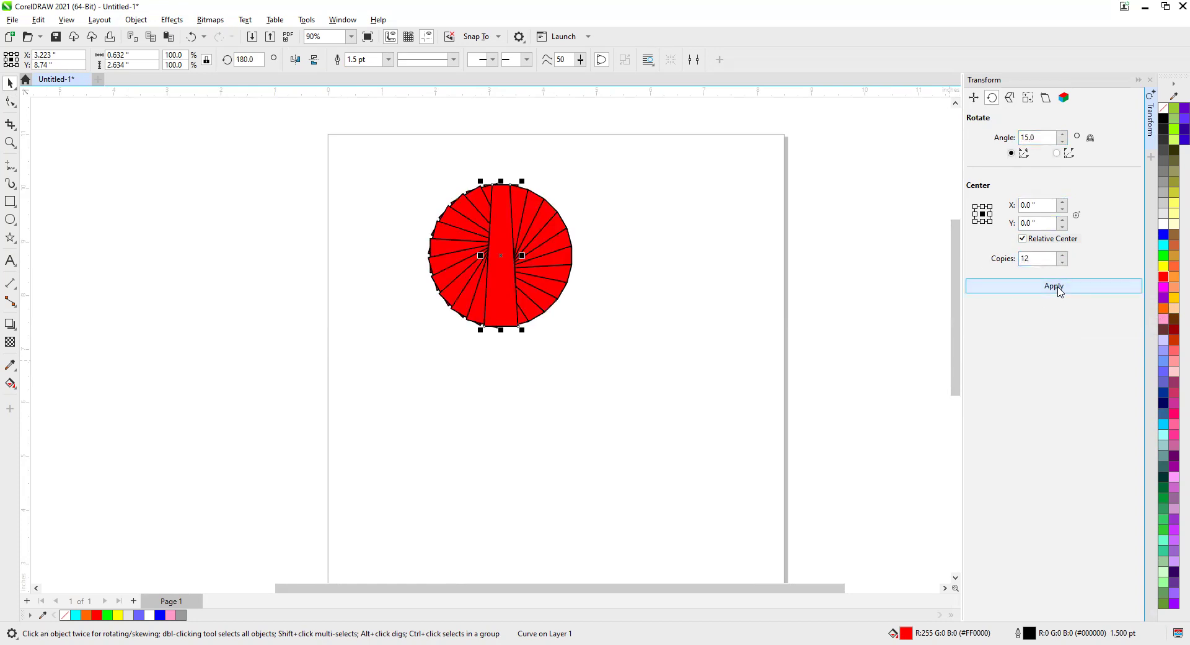
Step: Undo the centred rotation, then try the 15° rotation with 12 copies about the red shape's lower-left corner and undo it
{"action": "key", "text": "ctrl+z"}
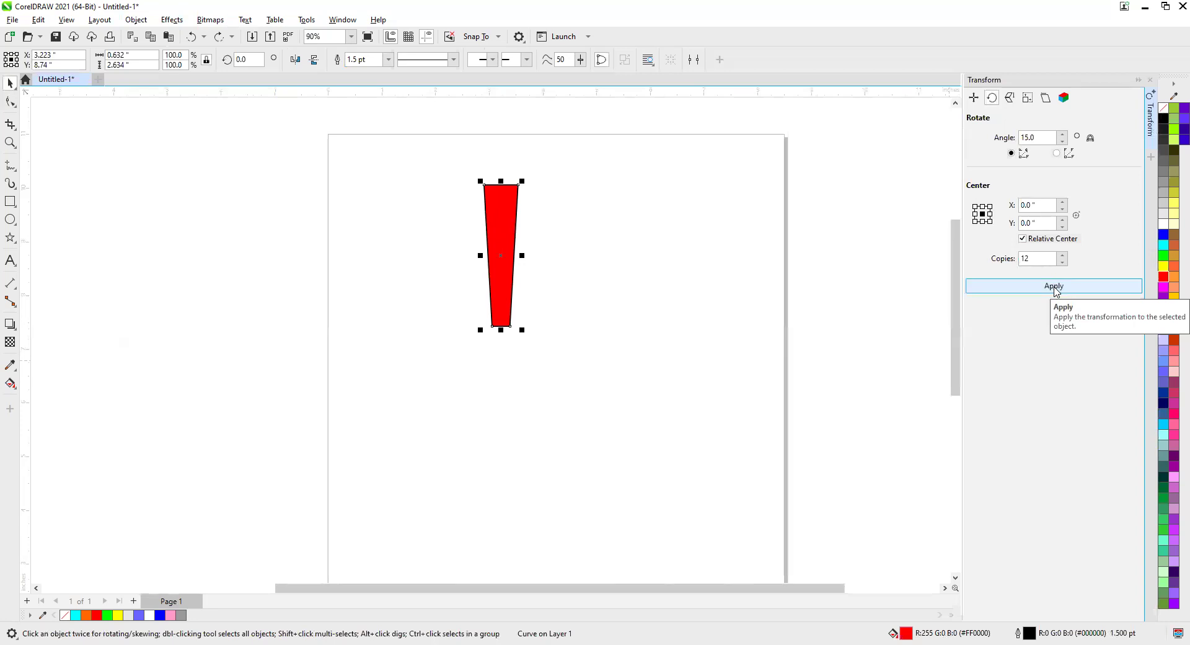
{"action": "left_click", "coordinate": [975, 221]}
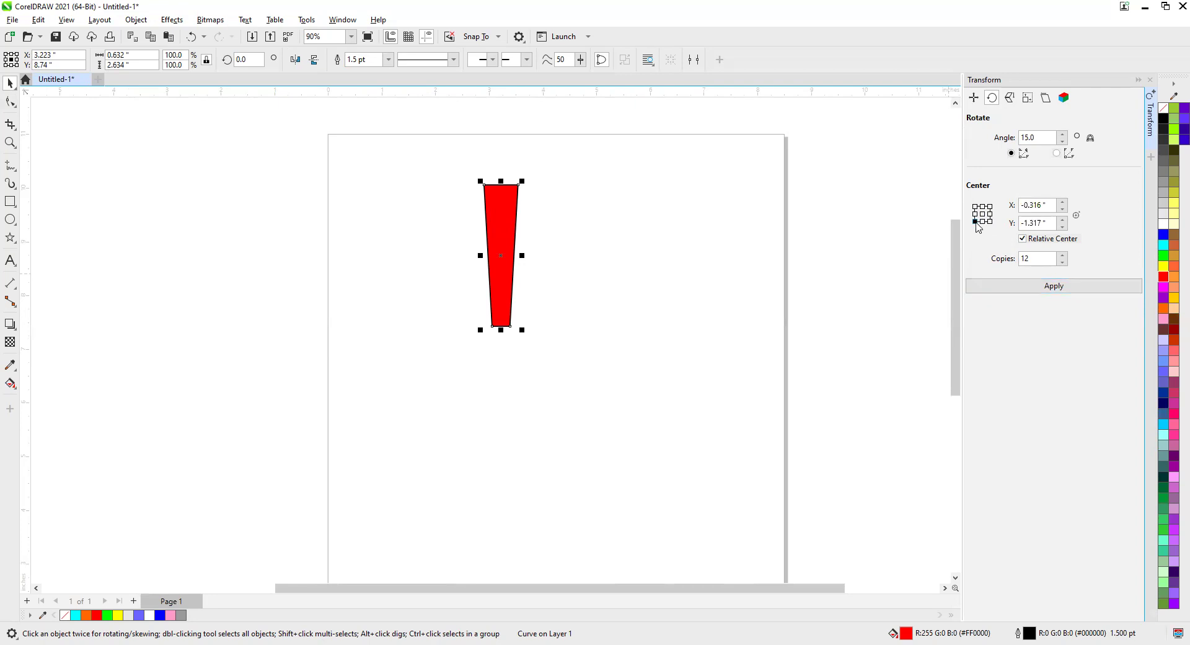
{"action": "left_click", "coordinate": [1036, 288]}
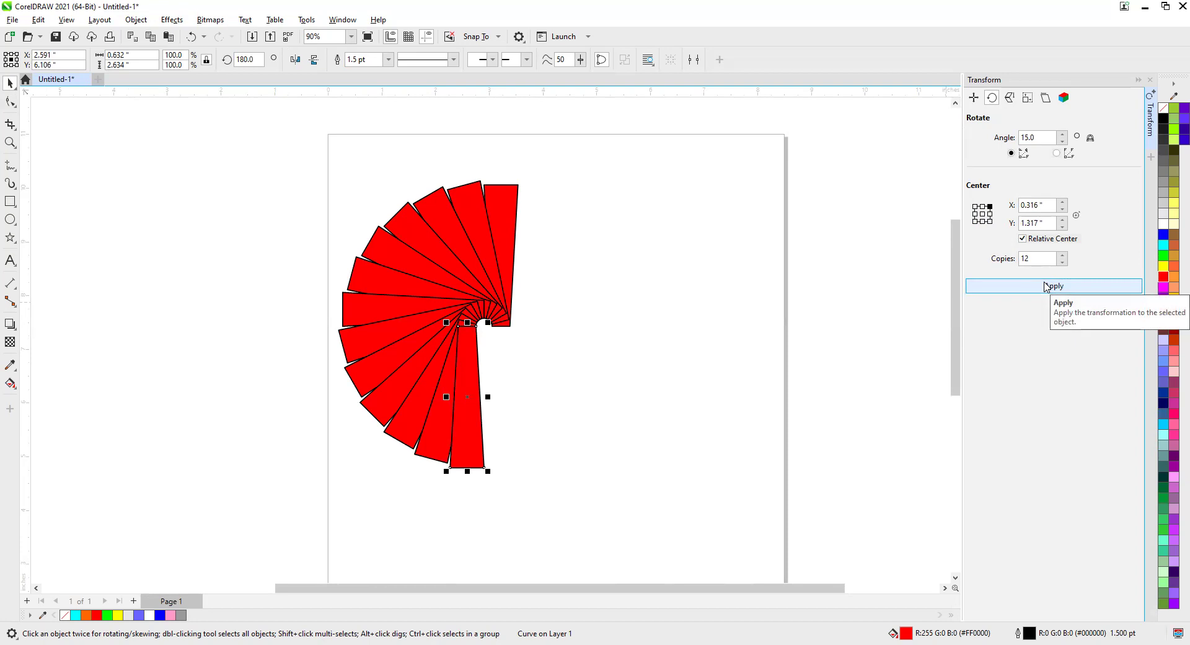
{"action": "key", "text": "ctrl+z"}
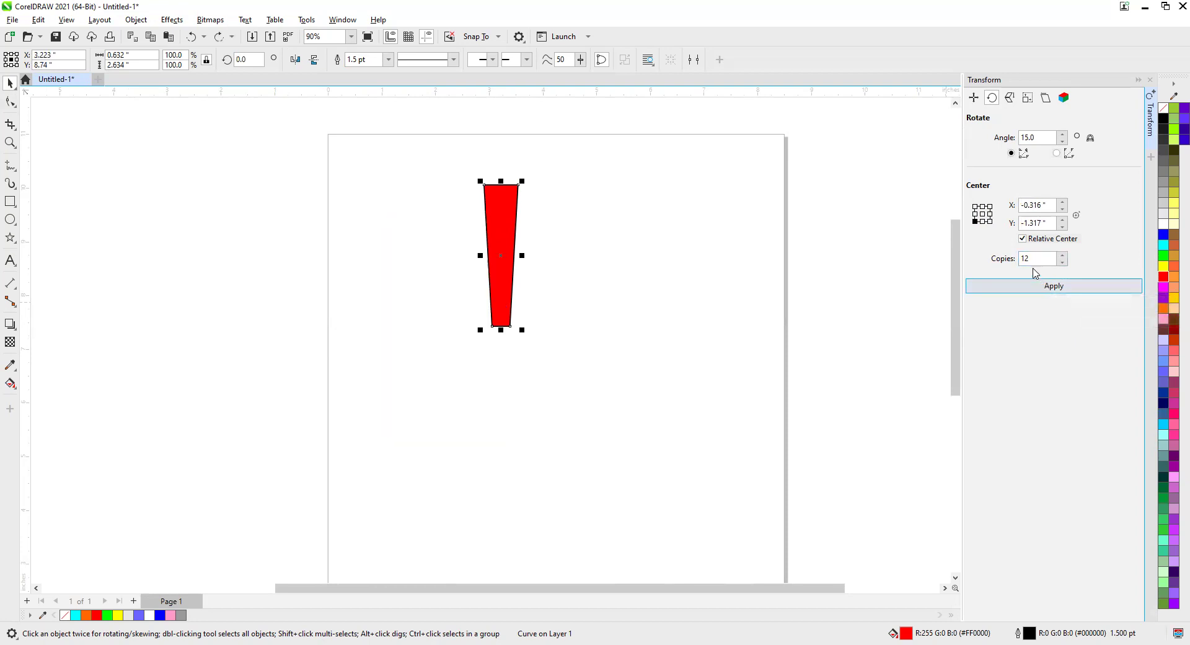
Step: Set the copies to 30, try the 15° rotation about the red shape's lower-left corner, and undo it
{"action": "double_click", "coordinate": [1036, 258]}
{"action": "type", "text": "30"}
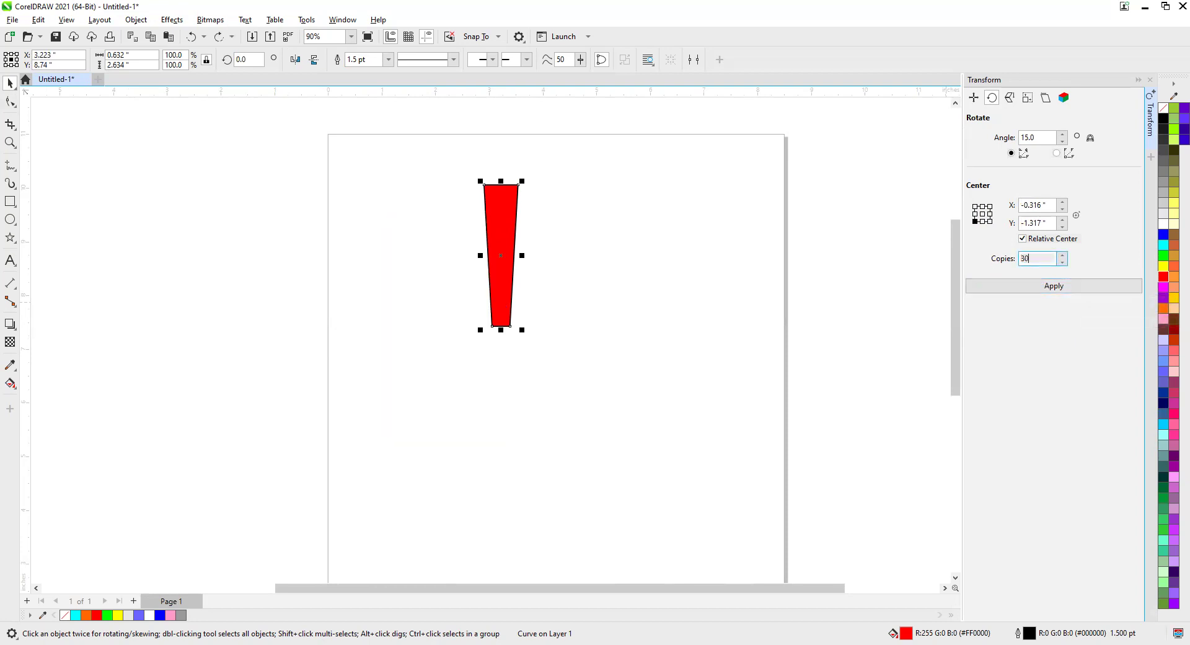
{"action": "left_click", "coordinate": [1068, 286]}
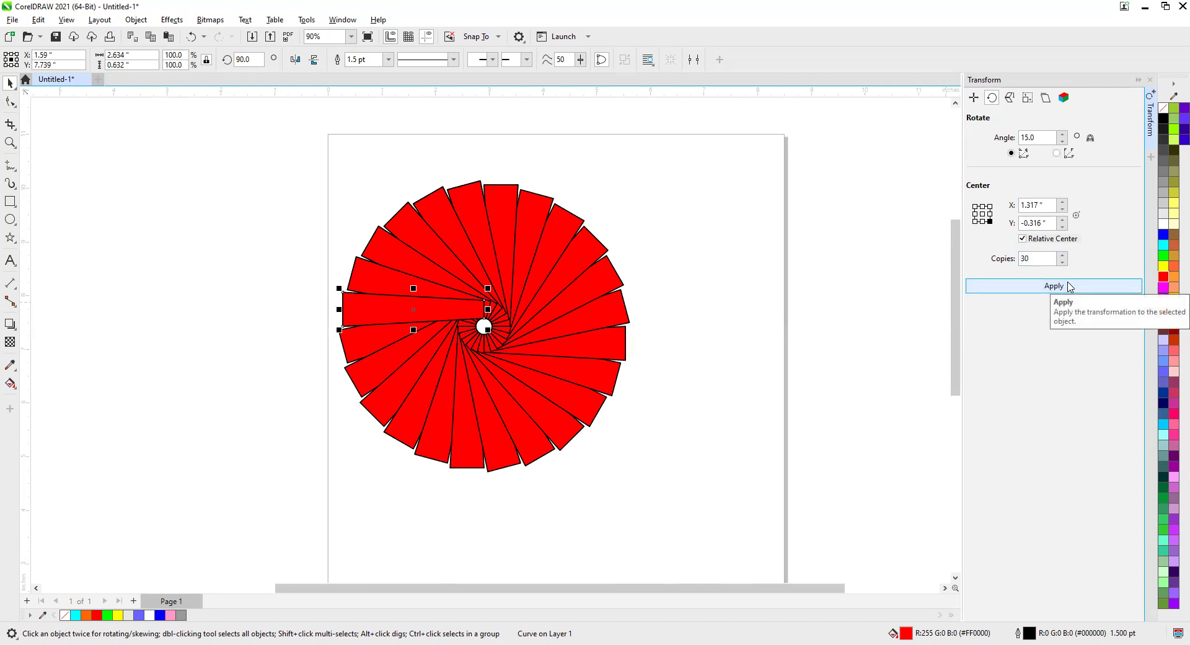
{"action": "key", "text": "ctrl+z"}
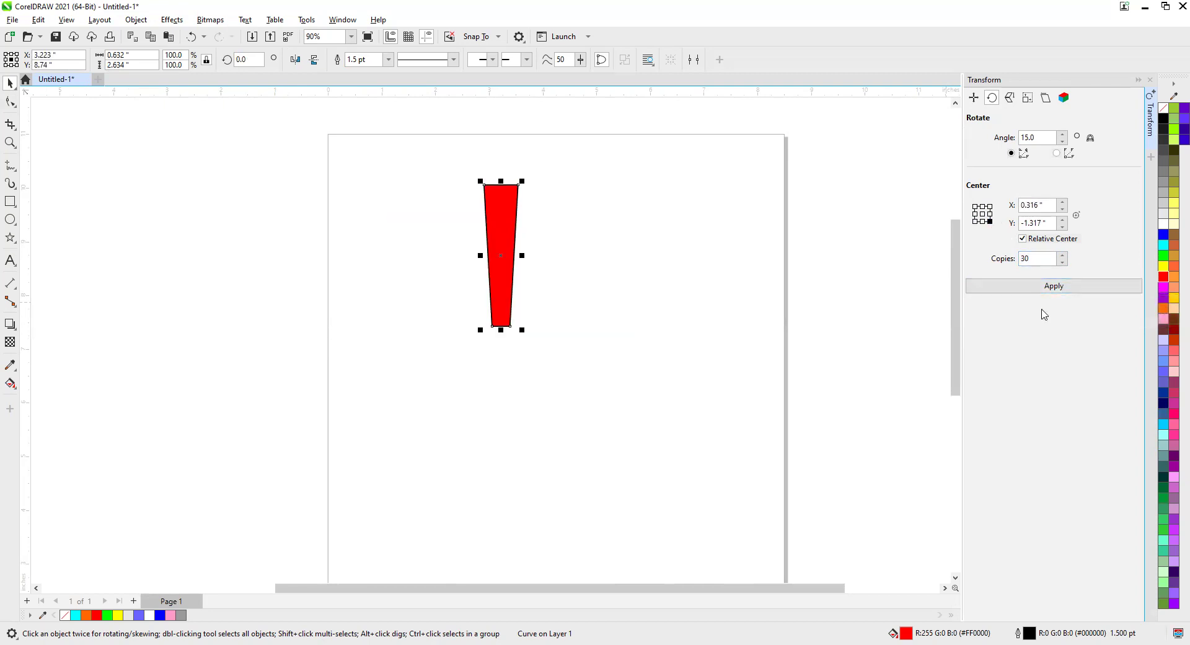
Step: Try the 15° rotation with 30 copies about the red shape's lower-right corner and its right middle point, undoing each attempt
{"action": "left_click", "coordinate": [1062, 288]}
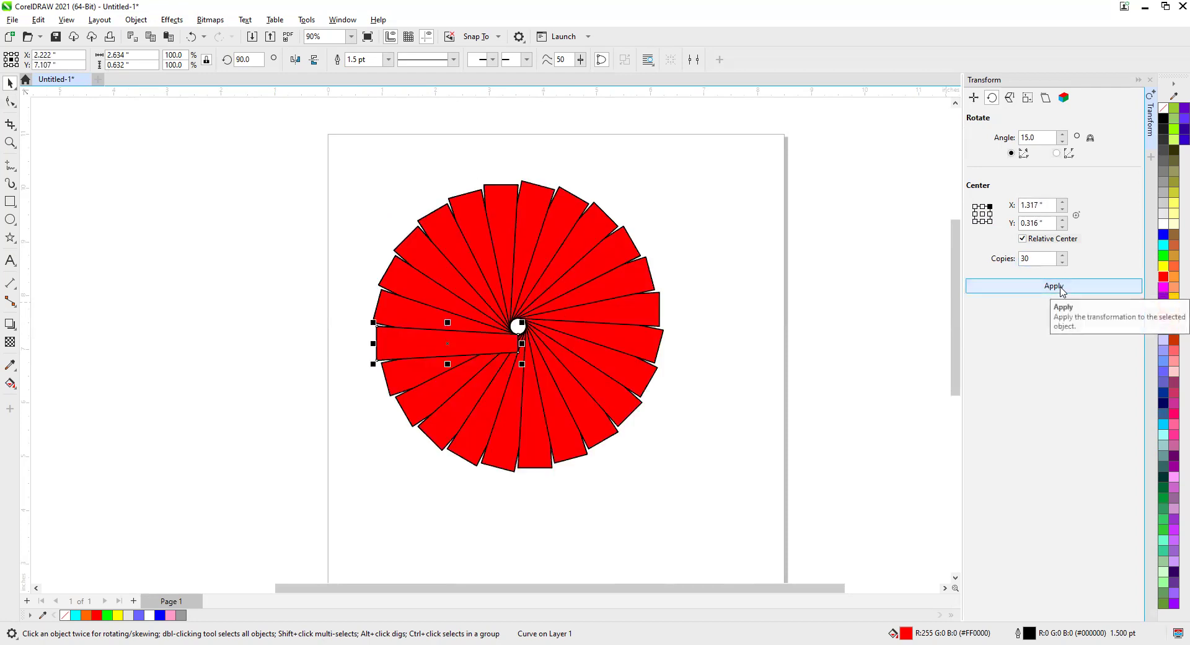
{"action": "key", "text": "ctrl+z"}
{"action": "left_click", "coordinate": [990, 213]}
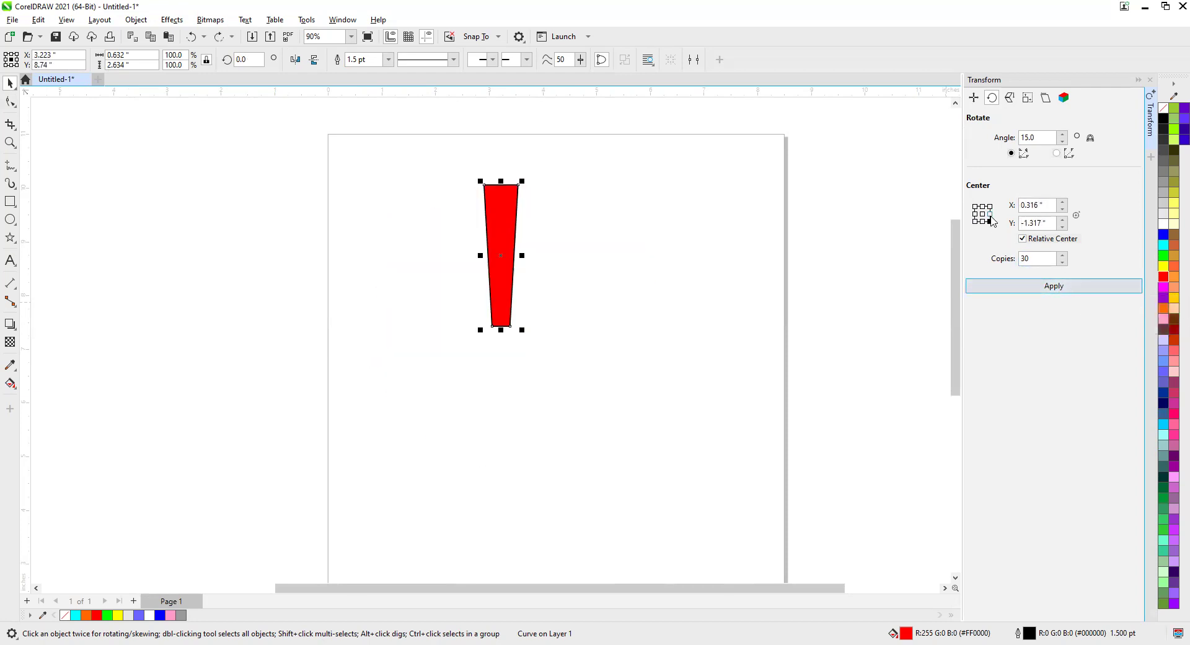
{"action": "left_click", "coordinate": [1048, 290]}
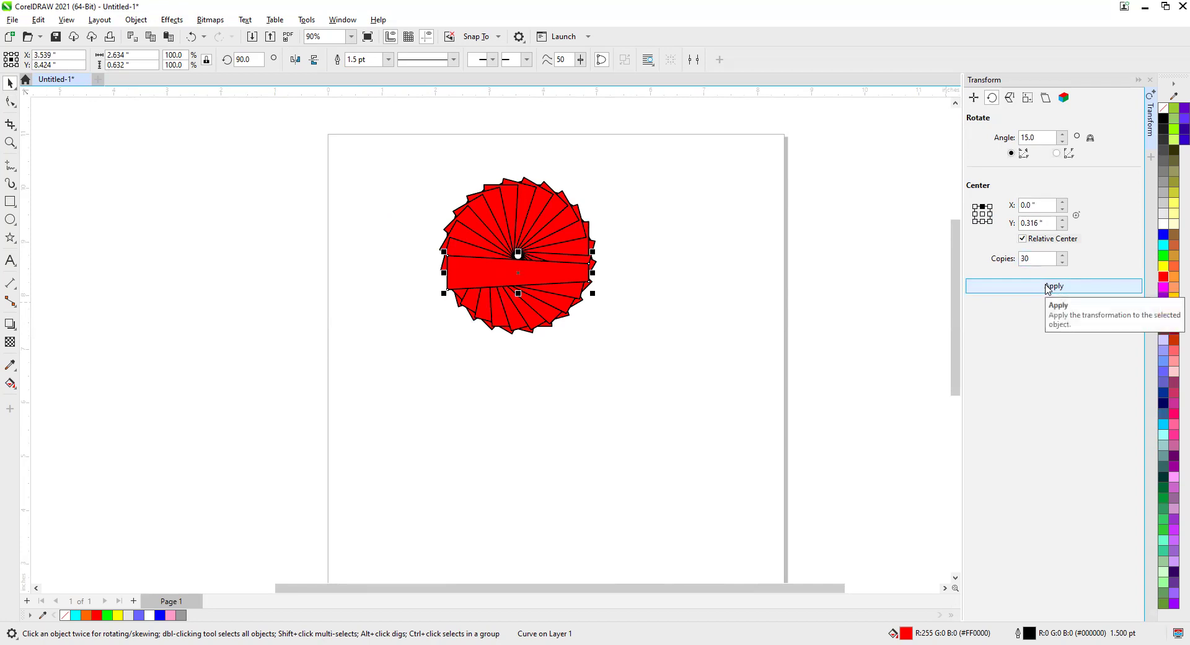
{"action": "key", "text": "ctrl+z"}
Step: Rotate the red shape by 15° with 30 copies about its lower-left corner to form a full wheel
{"action": "left_click", "coordinate": [986, 212]}
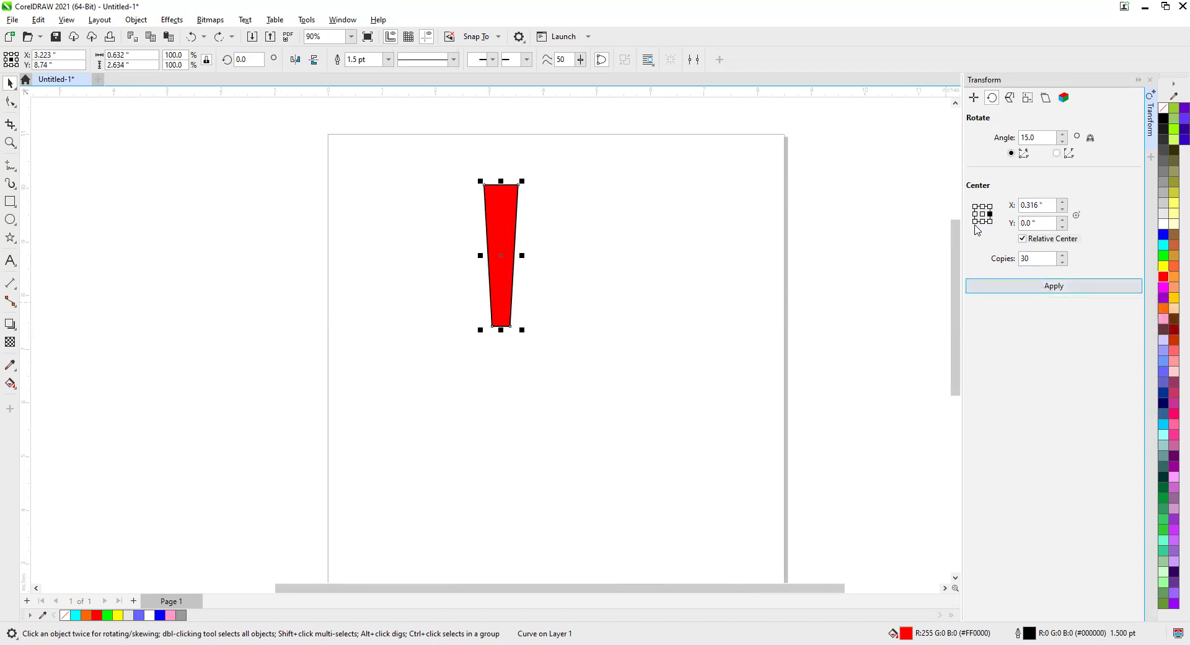
{"action": "left_click", "coordinate": [990, 222]}
{"action": "left_click", "coordinate": [1048, 286]}
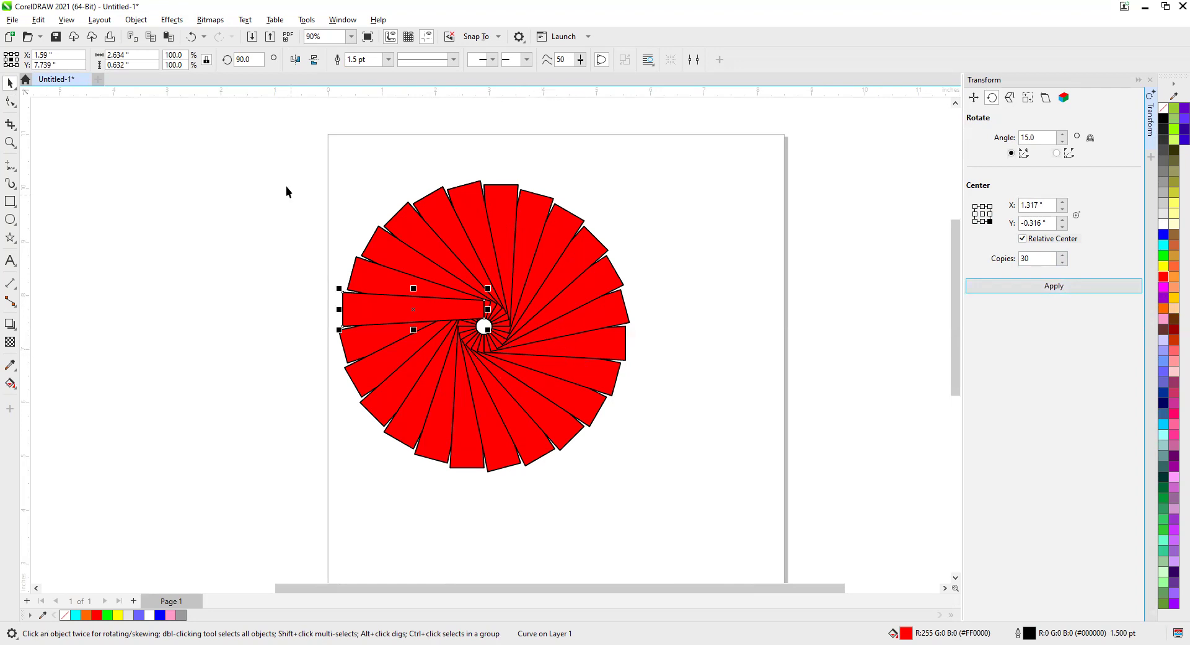
Step: Place a copy of the whole red wheel left of the page and delete the original wheel from the page
{"action": "left_click_drag", "start_coordinate": [290, 180], "coordinate": [709, 512]}
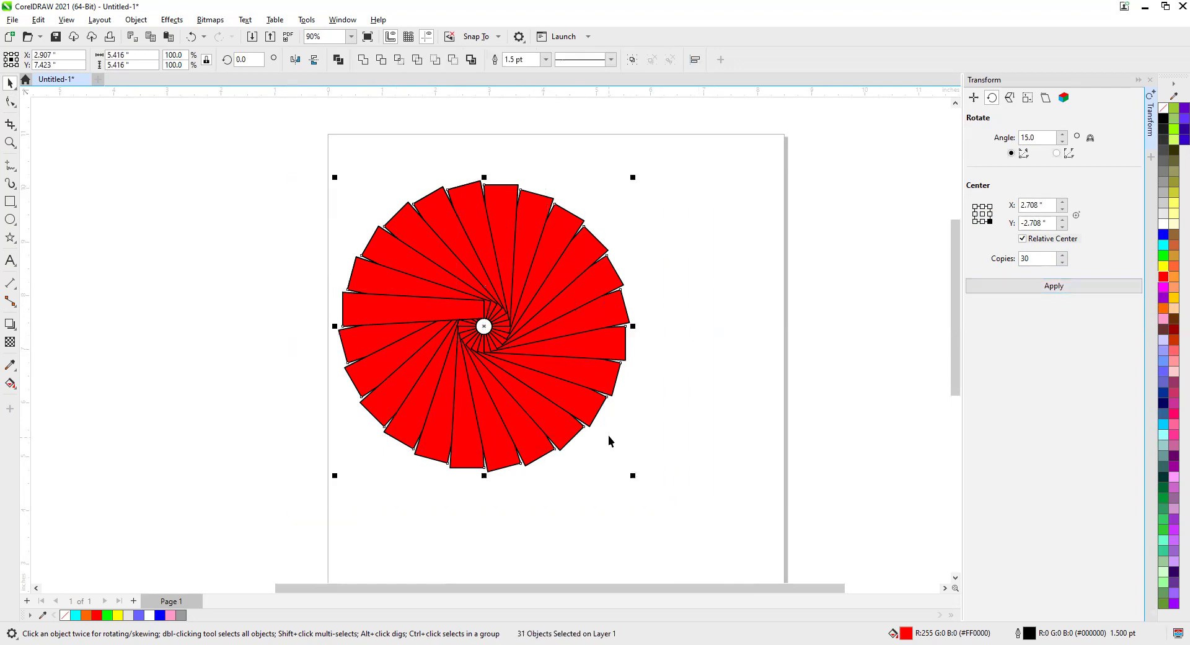
{"action": "left_click_drag", "start_coordinate": [542, 400], "coordinate": [233, 324]}
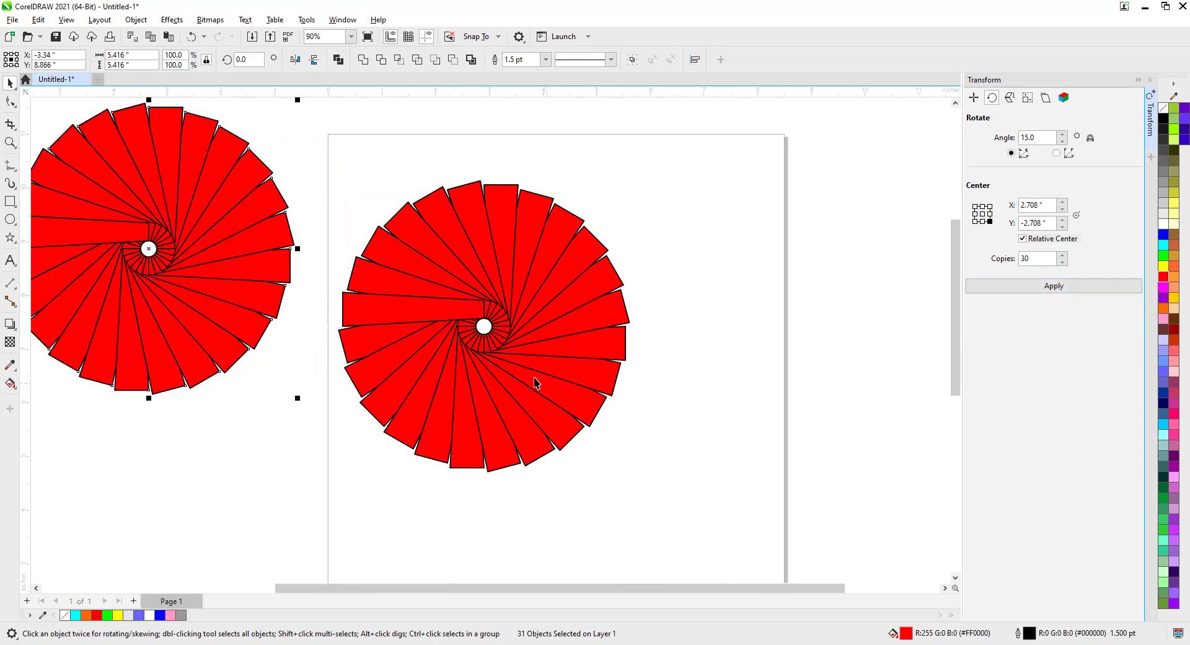
{"action": "left_click_drag", "start_coordinate": [318, 144], "coordinate": [712, 523]}
{"action": "key", "text": "Delete"}
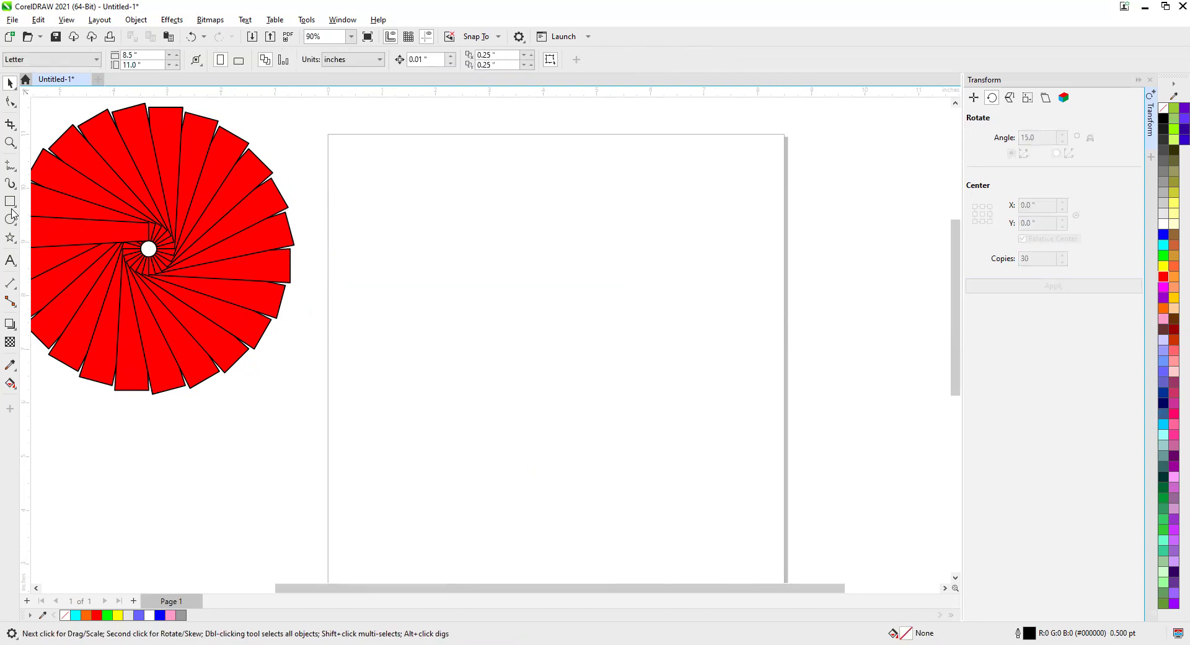
Step: Draw a narrow upright ellipse about 0.39 by 1.54 inches near the page's upper edge
{"action": "left_click", "coordinate": [10, 220]}
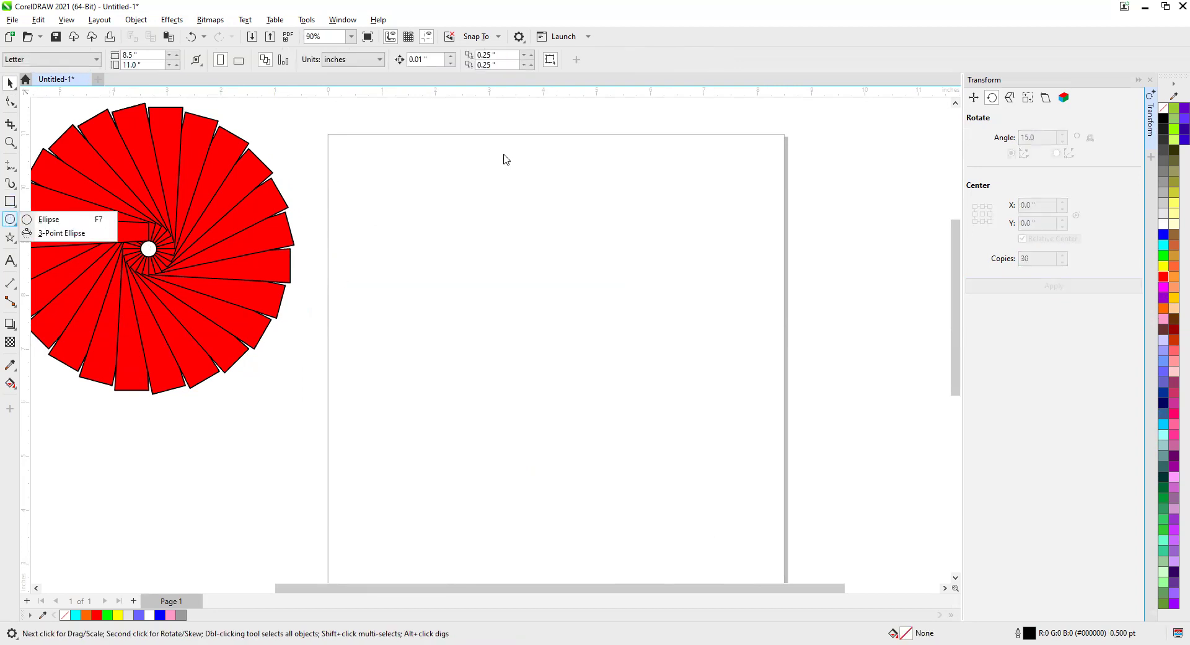
{"action": "left_click", "coordinate": [43, 221]}
{"action": "mouse_move", "coordinate": [507, 161]}
{"action": "left_mouse_down"}
{"action": "mouse_move", "coordinate": [540, 256]}
{"action": "mouse_move", "coordinate": [531, 247]}
{"action": "left_mouse_up"}
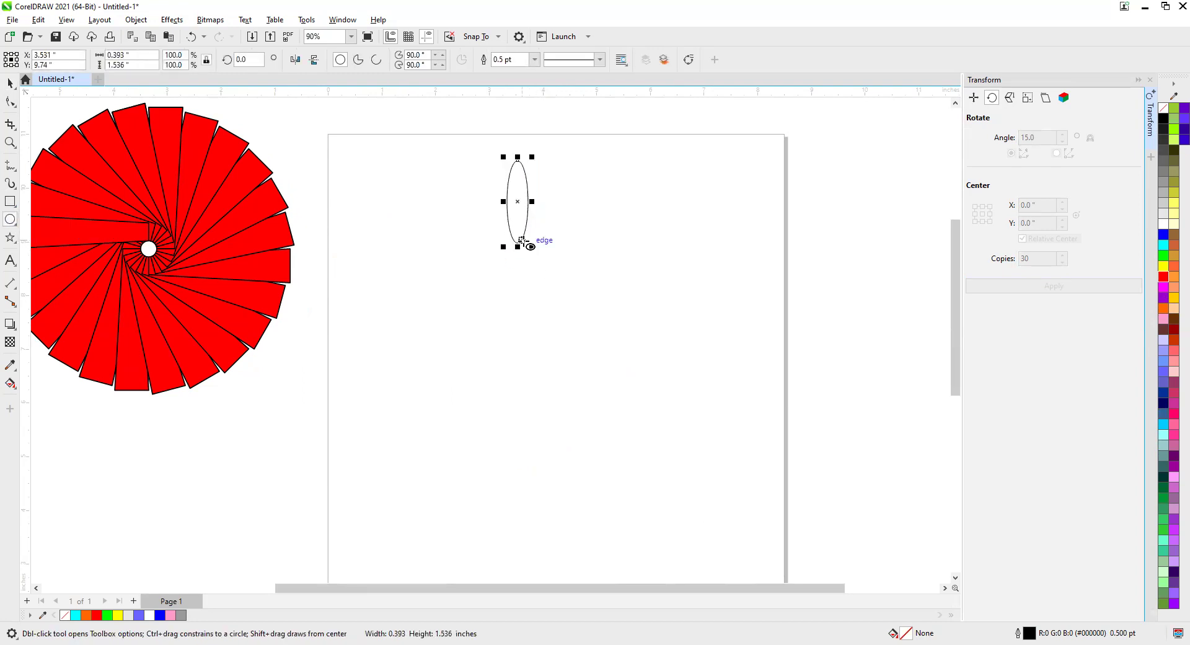
Step: Fill the ellipse with green and set its outline width to 1.0 pt
{"action": "left_click", "coordinate": [1161, 256]}
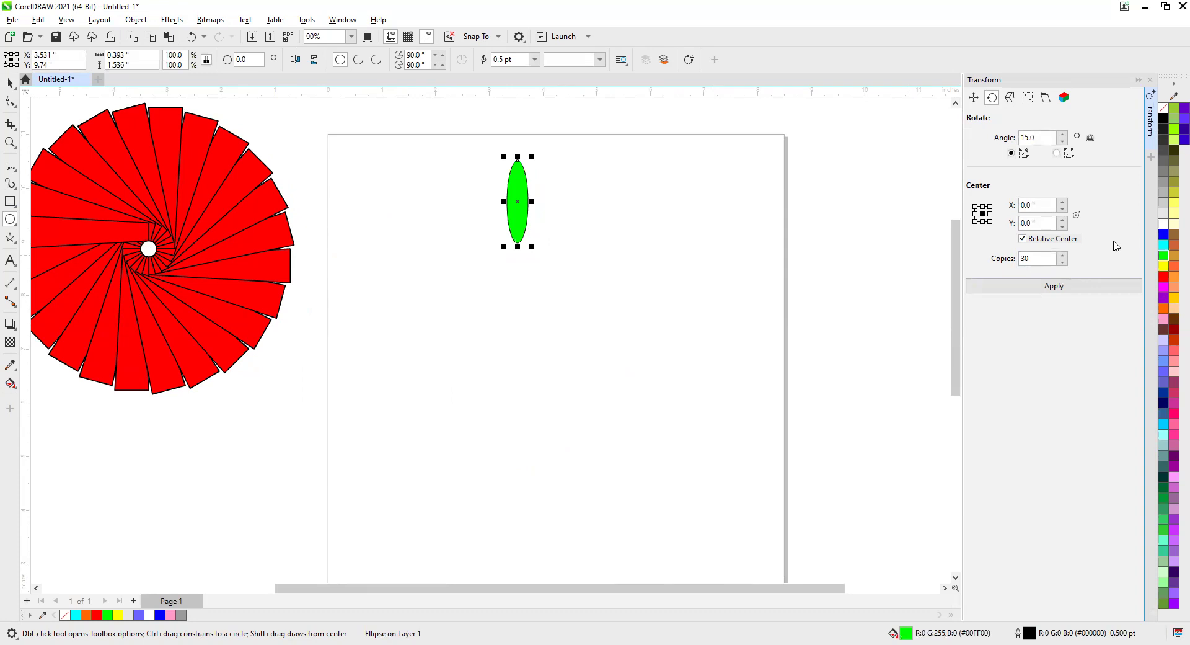
{"action": "left_click", "coordinate": [522, 60]}
{"action": "left_click", "coordinate": [535, 60]}
{"action": "left_click", "coordinate": [517, 109]}
Step: Try rotating the ellipse by 15° with 30 copies about a centre moved about 1.38 inches below its middle, and undo it
{"action": "left_click", "coordinate": [518, 199]}
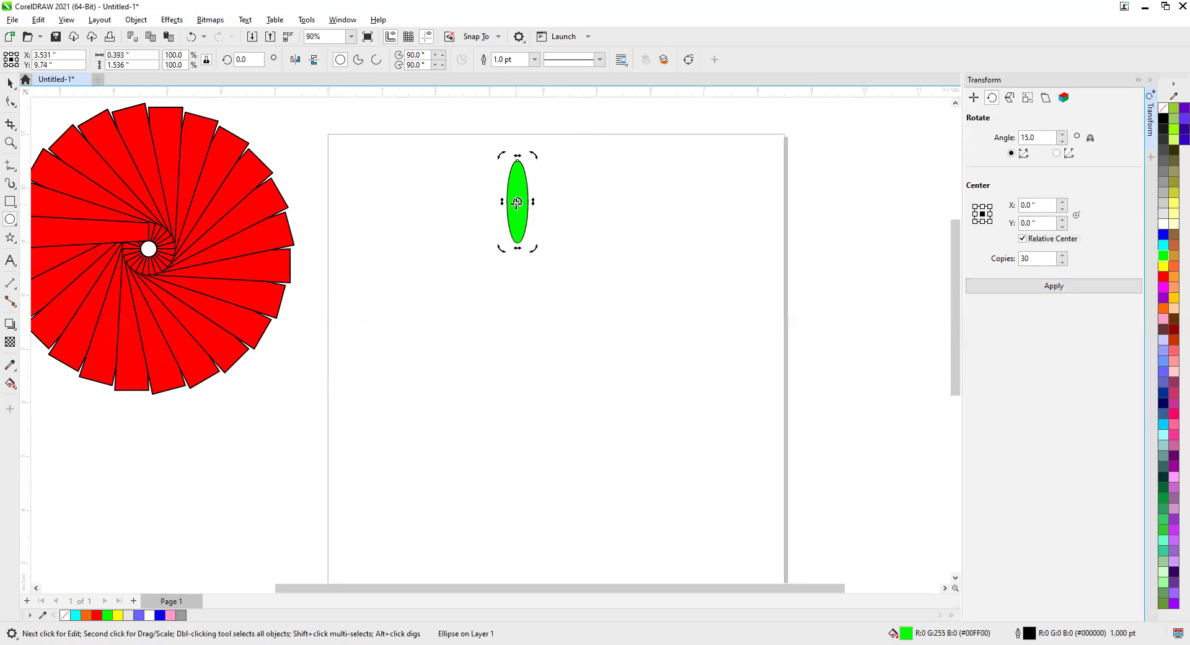
{"action": "left_click_drag", "start_coordinate": [517, 276], "coordinate": [517, 276]}
{"action": "left_click", "coordinate": [1067, 287]}
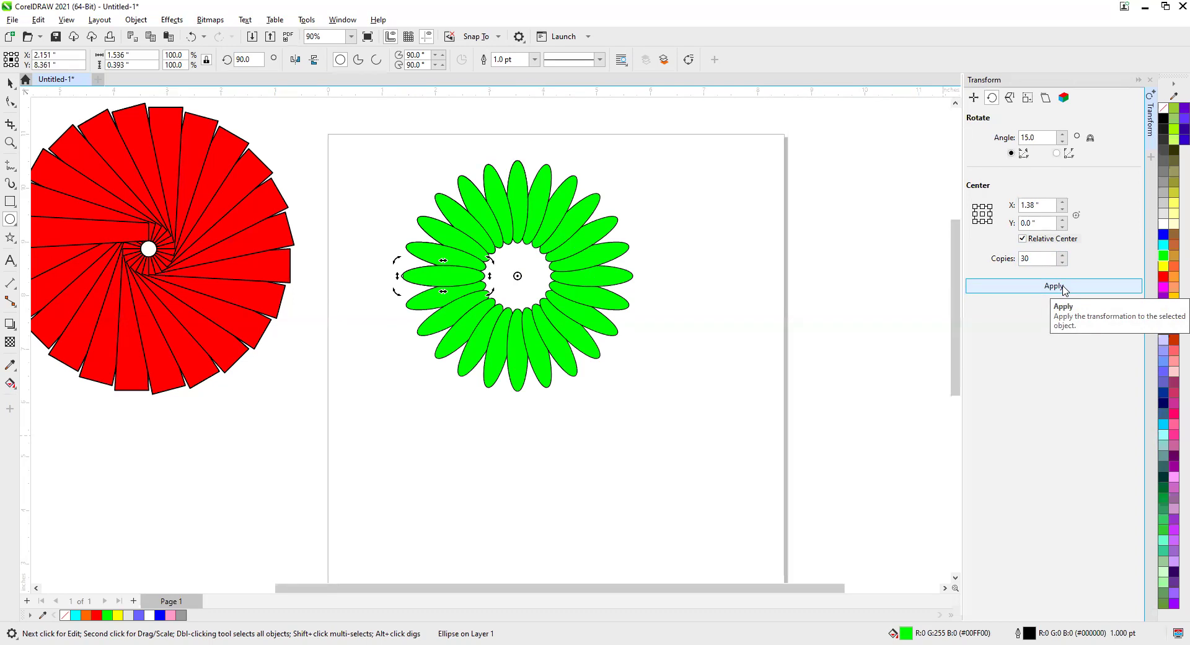
{"action": "key", "text": "ctrl+z"}
Step: Try the 15° rotation with 30 copies about the ellipse's bottom middle point and its lower-right corner, undoing each attempt
{"action": "left_click", "coordinate": [983, 223]}
{"action": "left_click", "coordinate": [1052, 285]}
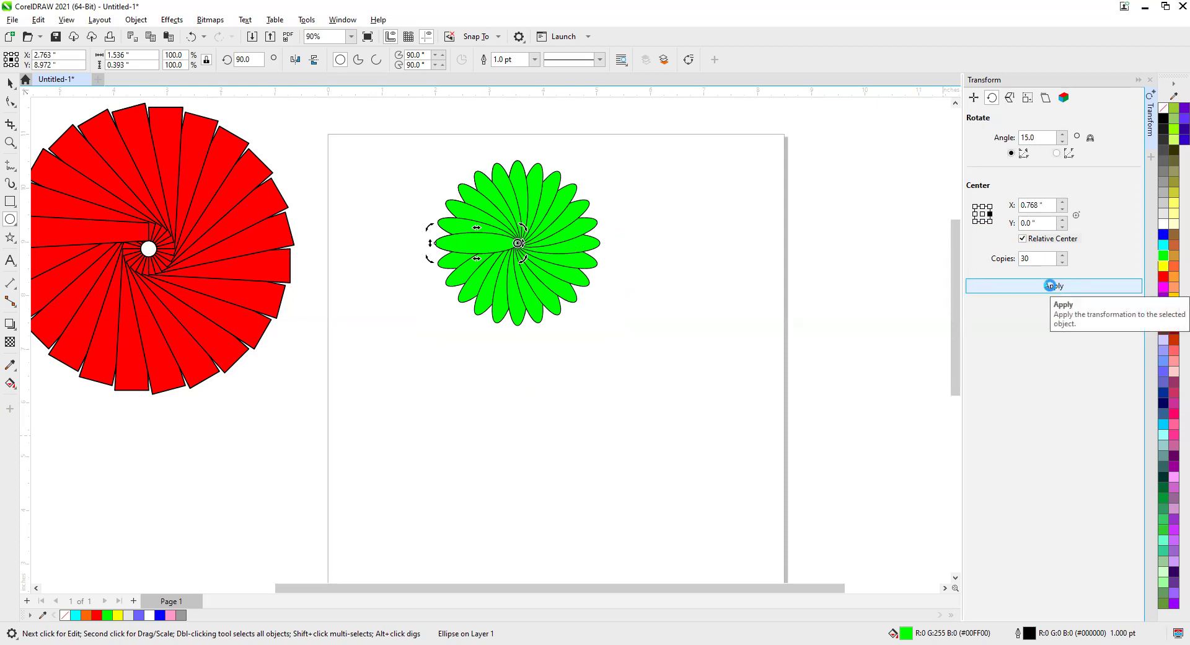
{"action": "key", "text": "ctrl+z"}
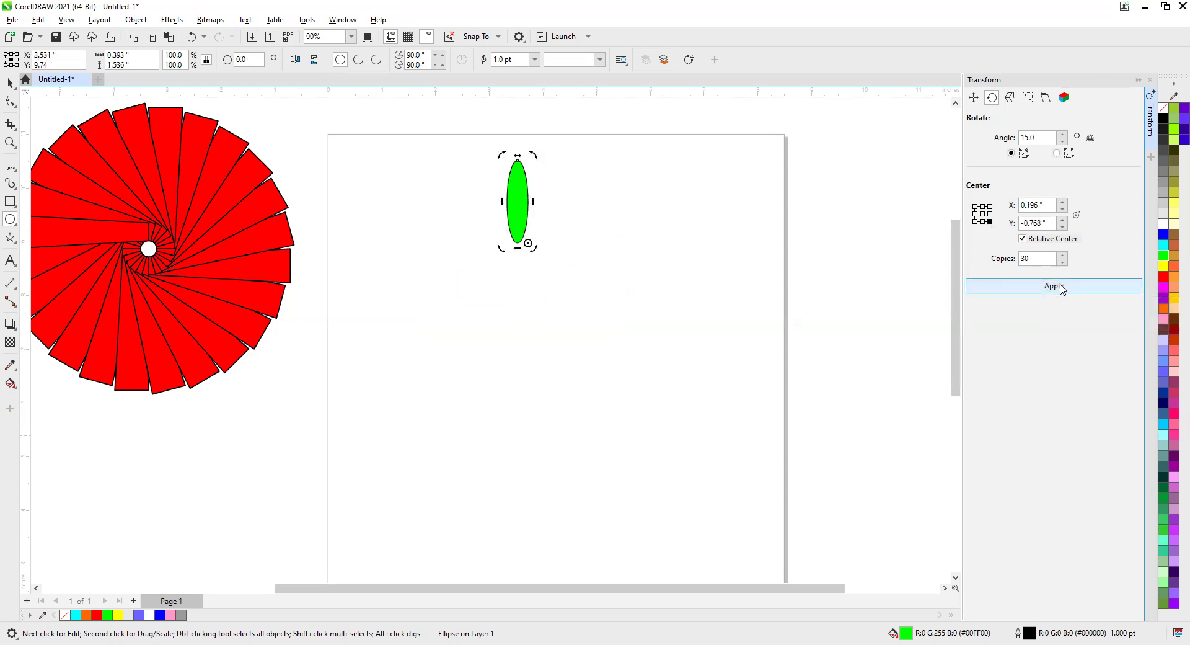
{"action": "left_click", "coordinate": [1060, 286]}
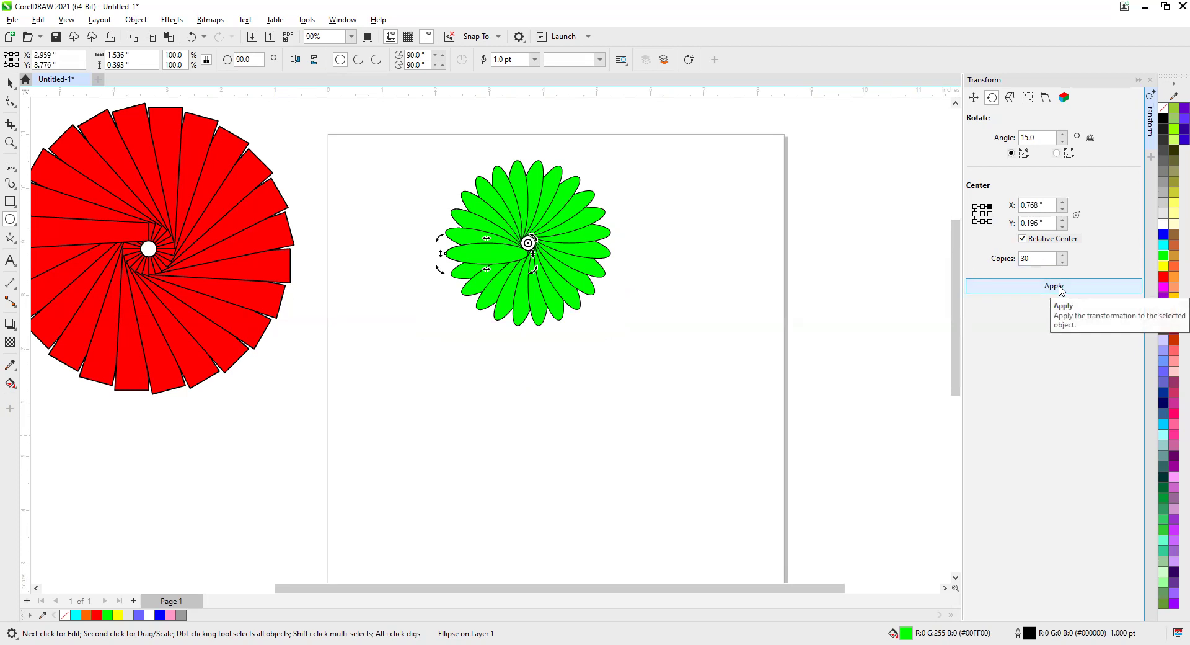
{"action": "key", "text": "ctrl+z"}
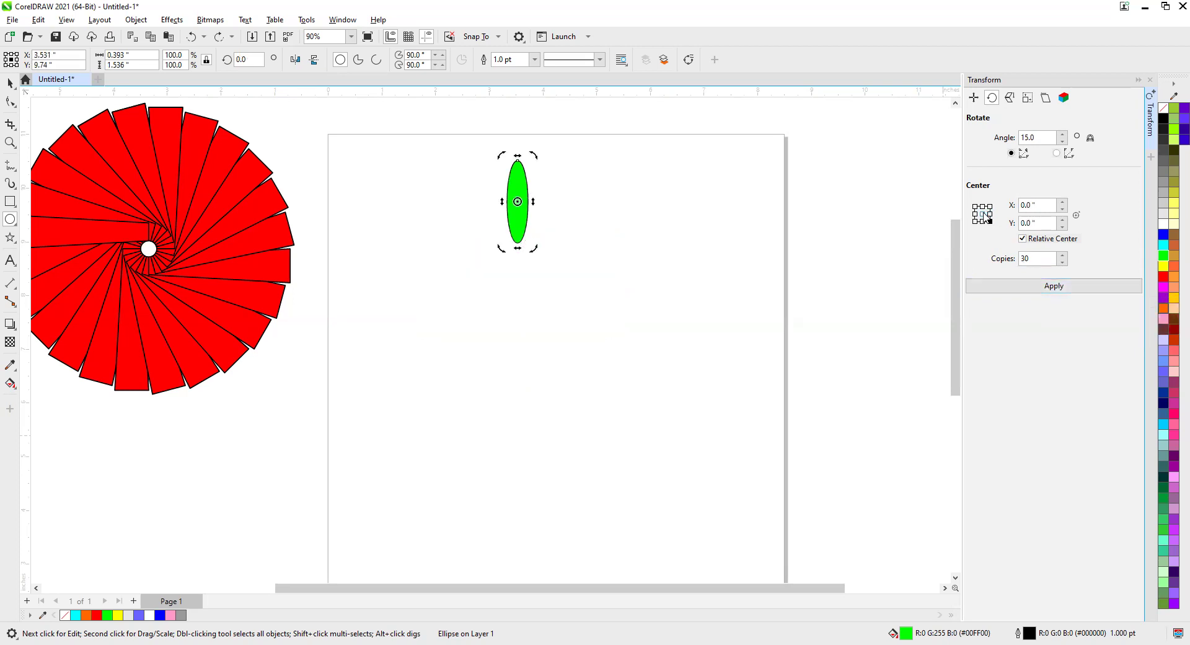
Step: Move the ellipse's rotation centre about 1.53 inches below its middle and apply the 15° rotation with 30 copies
{"action": "left_click_drag", "start_coordinate": [516, 203], "coordinate": [514, 283]}
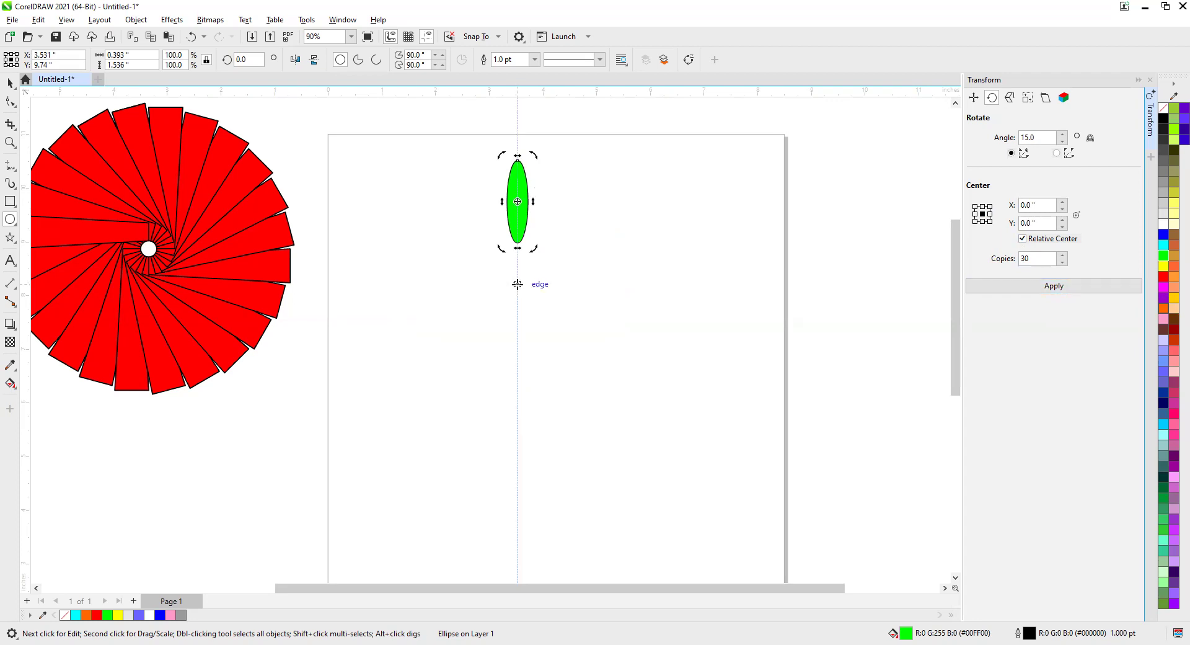
{"action": "left_click", "coordinate": [1054, 286]}
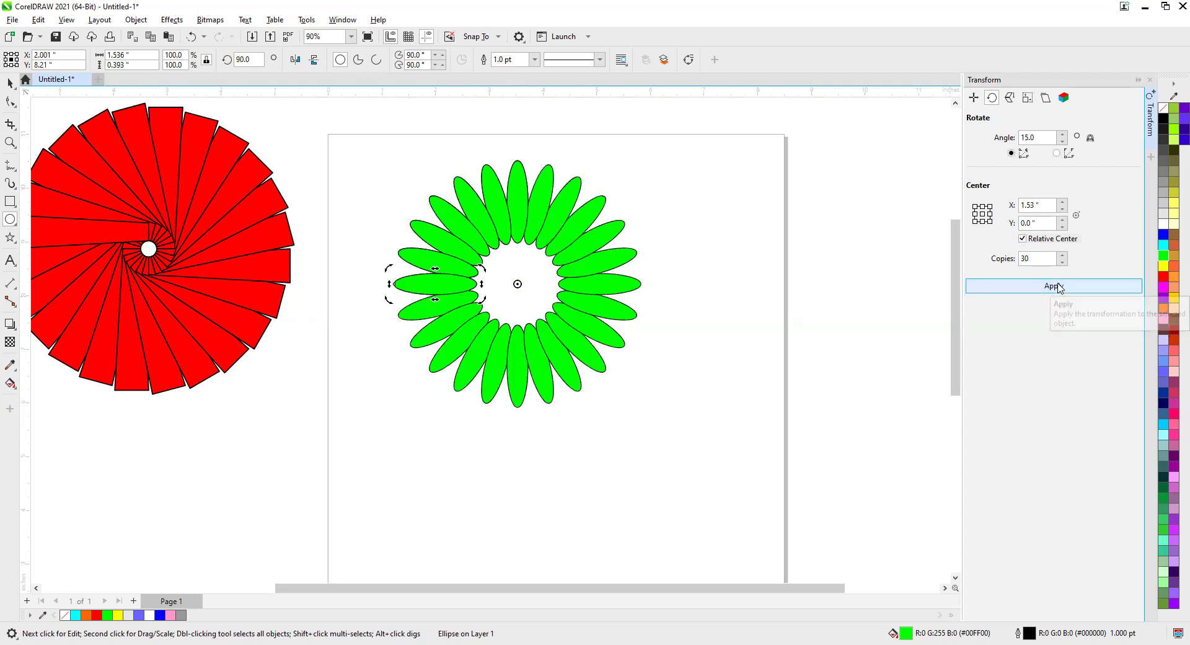
Step: Group all the green ellipses of the ring and move the group off the page, above its upper-left corner
{"action": "left_click", "coordinate": [10, 82]}
{"action": "left_click_drag", "start_coordinate": [312, 140], "coordinate": [683, 374]}
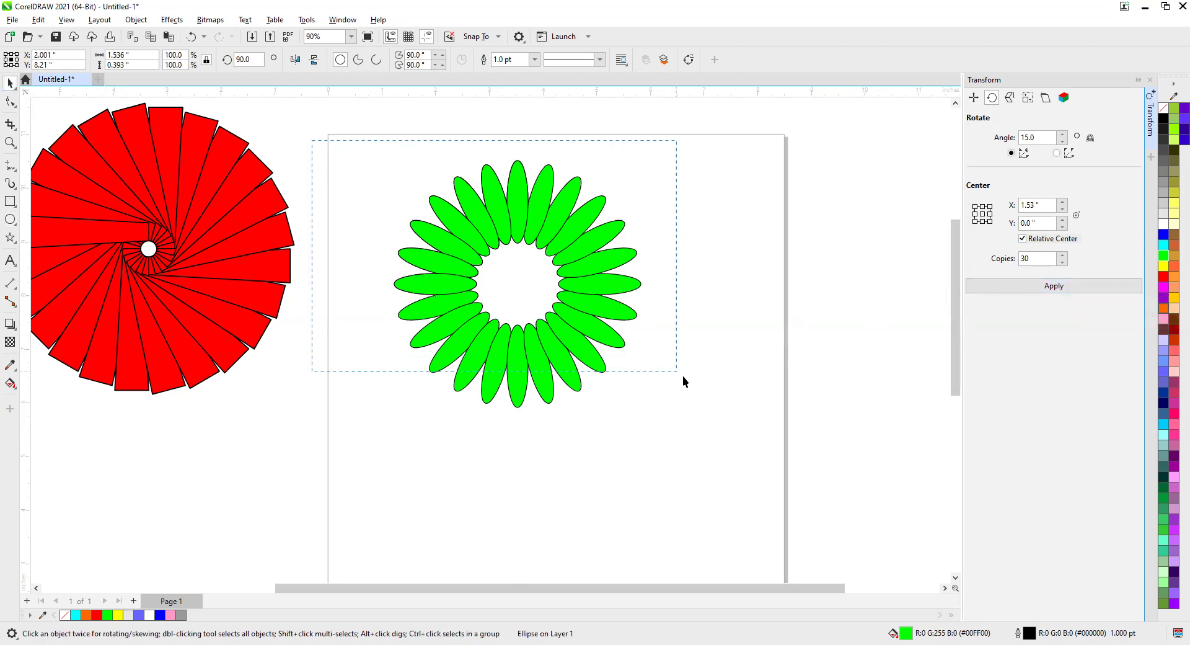
{"action": "left_click_drag", "start_coordinate": [745, 493], "coordinate": [745, 493]}
{"action": "scroll", "coordinate": [727, 444], "scroll_direction": "down", "scroll_amount": 4}
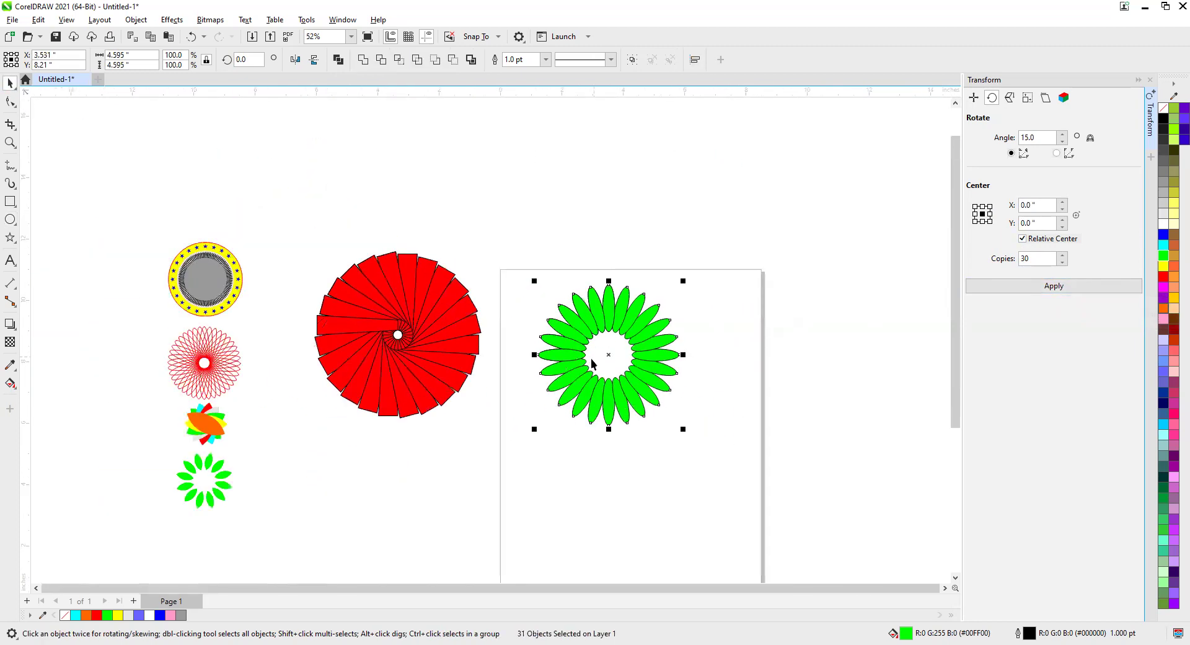
{"action": "key", "text": "ctrl+g"}
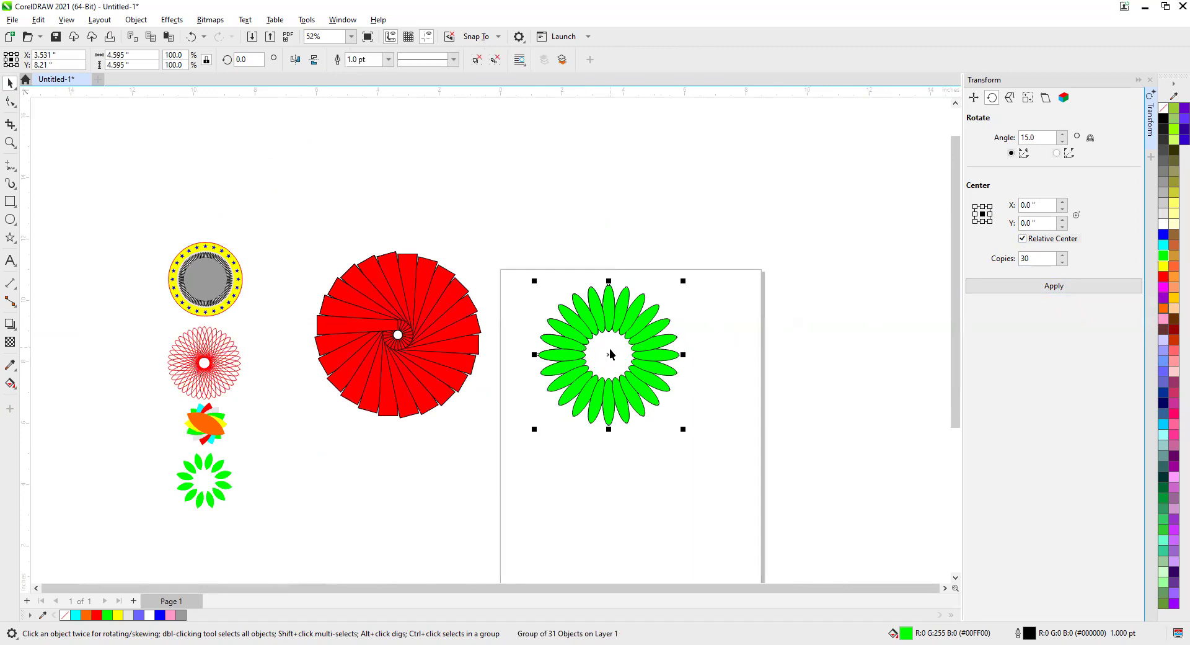
{"action": "left_click_drag", "start_coordinate": [611, 357], "coordinate": [516, 199]}
Step: Switch the transformation to Scale and Mirror, then draw a square of about 1.94 inches and place it in the page's upper part
{"action": "scroll", "coordinate": [630, 373], "scroll_direction": "up", "scroll_amount": 2}
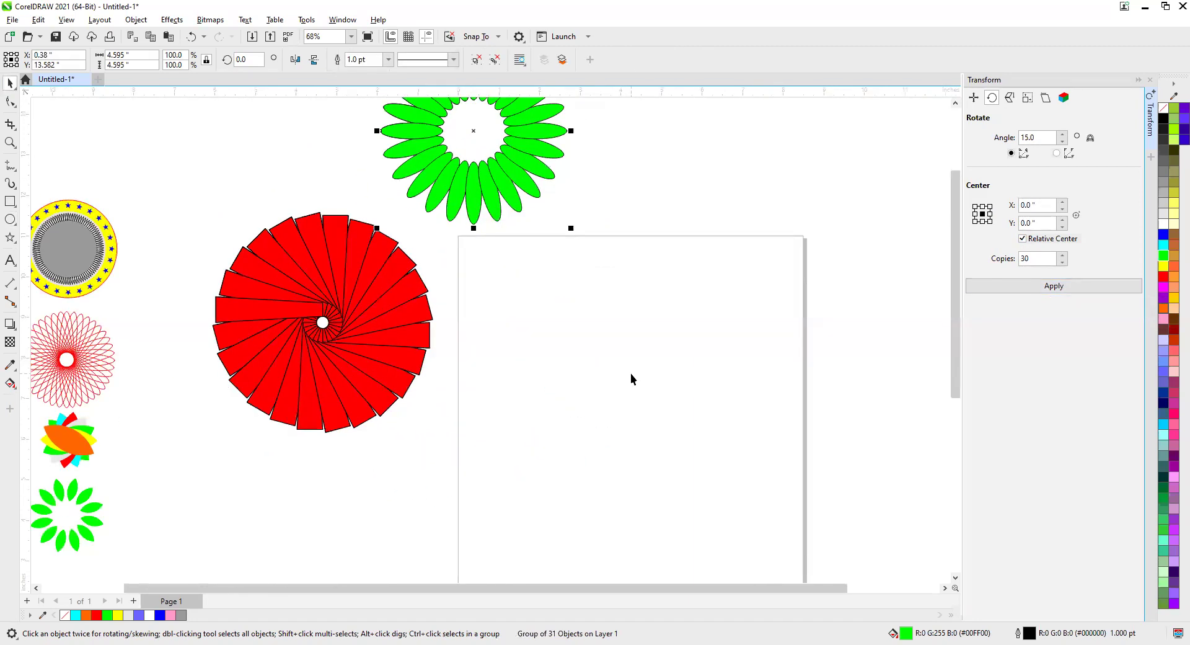
{"action": "left_click", "coordinate": [1010, 98]}
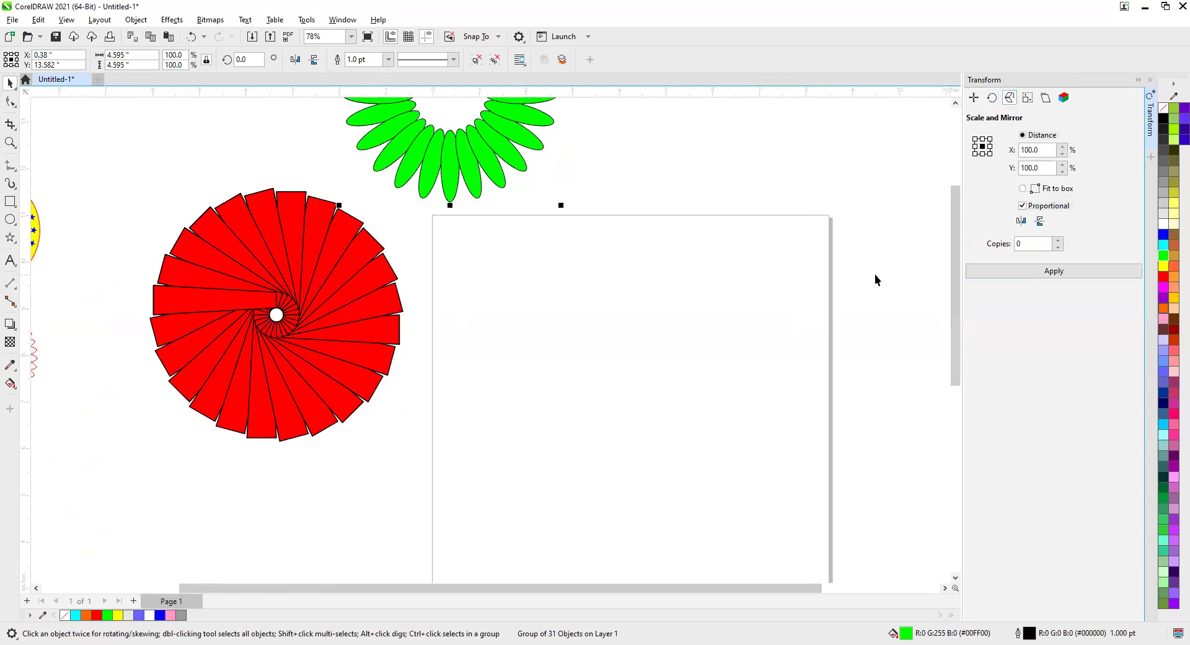
{"action": "left_click", "coordinate": [10, 202]}
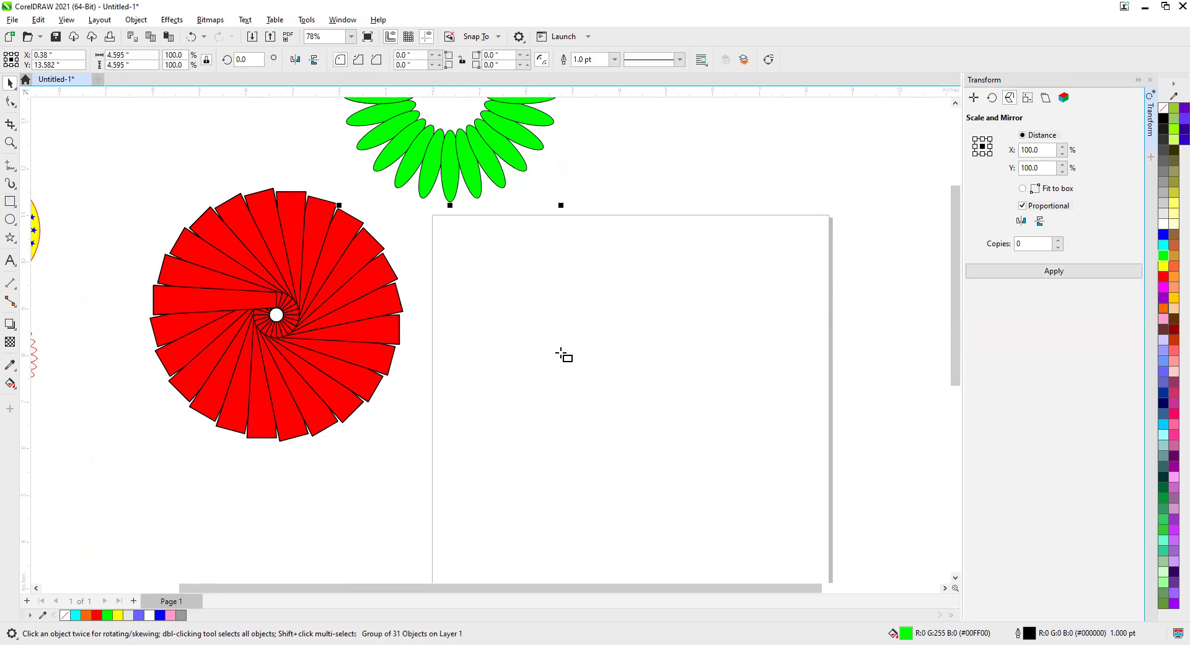
{"action": "left_click_drag", "start_coordinate": [526, 267], "coordinate": [570, 310]}
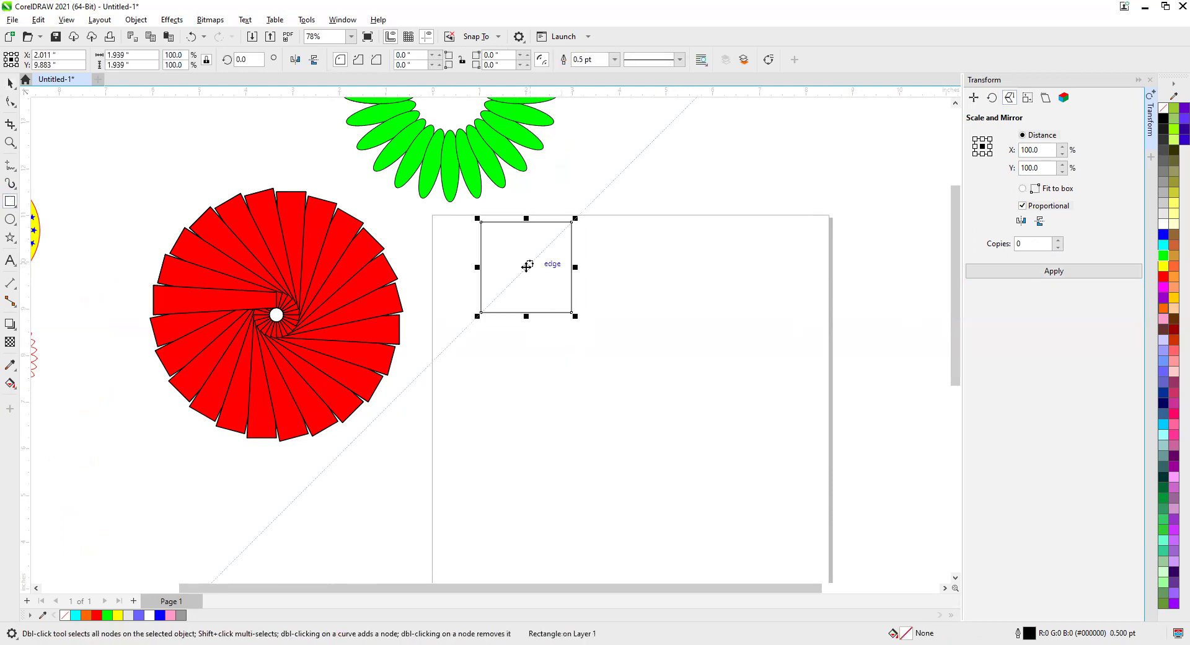
{"action": "left_click_drag", "start_coordinate": [545, 263], "coordinate": [591, 296]}
Step: Fill the square with green and set its outline width to 1.5 pt
{"action": "left_click", "coordinate": [1165, 255]}
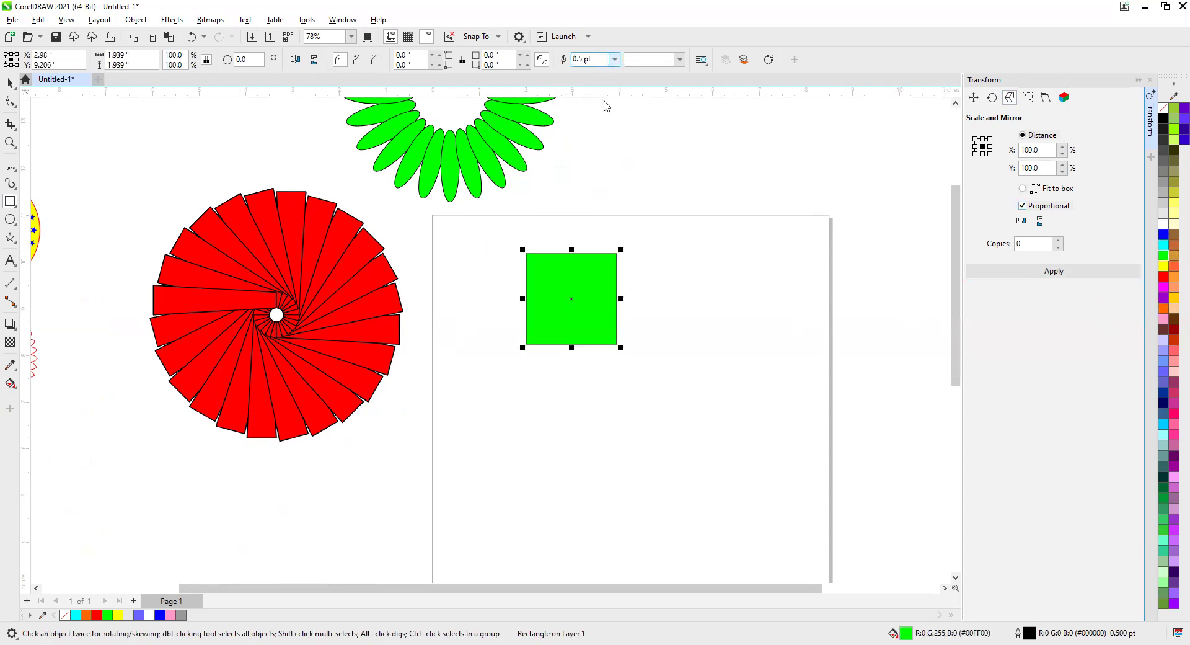
{"action": "left_click", "coordinate": [614, 59]}
{"action": "left_click", "coordinate": [601, 119]}
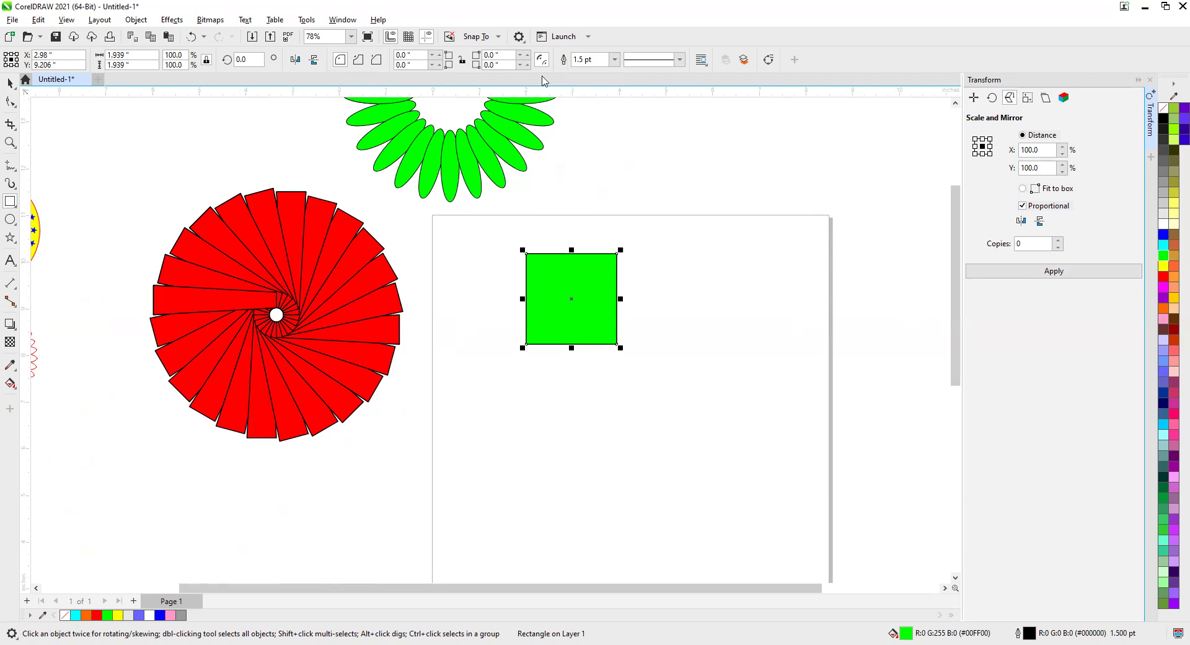
Step: Round the green square's upper-right and lower-left corners with a 1-inch radius to form a leaf shape
{"action": "left_click", "coordinate": [506, 55]}
{"action": "type", "text": "1"}
{"action": "key", "text": "Return"}
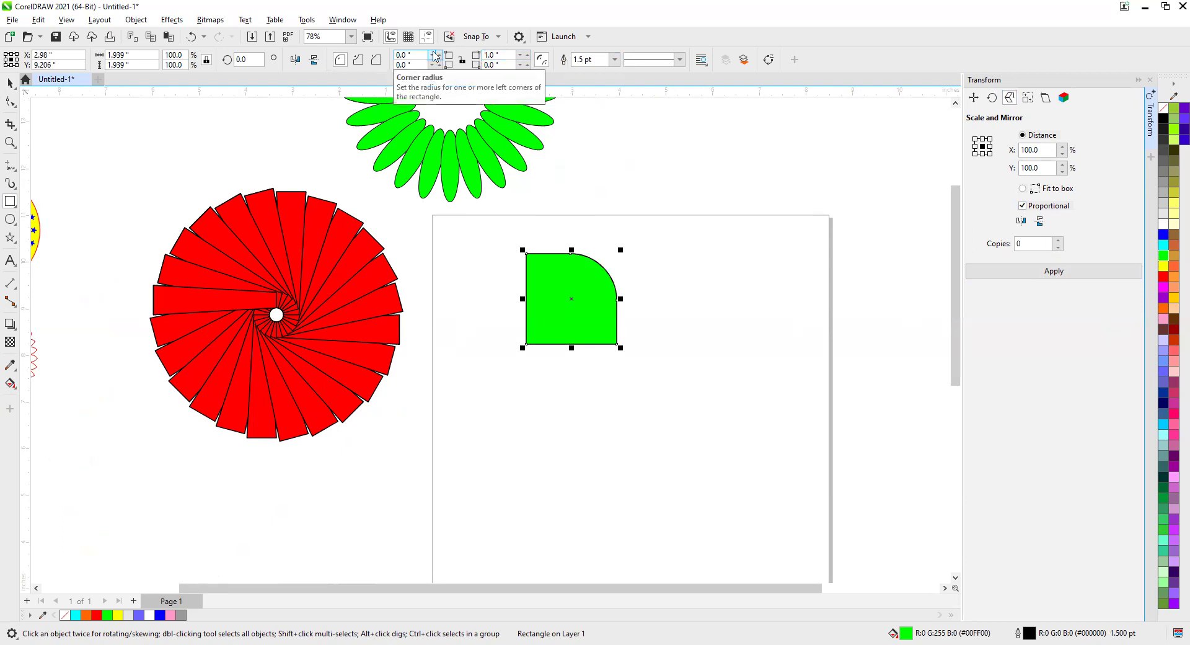
{"action": "left_click", "coordinate": [412, 64]}
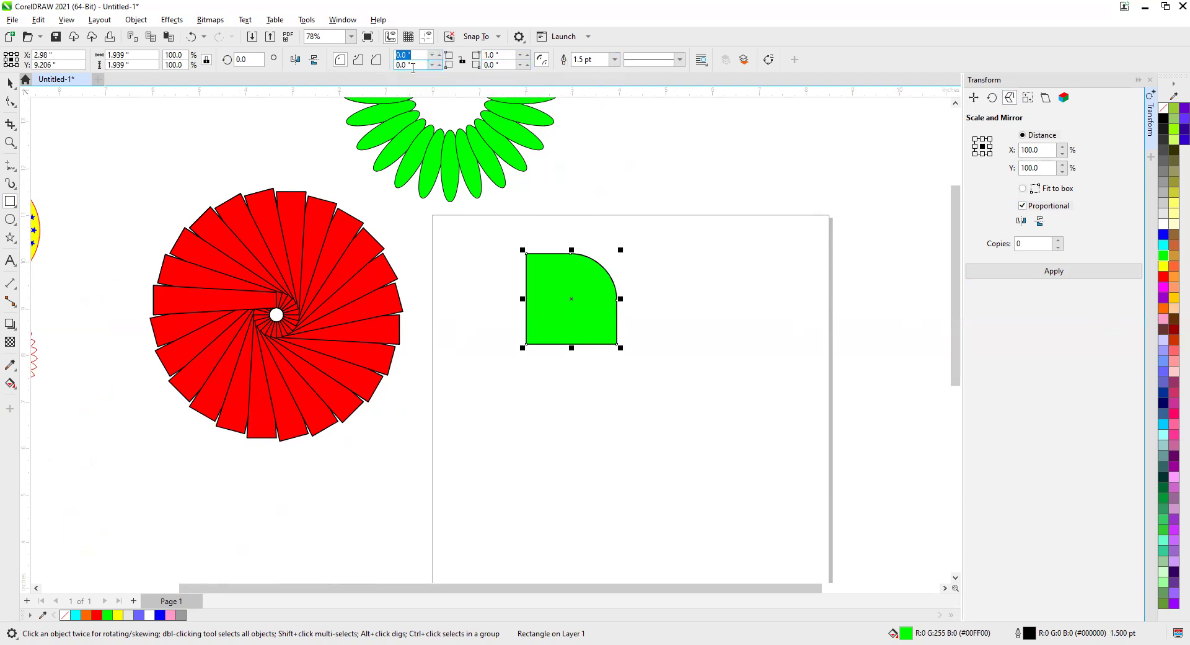
{"action": "type", "text": "1"}
{"action": "key", "text": "Return"}
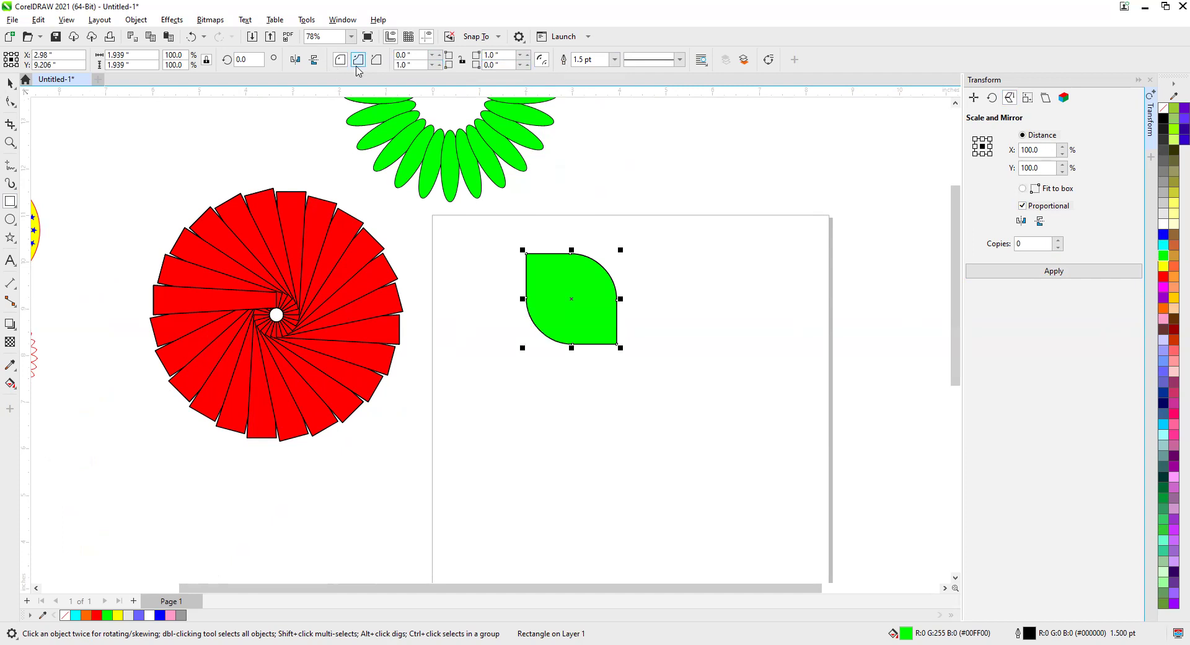
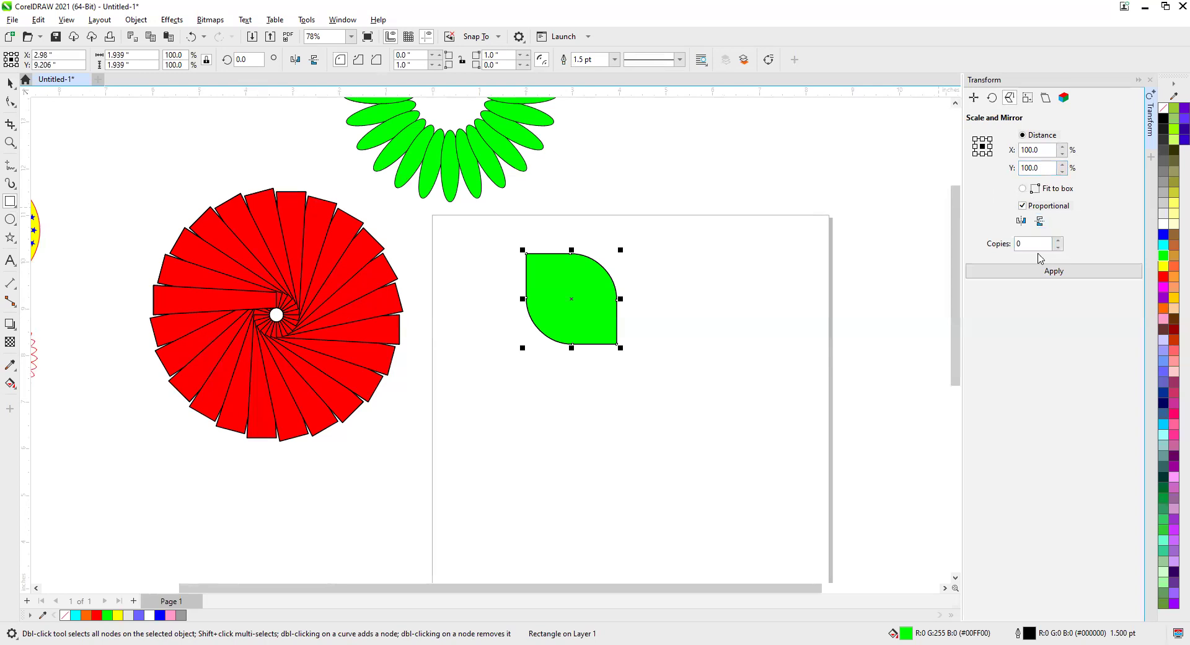
Step: Apply the Scale and Mirror transformation to the leaf at 100% horizontally and vertically with one copy
{"action": "left_click", "coordinate": [1060, 240]}
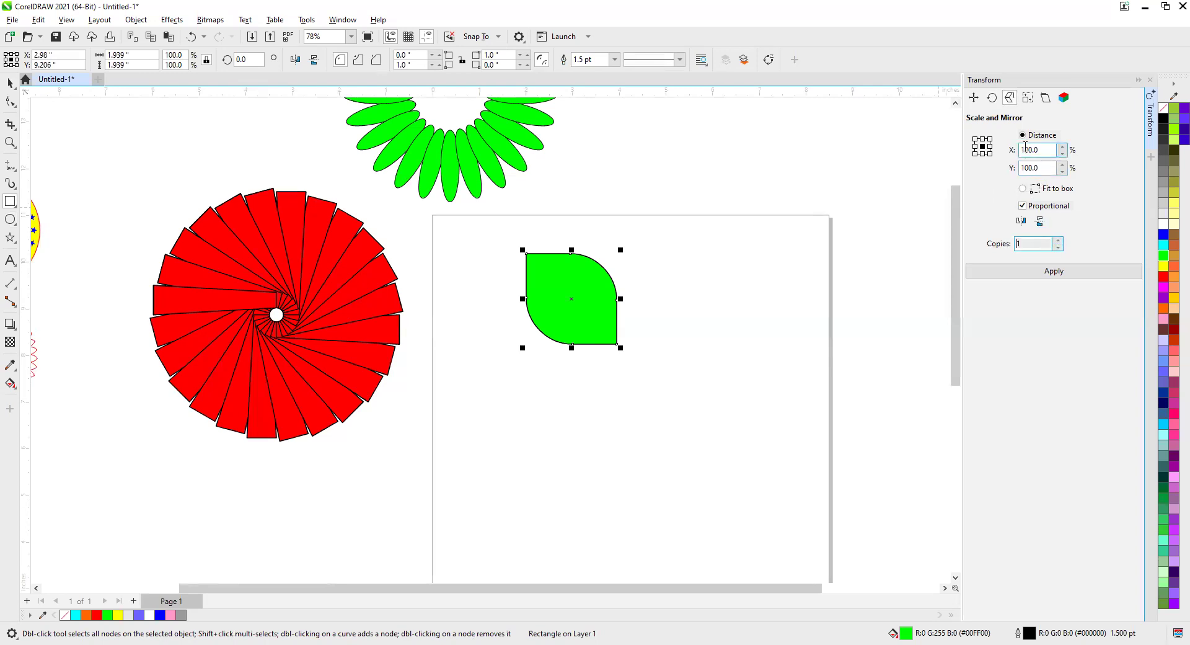
{"action": "left_click", "coordinate": [1055, 273]}
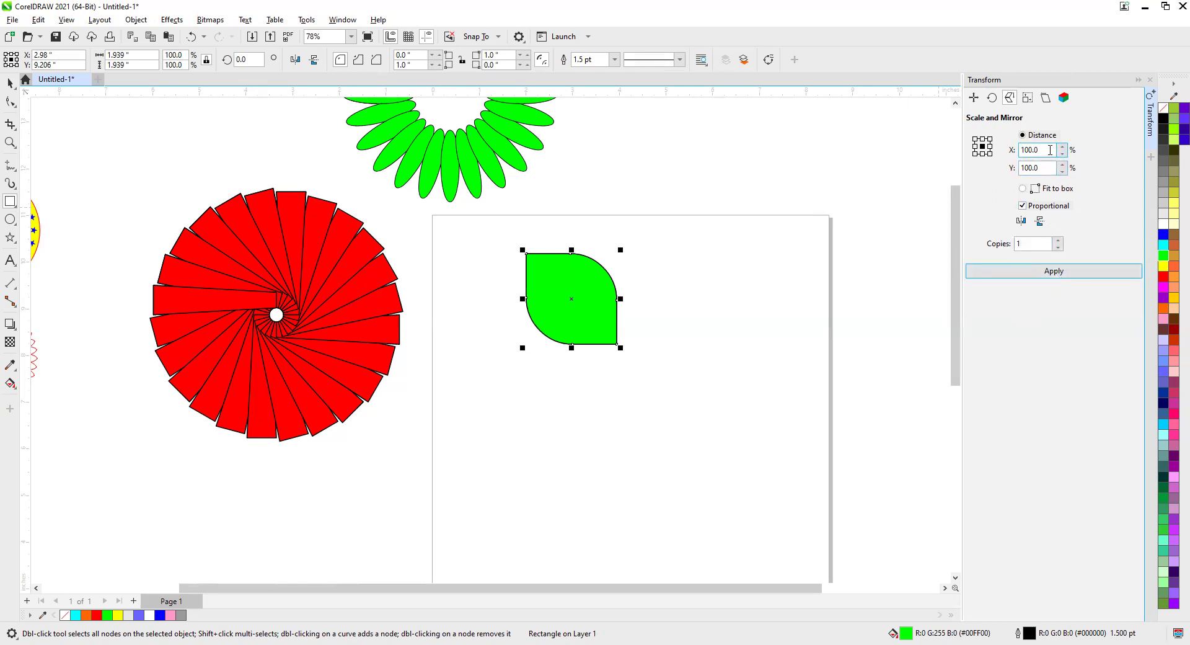
Step: Anchor the scaling at the leaf's lower-right corner and apply a proportional scale with Y set to 0% and one copy
{"action": "left_click", "coordinate": [990, 154]}
{"action": "left_click", "coordinate": [1040, 165]}
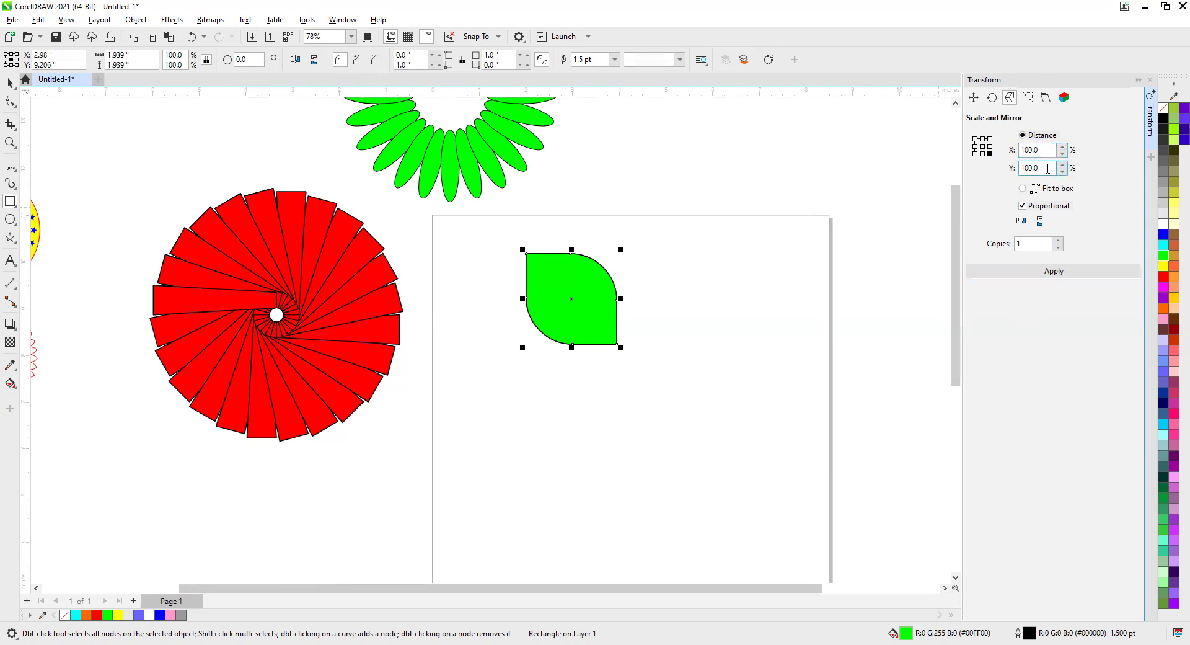
{"action": "type", "text": "0"}
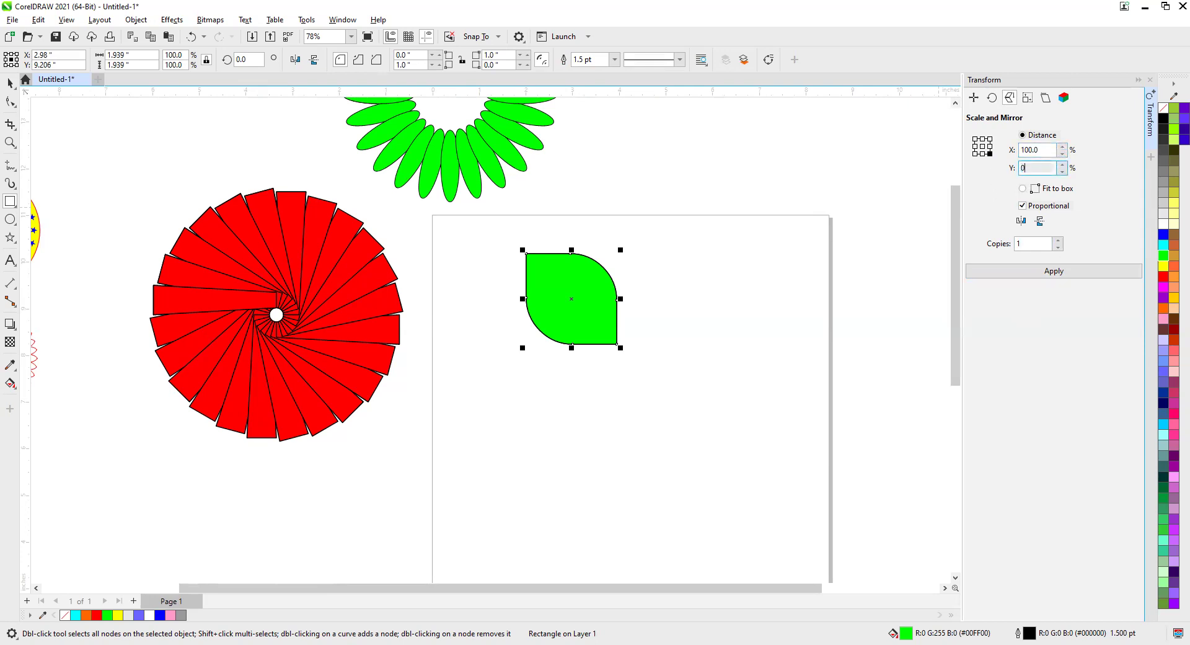
{"action": "left_click", "coordinate": [1086, 272]}
{"action": "scroll", "coordinate": [637, 361], "scroll_direction": "up", "scroll_amount": 4}
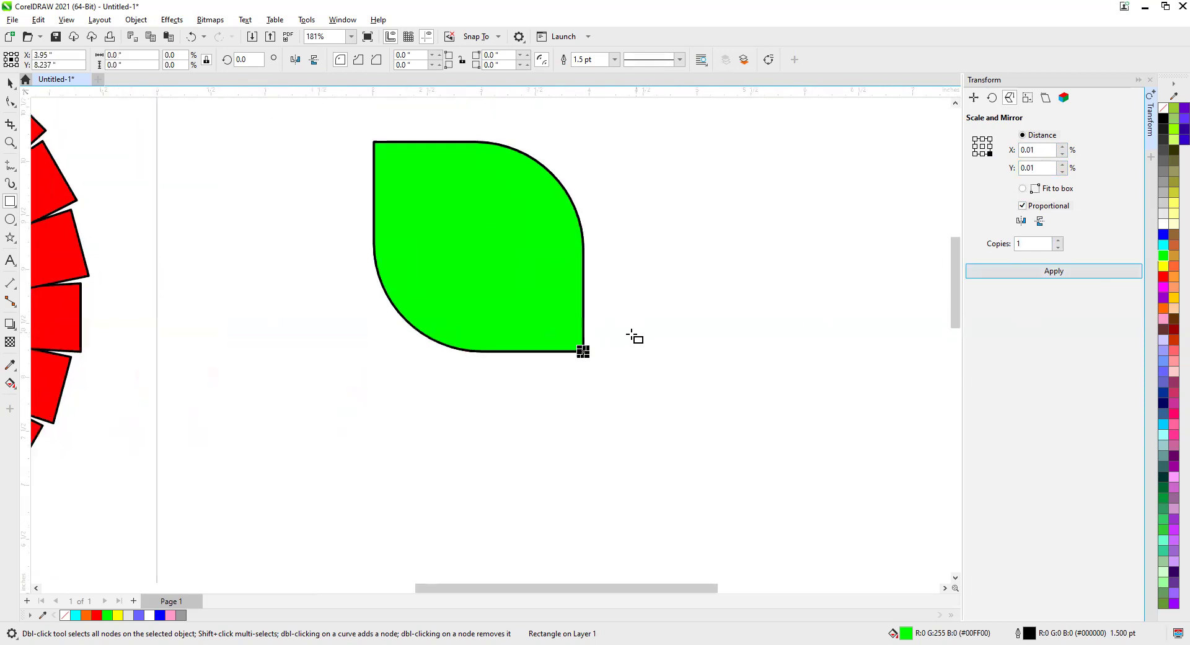
{"action": "scroll", "coordinate": [341, 186], "scroll_direction": "down", "scroll_amount": 4}
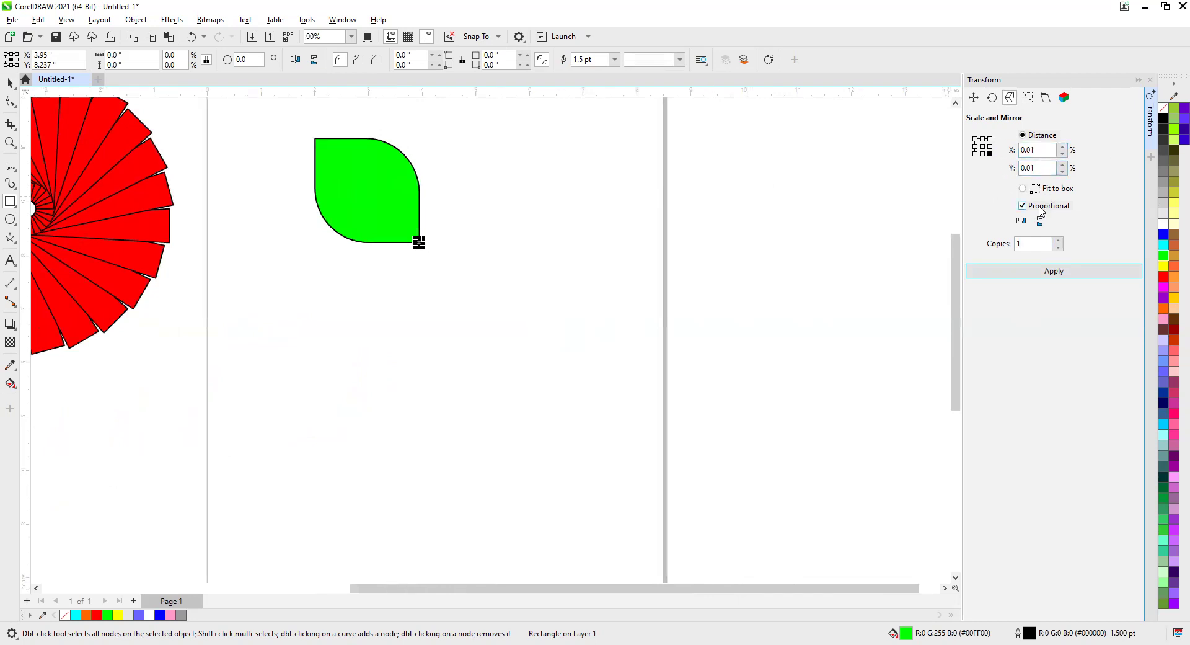
Step: Disable proportional scaling, return from Fit to box to Distance, and anchor the scaling at the middle of the right edge
{"action": "left_click", "coordinate": [1023, 188]}
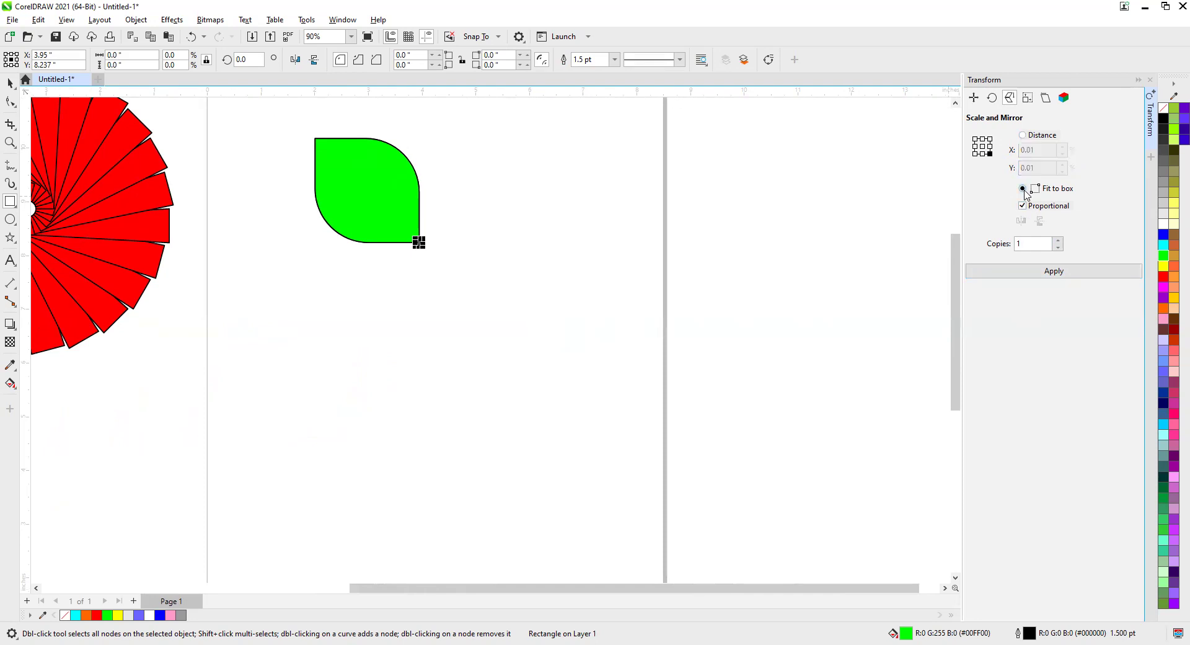
{"action": "left_click", "coordinate": [1023, 205]}
{"action": "left_click", "coordinate": [1023, 135]}
{"action": "double_click", "coordinate": [1029, 150]}
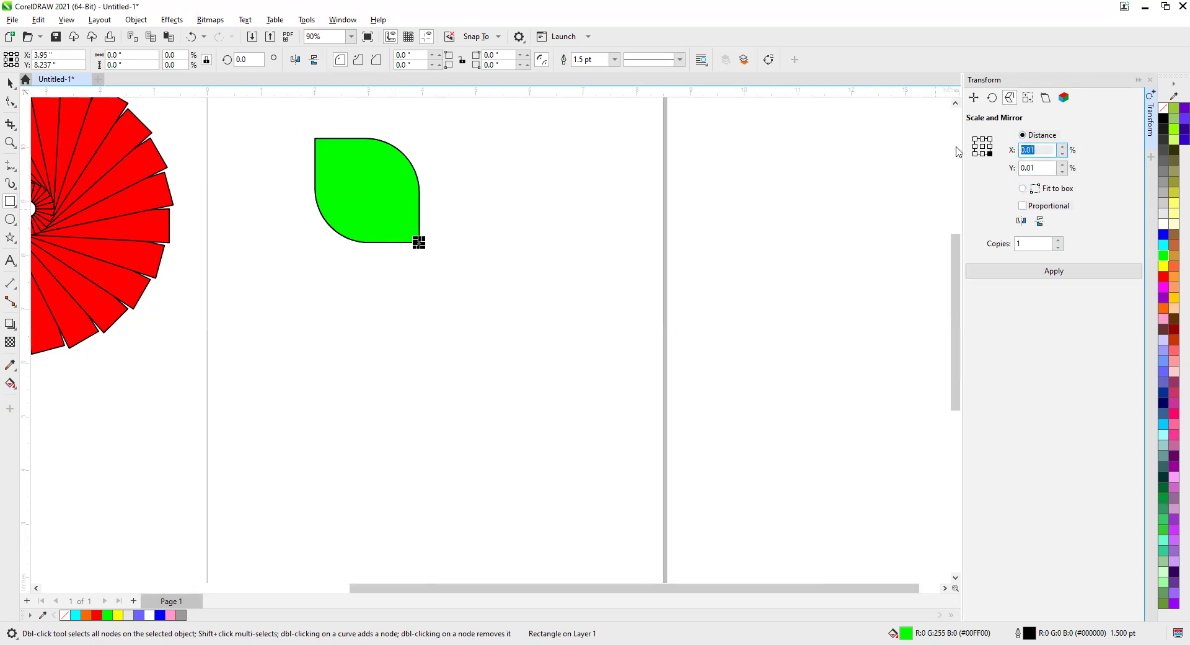
{"action": "left_click", "coordinate": [990, 147]}
Step: Delete the tiny scaled copy at the leaf's lower-right corner and select the leaf again
{"action": "left_click", "coordinate": [10, 82]}
{"action": "left_click_drag", "start_coordinate": [481, 221], "coordinate": [364, 287]}
{"action": "key", "text": "Delete"}
{"action": "left_click", "coordinate": [406, 221]}
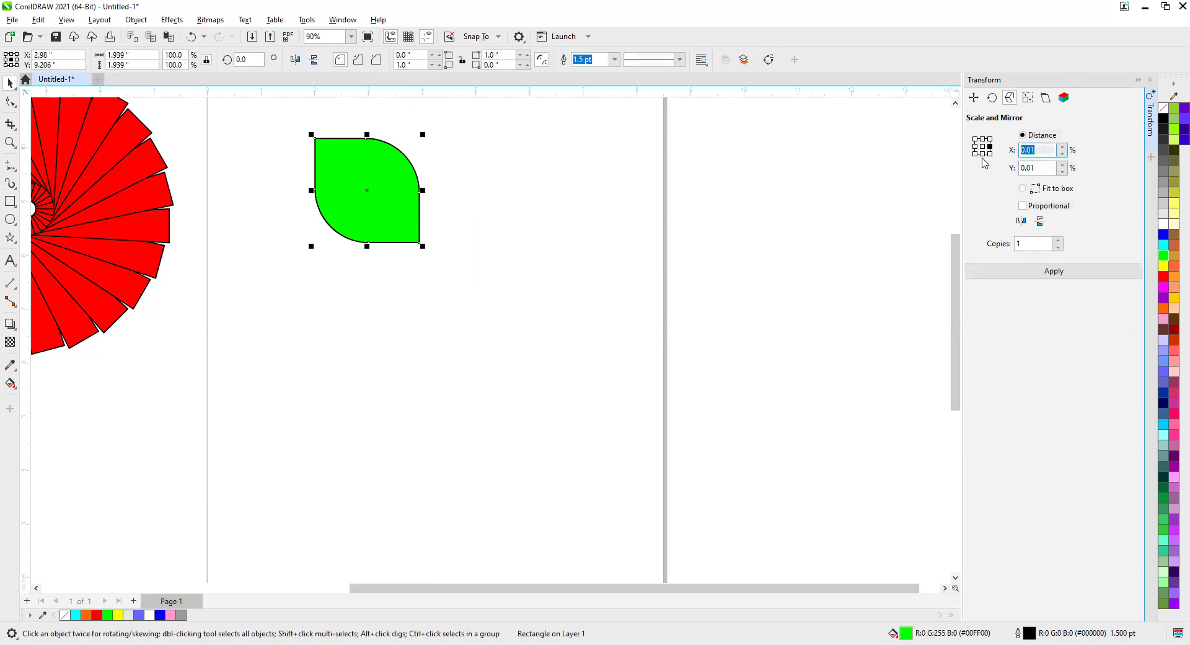
Step: Scale the leaf to X 0.01% and Y 100% with three copies from its right edge, and apply again from the left edge
{"action": "type", "text": "0.01"}
{"action": "key", "text": "Tab"}
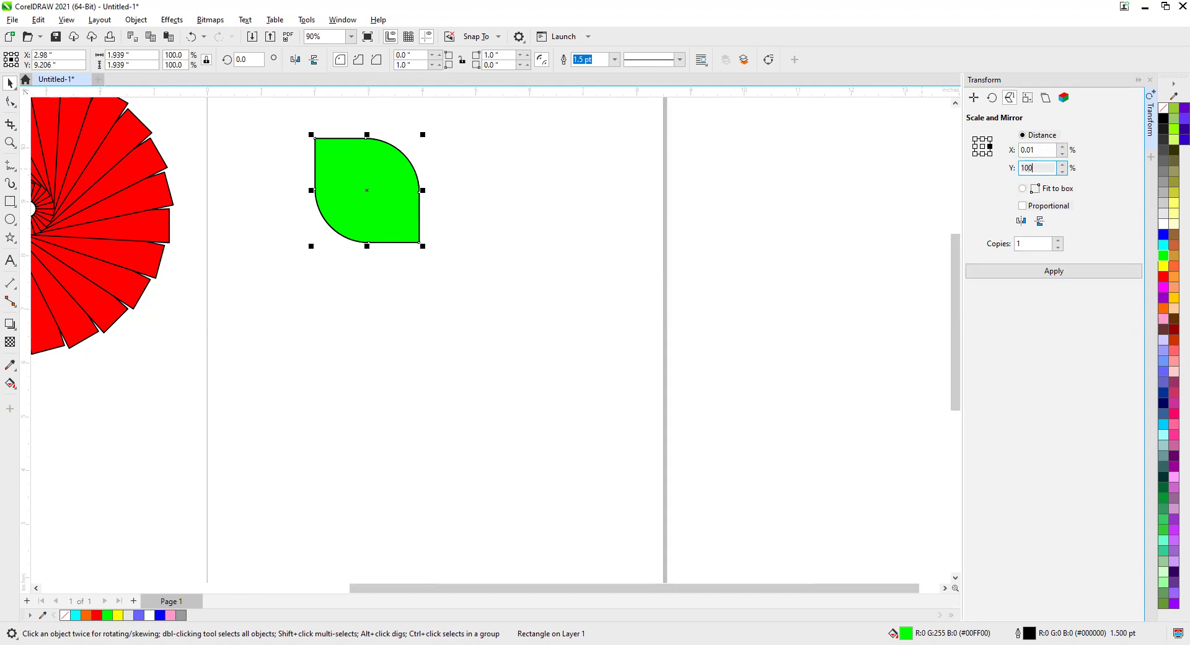
{"action": "left_click", "coordinate": [1060, 240]}
{"action": "left_click", "coordinate": [1059, 240]}
{"action": "left_click", "coordinate": [1054, 273]}
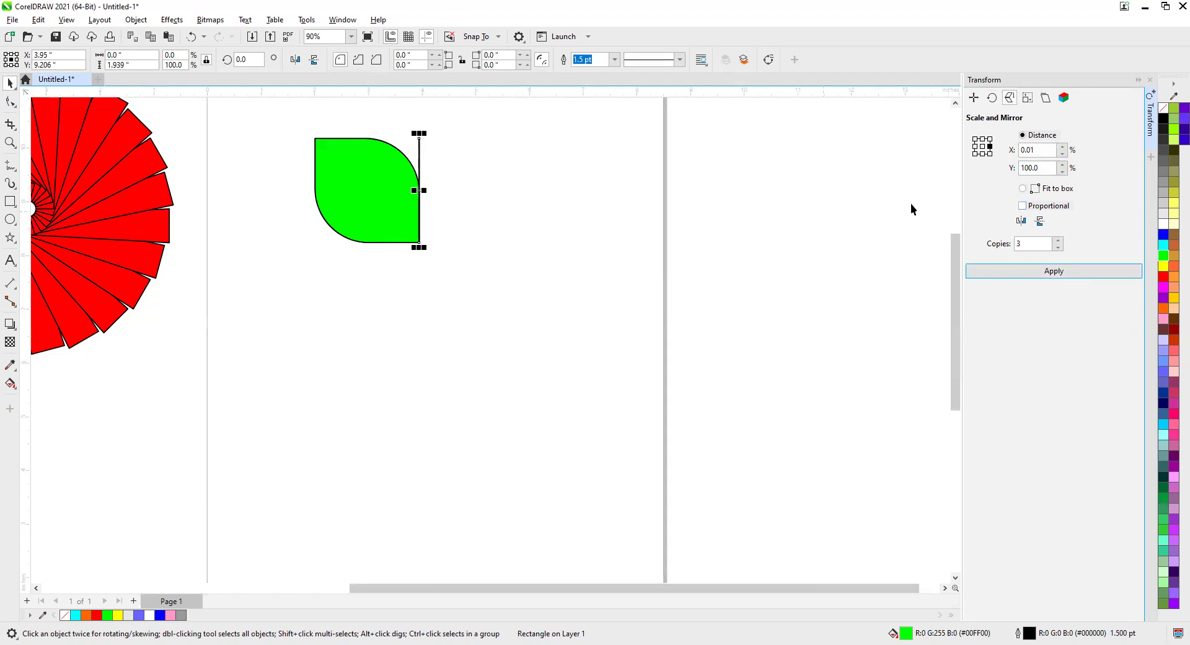
{"action": "left_click", "coordinate": [975, 147]}
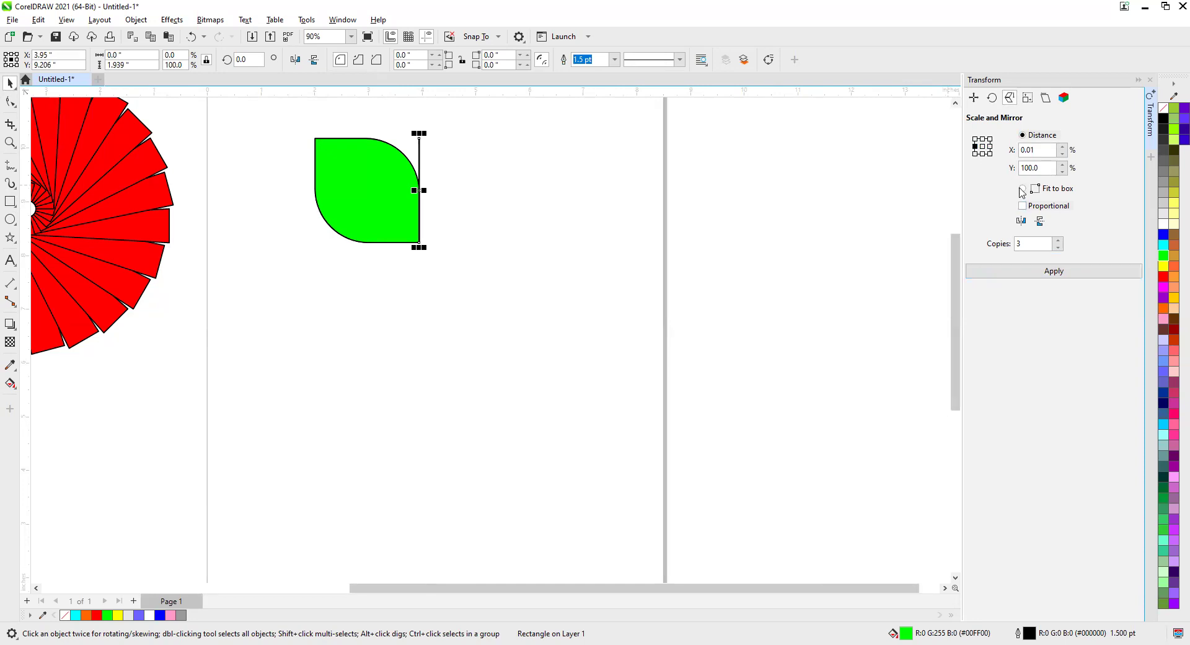
{"action": "left_click", "coordinate": [1056, 272]}
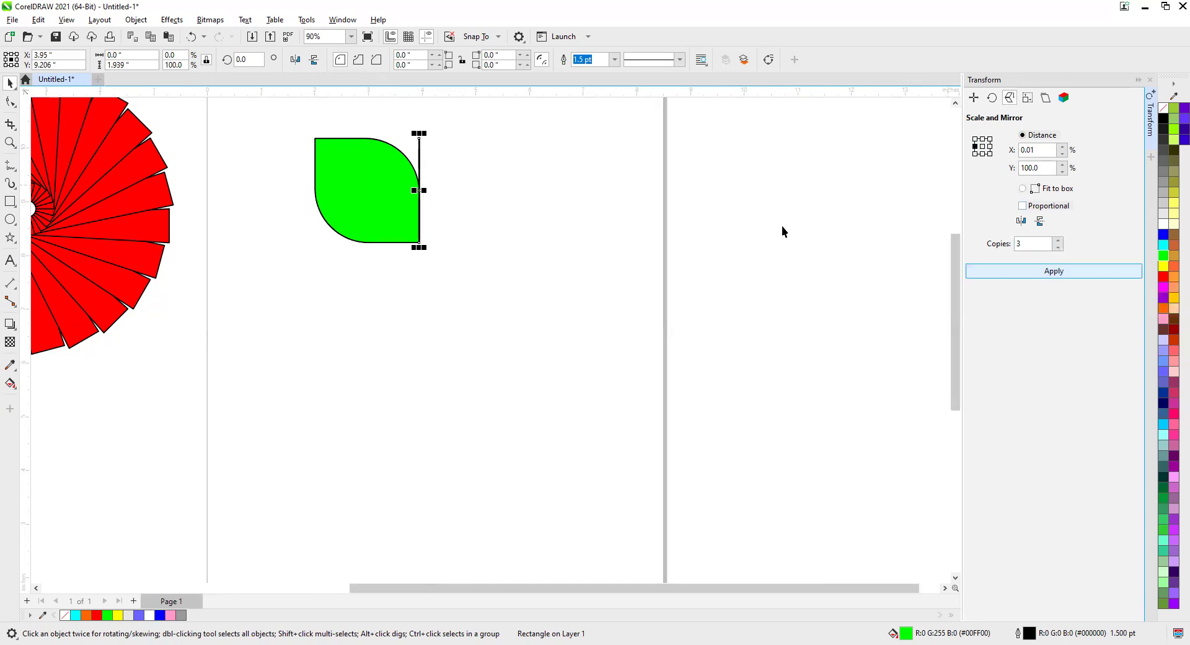
Step: Pull the thin line-like copies away from the leaf's right edge, select them all and delete them
{"action": "left_click_drag", "start_coordinate": [420, 191], "coordinate": [478, 198]}
{"action": "left_click_drag", "start_coordinate": [419, 173], "coordinate": [498, 176]}
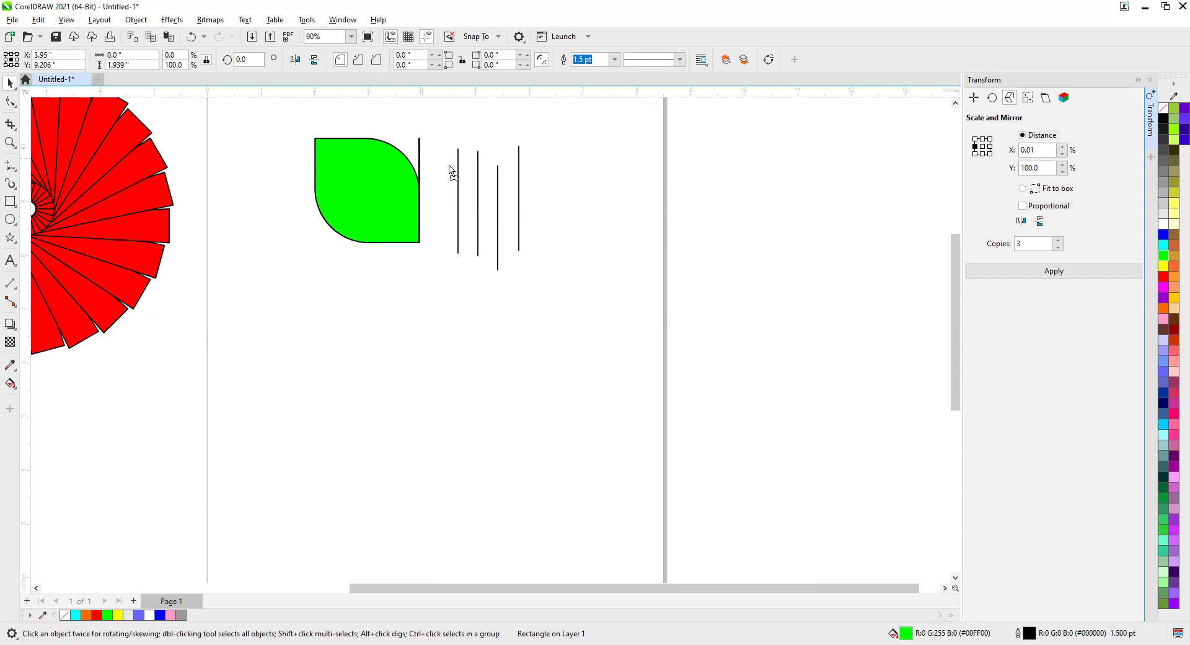
{"action": "left_click", "coordinate": [450, 171]}
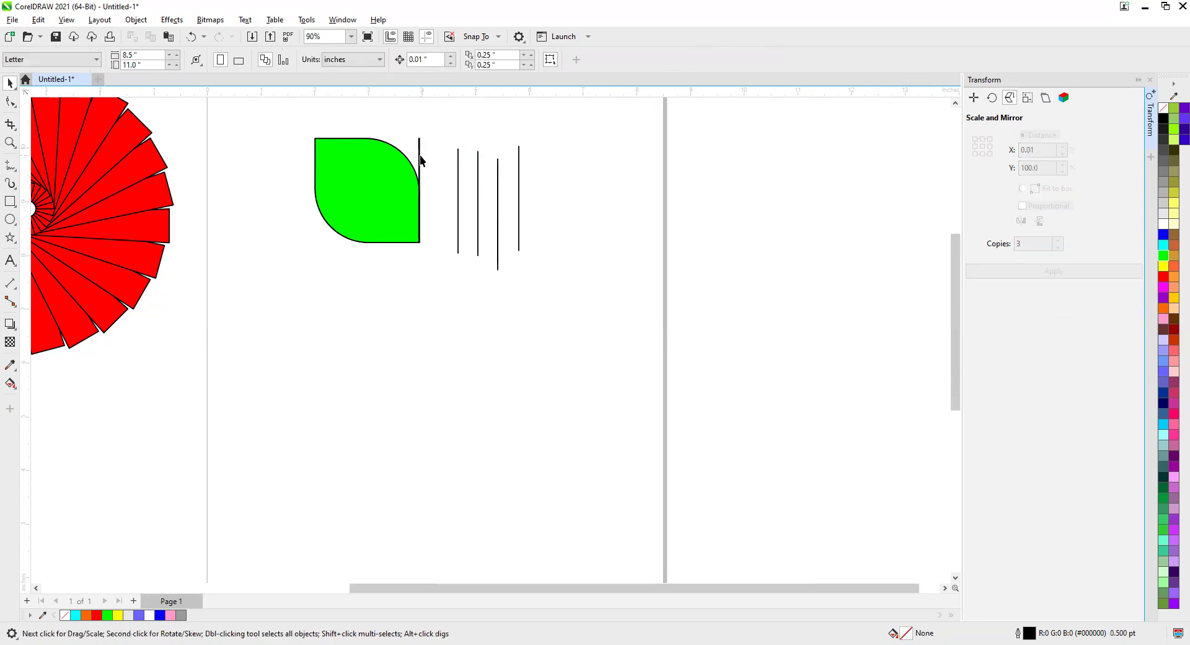
{"action": "left_click_drag", "start_coordinate": [420, 157], "coordinate": [465, 171]}
{"action": "left_click", "coordinate": [420, 155]}
{"action": "left_click", "coordinate": [464, 173]}
{"action": "left_click_drag", "start_coordinate": [420, 156], "coordinate": [459, 169]}
{"action": "left_click_drag", "start_coordinate": [437, 296], "coordinate": [441, 291]}
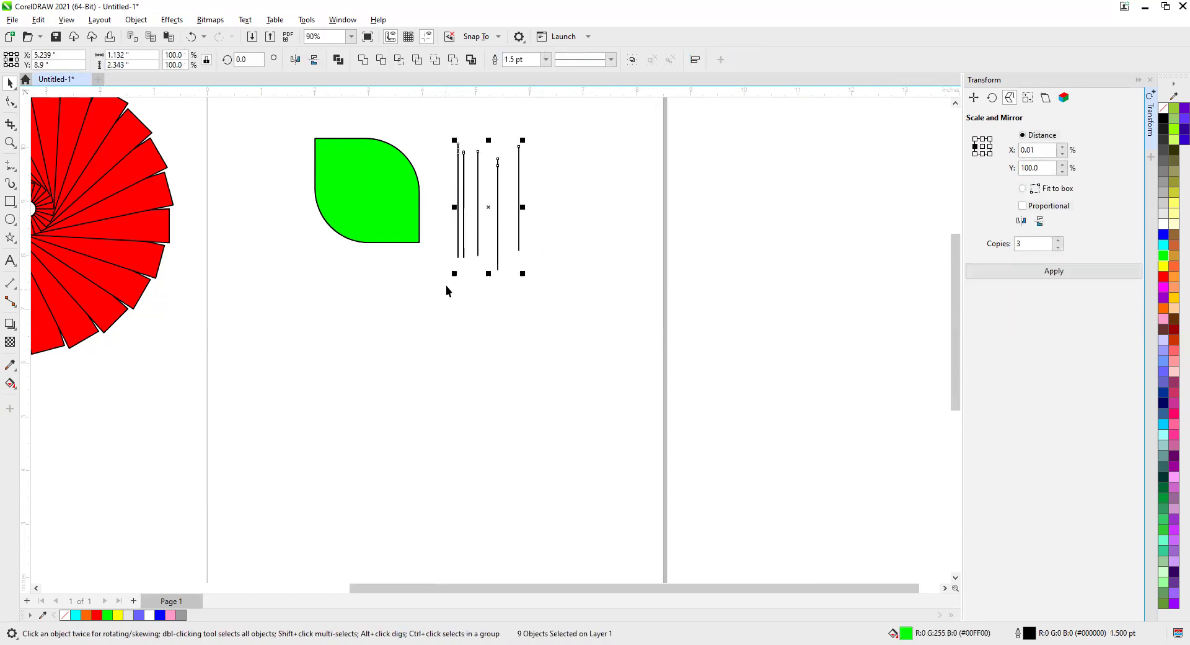
{"action": "key", "text": "Delete"}
Step: Scale the leaf at X 100% and Y 100% from its centre with three copies
{"action": "left_click", "coordinate": [396, 237]}
{"action": "double_click", "coordinate": [1036, 150]}
{"action": "type", "text": "1"}
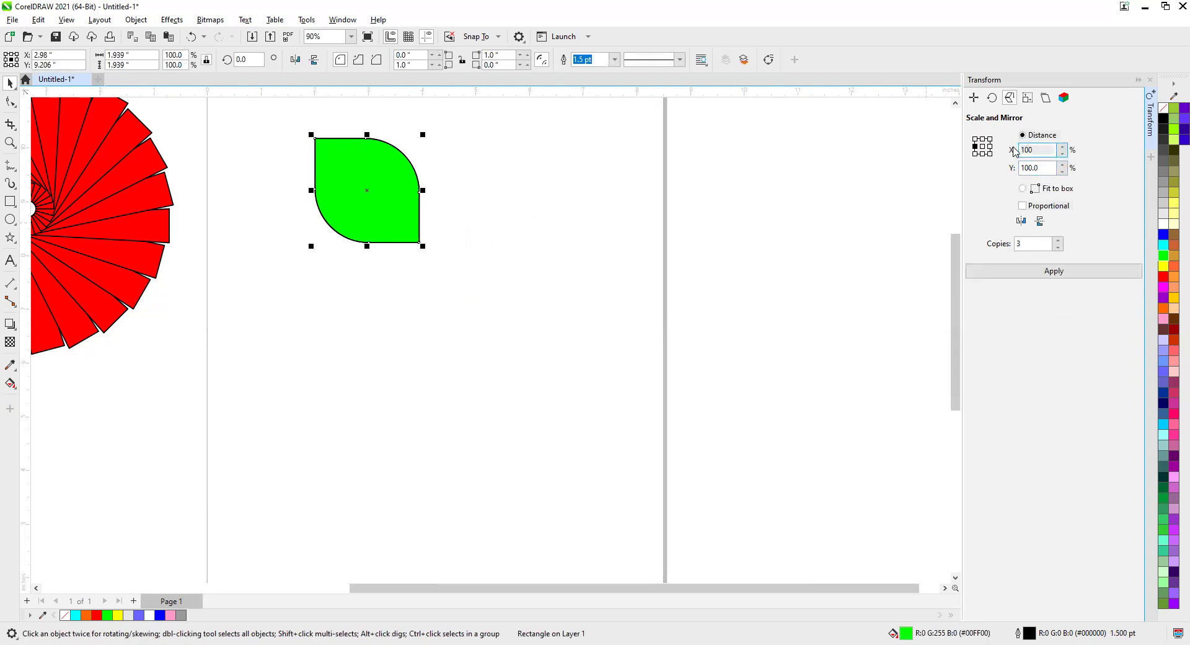
{"action": "left_click", "coordinate": [983, 146]}
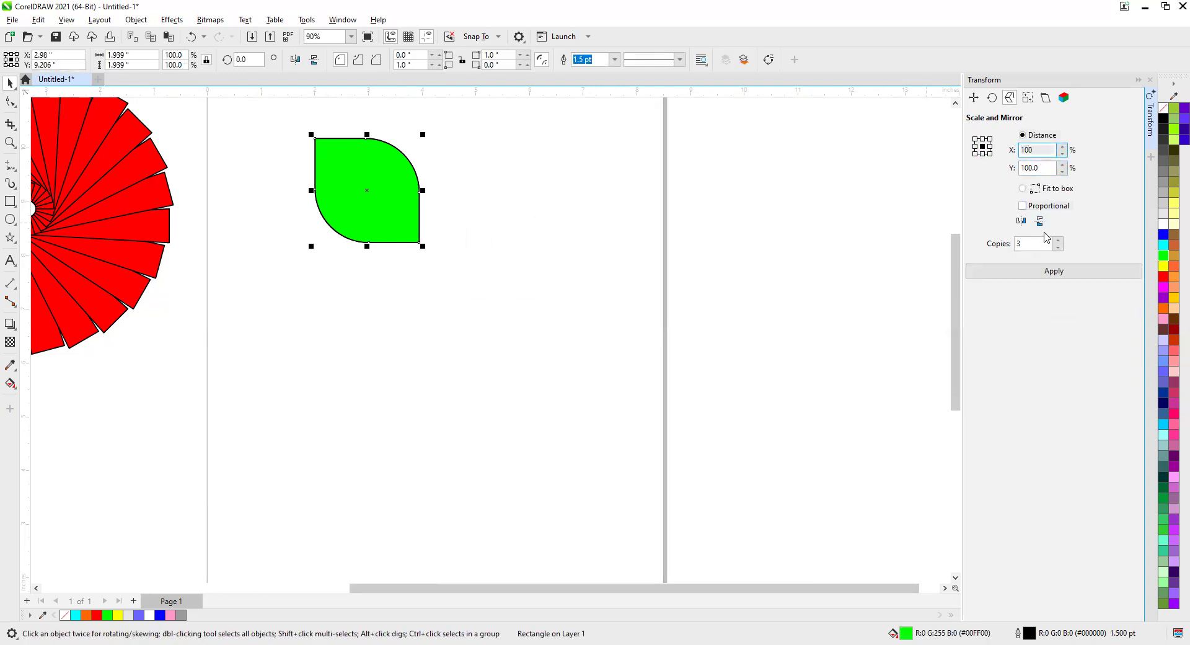
{"action": "left_click", "coordinate": [1054, 271]}
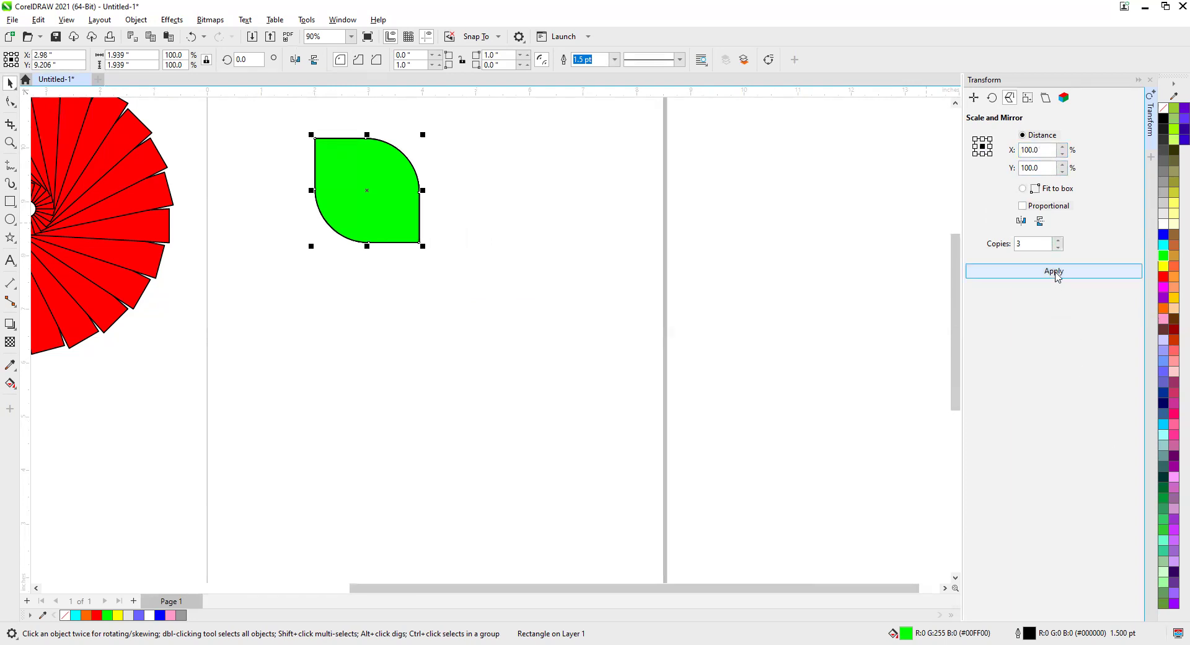
Step: Move the stacked leaf copies apart so they are spread across the page
{"action": "left_click_drag", "start_coordinate": [367, 190], "coordinate": [645, 264]}
{"action": "left_click_drag", "start_coordinate": [485, 212], "coordinate": [522, 326]}
{"action": "left_click_drag", "start_coordinate": [359, 219], "coordinate": [382, 319]}
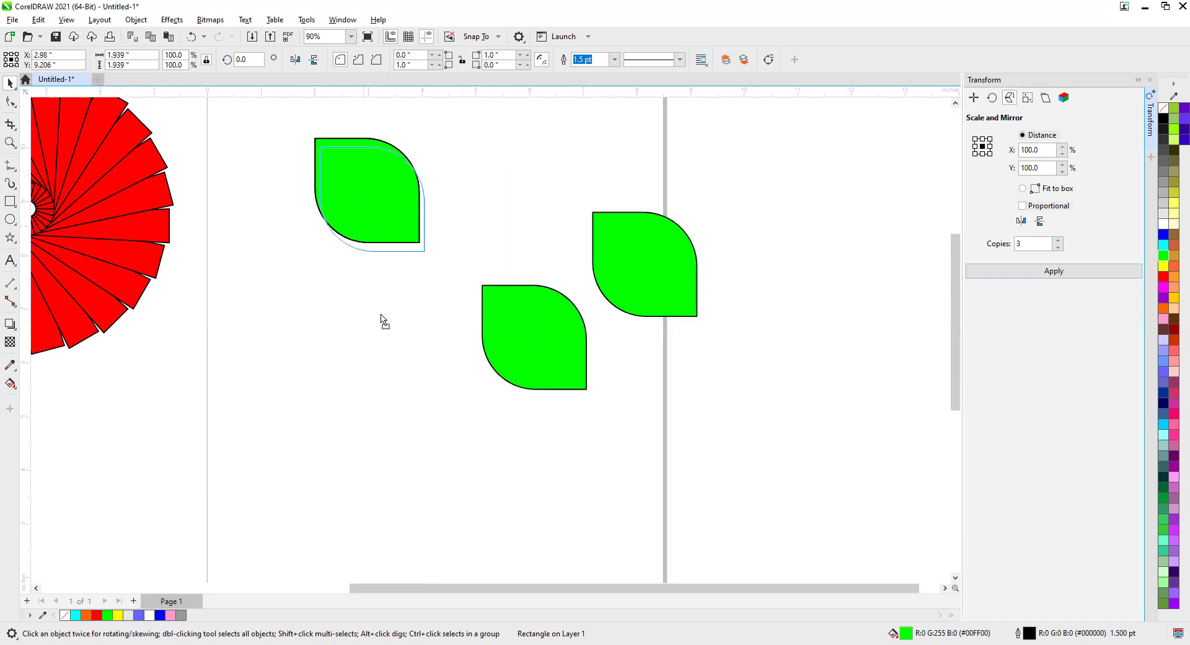
{"action": "left_click_drag", "start_coordinate": [349, 186], "coordinate": [428, 456]}
Step: Apply the 100% scale with two copies to the lowest leaf and spread those leaves over the page's lower right area
{"action": "left_click", "coordinate": [1063, 248]}
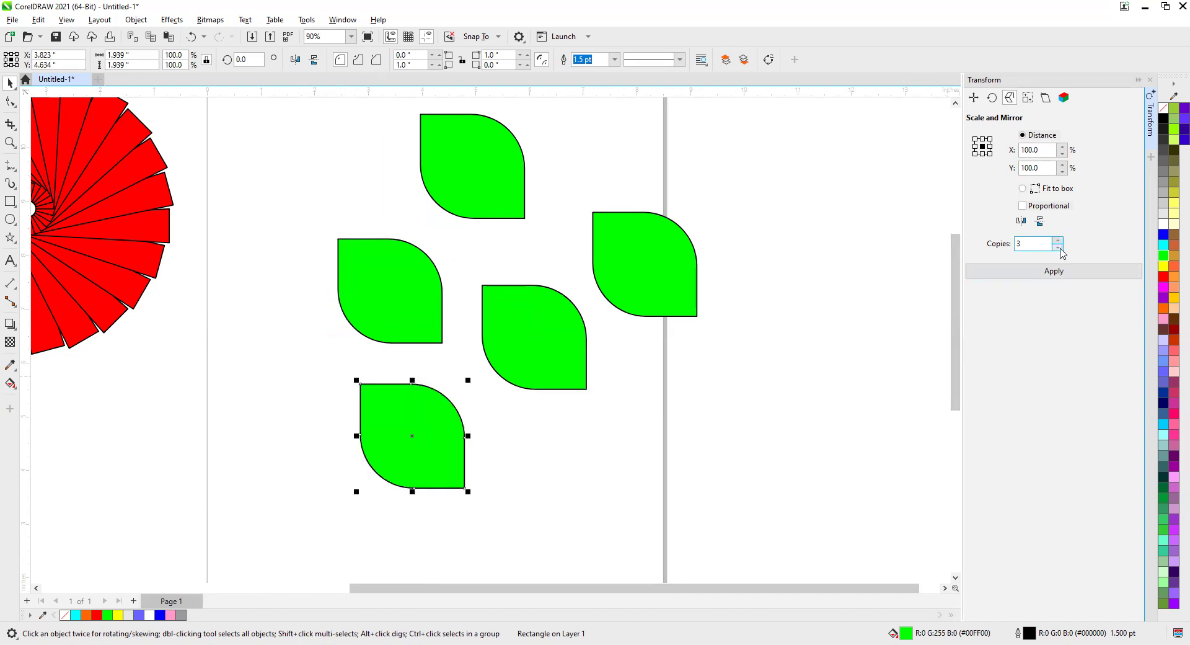
{"action": "left_click", "coordinate": [986, 273]}
{"action": "left_click_drag", "start_coordinate": [375, 442], "coordinate": [634, 474]}
{"action": "left_click_drag", "start_coordinate": [428, 439], "coordinate": [566, 503]}
{"action": "key", "text": "Escape"}
{"action": "left_click_drag", "start_coordinate": [429, 433], "coordinate": [707, 365]}
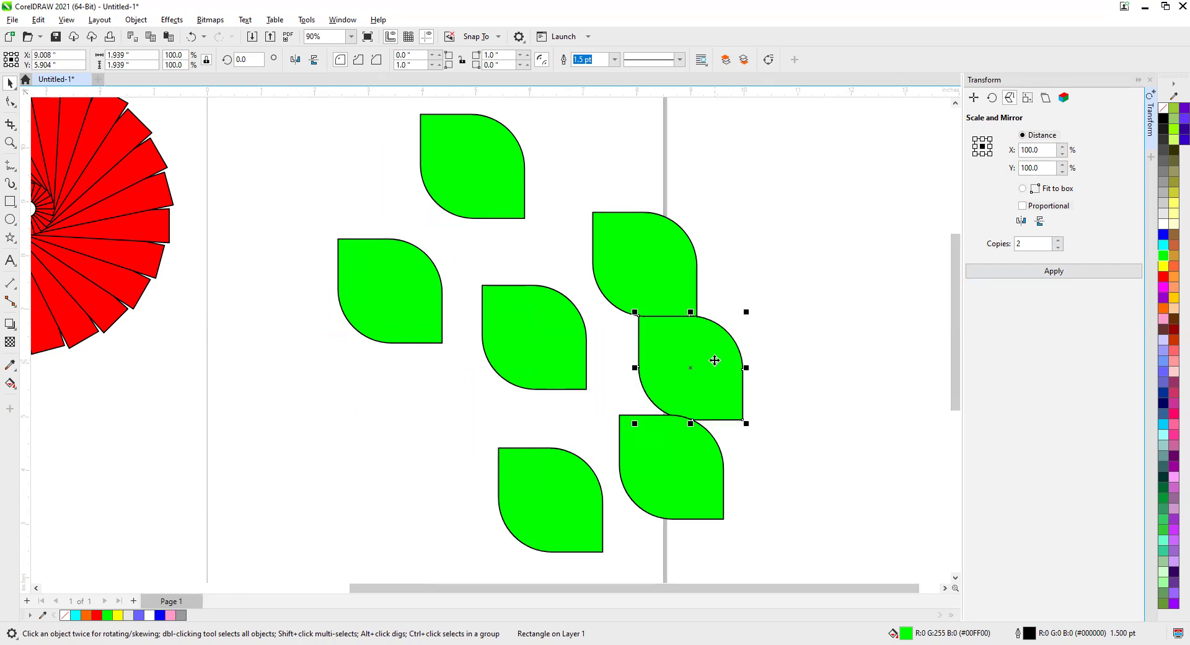
{"action": "left_click_drag", "start_coordinate": [694, 365], "coordinate": [772, 367]}
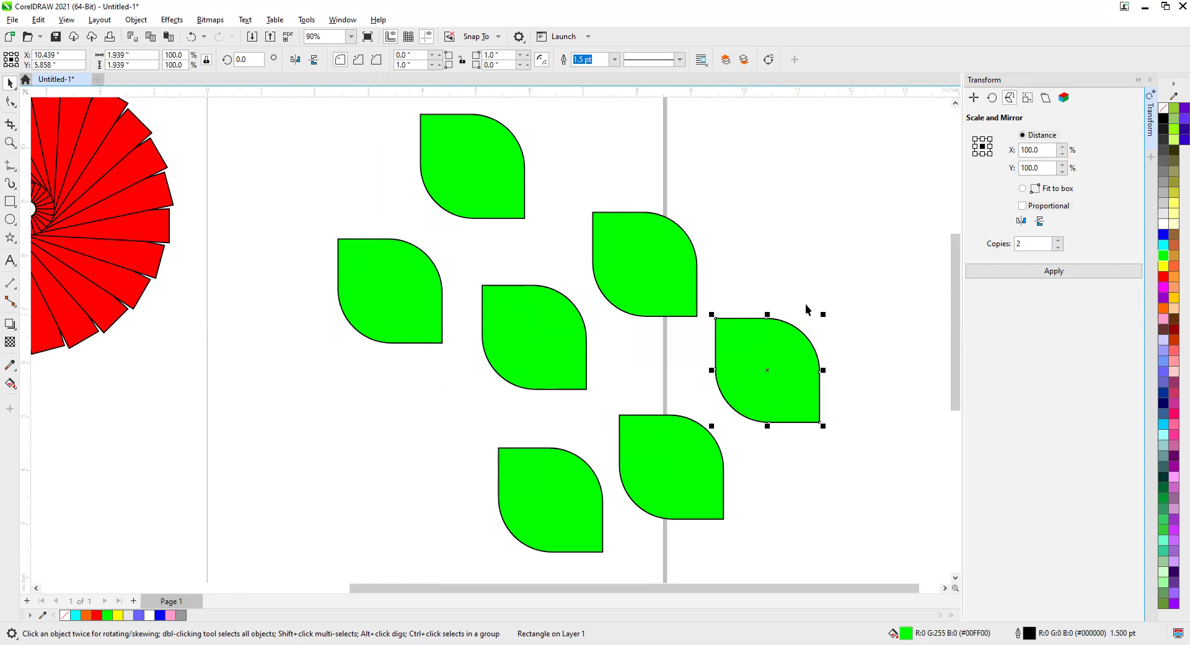
Step: Shrink all the green leaves together to about 4.9 by 4.45 inches and move them off the page, below the red pattern
{"action": "scroll", "coordinate": [778, 358], "scroll_direction": "down", "scroll_amount": 3}
{"action": "left_click_drag", "start_coordinate": [529, 222], "coordinate": [850, 513]}
{"action": "left_click_drag", "start_coordinate": [768, 381], "coordinate": [746, 471]}
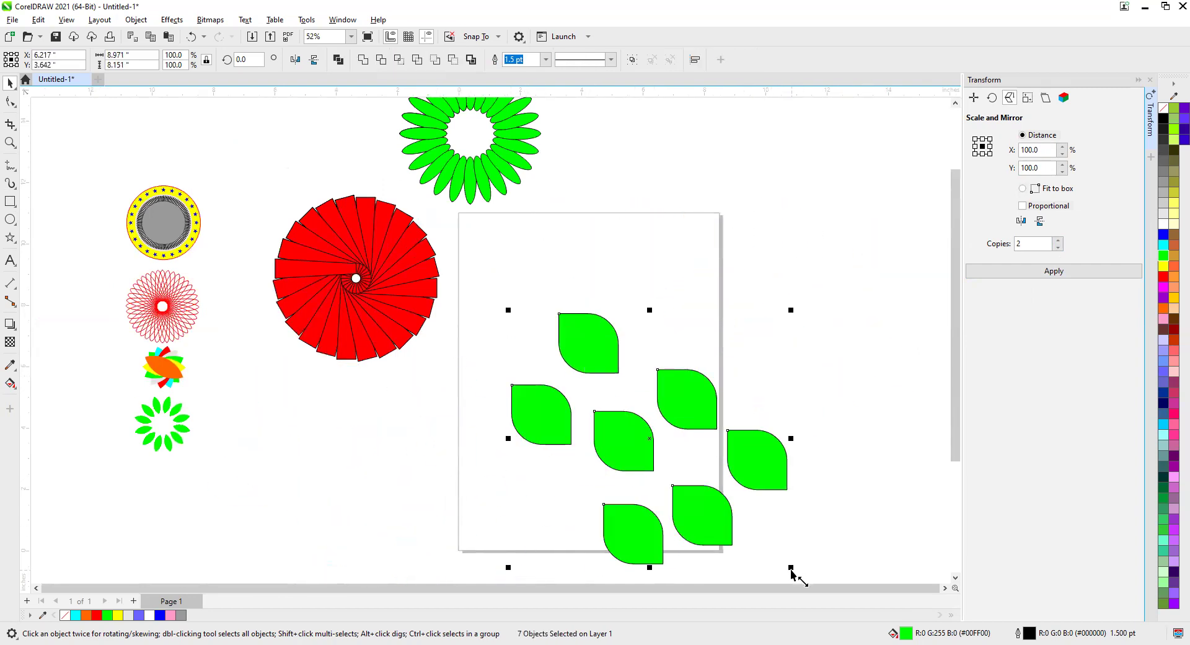
{"action": "left_click", "coordinate": [709, 508]}
{"action": "left_click_drag", "start_coordinate": [508, 303], "coordinate": [661, 388]}
{"action": "left_click_drag", "start_coordinate": [556, 308], "coordinate": [316, 373]}
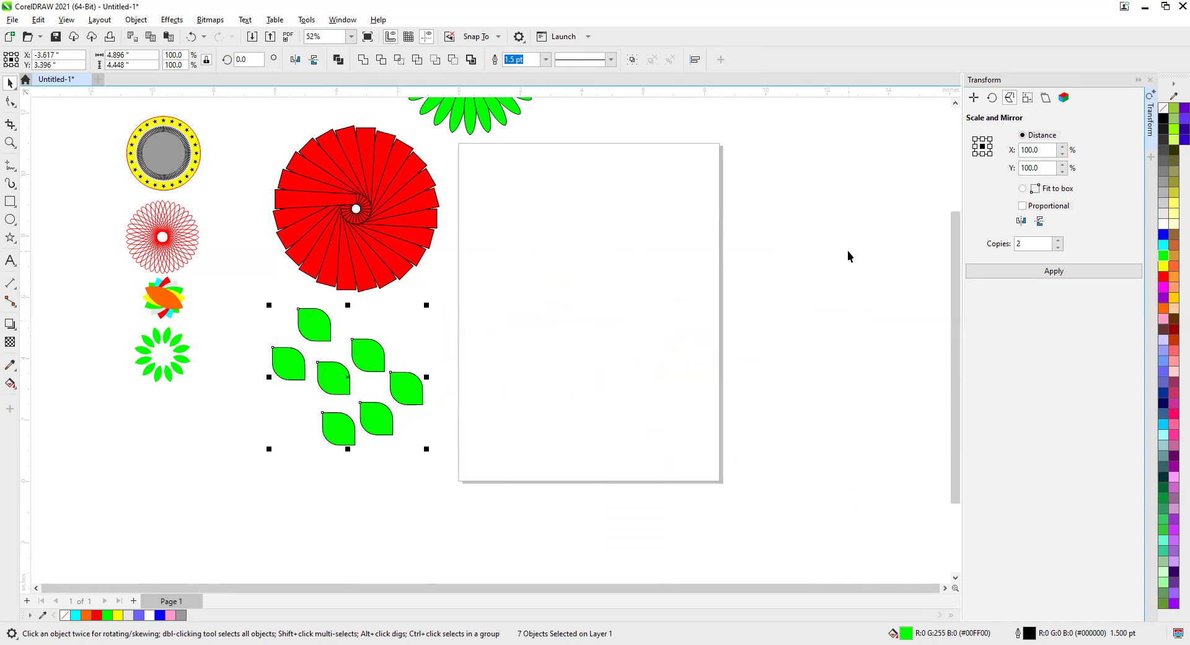
Step: Switch the transformation to Size, then draw a cyan-filled square of about 2.41 inches in the page's upper-left area
{"action": "scroll", "coordinate": [847, 250], "scroll_direction": "up", "scroll_amount": 2}
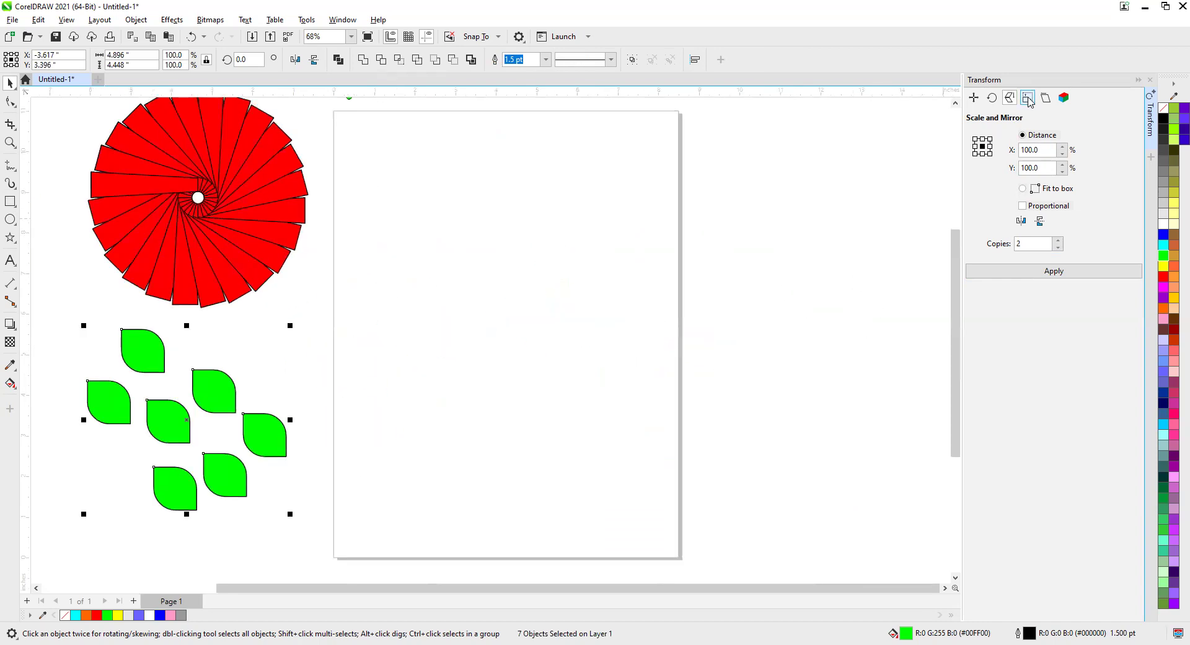
{"action": "left_click", "coordinate": [1027, 98]}
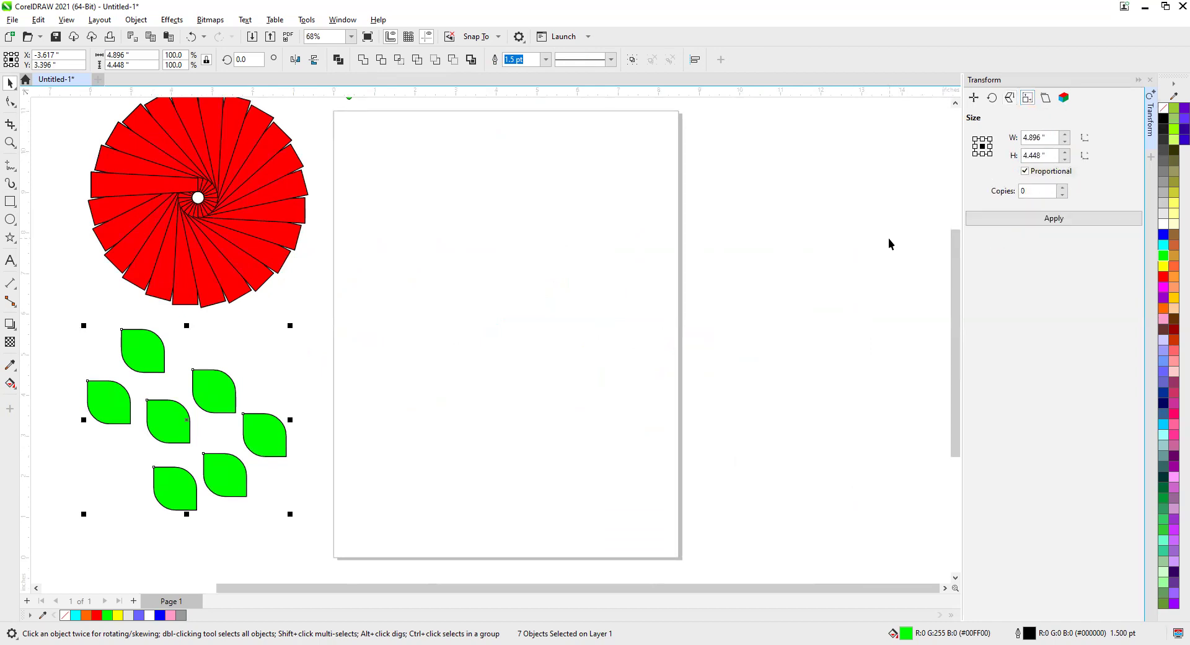
{"action": "left_click", "coordinate": [10, 202]}
{"action": "left_click_drag", "start_coordinate": [484, 254], "coordinate": [487, 275]}
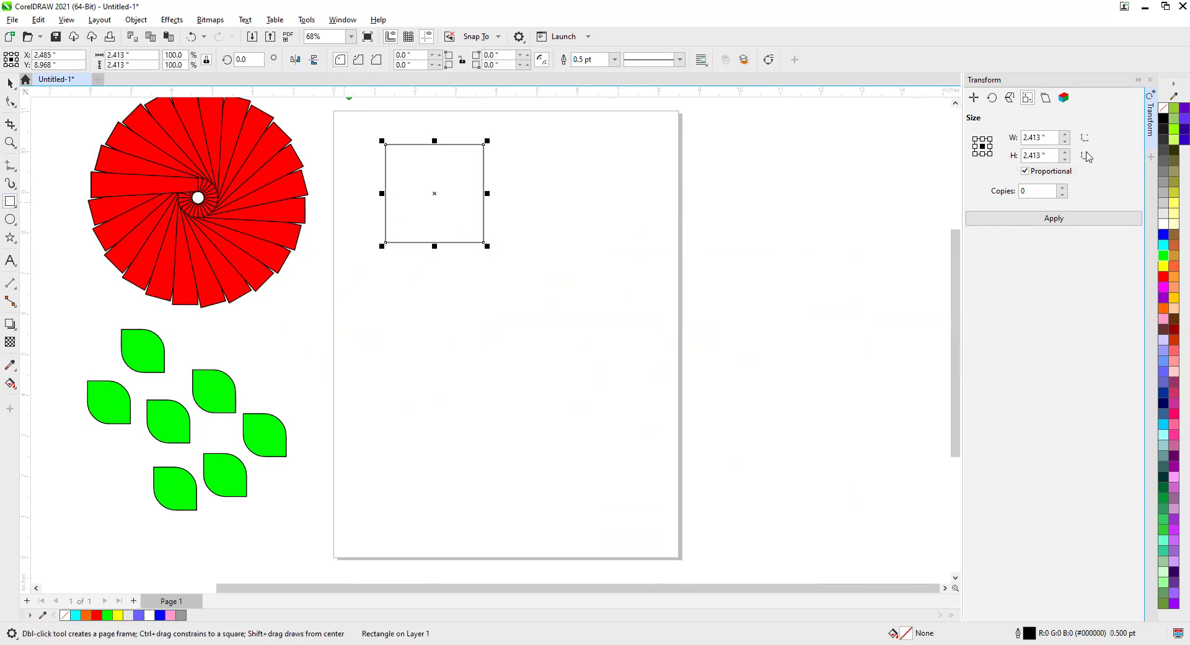
{"action": "left_click", "coordinate": [1163, 246]}
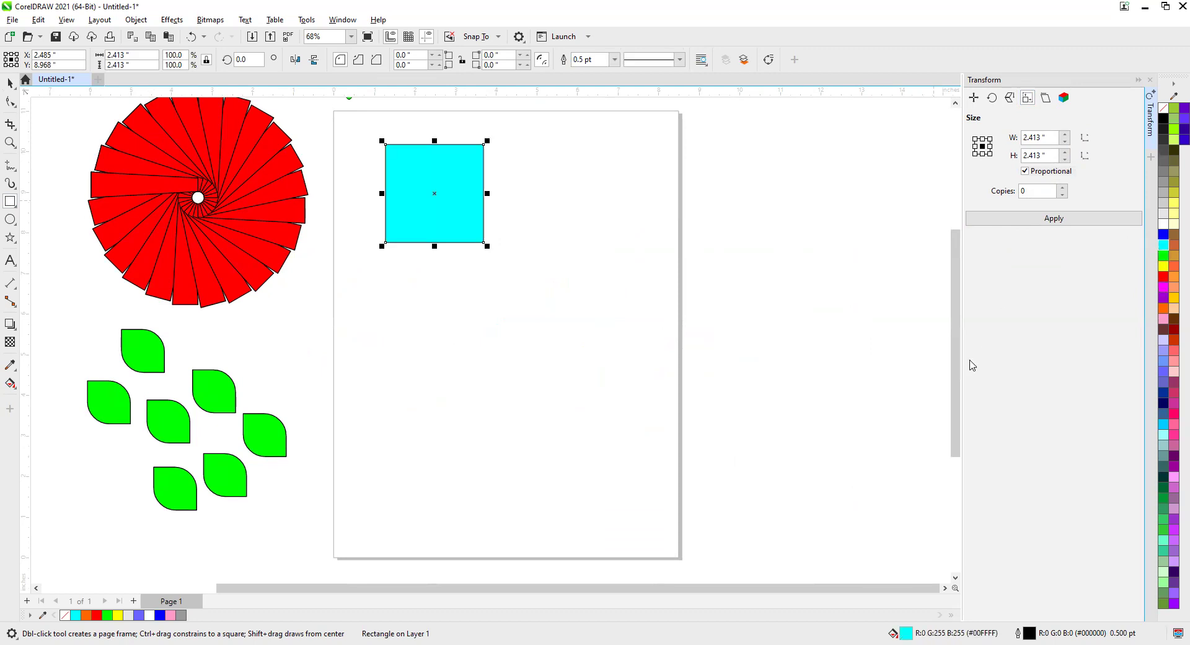
Step: Apply the Size transformation to the cyan square with three copies, anchored at its lower-right corner
{"action": "left_click", "coordinate": [1062, 188]}
{"action": "left_click", "coordinate": [1064, 189]}
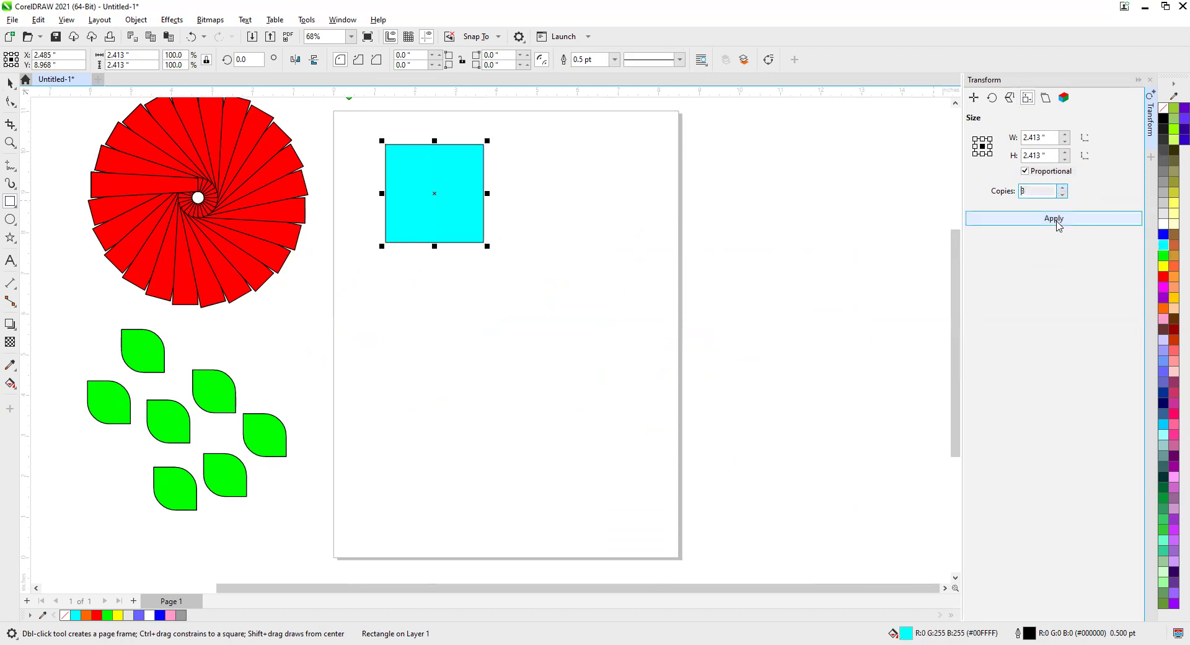
{"action": "left_click", "coordinate": [990, 154]}
{"action": "left_click", "coordinate": [1044, 220]}
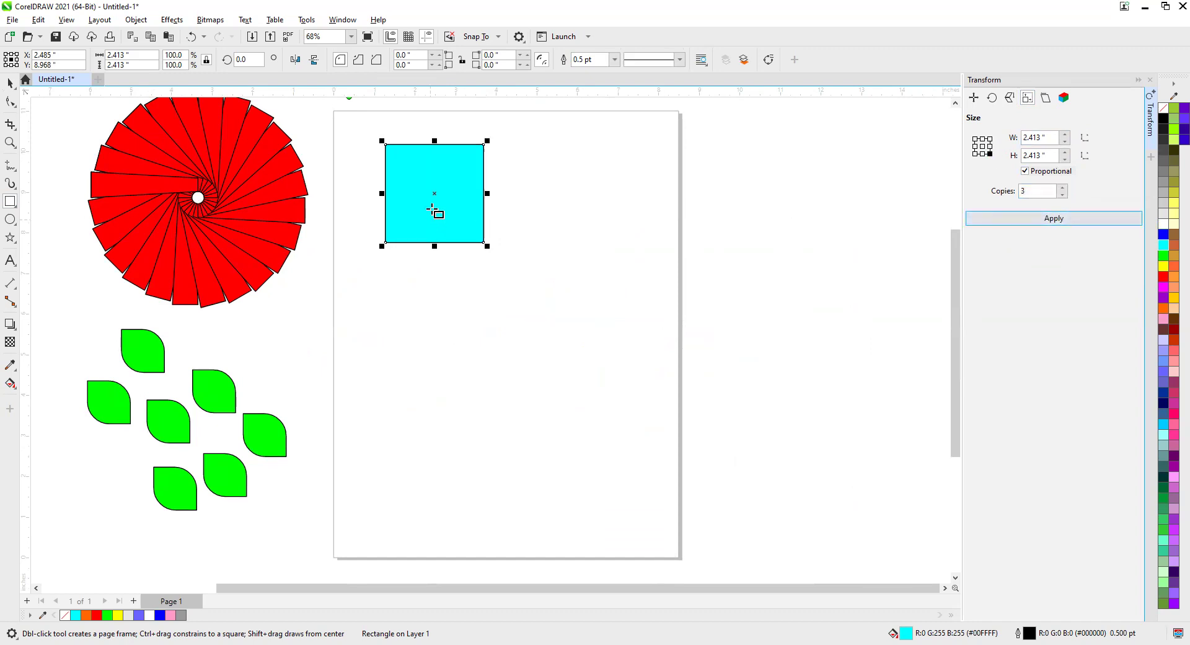
Step: Spread the overlapping cyan squares apart across the upper page, and delete all four of them
{"action": "left_click_drag", "start_coordinate": [435, 194], "coordinate": [617, 245]}
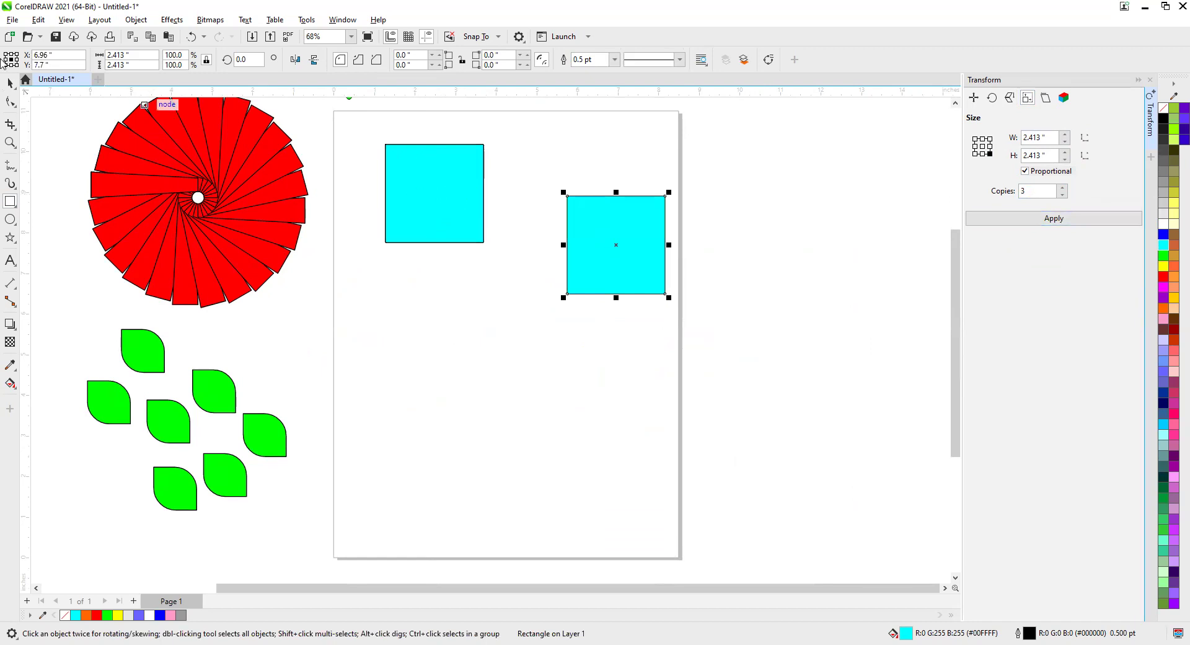
{"action": "left_click", "coordinate": [518, 234]}
{"action": "mouse_move", "coordinate": [453, 210]}
{"action": "left_mouse_down"}
{"action": "mouse_move", "coordinate": [535, 337]}
{"action": "mouse_move", "coordinate": [412, 337]}
{"action": "mouse_move", "coordinate": [545, 173]}
{"action": "mouse_move", "coordinate": [467, 207]}
{"action": "left_mouse_up"}
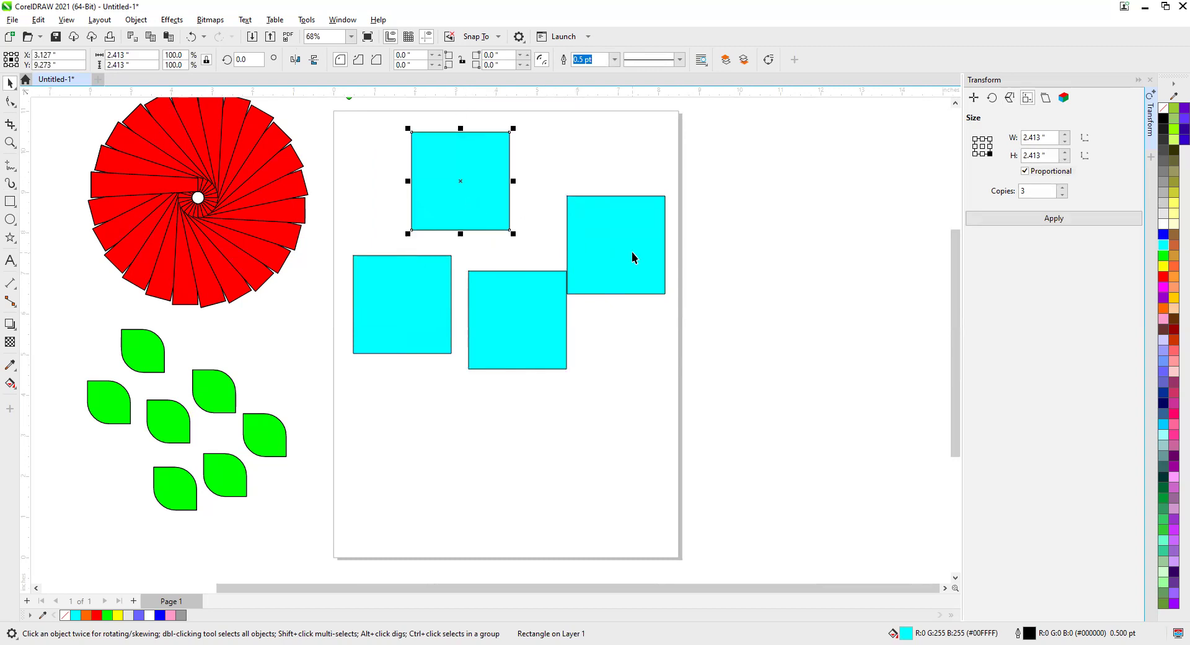
{"action": "left_click", "coordinate": [1038, 137]}
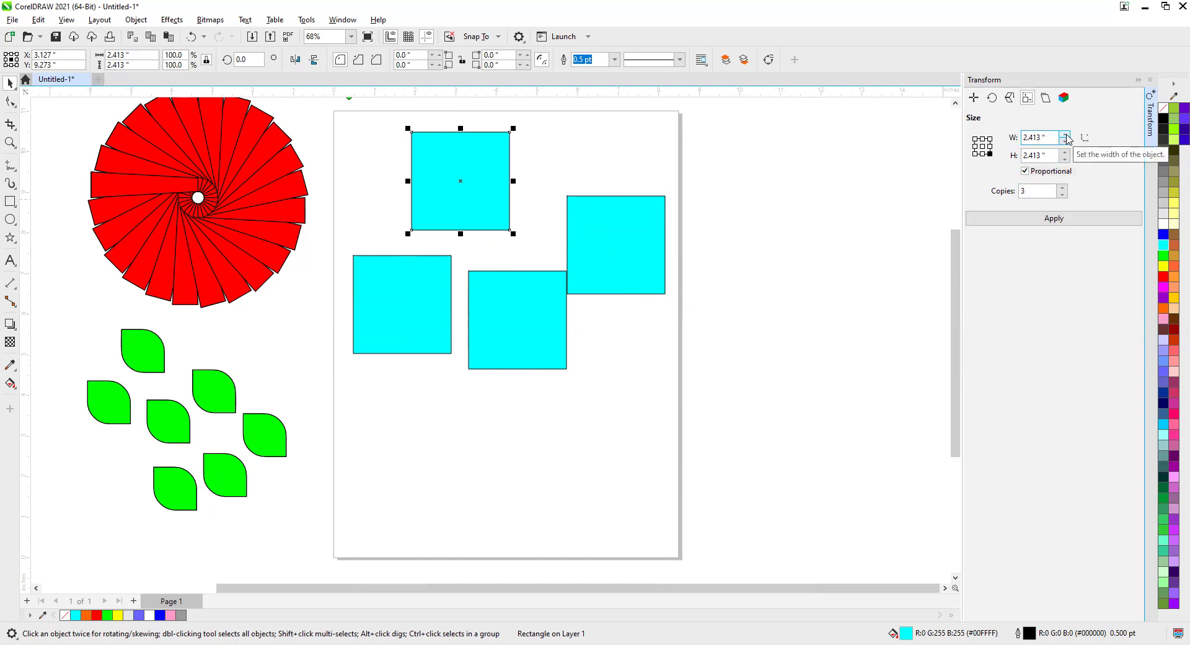
{"action": "left_click_drag", "start_coordinate": [773, 109], "coordinate": [328, 321]}
{"action": "left_click_drag", "start_coordinate": [326, 417], "coordinate": [346, 404]}
{"action": "key", "text": "Delete"}
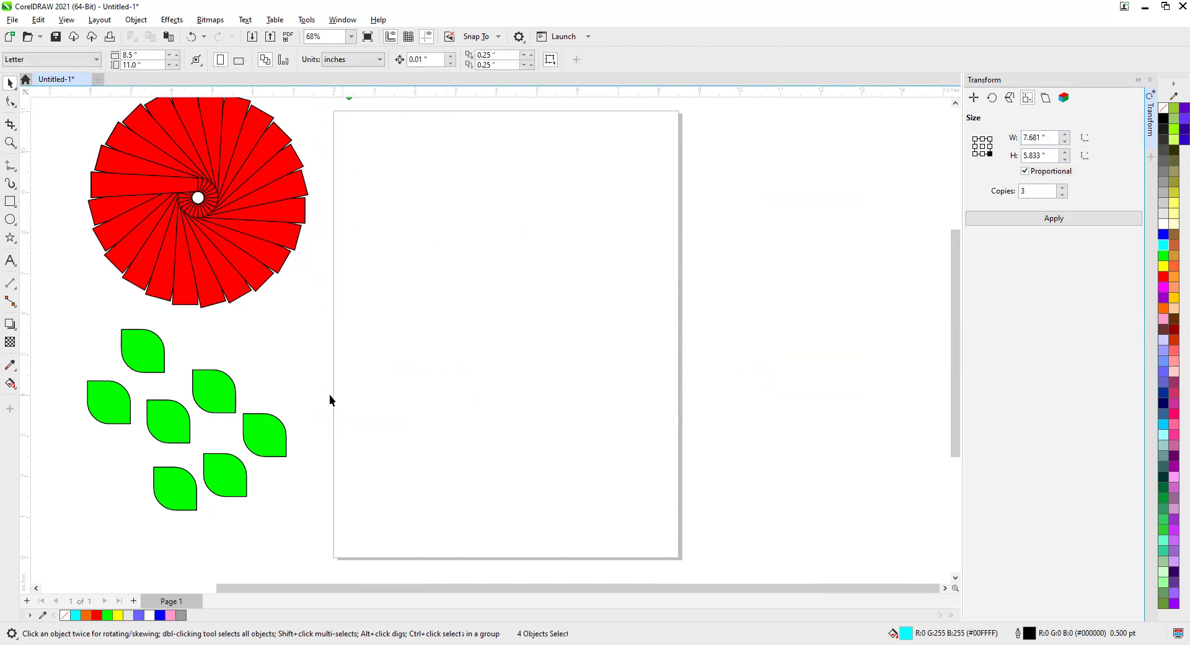
Step: Draw an unfilled circle about 4.4 inches in diameter in the upper right part of the page
{"action": "left_click", "coordinate": [10, 220]}
{"action": "mouse_move", "coordinate": [465, 180]}
{"action": "left_mouse_down"}
{"action": "mouse_move", "coordinate": [560, 300]}
{"action": "mouse_move", "coordinate": [546, 270]}
{"action": "left_mouse_up"}
{"action": "left_click_drag", "start_coordinate": [465, 183], "coordinate": [537, 243]}
Step: Try the Size transformation on the circle with a proportionally reduced width, five copies and the lower-right anchor, and undo it
{"action": "left_click", "coordinate": [1057, 192]}
{"action": "key", "text": "ctrl+a"}
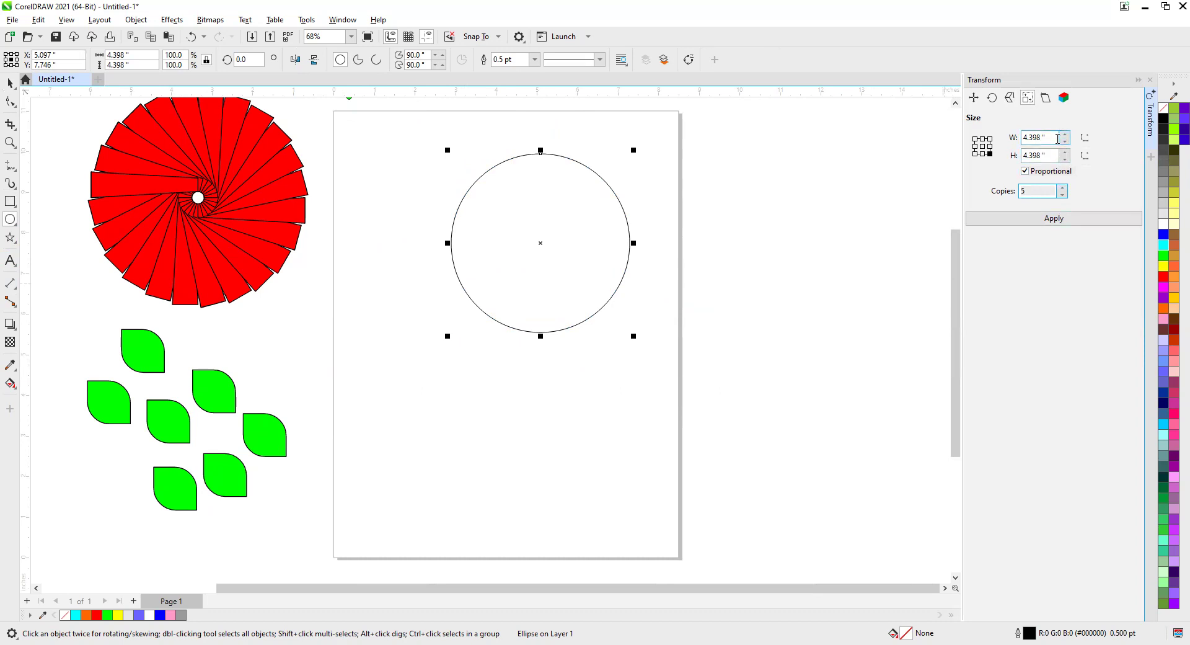
{"action": "left_click", "coordinate": [1066, 141]}
{"action": "left_click", "coordinate": [1067, 141]}
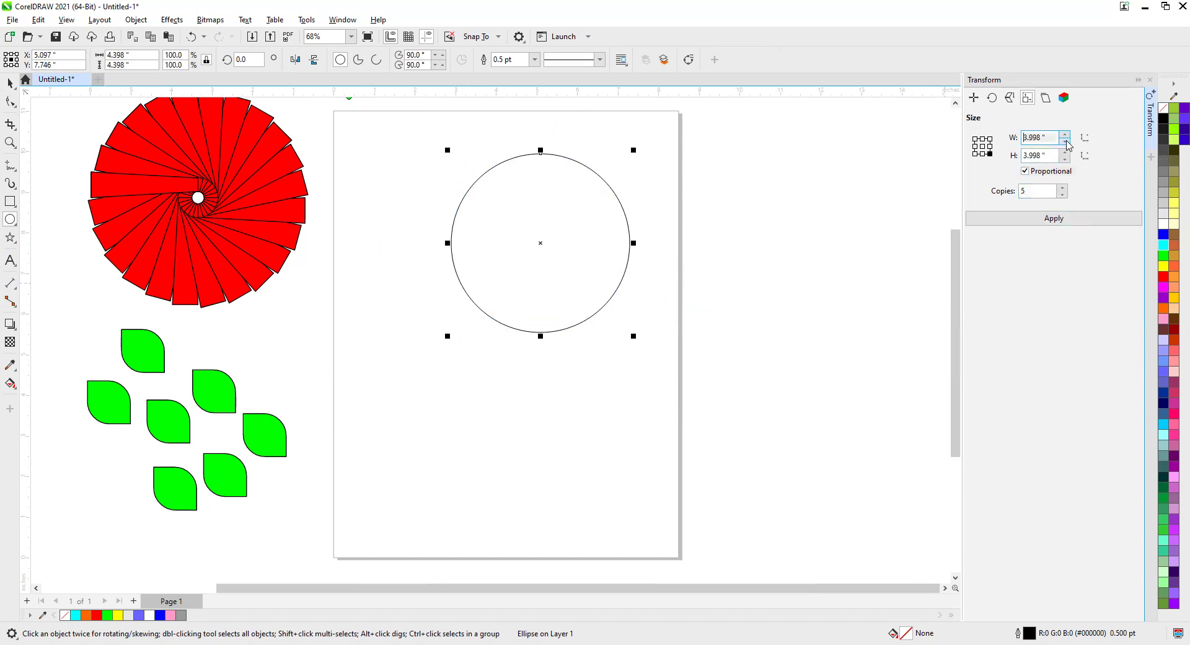
{"action": "left_click", "coordinate": [1066, 142]}
{"action": "left_click", "coordinate": [1049, 222]}
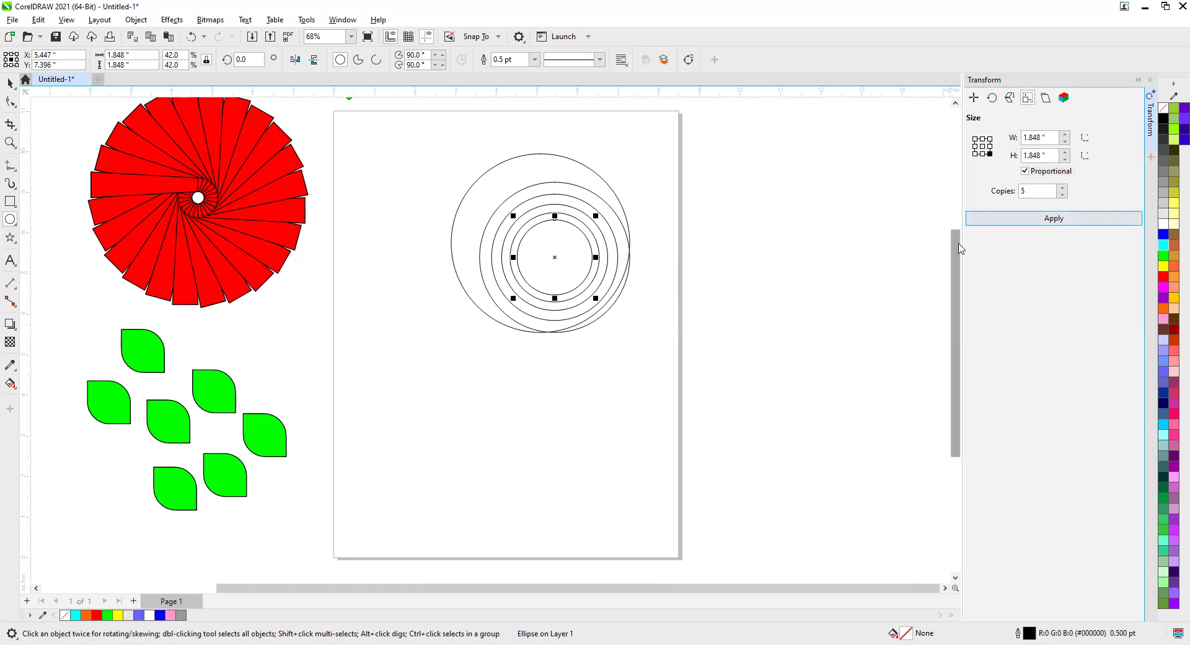
{"action": "key", "text": "ctrl+z"}
Step: Try the Size transformation on the circle at 4.398 inches with eight copies, and undo it
{"action": "left_click", "coordinate": [1065, 191]}
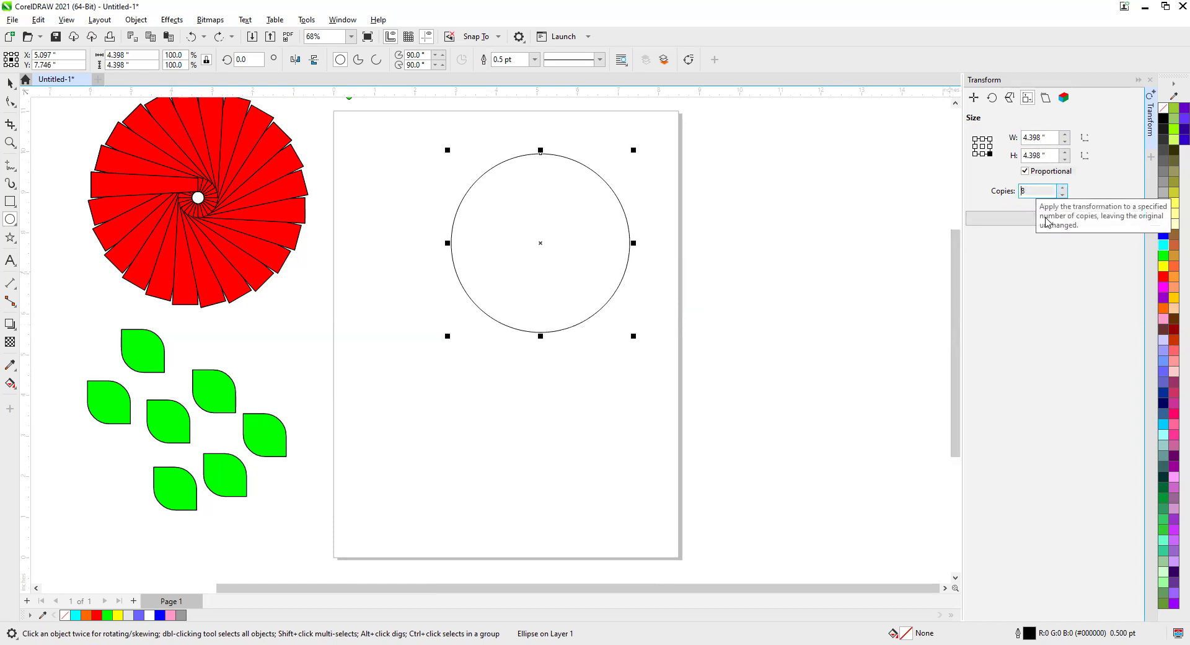
{"action": "left_click", "coordinate": [1034, 222]}
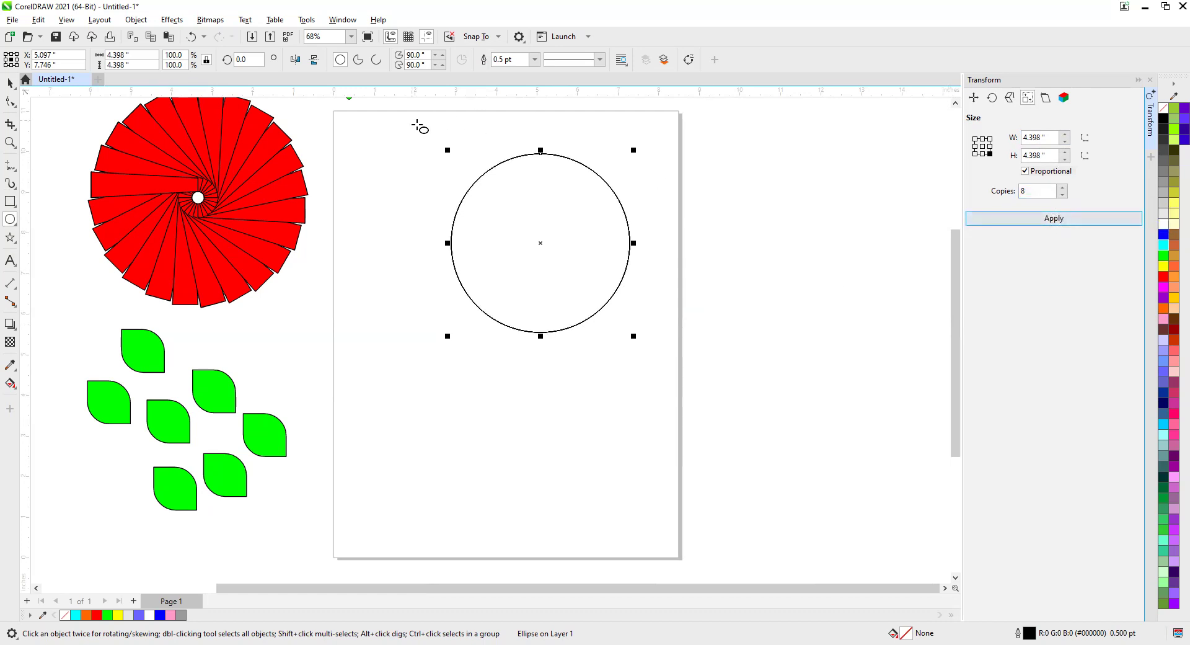
{"action": "key", "text": "ctrl+z"}
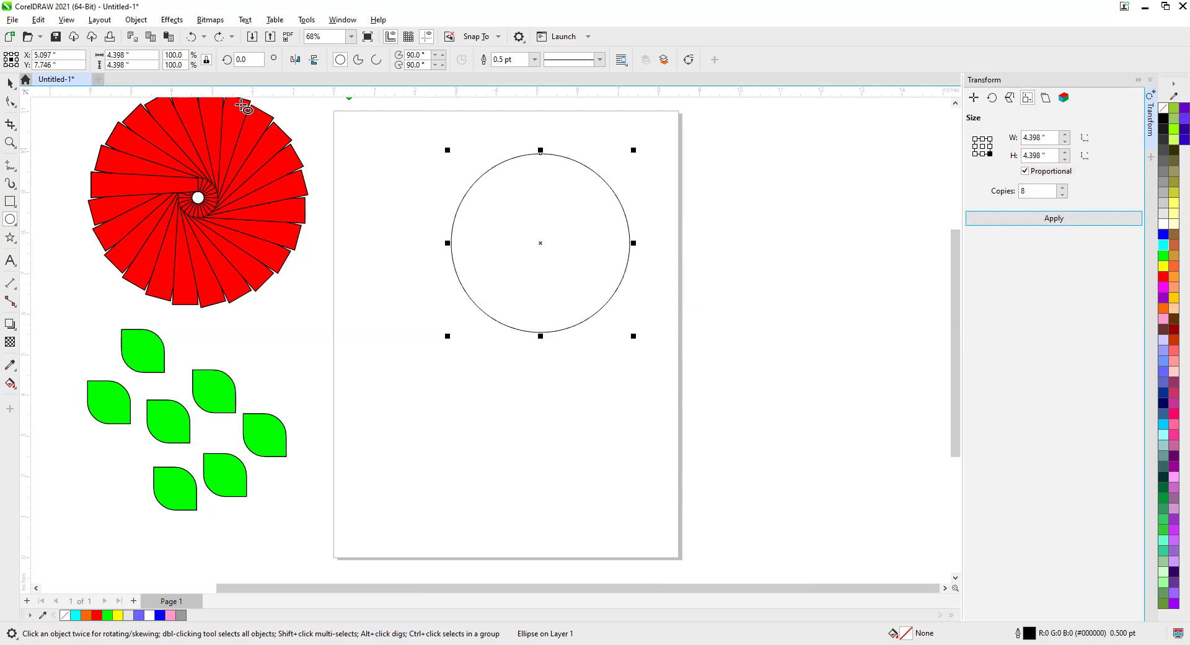
Step: Change the Size anchor to bottom center and apply the 4.398-inch size to the circle with eight copies
{"action": "key", "text": "space"}
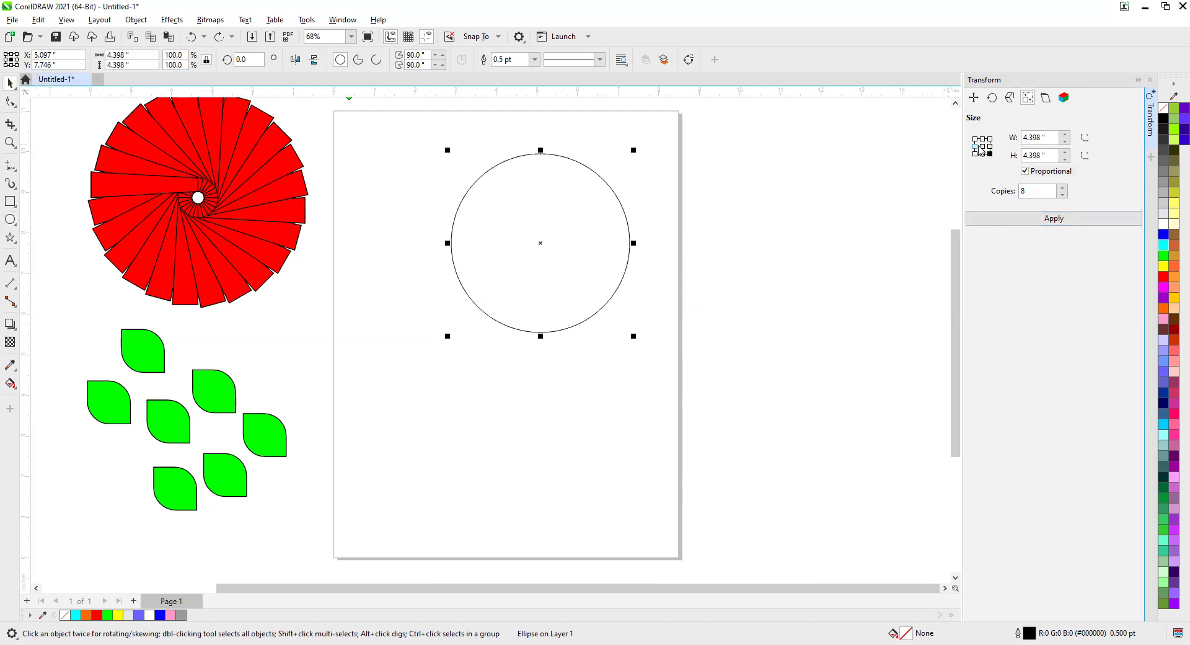
{"action": "left_click", "coordinate": [982, 147]}
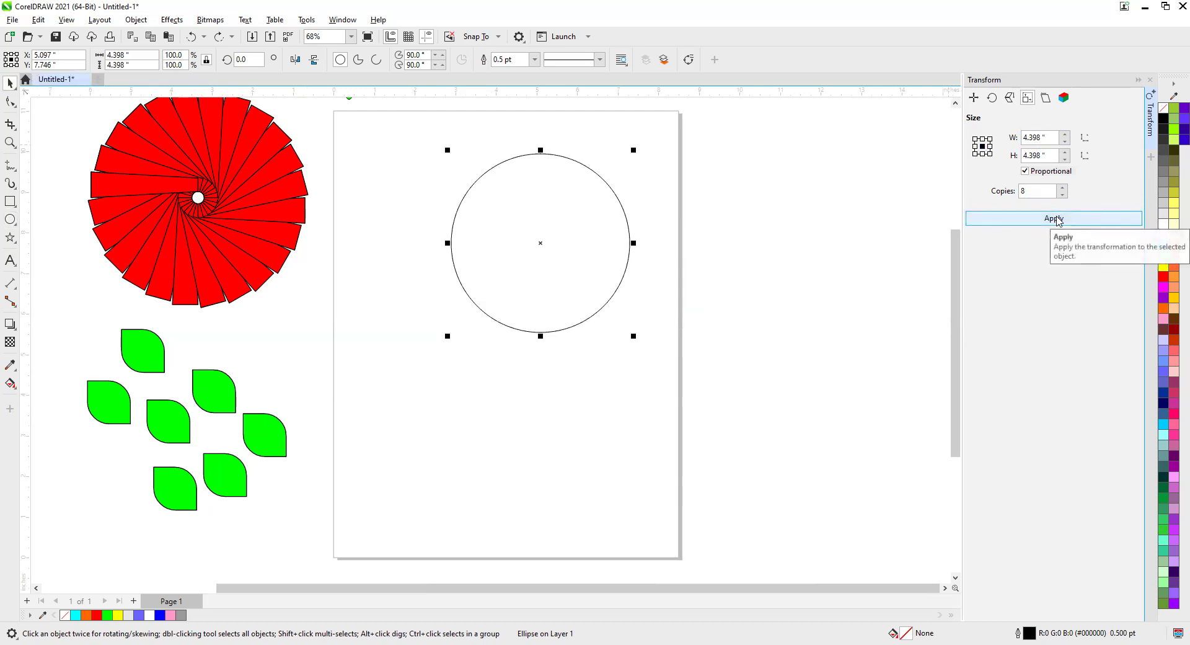
{"action": "left_click", "coordinate": [982, 154]}
{"action": "left_click", "coordinate": [1034, 221]}
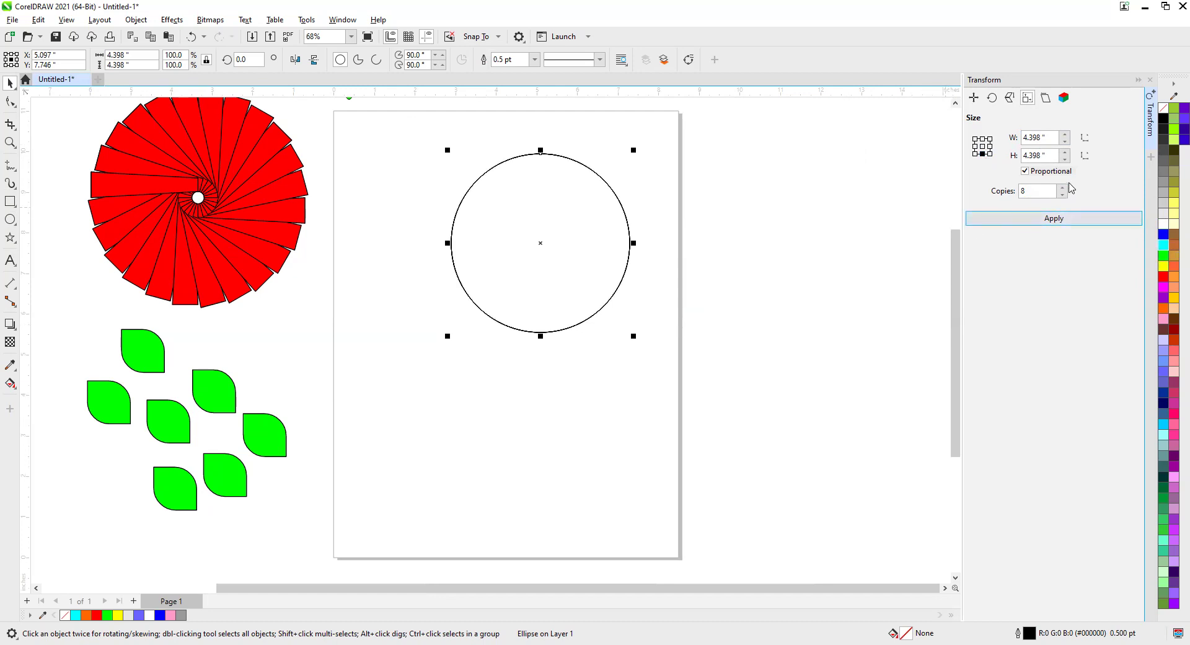
Step: Pull some of the stacked circle copies apart, and delete all the circles from the page
{"action": "left_click", "coordinate": [547, 238]}
{"action": "left_click_drag", "start_coordinate": [537, 253], "coordinate": [643, 273]}
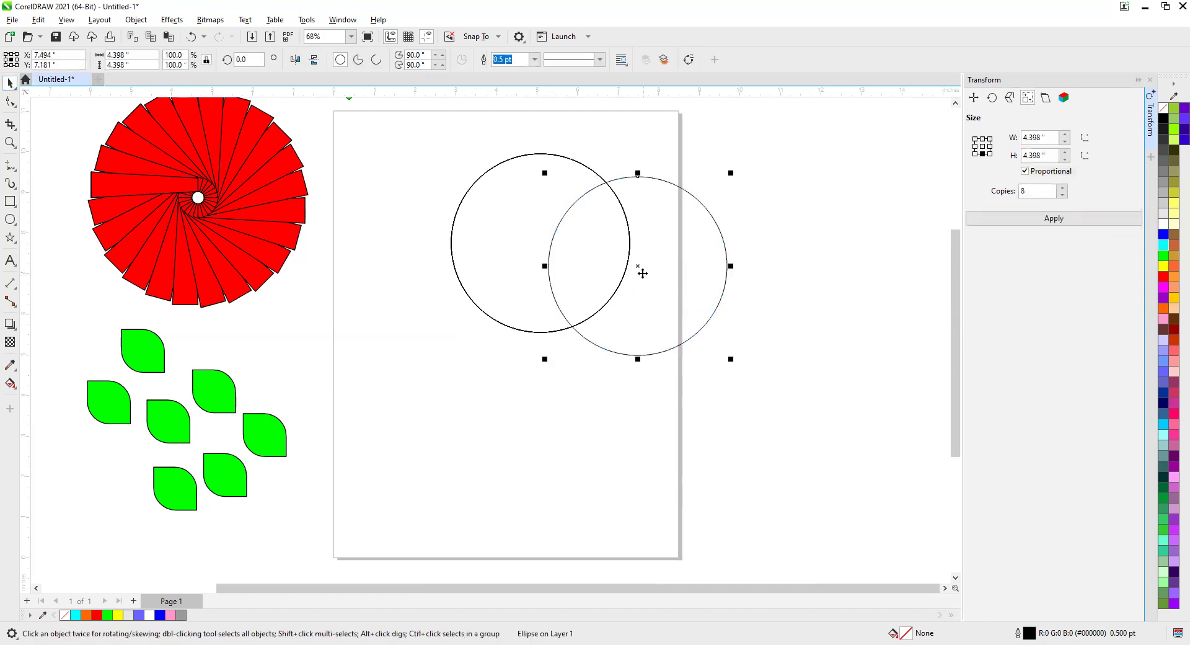
{"action": "left_click_drag", "start_coordinate": [571, 266], "coordinate": [652, 318]}
{"action": "left_click_drag", "start_coordinate": [411, 138], "coordinate": [793, 420]}
{"action": "key", "text": "Delete"}
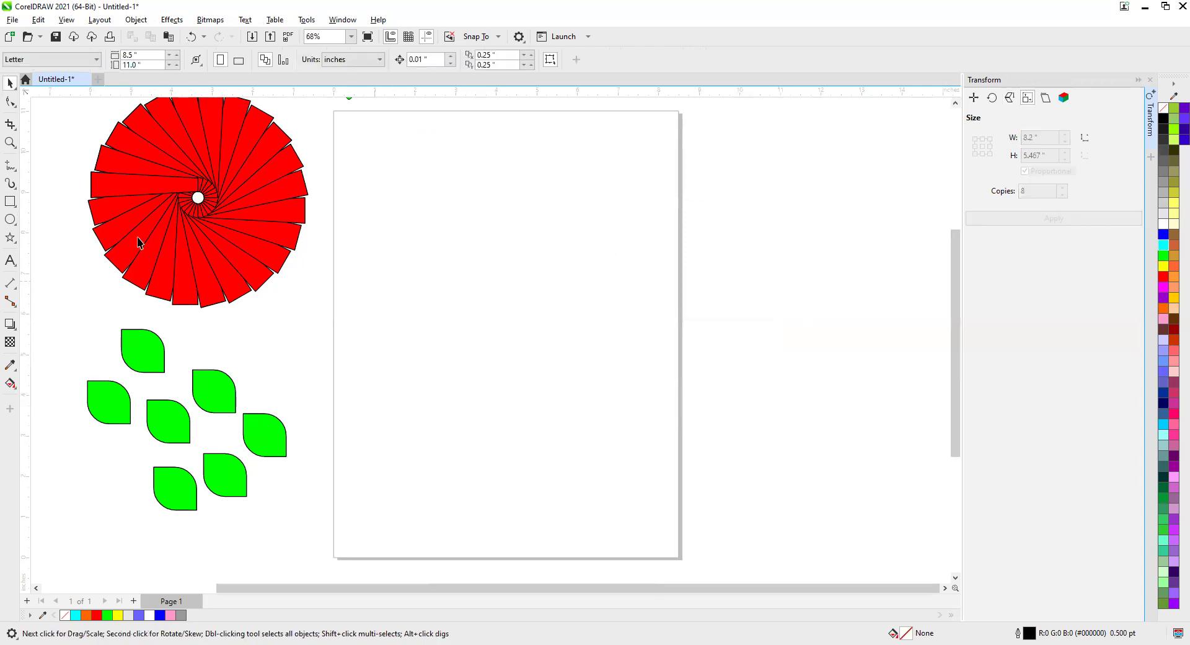
Step: Draw a circle about 5 inches in diameter in the page's upper area and give it a 3.0 pt outline
{"action": "left_click", "coordinate": [10, 219]}
{"action": "left_click_drag", "start_coordinate": [426, 208], "coordinate": [531, 312]}
{"action": "left_click_drag", "start_coordinate": [425, 205], "coordinate": [550, 244]}
{"action": "left_click", "coordinate": [535, 60]}
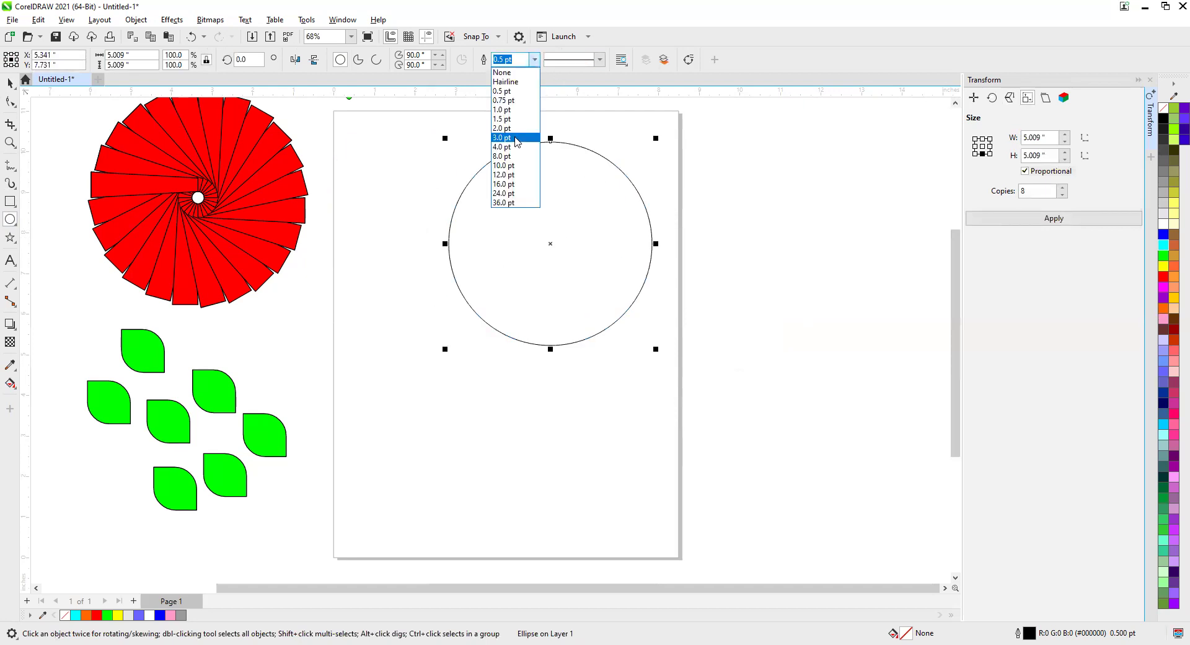
{"action": "left_click", "coordinate": [517, 139]}
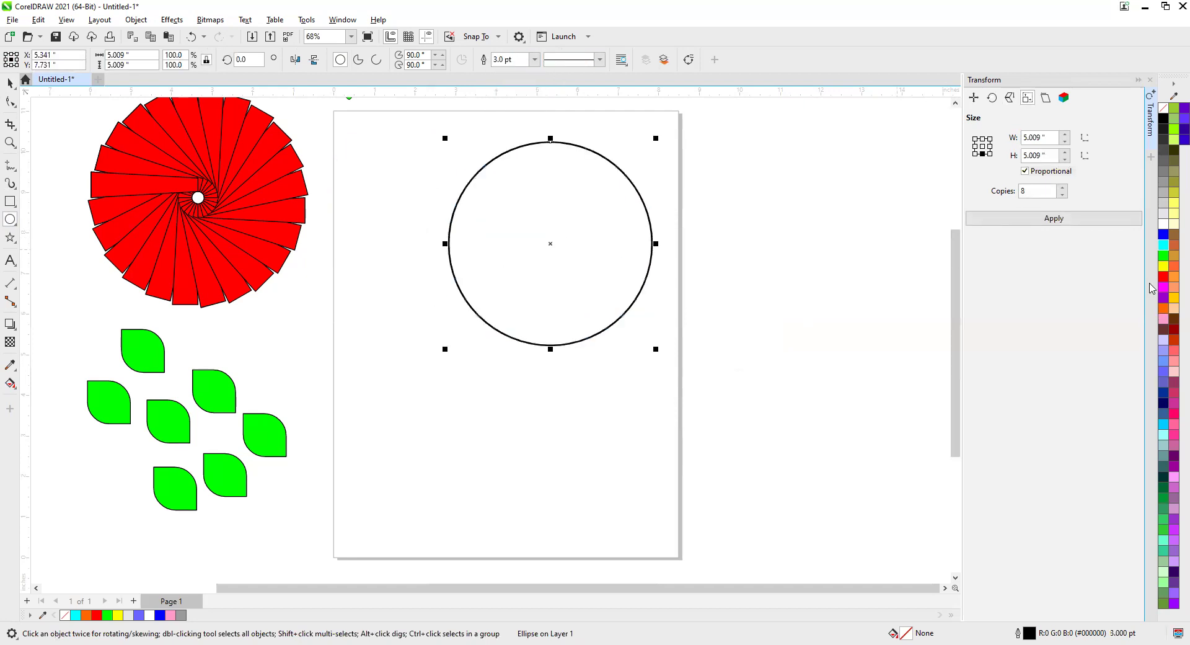
Step: Apply a proportional size of 3.509 inches to the circle with five copies, anchored at its bottom center, and deselect
{"action": "left_click", "coordinate": [1066, 147]}
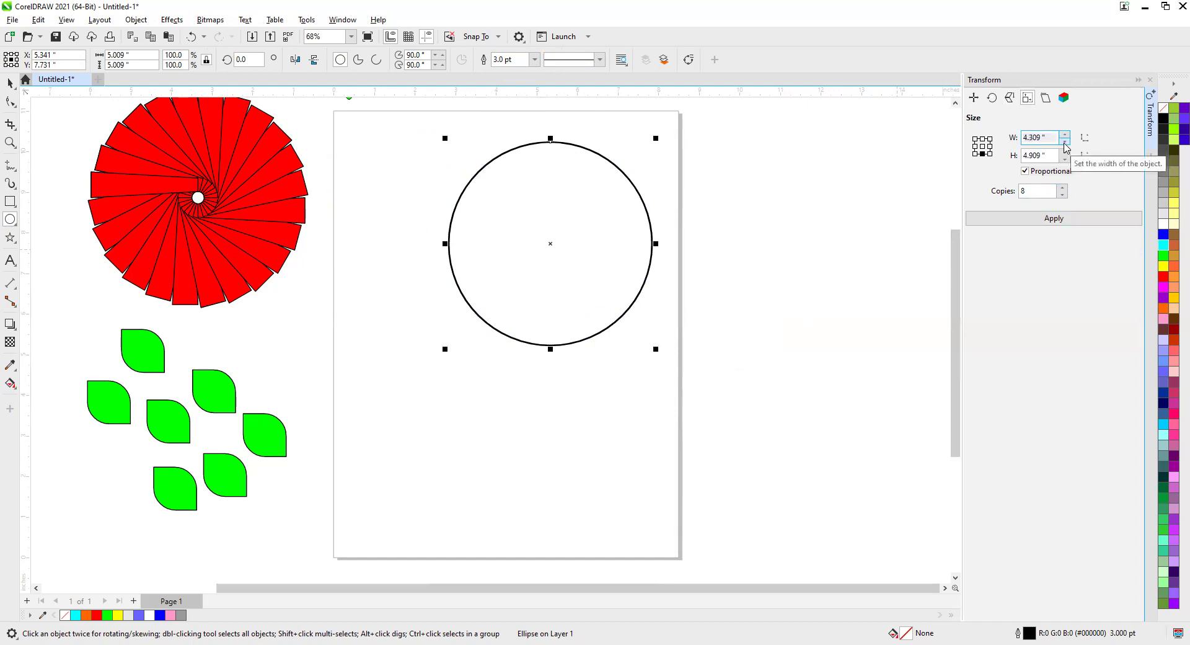
{"action": "left_click", "coordinate": [1065, 147]}
{"action": "left_click", "coordinate": [1066, 147]}
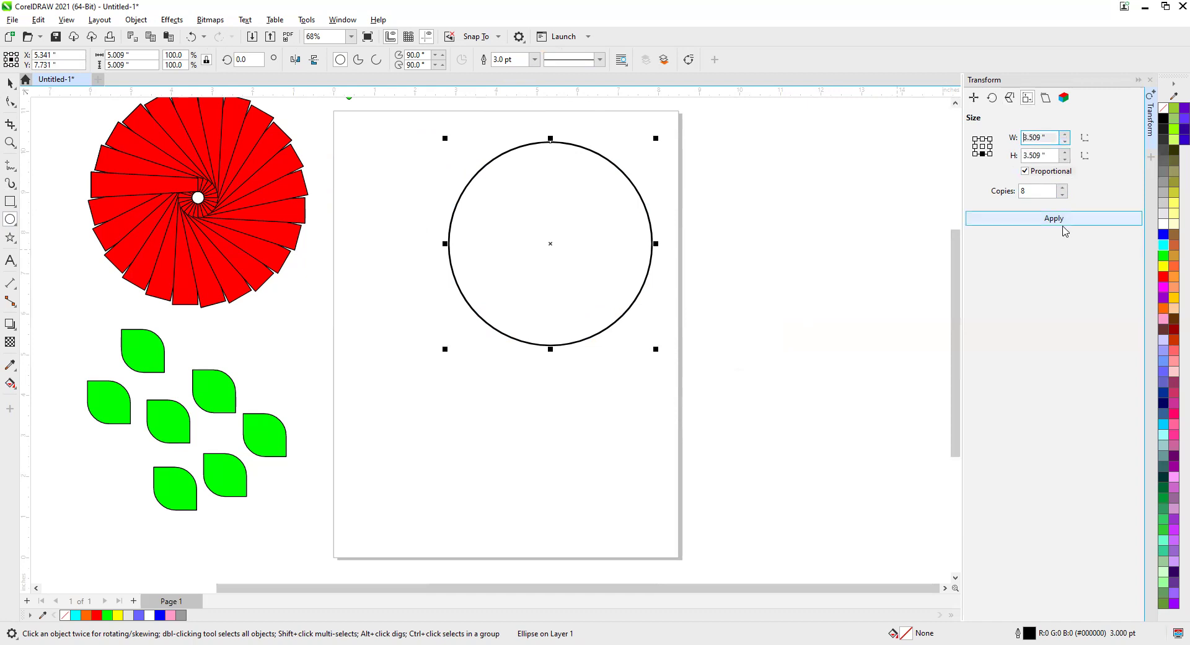
{"action": "left_click", "coordinate": [1063, 196]}
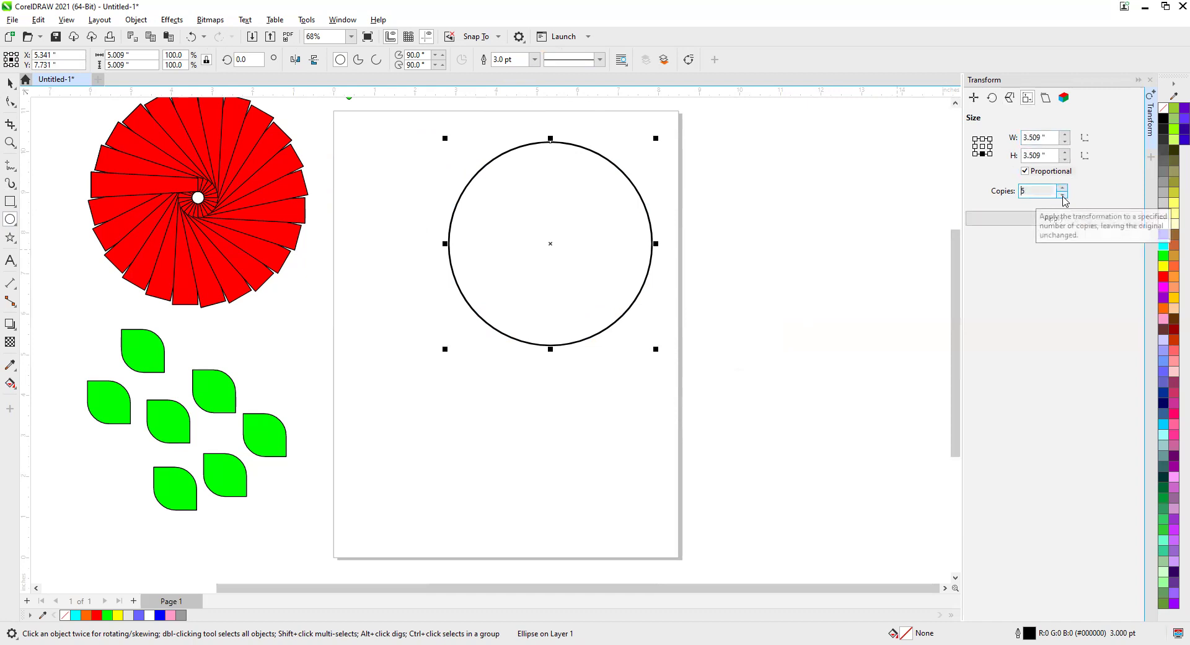
{"action": "left_click", "coordinate": [1020, 218]}
{"action": "key", "text": "Escape"}
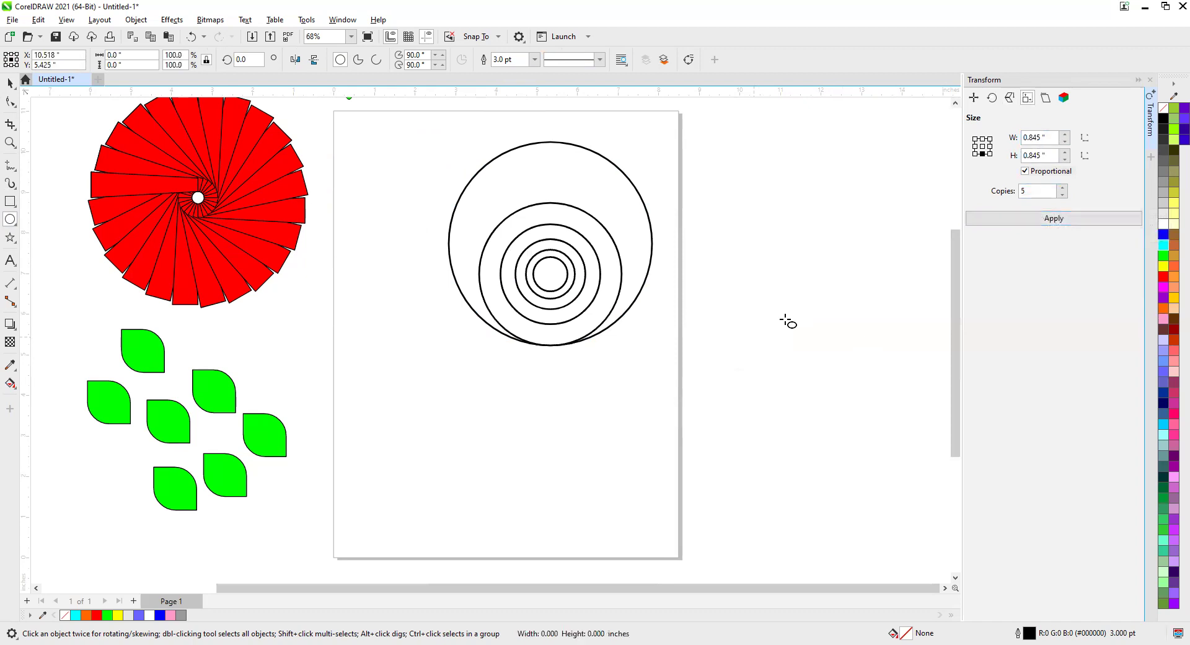
Step: Fill the three innermost circles with green, yellow and cyan, working from the center outward
{"action": "left_click", "coordinate": [10, 82]}
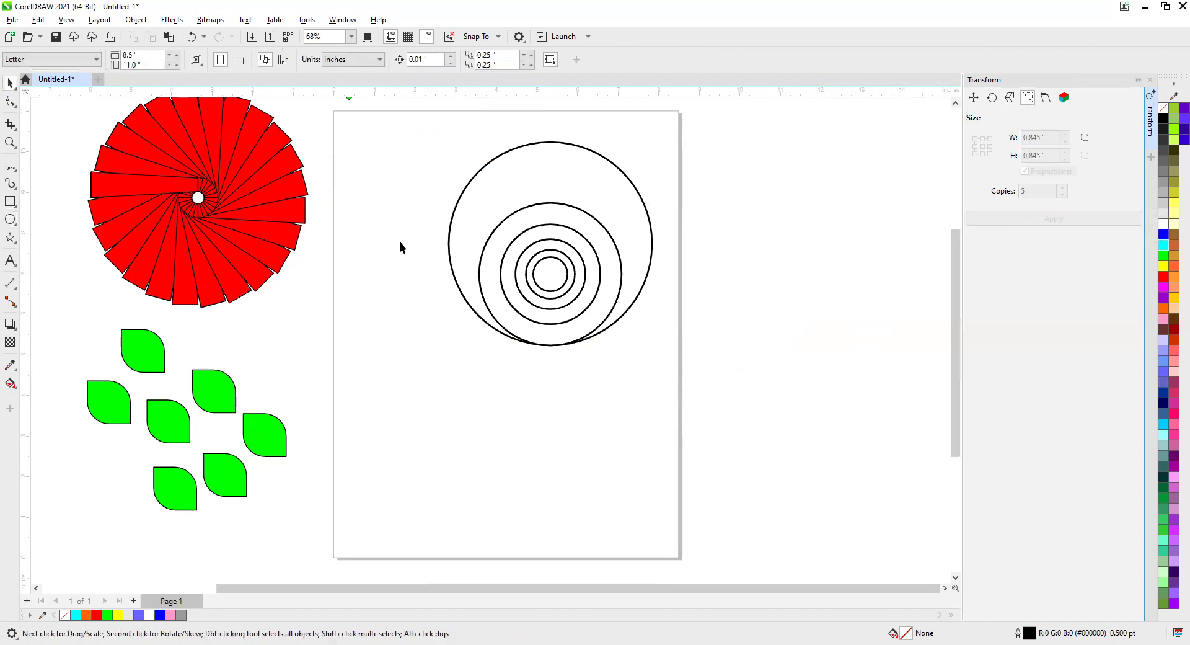
{"action": "left_click", "coordinate": [548, 282]}
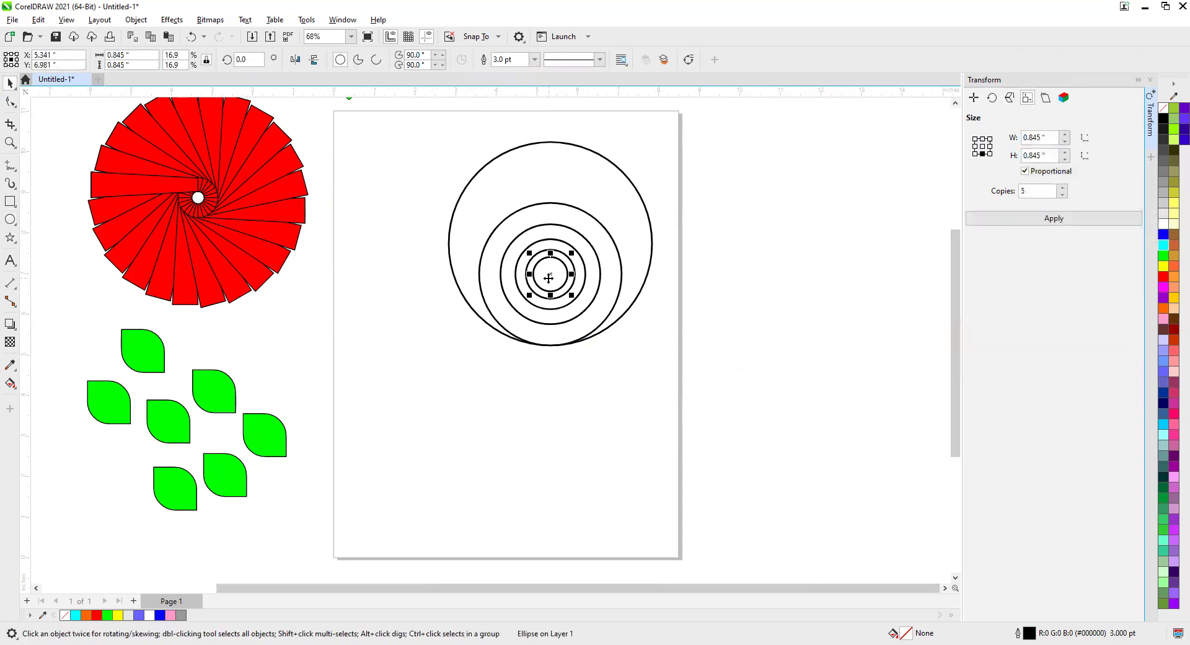
{"action": "left_click", "coordinate": [1164, 256]}
{"action": "left_click", "coordinate": [577, 279]}
{"action": "left_click", "coordinate": [1163, 266]}
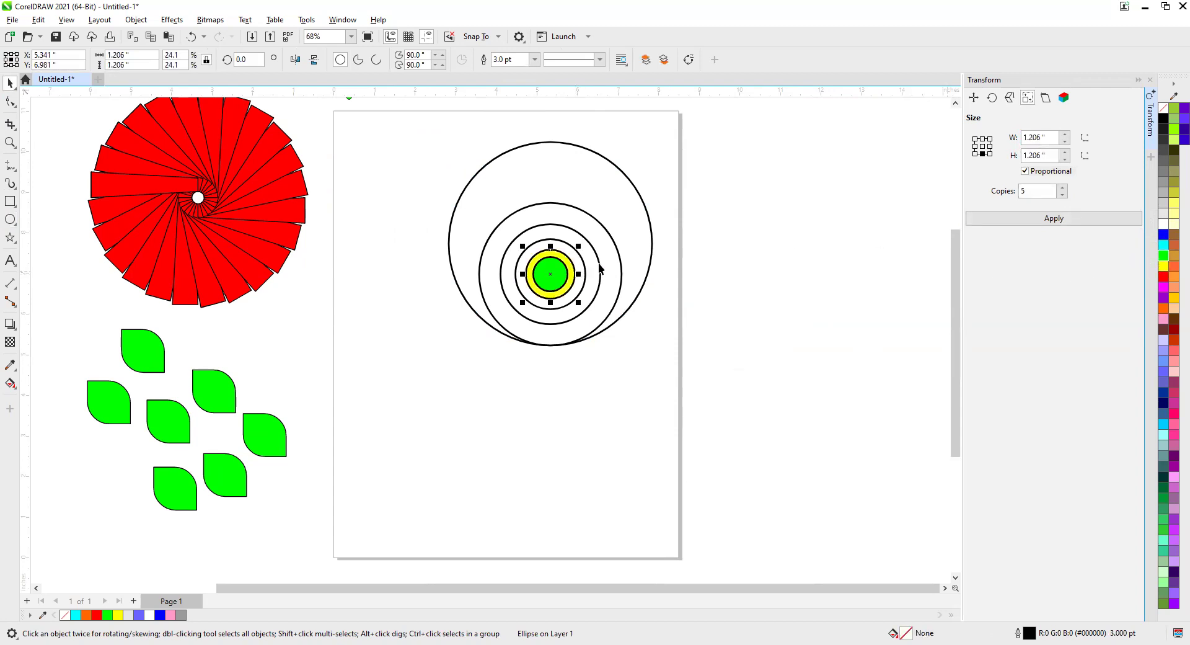
{"action": "left_click", "coordinate": [580, 256]}
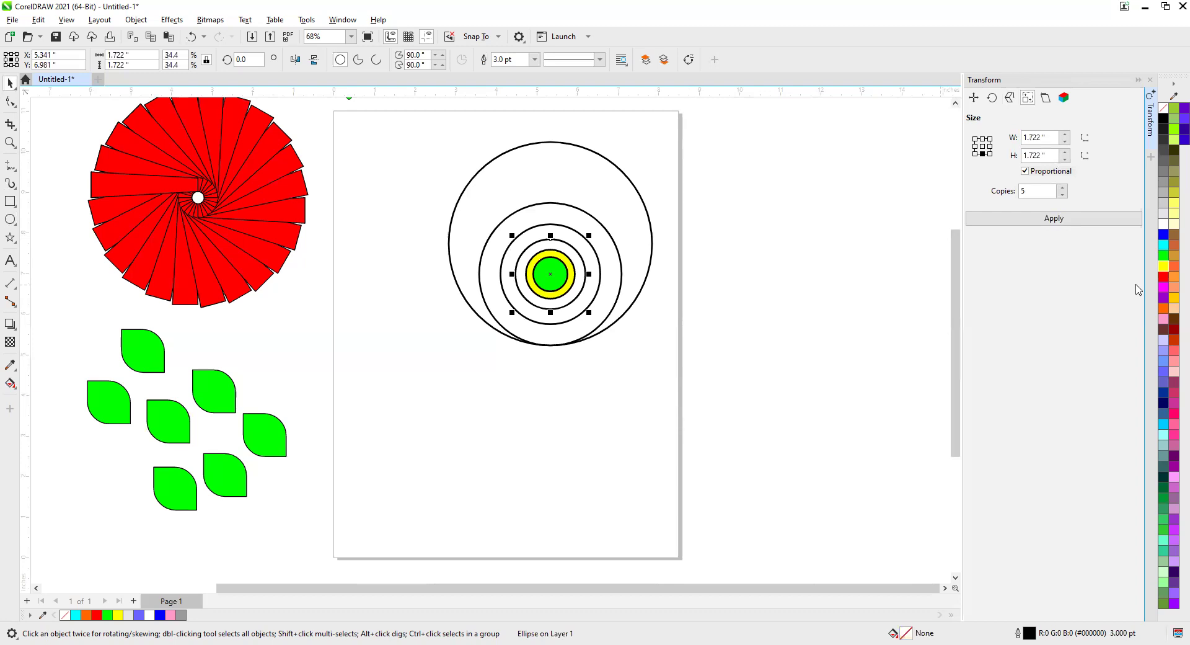
{"action": "left_click", "coordinate": [1163, 245]}
Step: Fill the three outer circles with red, blue and yellow, working outward, and deselect
{"action": "left_click", "coordinate": [602, 271]}
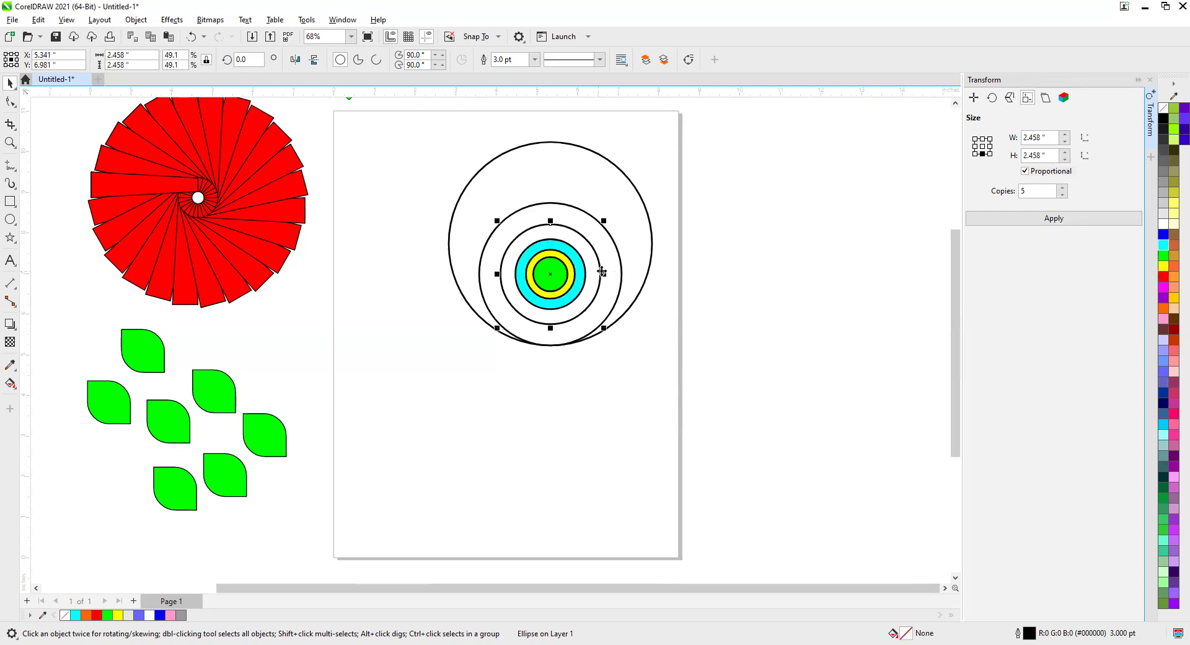
{"action": "left_click", "coordinate": [1166, 277]}
{"action": "left_click", "coordinate": [621, 256]}
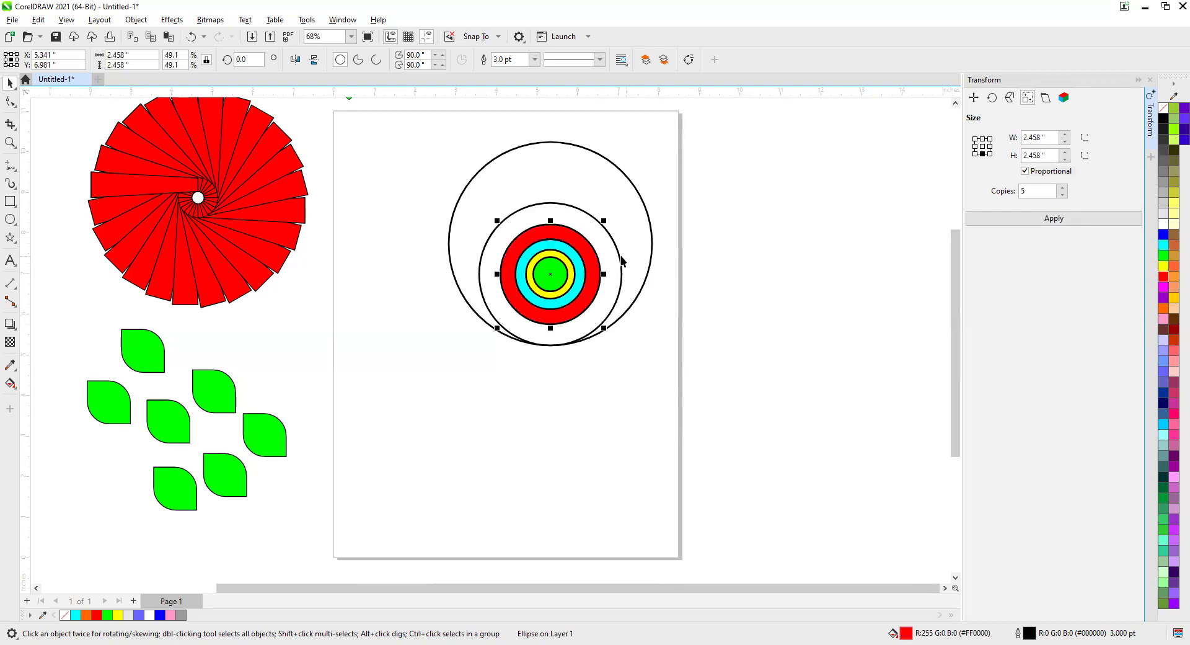
{"action": "left_click", "coordinate": [1164, 236]}
{"action": "left_click", "coordinate": [642, 197]}
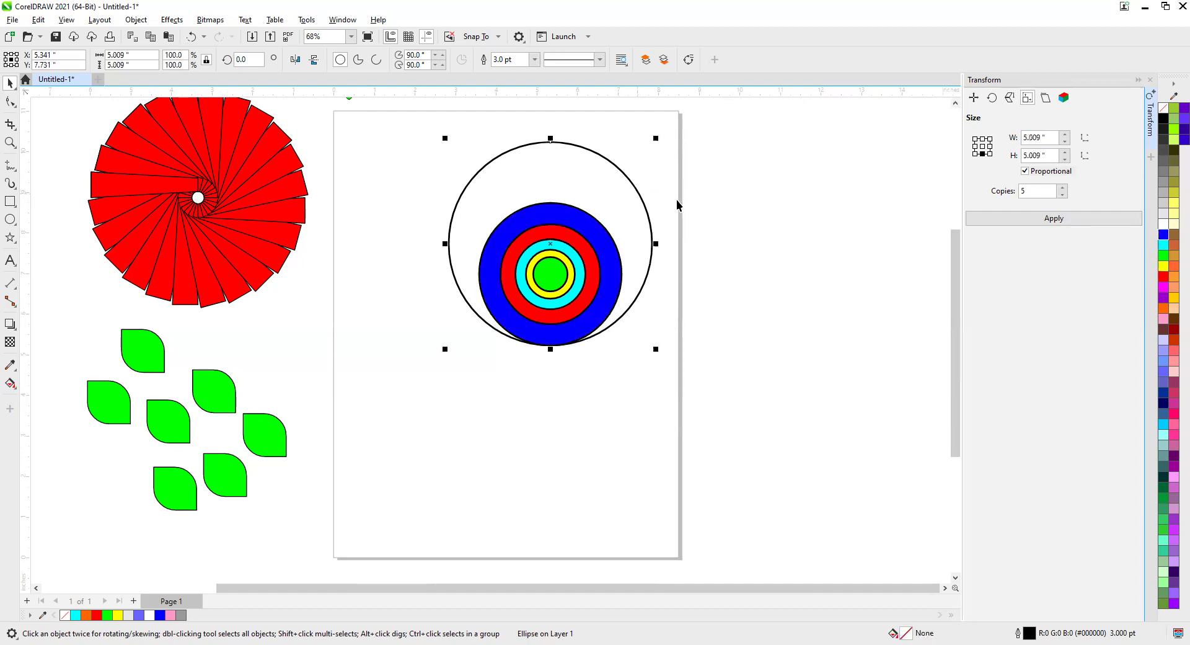
{"action": "left_click", "coordinate": [1164, 266]}
{"action": "left_click", "coordinate": [782, 301]}
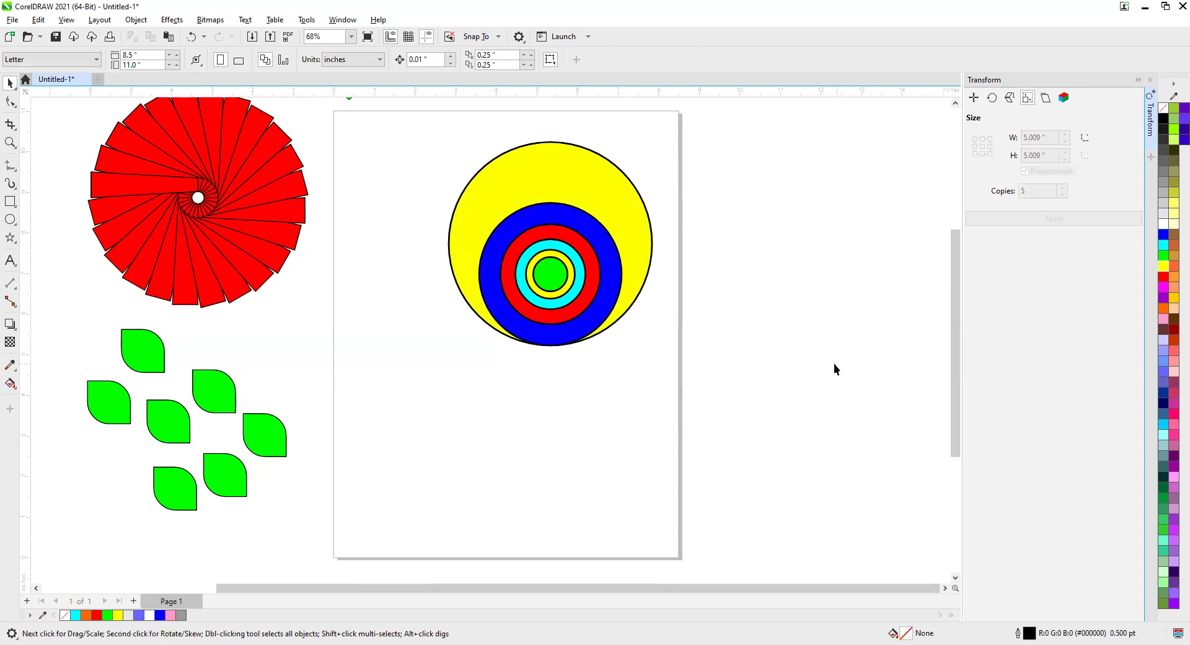
Step: Align all six circles to the largest one's right edge, with their centers level vertically
{"action": "left_click_drag", "start_coordinate": [436, 190], "coordinate": [407, 378]}
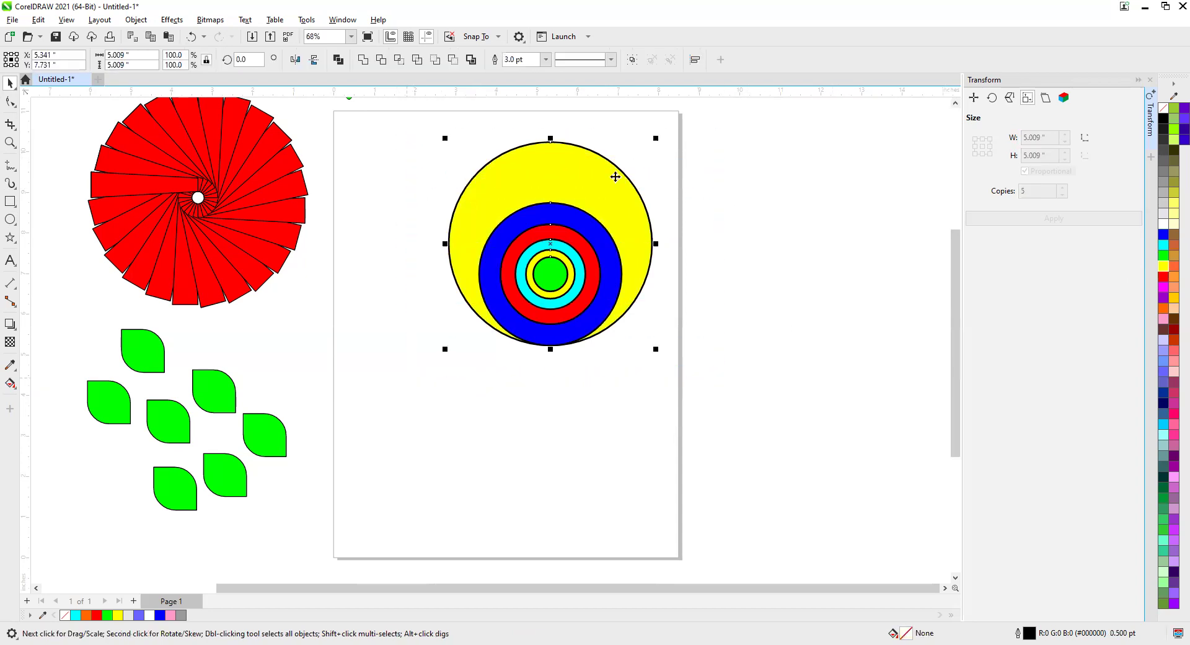
{"action": "left_click", "coordinate": [694, 59]}
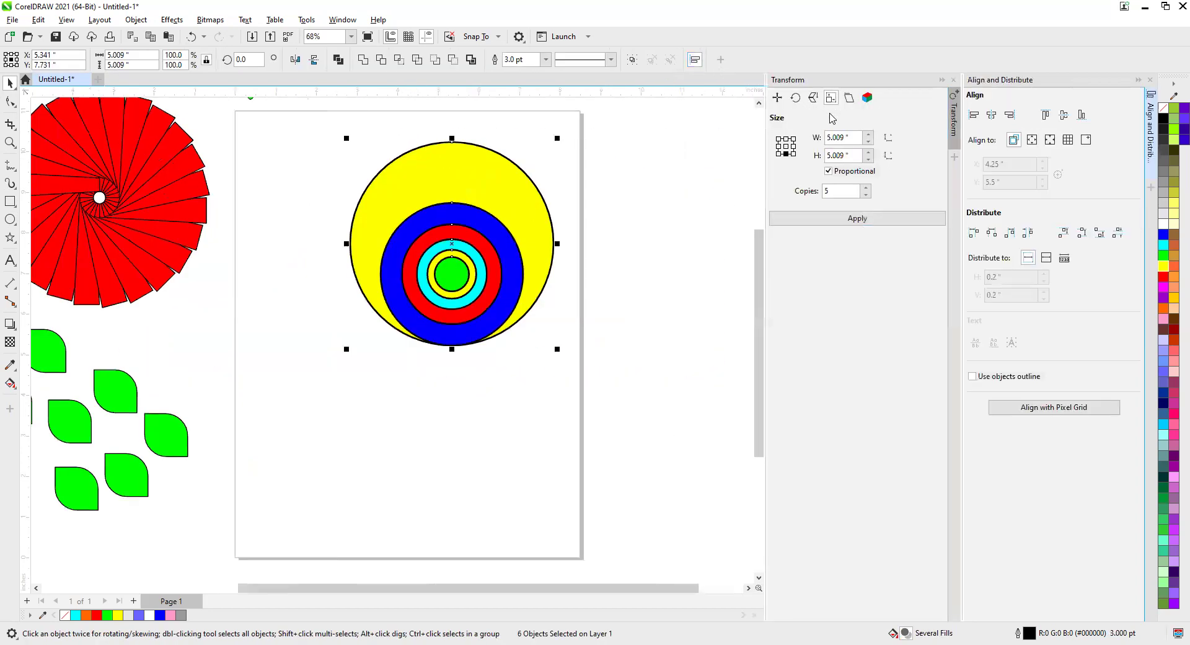
{"action": "left_click", "coordinate": [992, 116]}
{"action": "left_click_drag", "start_coordinate": [635, 136], "coordinate": [282, 375]}
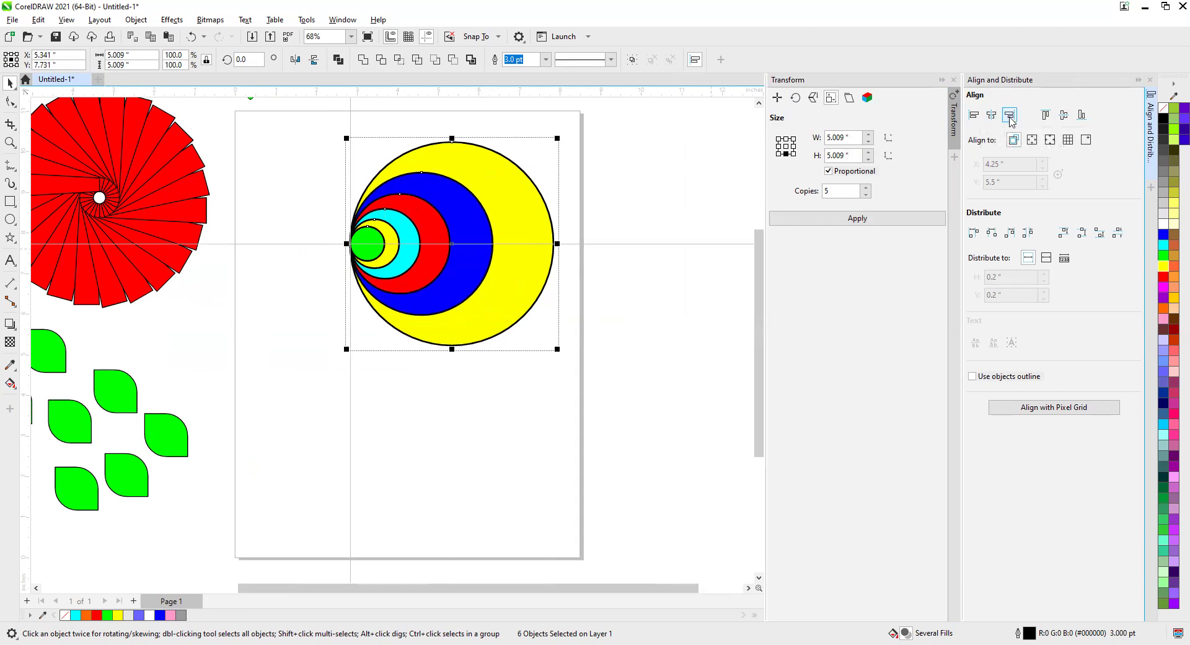
{"action": "left_click", "coordinate": [1008, 116]}
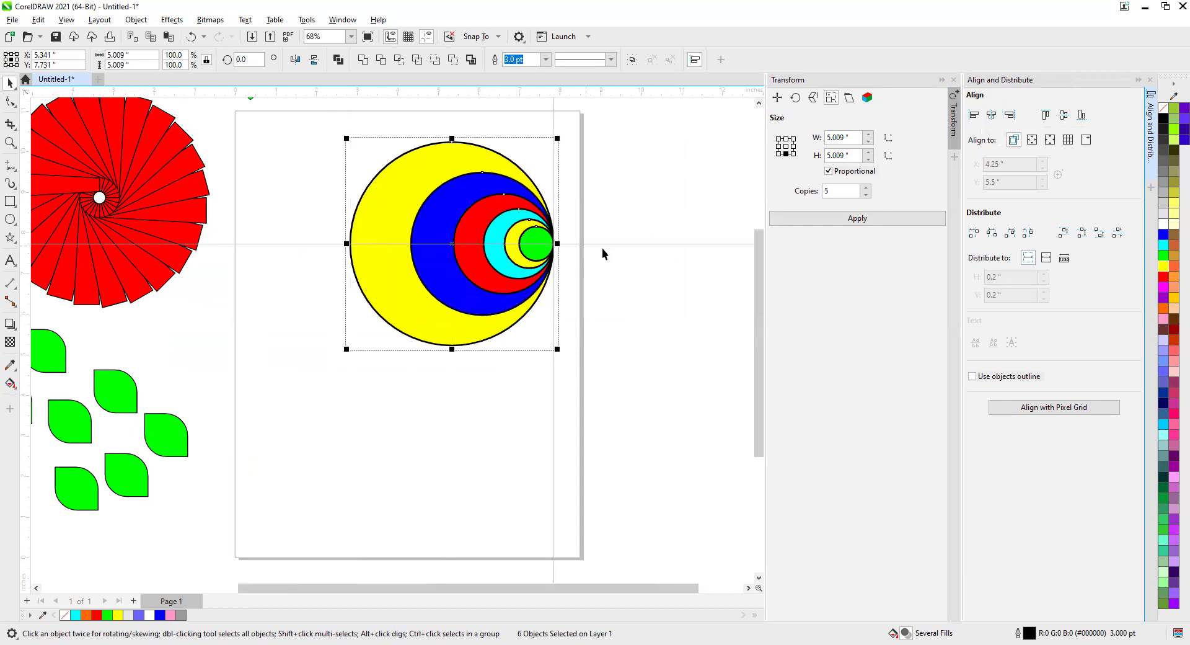
Step: Remove the outlines from the six circles and move them together off the page, below the small green flower
{"action": "right_click", "coordinate": [1164, 108]}
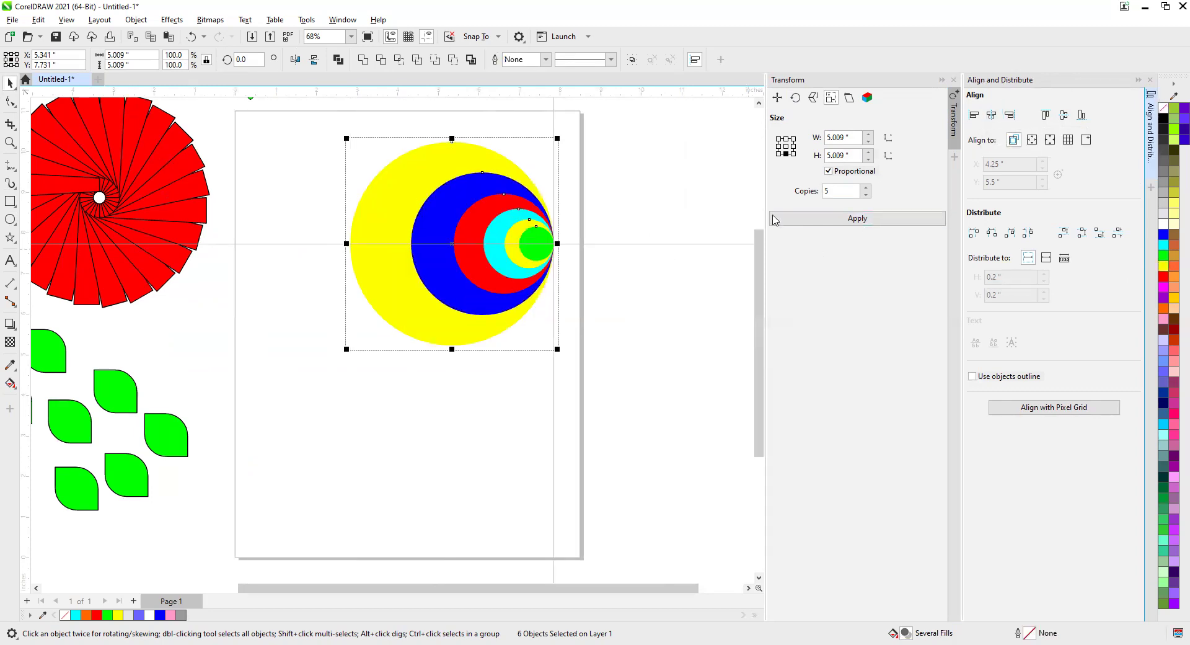
{"action": "left_click", "coordinate": [583, 260]}
{"action": "scroll", "coordinate": [583, 260], "scroll_direction": "down", "scroll_amount": 3}
{"action": "left_click", "coordinate": [480, 295]}
{"action": "left_click_drag", "start_coordinate": [506, 260], "coordinate": [211, 410]}
{"action": "left_click", "coordinate": [561, 403]}
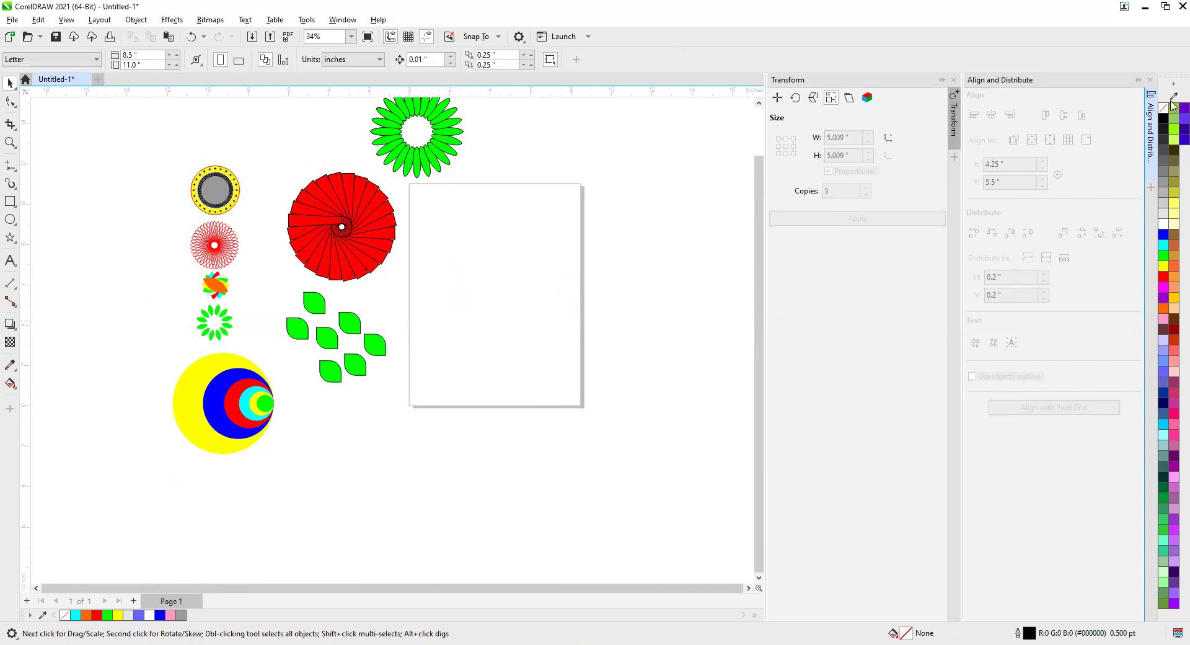
Step: Close the Align and Distribute docker, choose Skew as the transformation, and draw a cyan rectangle about 7.0 by 3.8 inches across the page's right edge
{"action": "left_click", "coordinate": [1150, 81]}
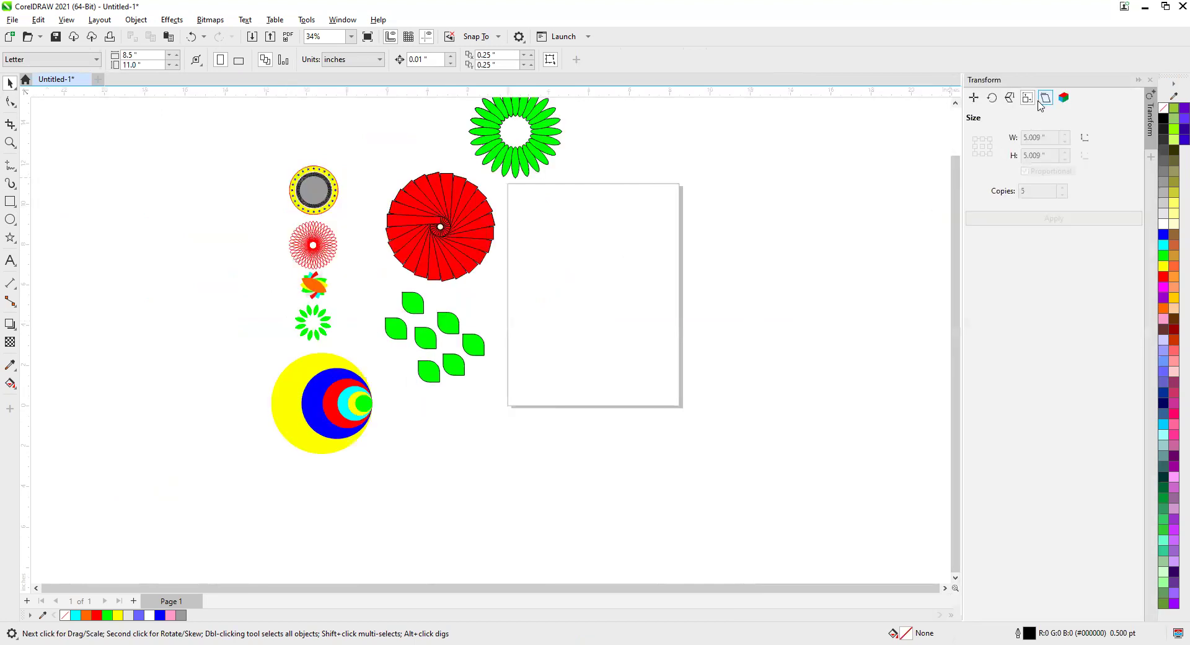
{"action": "left_click", "coordinate": [10, 201]}
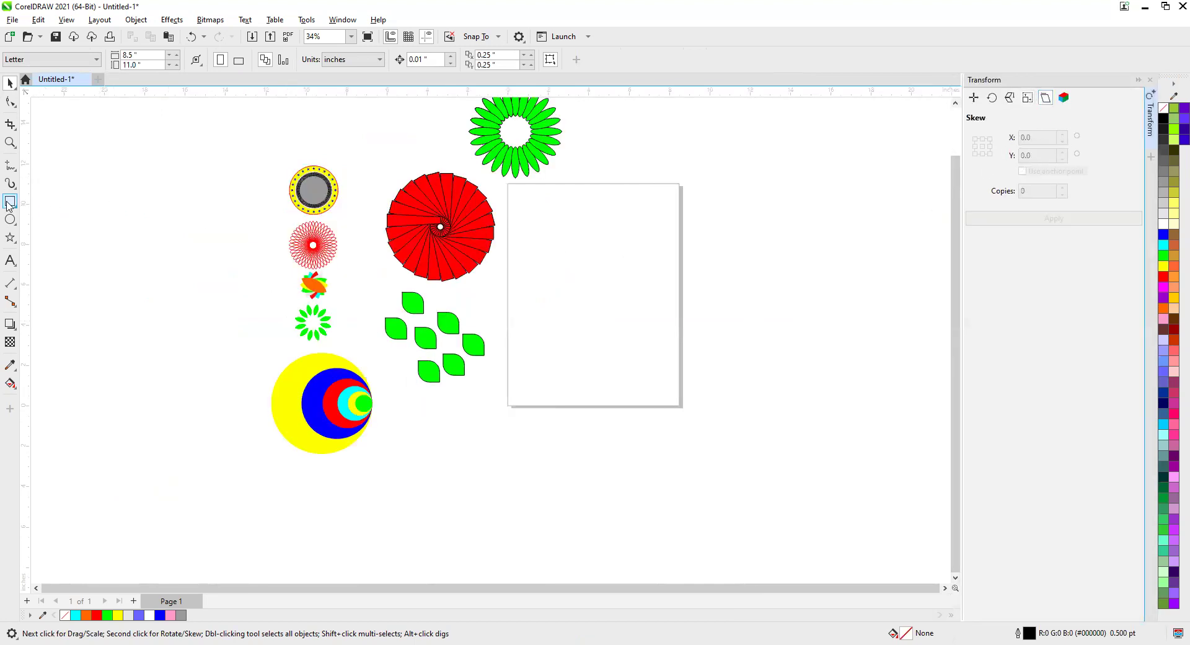
{"action": "mouse_move", "coordinate": [597, 222]}
{"action": "left_mouse_down"}
{"action": "mouse_move", "coordinate": [640, 298]}
{"action": "mouse_move", "coordinate": [739, 299]}
{"action": "left_mouse_up"}
{"action": "left_click", "coordinate": [1164, 250]}
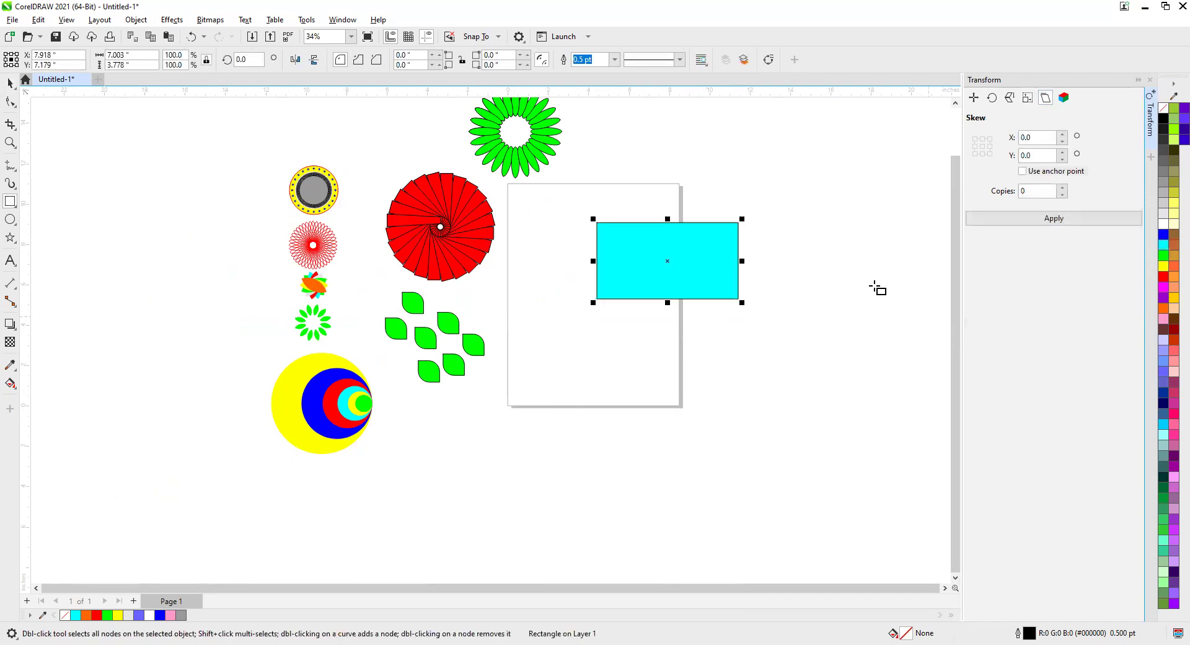
Step: Try skewing the cyan rectangle freehand, once horizontally and once vertically, undoing each skew
{"action": "scroll", "coordinate": [803, 286], "scroll_direction": "up", "scroll_amount": 2}
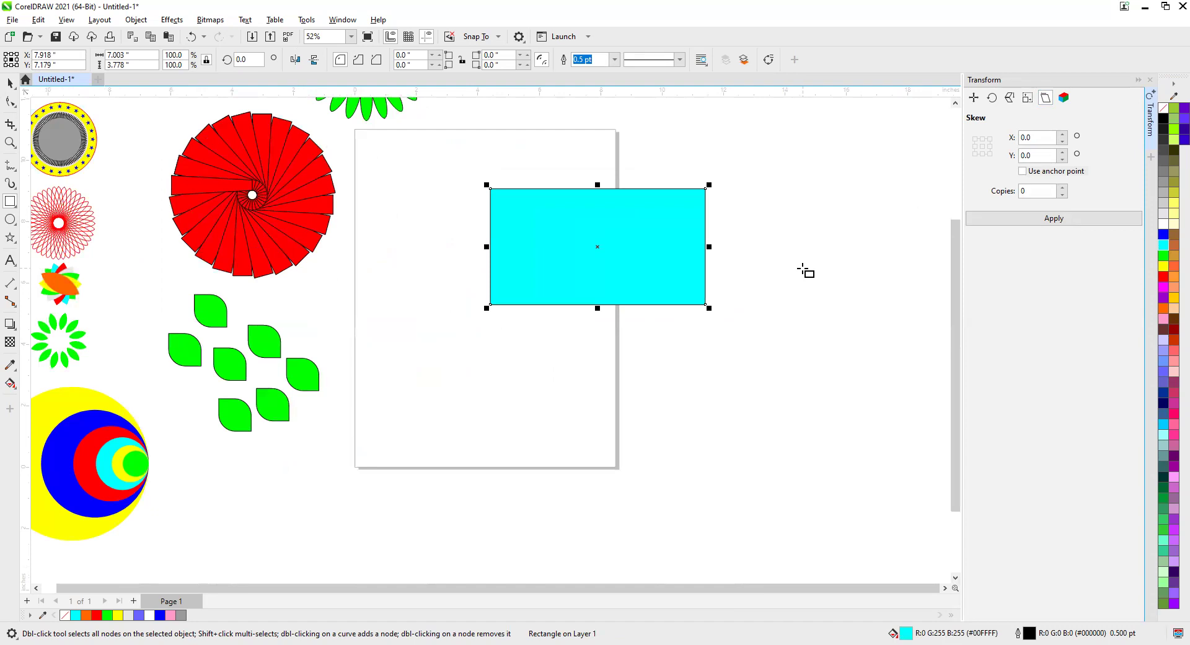
{"action": "left_click", "coordinate": [596, 243]}
{"action": "left_click_drag", "start_coordinate": [611, 189], "coordinate": [643, 186]}
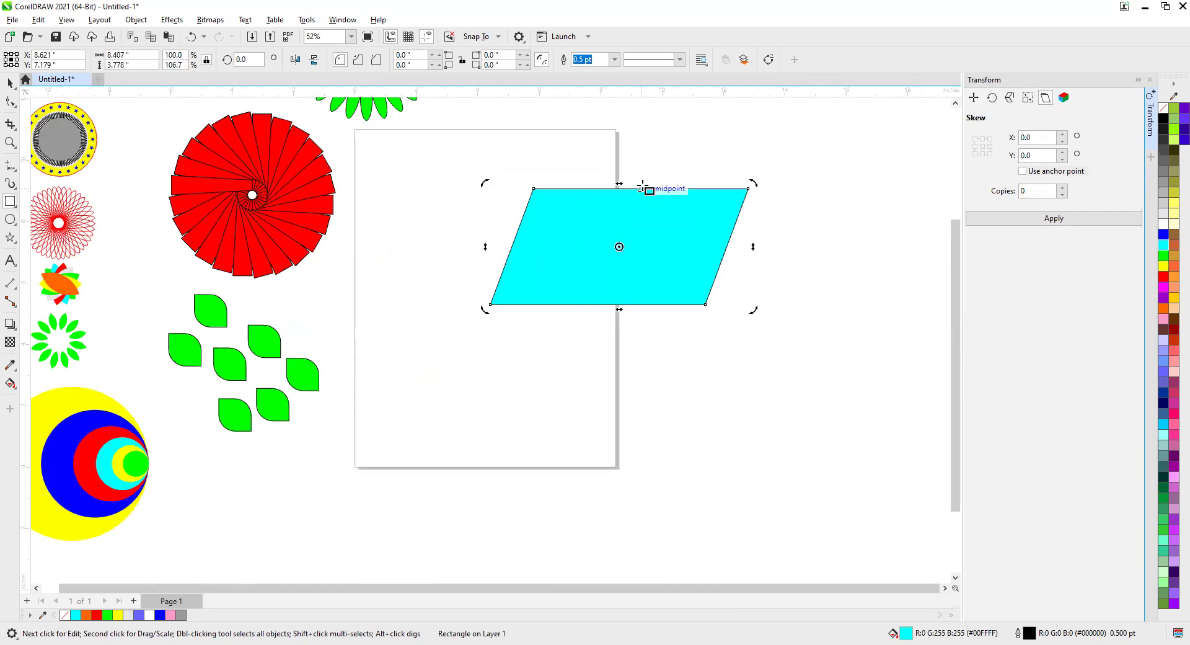
{"action": "key", "text": "ctrl+z"}
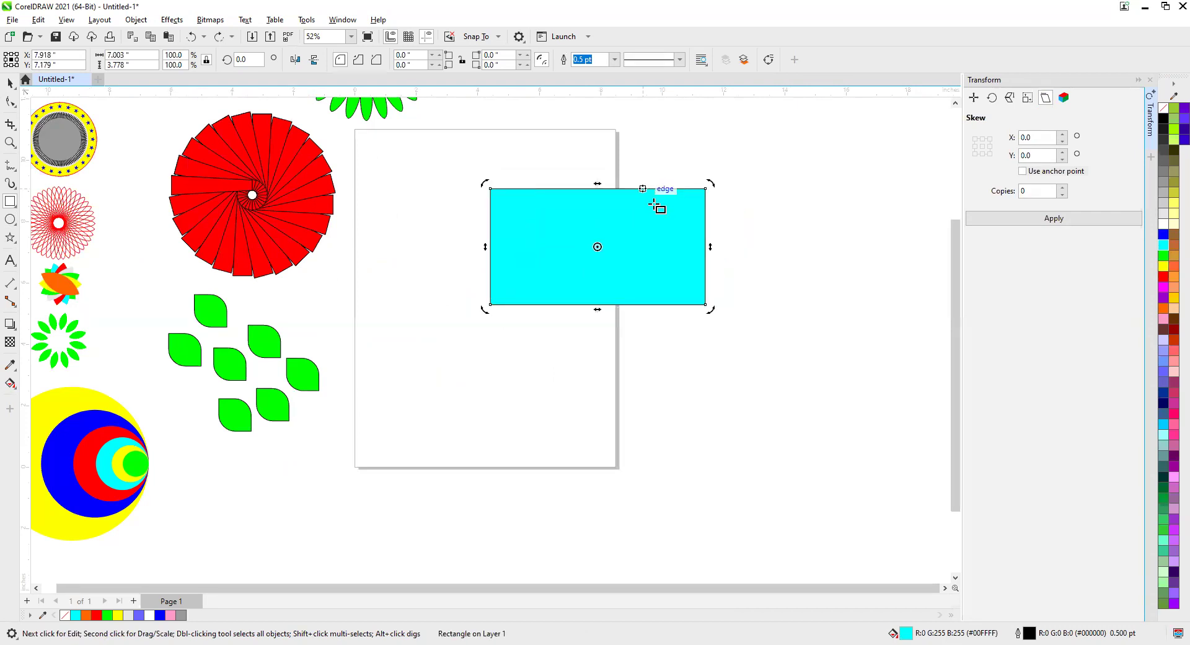
{"action": "left_click_drag", "start_coordinate": [711, 246], "coordinate": [706, 164]}
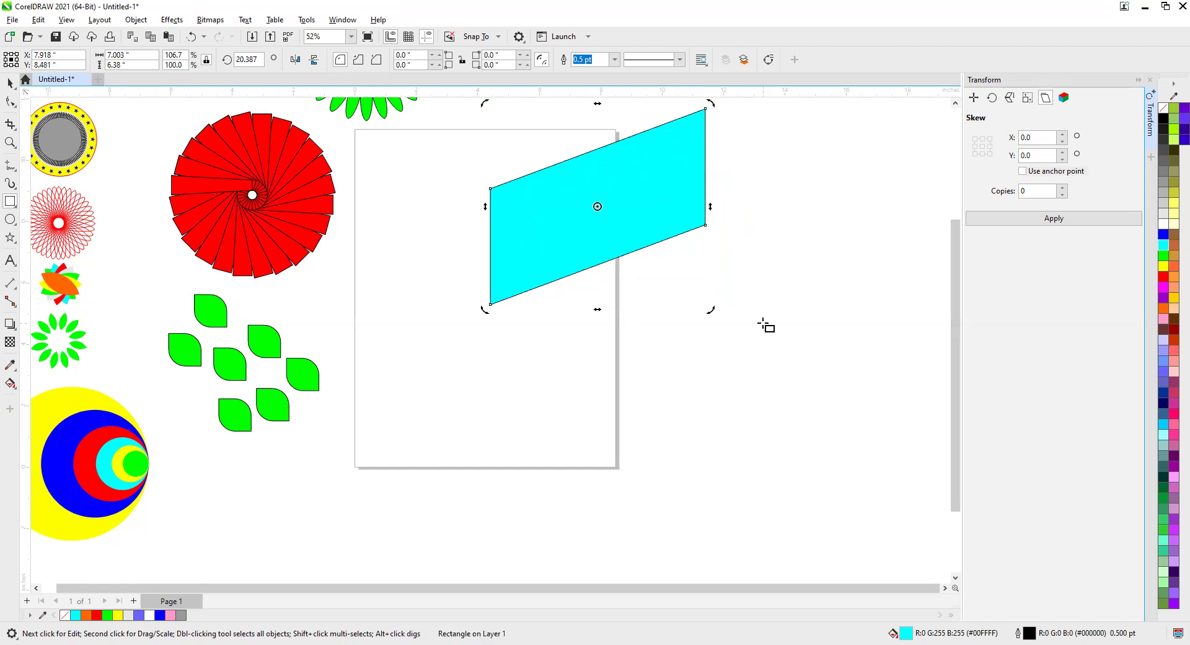
{"action": "key", "text": "ctrl+z"}
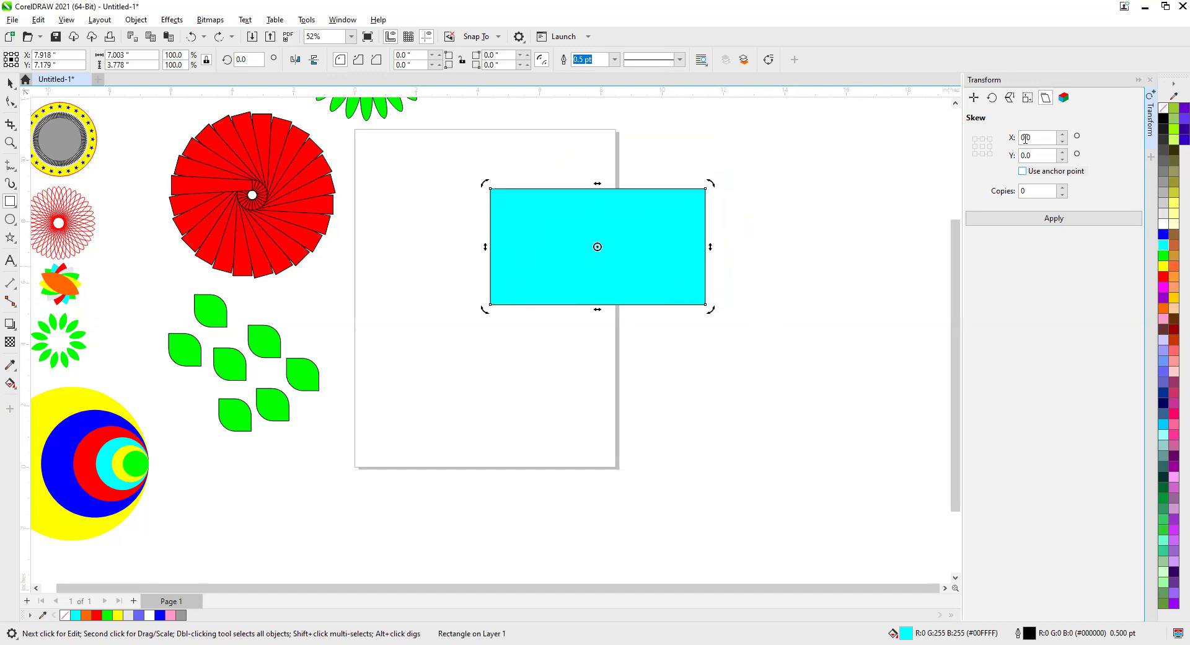
Step: Skew the cyan rectangle horizontally by 15 degrees with 3 copies
{"action": "left_click", "coordinate": [1062, 187]}
{"action": "left_click", "coordinate": [1063, 189]}
{"action": "left_click", "coordinate": [1063, 134]}
{"action": "left_click", "coordinate": [1058, 222]}
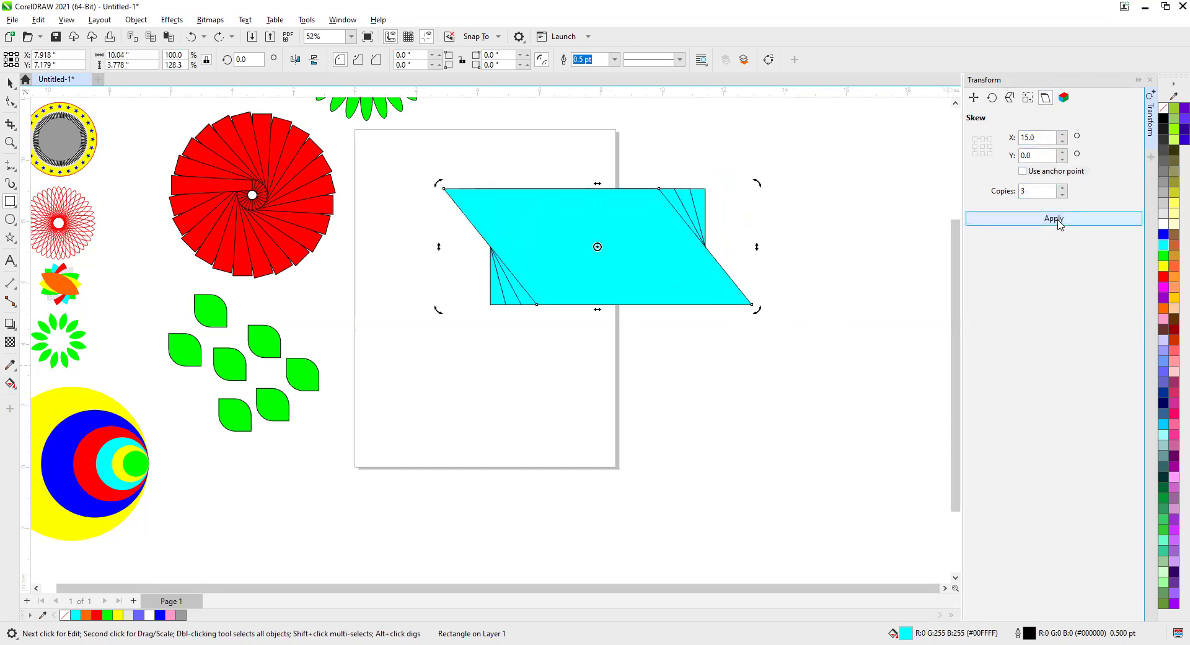
Step: Fill the original rectangle with pale yellow, the first skewed copy with yellow and the second with orange, leaving the frontmost copy cyan
{"action": "left_click", "coordinate": [9, 83]}
{"action": "left_click", "coordinate": [415, 342]}
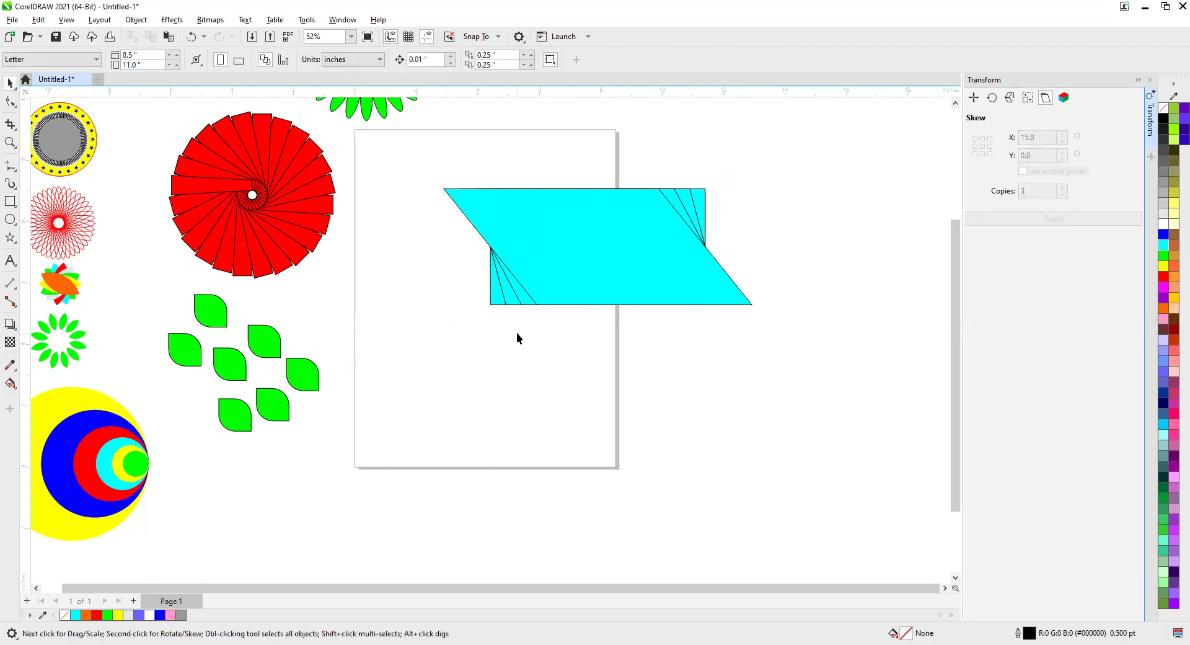
{"action": "left_click", "coordinate": [512, 301]}
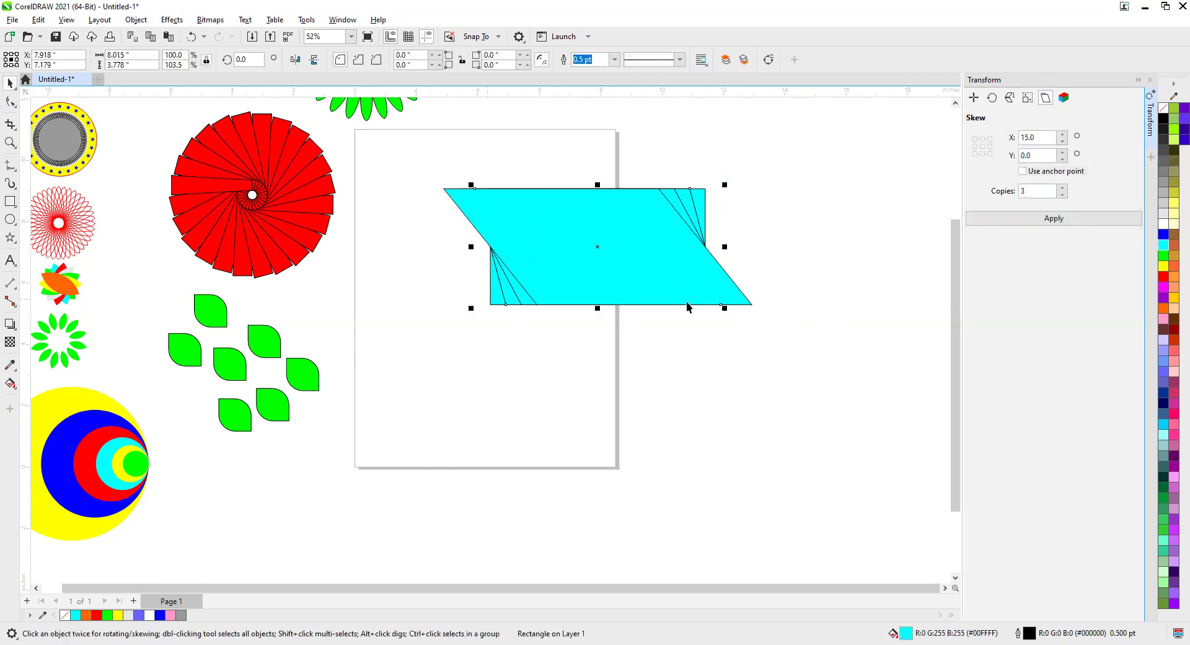
{"action": "left_click", "coordinate": [705, 191]}
{"action": "left_click", "coordinate": [1174, 206]}
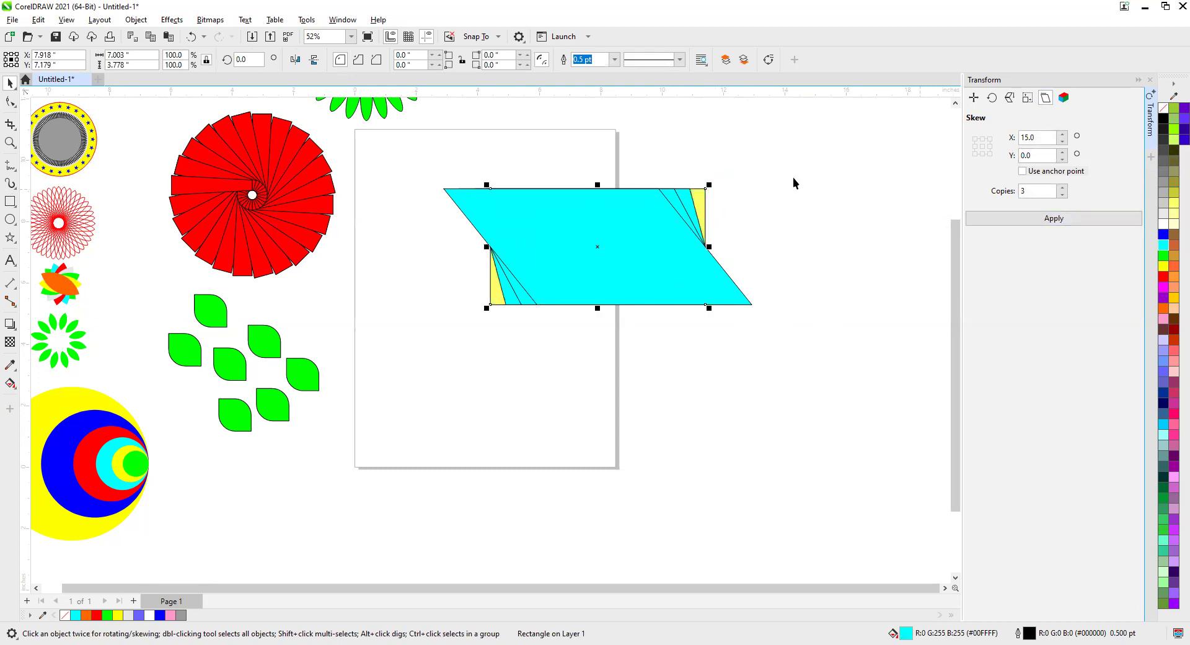
{"action": "left_click", "coordinate": [690, 197]}
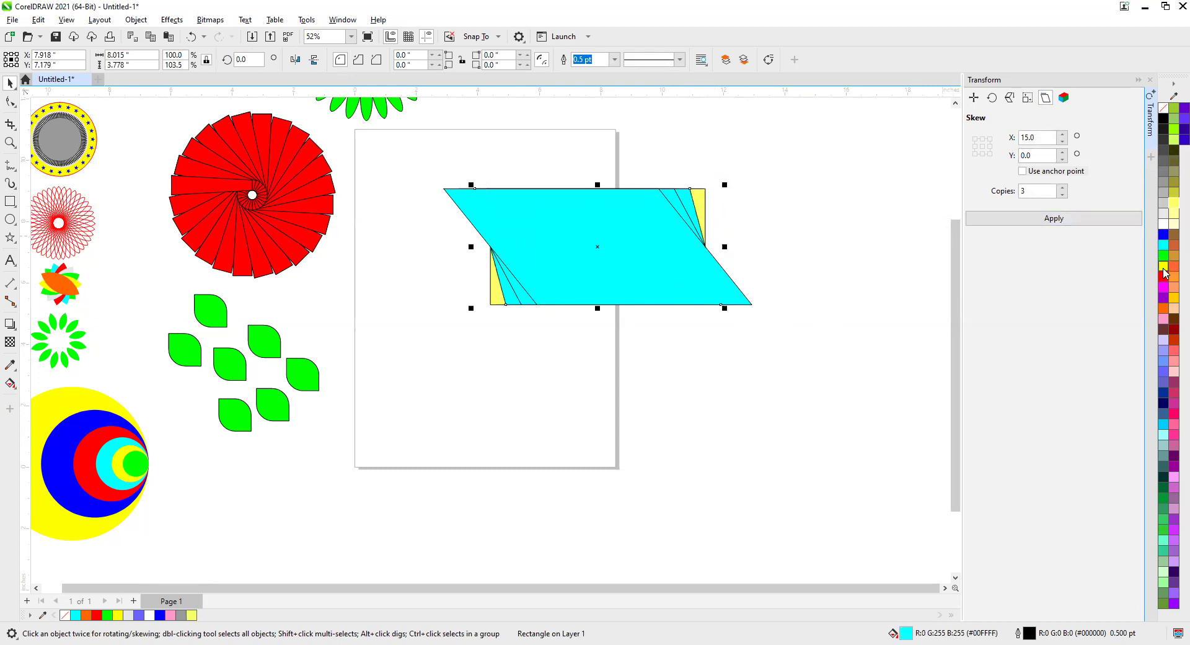
{"action": "left_click", "coordinate": [1165, 268]}
{"action": "left_click", "coordinate": [675, 200]}
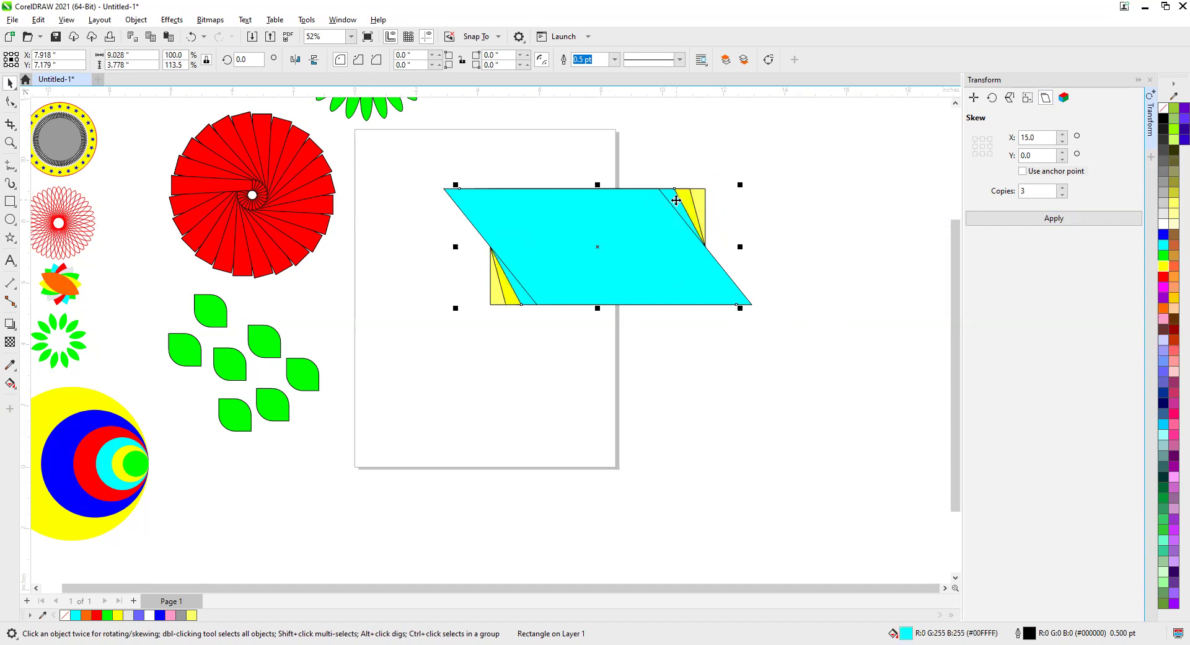
{"action": "left_click", "coordinate": [1165, 304]}
Step: Remove the outlines from the four skewed shapes, shrink them together to about 4.4 by 1.7 inches and place them off the page's upper right
{"action": "left_click_drag", "start_coordinate": [819, 148], "coordinate": [428, 329]}
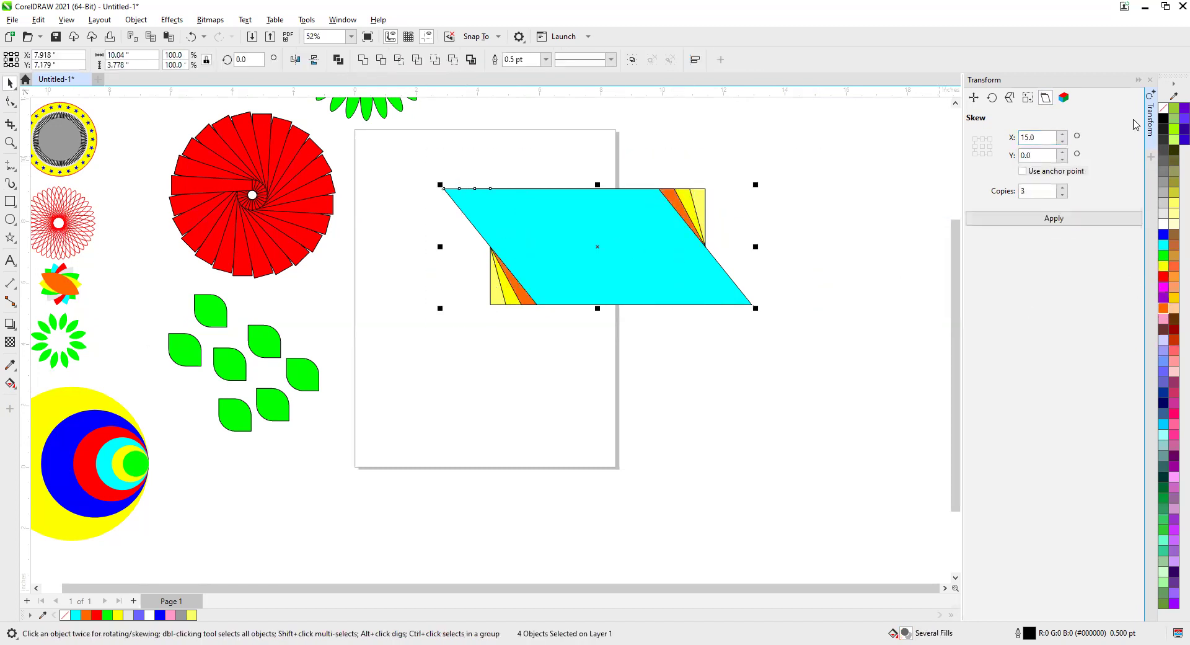
{"action": "right_click", "coordinate": [1163, 108]}
{"action": "left_click", "coordinate": [784, 267]}
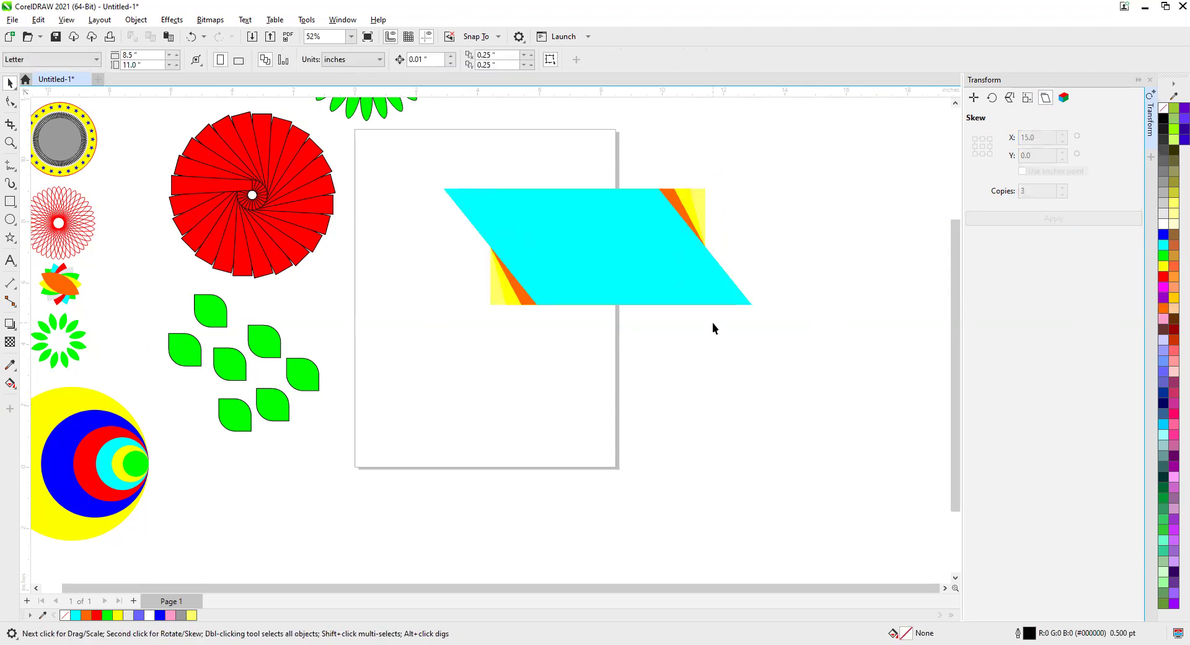
{"action": "left_click_drag", "start_coordinate": [818, 349], "coordinate": [818, 349]}
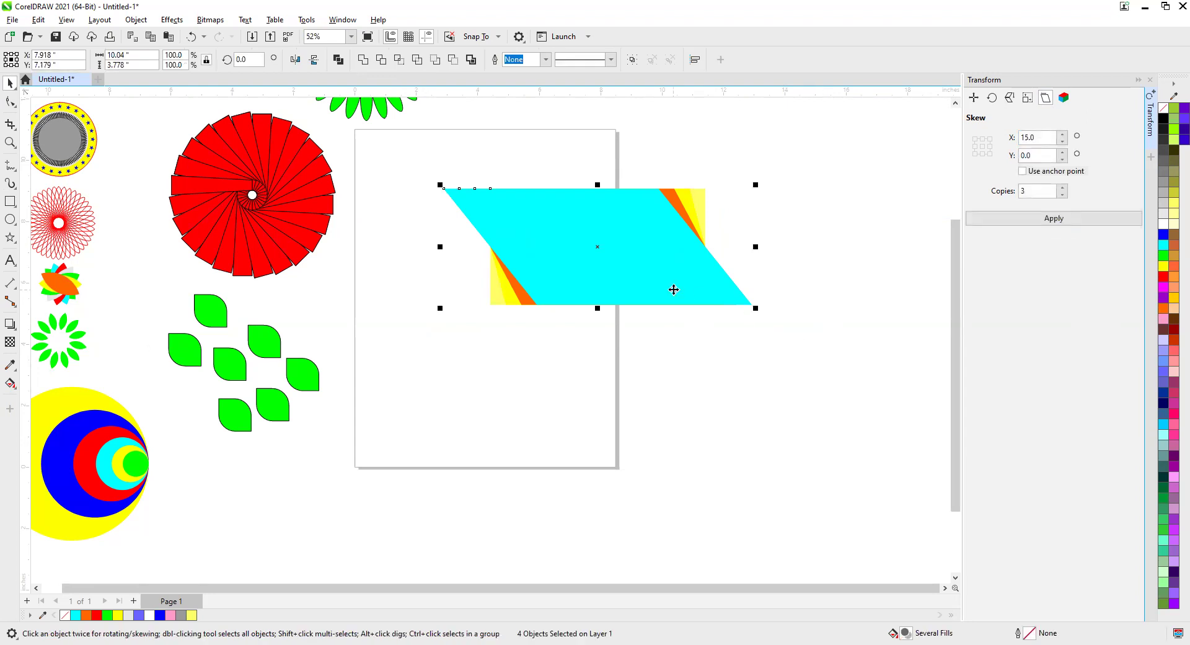
{"action": "left_click_drag", "start_coordinate": [644, 248], "coordinate": [770, 183]}
Step: Draw a rectangle about 5.9 by 3.0 inches over the page's right edge, with a red fill and a 4 pt outline
{"action": "left_click", "coordinate": [10, 204]}
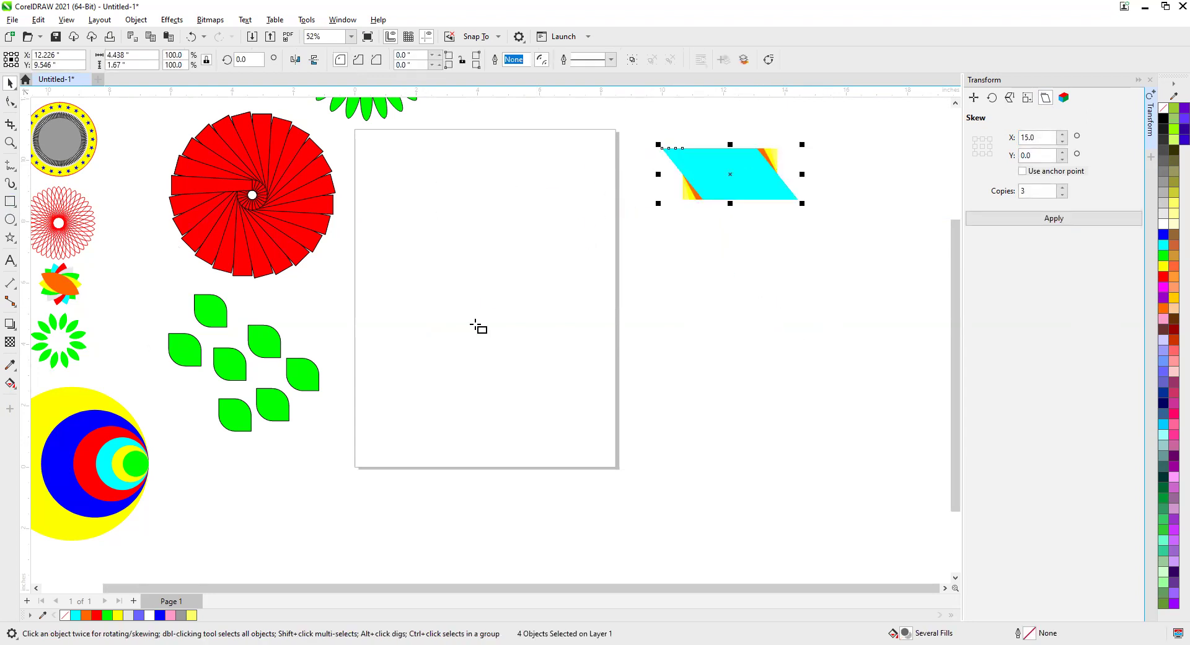
{"action": "mouse_move", "coordinate": [475, 270]}
{"action": "left_mouse_down"}
{"action": "mouse_move", "coordinate": [703, 364]}
{"action": "mouse_move", "coordinate": [658, 362]}
{"action": "left_mouse_up"}
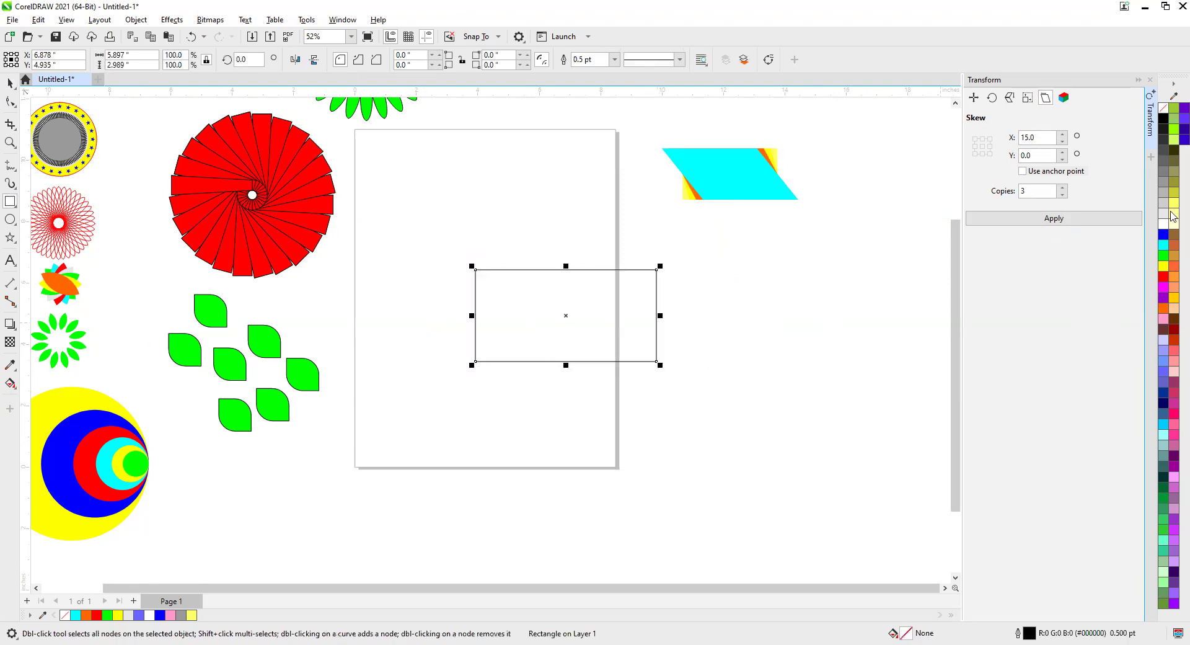
{"action": "left_click", "coordinate": [1163, 277]}
{"action": "left_click", "coordinate": [608, 62]}
{"action": "left_click", "coordinate": [615, 60]}
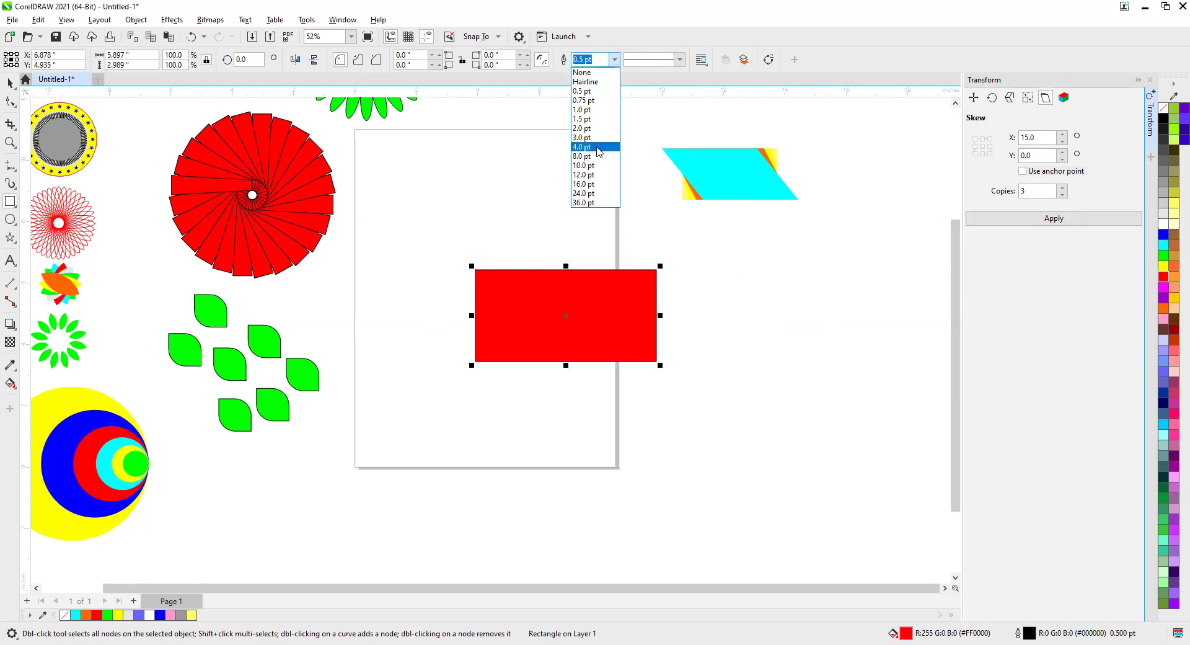
{"action": "left_click", "coordinate": [598, 151]}
Step: Try skewing the red rectangle with X at 0 and Y at 30 degrees and 4 copies, and undo it
{"action": "double_click", "coordinate": [1036, 137]}
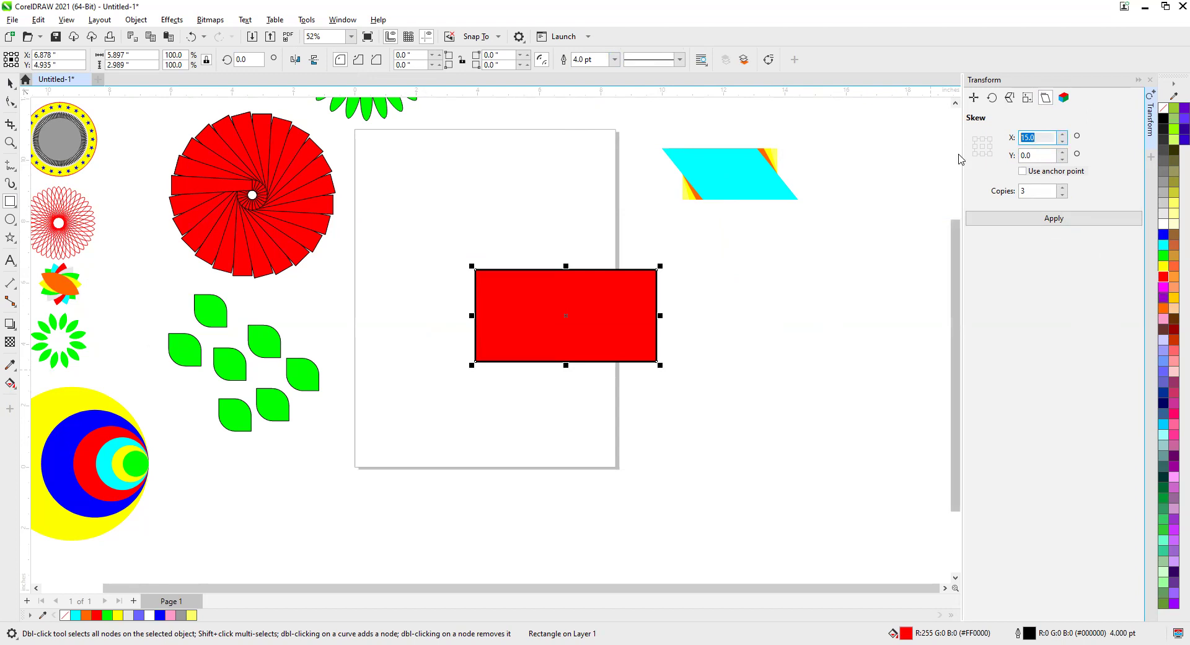
{"action": "key", "text": "Tab"}
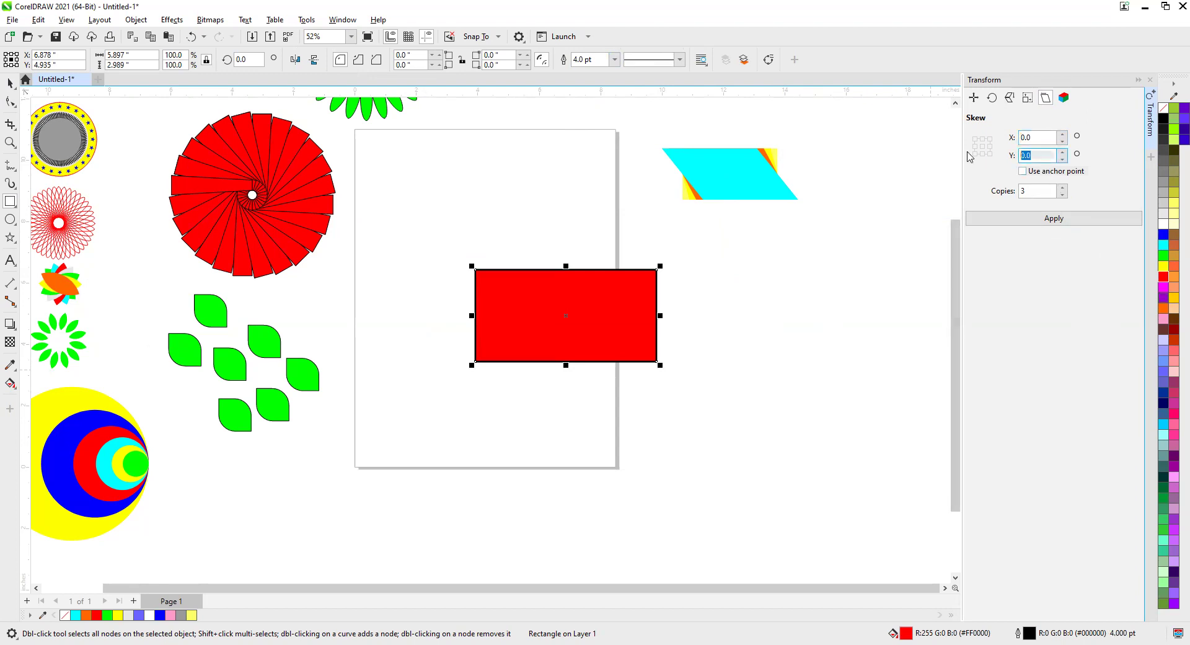
{"action": "left_click", "coordinate": [1030, 192]}
{"action": "left_click", "coordinate": [1062, 188]}
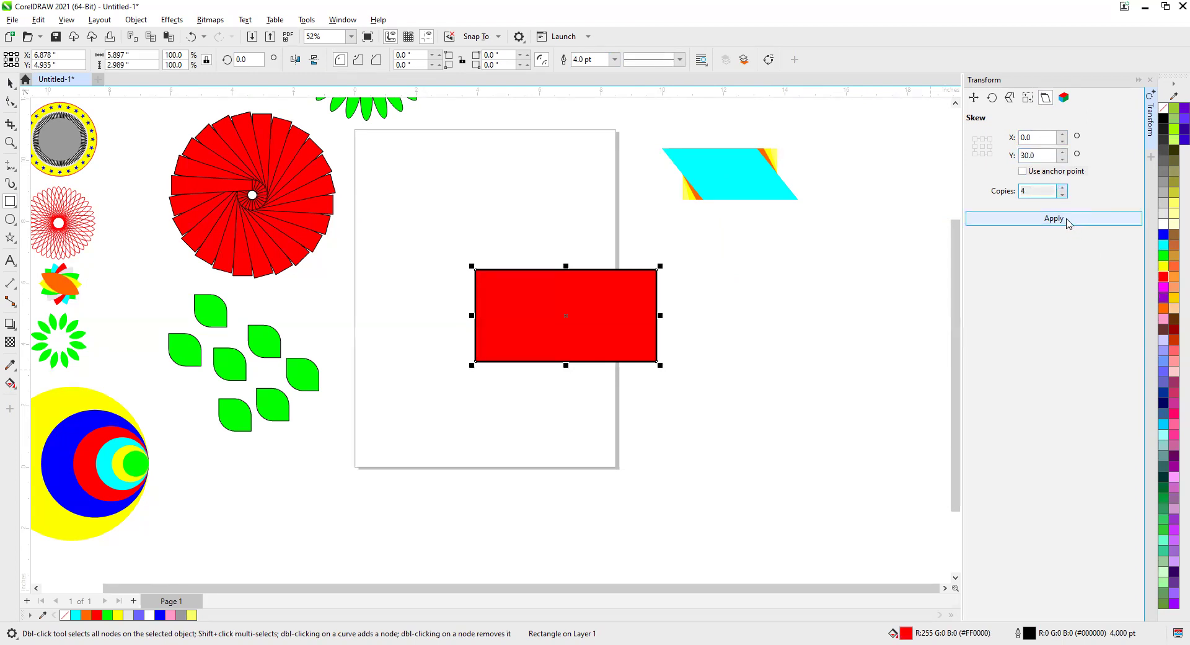
{"action": "left_click", "coordinate": [1069, 221]}
{"action": "scroll", "coordinate": [750, 306], "scroll_direction": "down", "scroll_amount": 2}
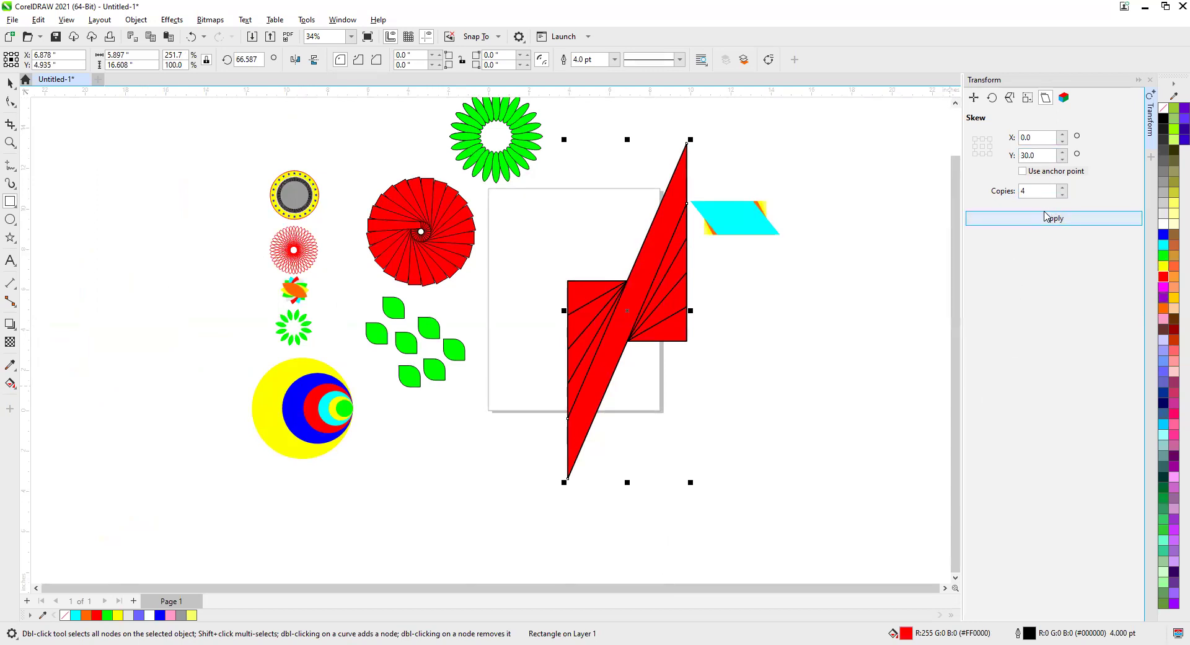
{"action": "key", "text": "ctrl+z"}
Step: Try a vertical skew of 15 degrees with 4 copies on the red rectangle, and undo it
{"action": "double_click", "coordinate": [1054, 154]}
{"action": "type", "text": "15"}
{"action": "left_click", "coordinate": [1052, 218]}
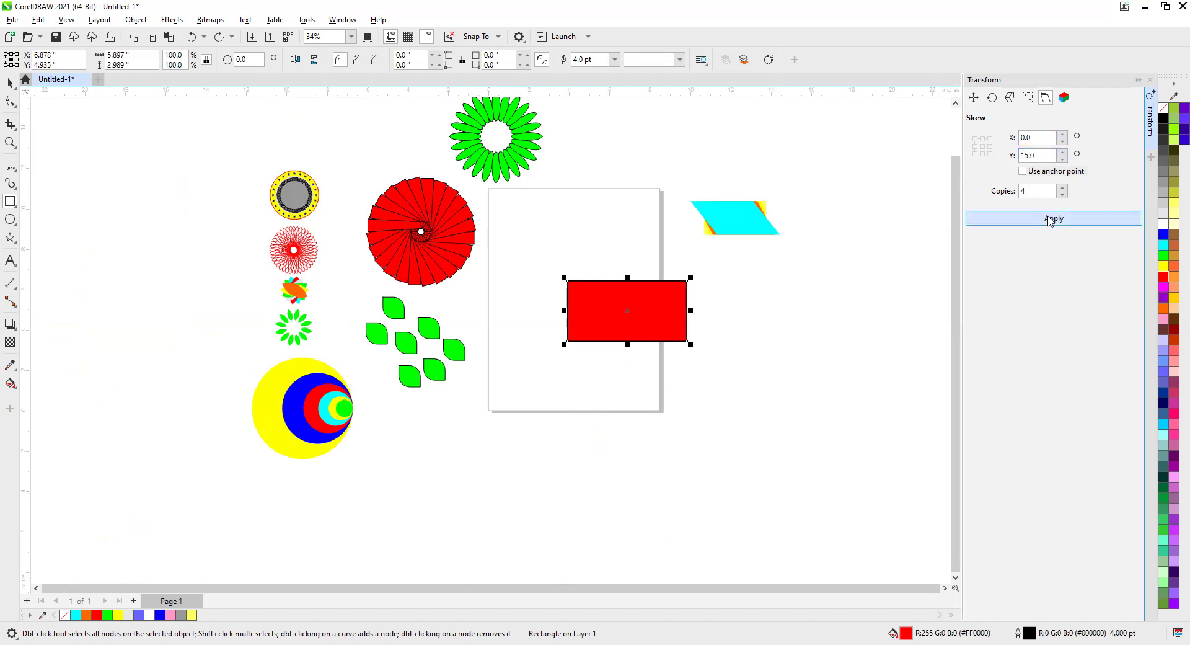
{"action": "scroll", "coordinate": [817, 303], "scroll_direction": "up", "scroll_amount": 2}
{"action": "scroll", "coordinate": [817, 303], "scroll_direction": "up", "scroll_amount": 1}
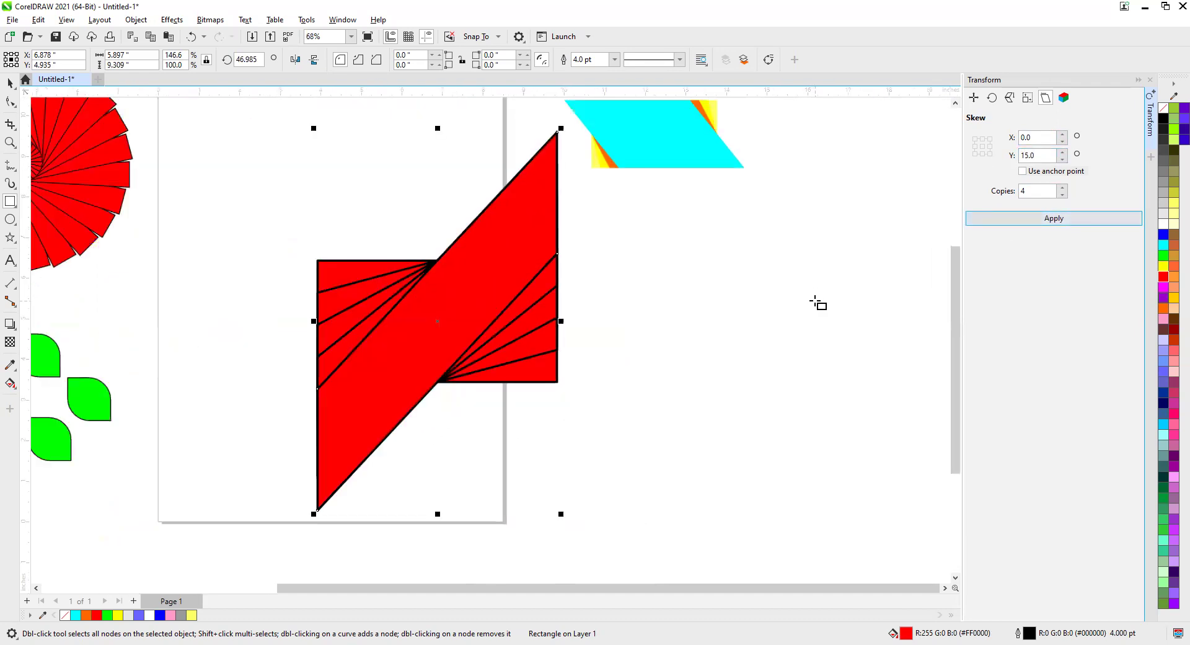
{"action": "key", "text": "ctrl+z"}
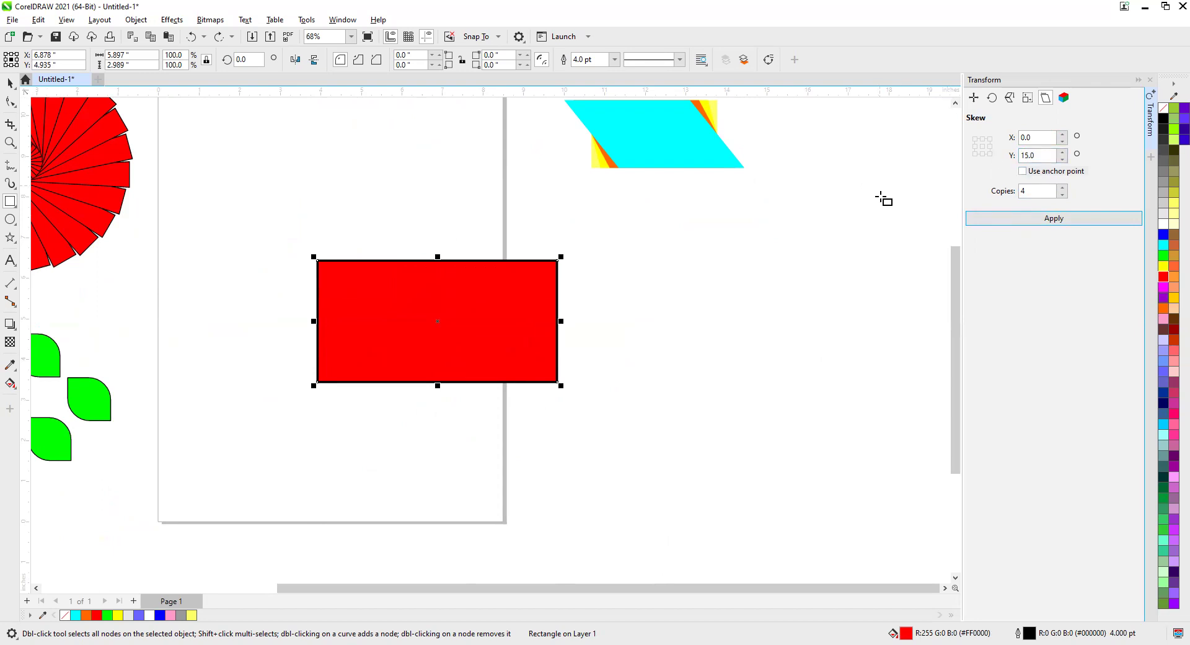
Step: Try skewing the red rectangle by 15 degrees both horizontally and vertically with 4 copies, and undo it
{"action": "left_click", "coordinate": [1053, 189]}
{"action": "left_click", "coordinate": [1063, 137]}
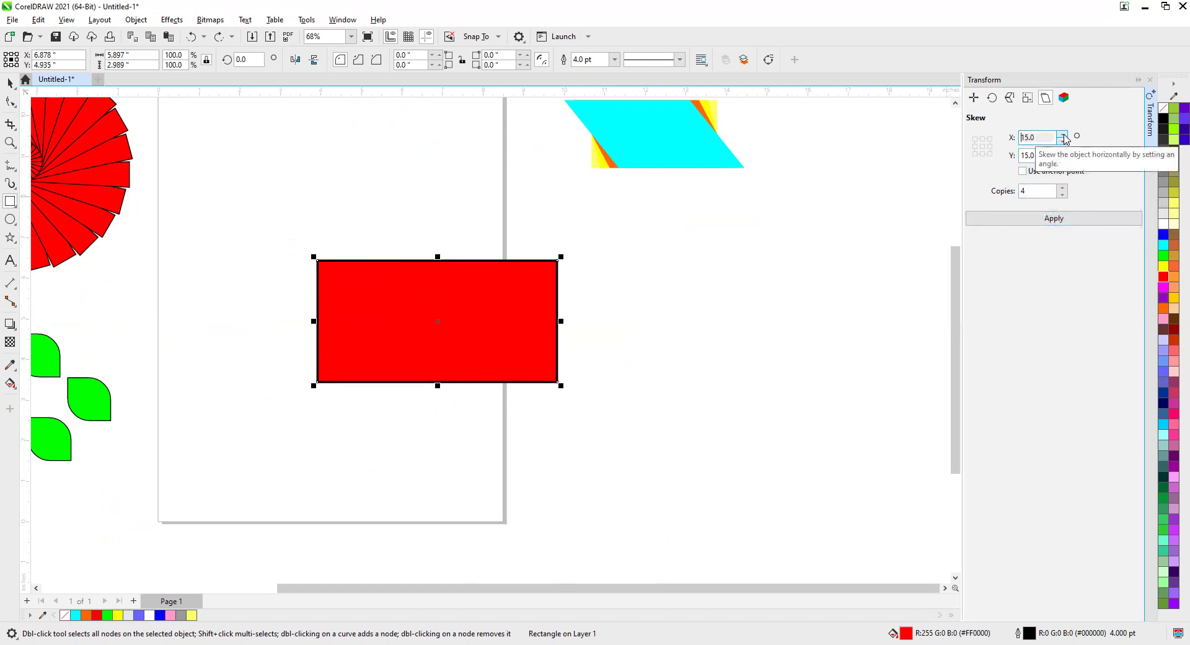
{"action": "left_click", "coordinate": [1044, 219]}
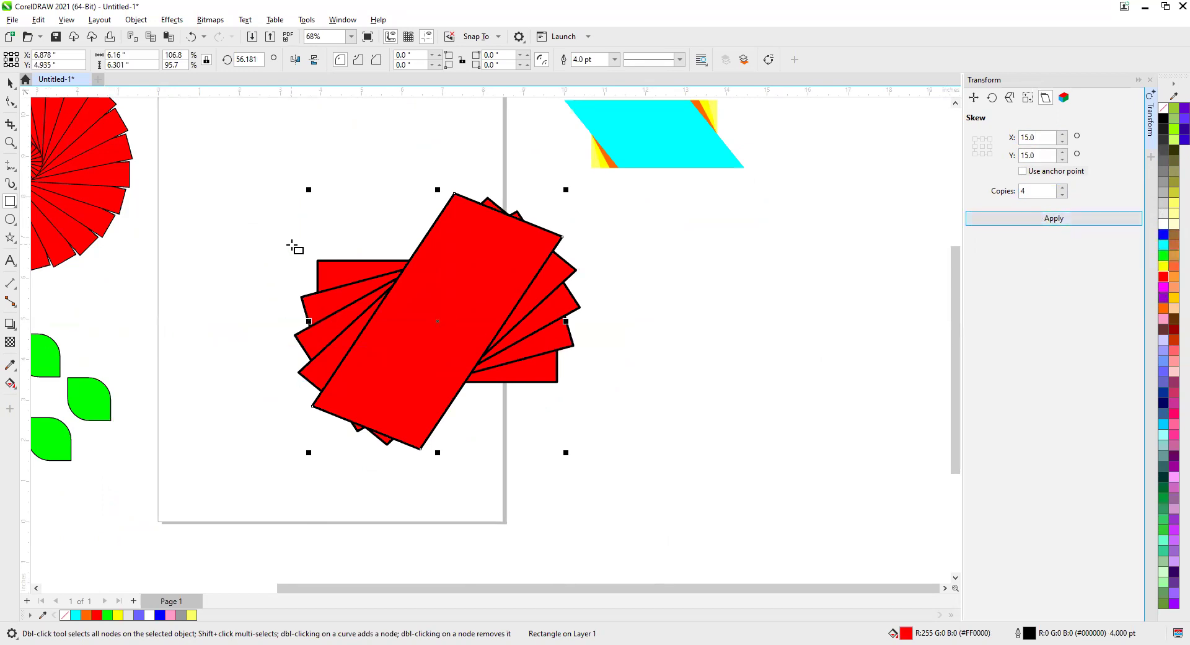
{"action": "key", "text": "ctrl+z"}
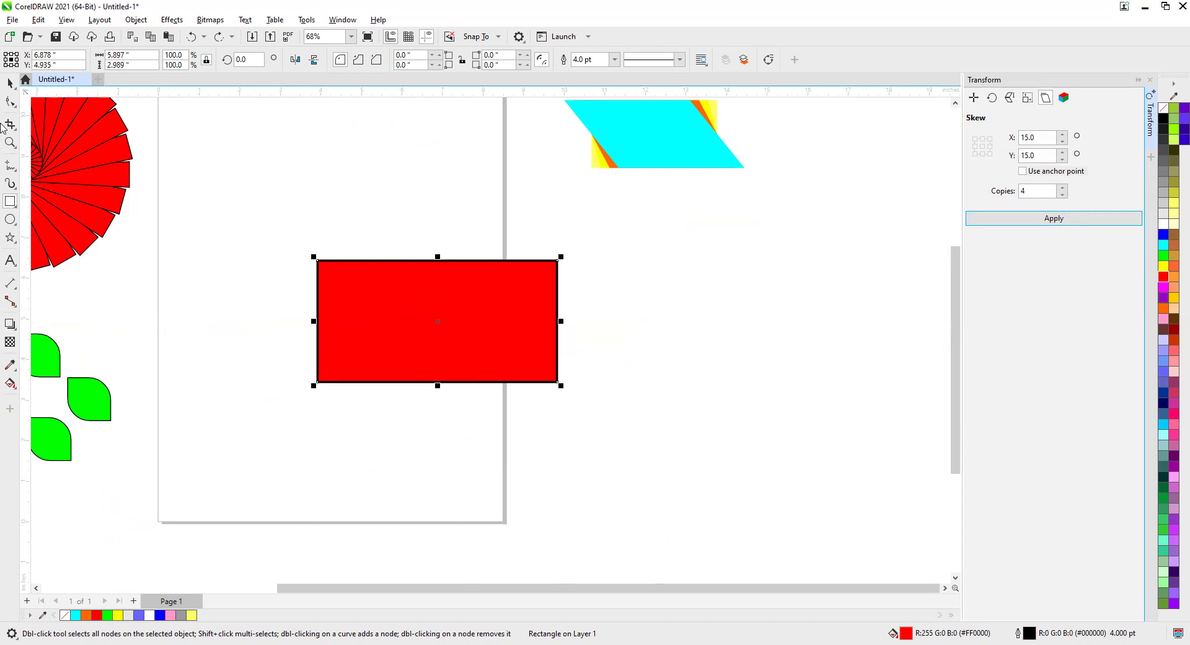
Step: Set the horizontal skew to 0 and skew the red rectangle vertically by 15 degrees with 4 copies
{"action": "left_click", "coordinate": [9, 80]}
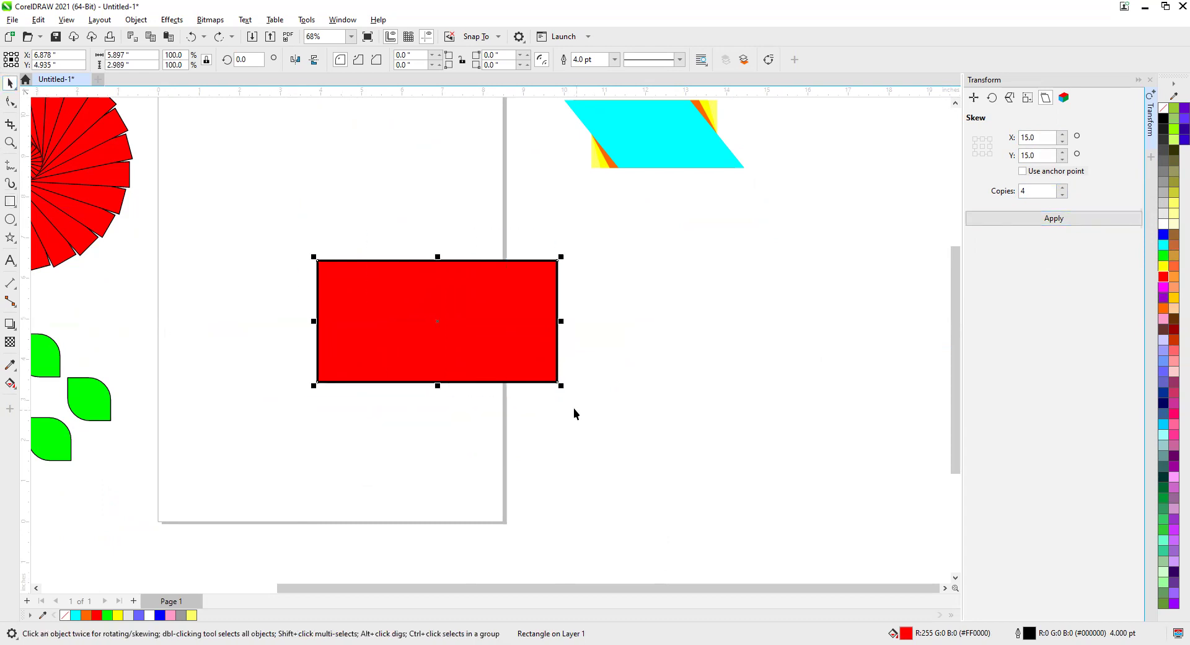
{"action": "left_click", "coordinate": [1020, 142]}
{"action": "type", "text": "0"}
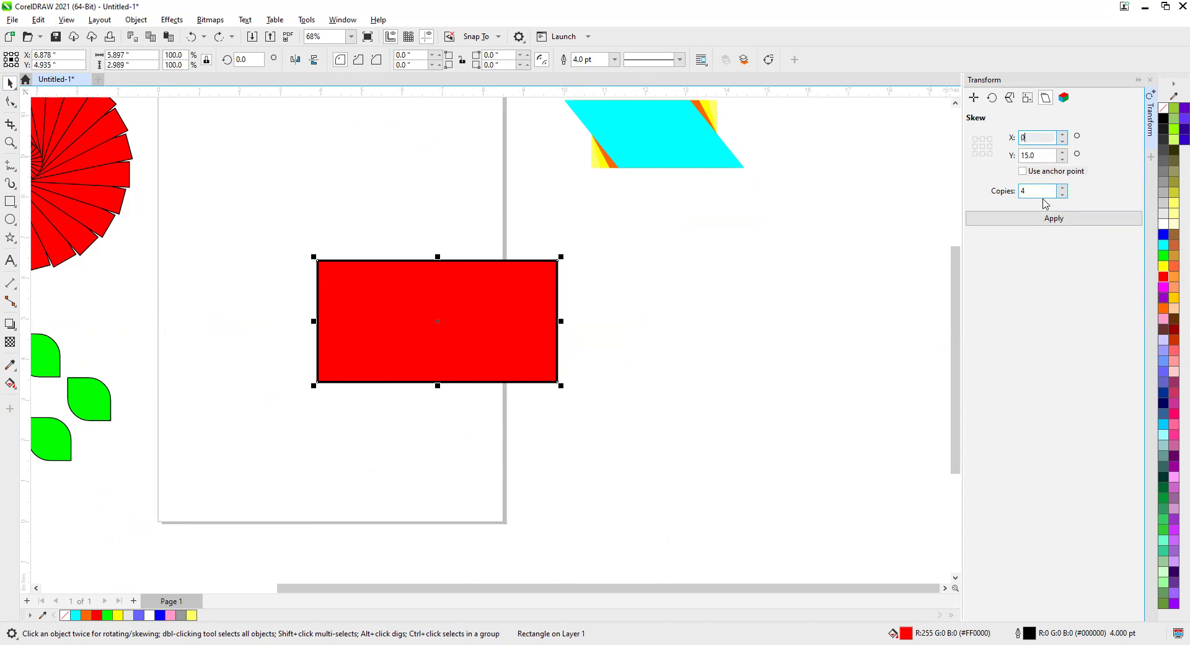
{"action": "left_click", "coordinate": [1044, 218]}
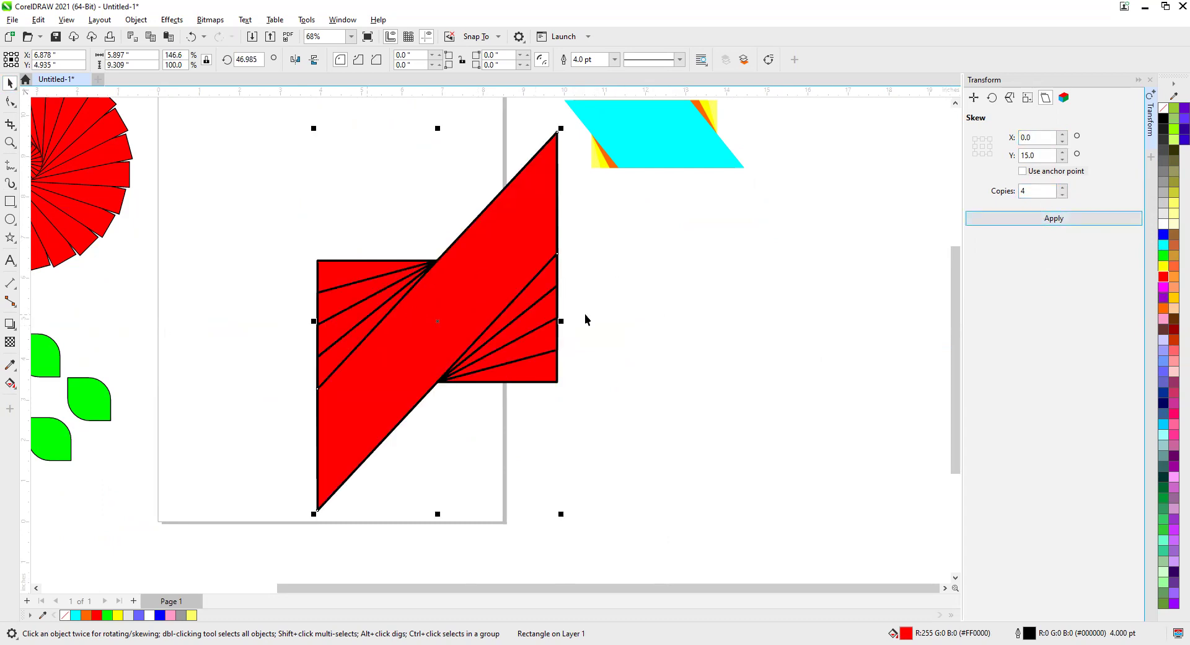
Step: Try moving the frontmost skewed red shape off the page to the right twice, undoing each move
{"action": "scroll", "coordinate": [649, 287], "scroll_direction": "down", "scroll_amount": 2}
{"action": "left_click_drag", "start_coordinate": [395, 173], "coordinate": [595, 418]}
{"action": "left_click_drag", "start_coordinate": [512, 276], "coordinate": [755, 310]}
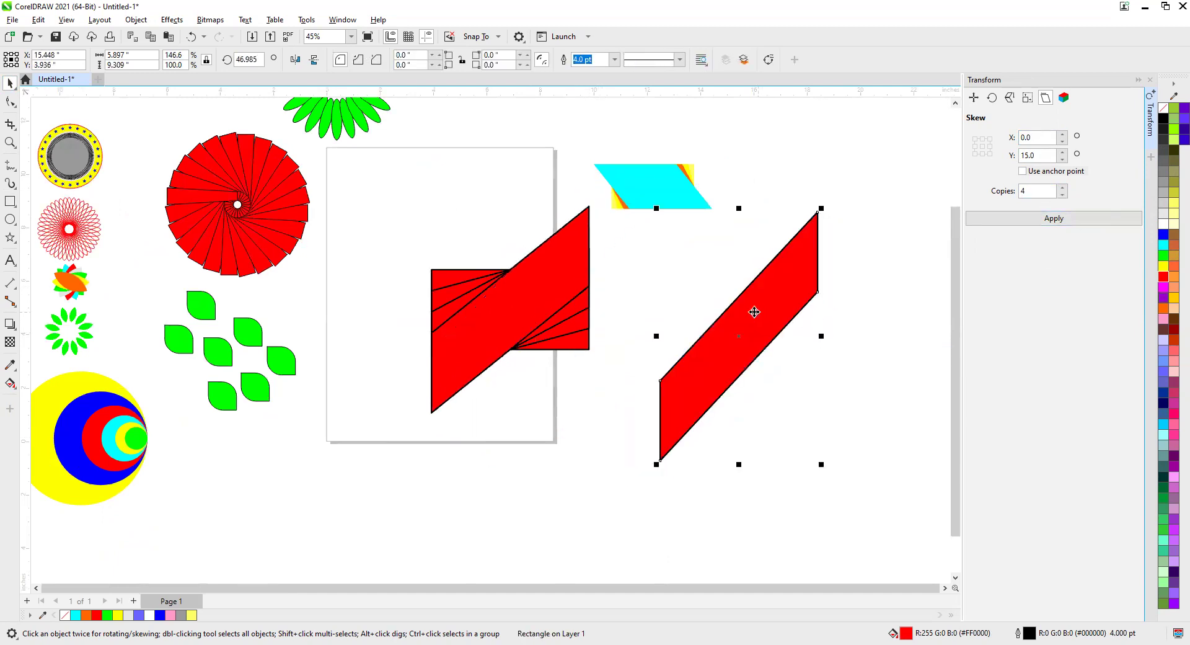
{"action": "key", "text": "ctrl+z"}
{"action": "left_click_drag", "start_coordinate": [392, 161], "coordinate": [617, 434]}
{"action": "left_click_drag", "start_coordinate": [525, 334], "coordinate": [731, 377]}
{"action": "key", "text": "ctrl+z"}
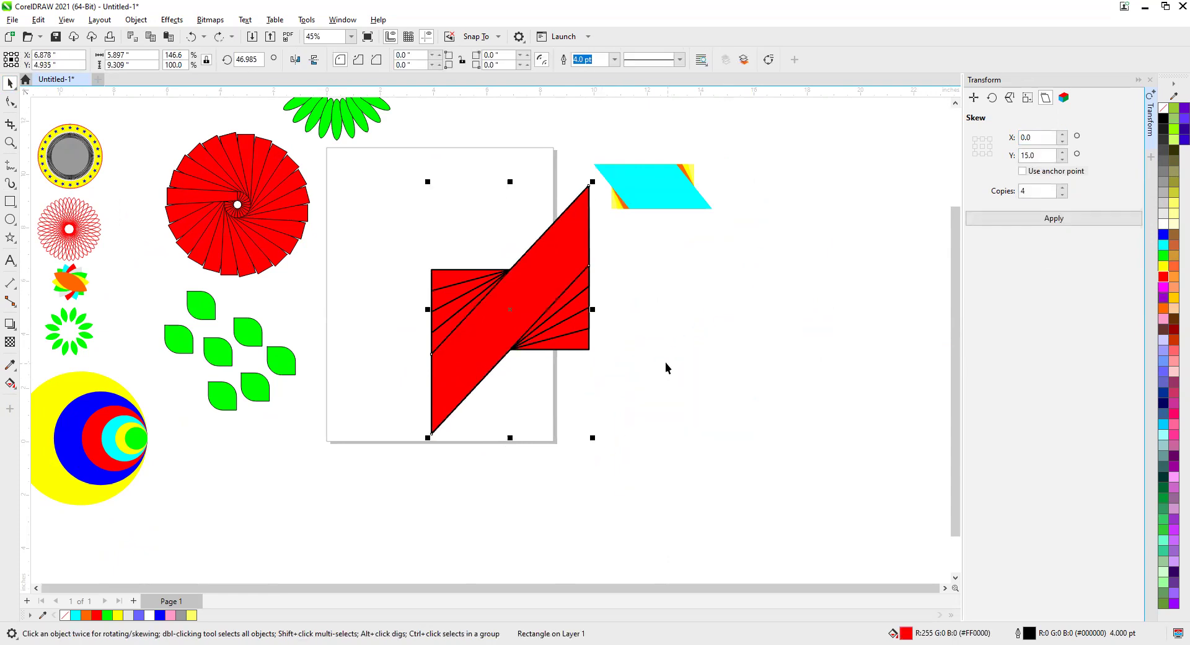
Step: Move the whole set of skewed red shapes off the page, below the cyan parallelogram
{"action": "left_click", "coordinate": [355, 564]}
{"action": "left_click_drag", "start_coordinate": [652, 152], "coordinate": [588, 180]}
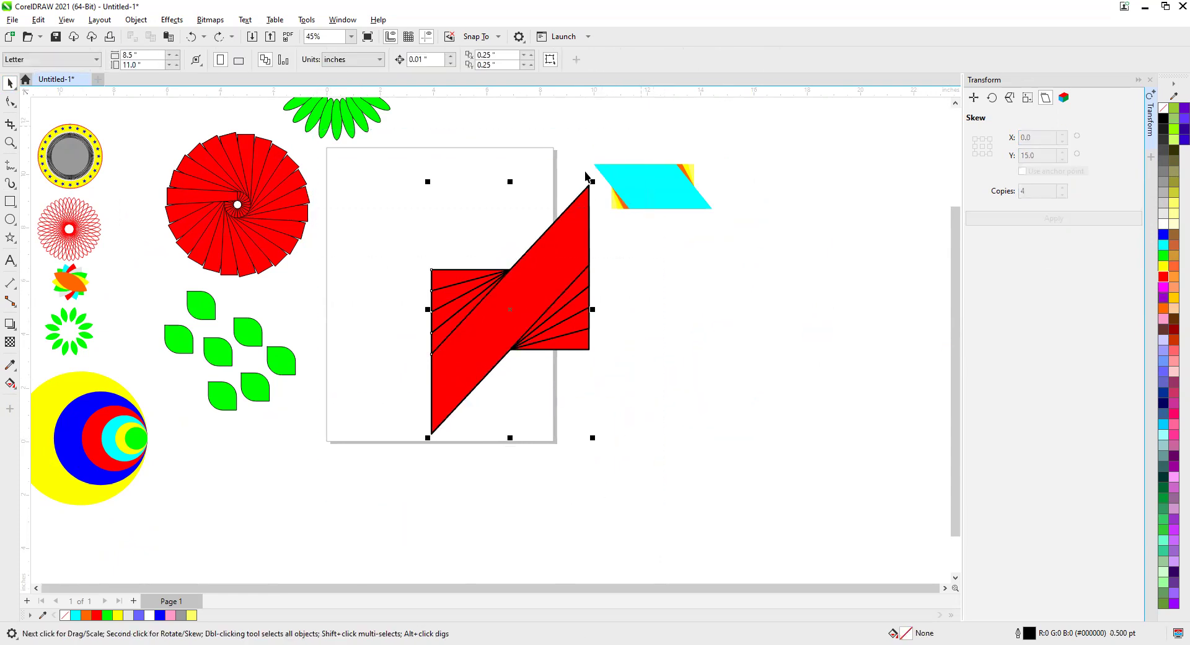
{"action": "left_click_drag", "start_coordinate": [521, 311], "coordinate": [715, 353]}
{"action": "left_click", "coordinate": [493, 466]}
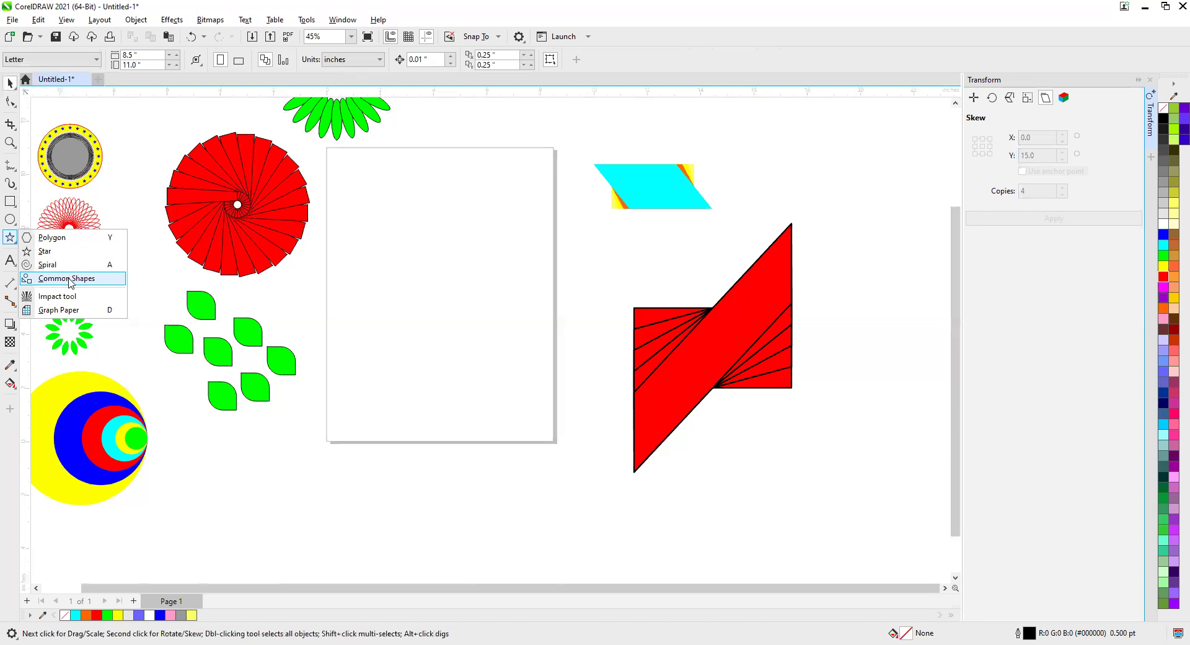
Step: Draw a wave banner about 6.2 by 1.7 inches on the page with Common Shapes and fill it yellow
{"action": "left_click", "coordinate": [67, 278]}
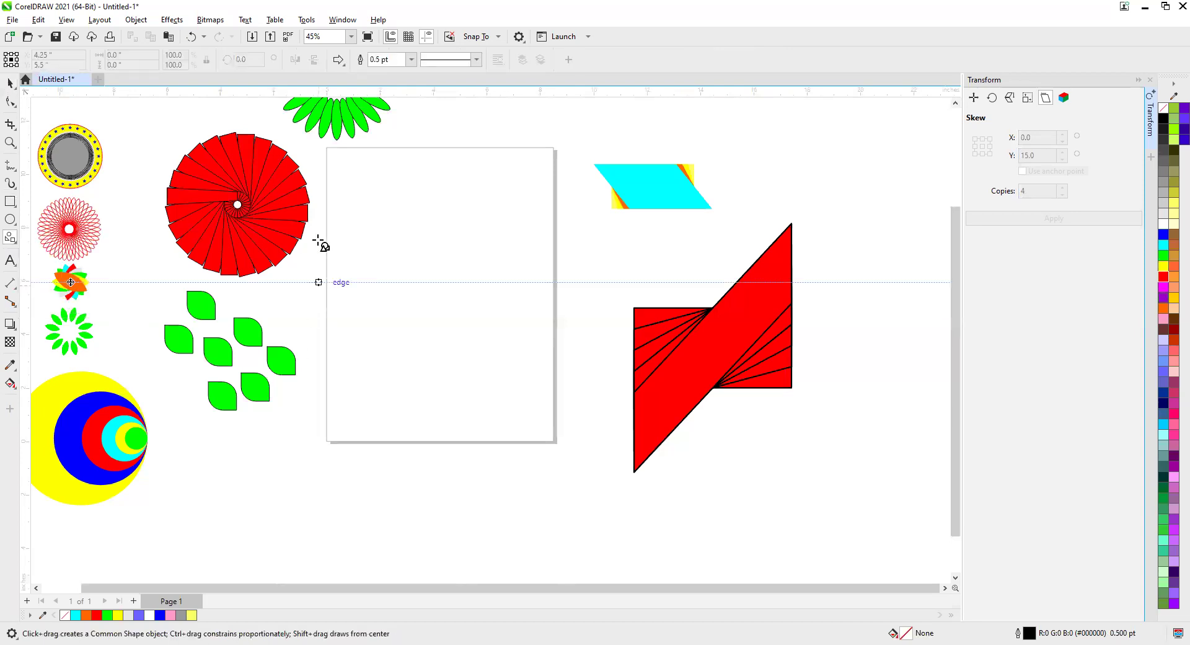
{"action": "left_click", "coordinate": [344, 59]}
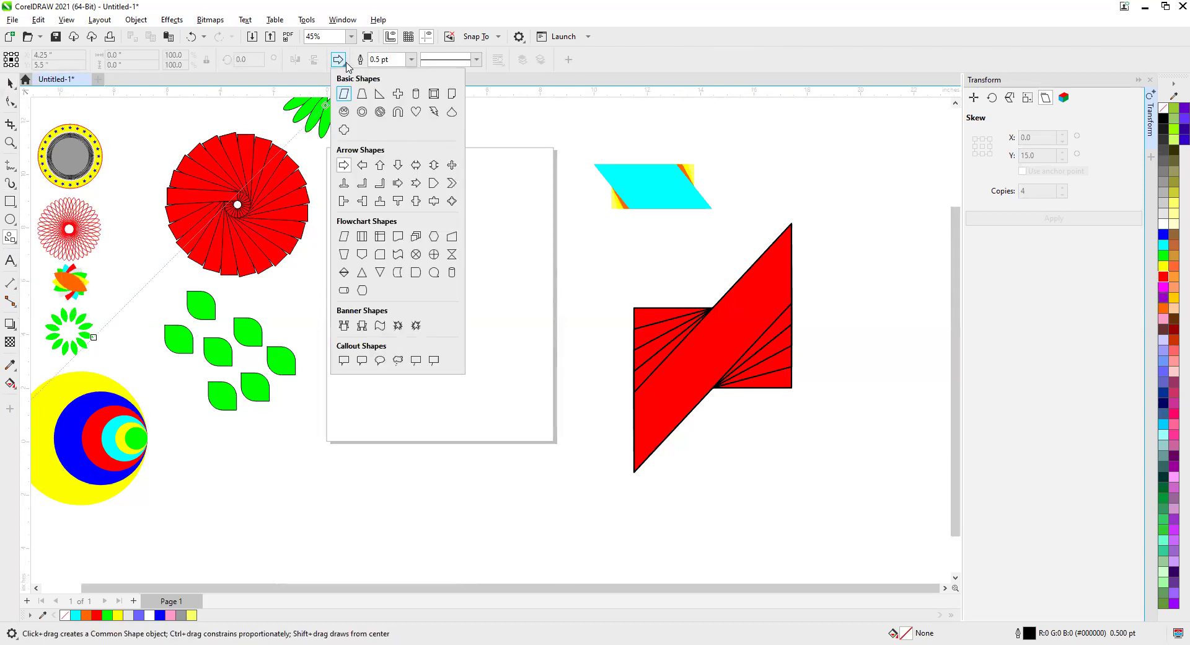
{"action": "left_click", "coordinate": [380, 325]}
{"action": "mouse_move", "coordinate": [372, 264]}
{"action": "left_mouse_down"}
{"action": "mouse_move", "coordinate": [505, 316]}
{"action": "mouse_move", "coordinate": [542, 315]}
{"action": "left_mouse_up"}
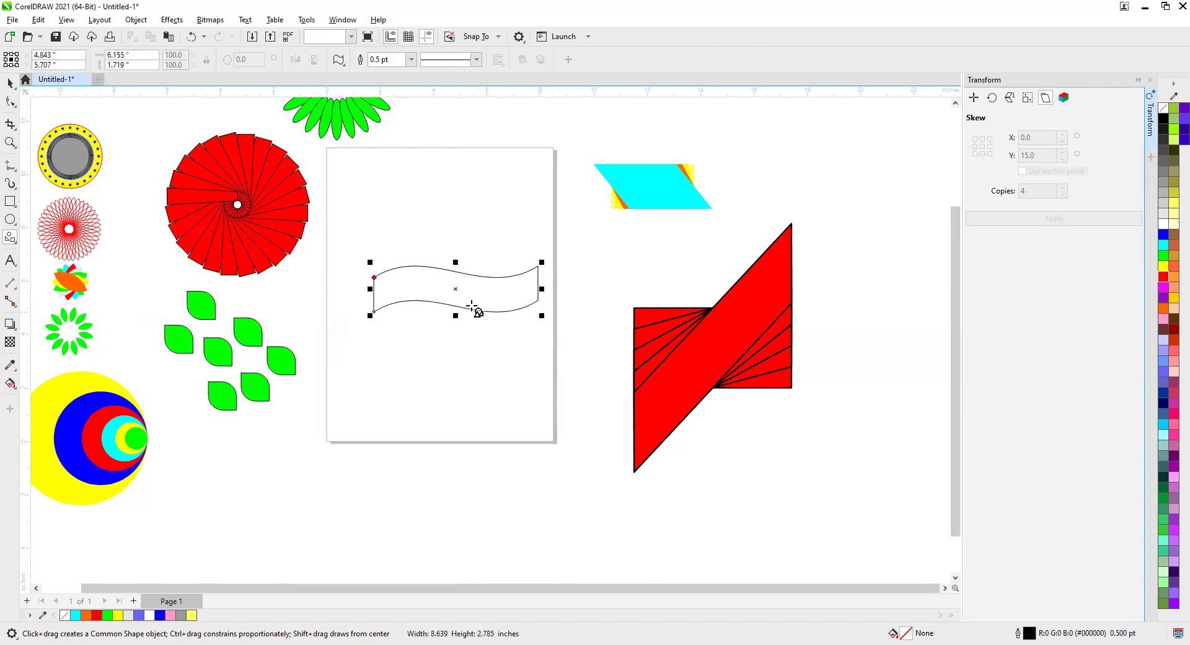
{"action": "key", "text": "space"}
{"action": "scroll", "coordinate": [455, 318], "scroll_direction": "up", "scroll_amount": 2}
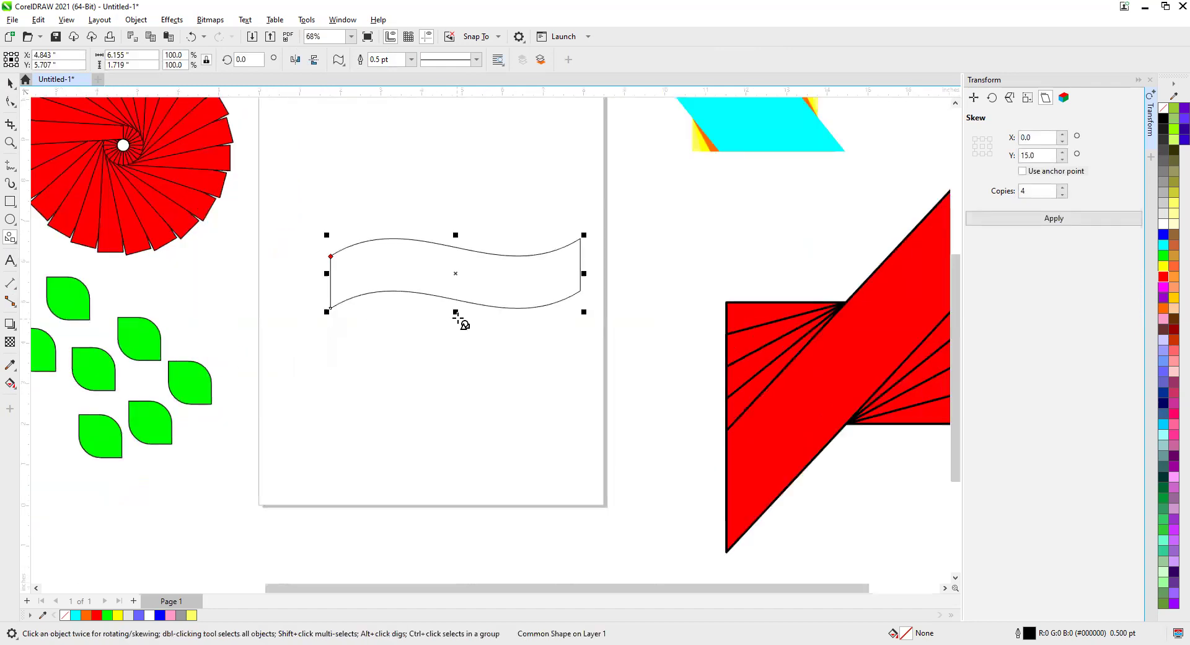
{"action": "left_click", "coordinate": [1163, 268]}
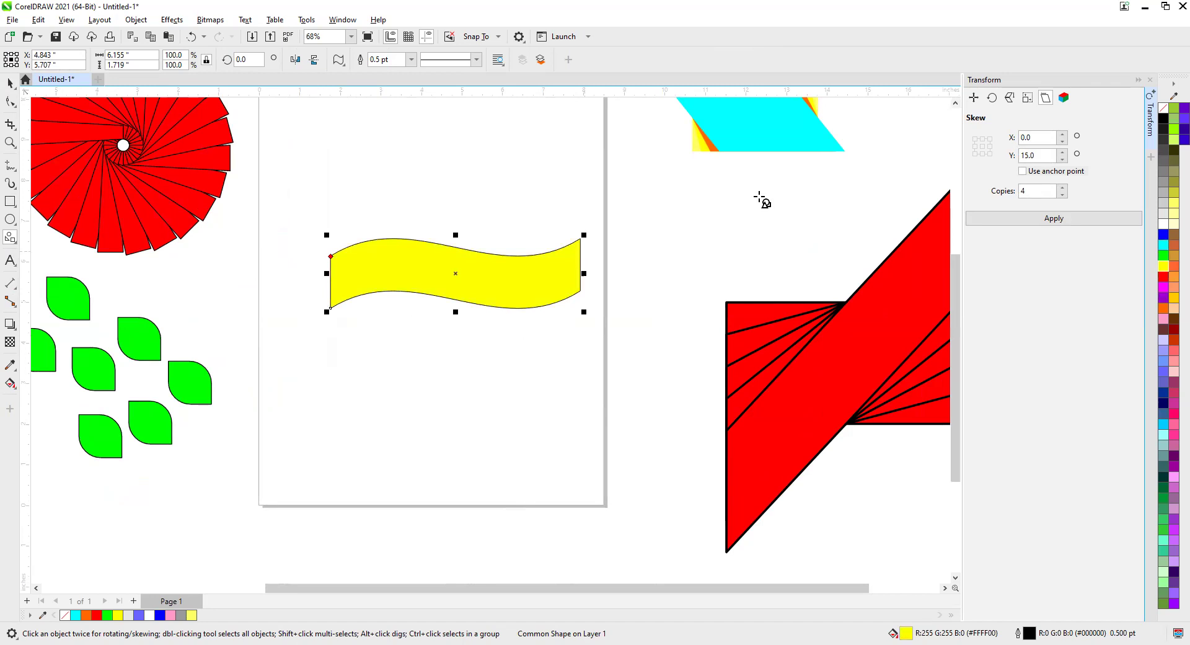
Step: Skew the yellow banner by 15 degrees both horizontally and vertically with 10 copies
{"action": "left_click", "coordinate": [1062, 134]}
{"action": "left_click", "coordinate": [1062, 188]}
{"action": "left_click", "coordinate": [1063, 188]}
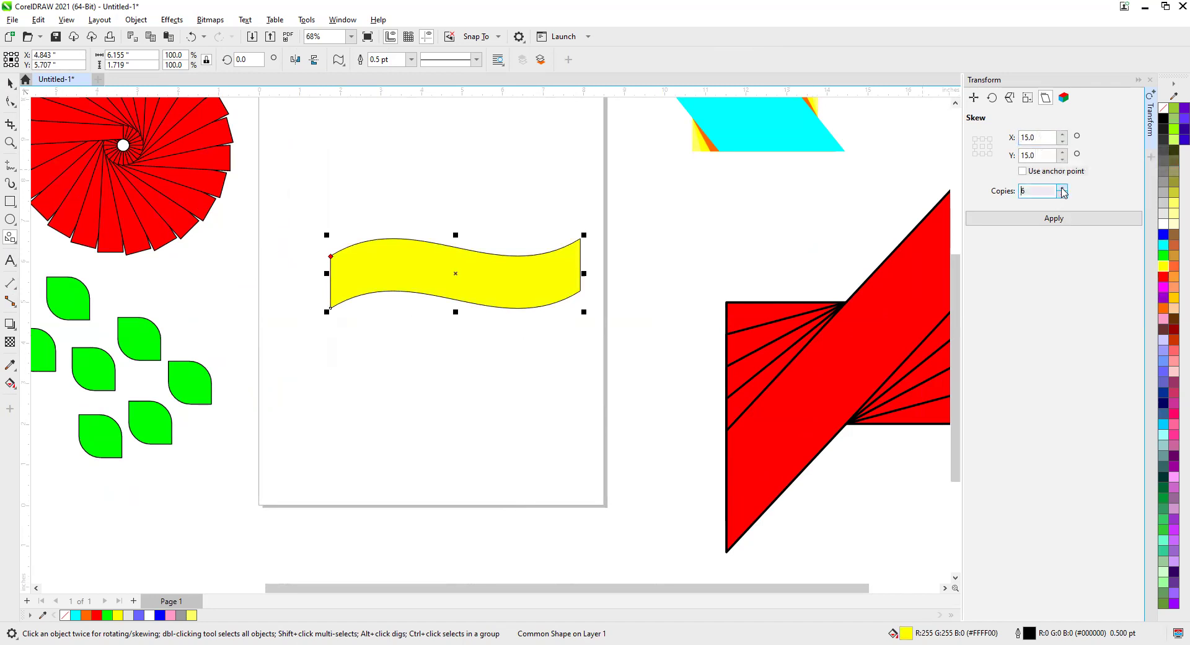
{"action": "left_click", "coordinate": [1063, 222]}
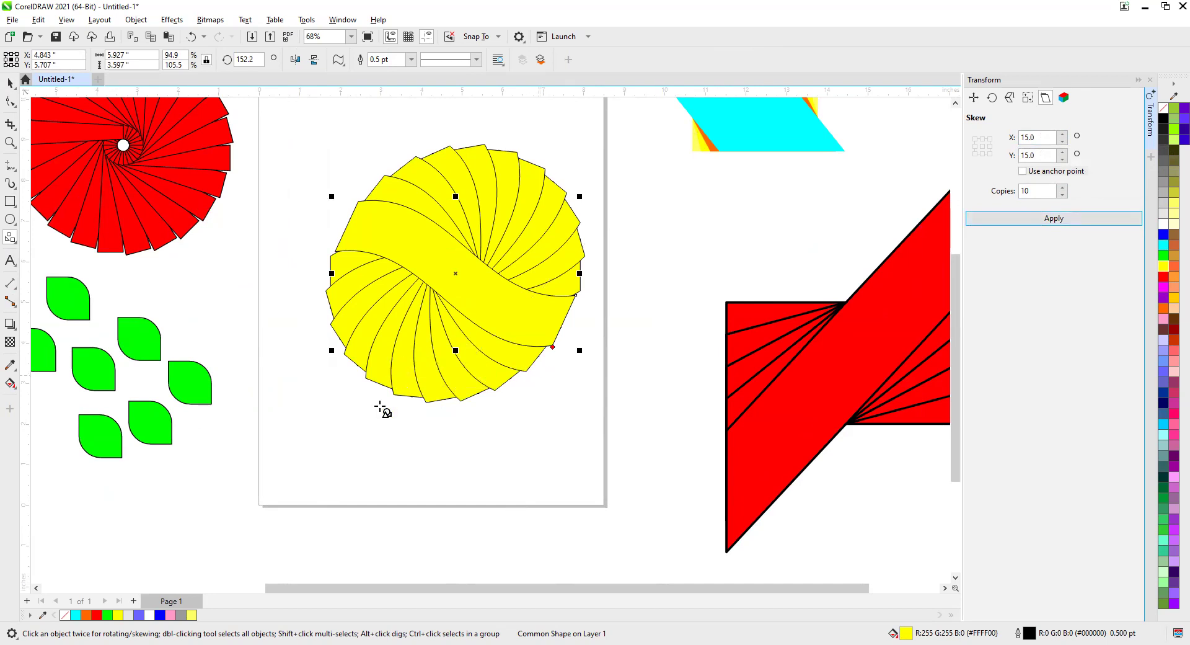
Step: Draw a wave banner about 8 by 2.5 inches, fill it orange, and centre it over the yellow fan
{"action": "left_click", "coordinate": [339, 60]}
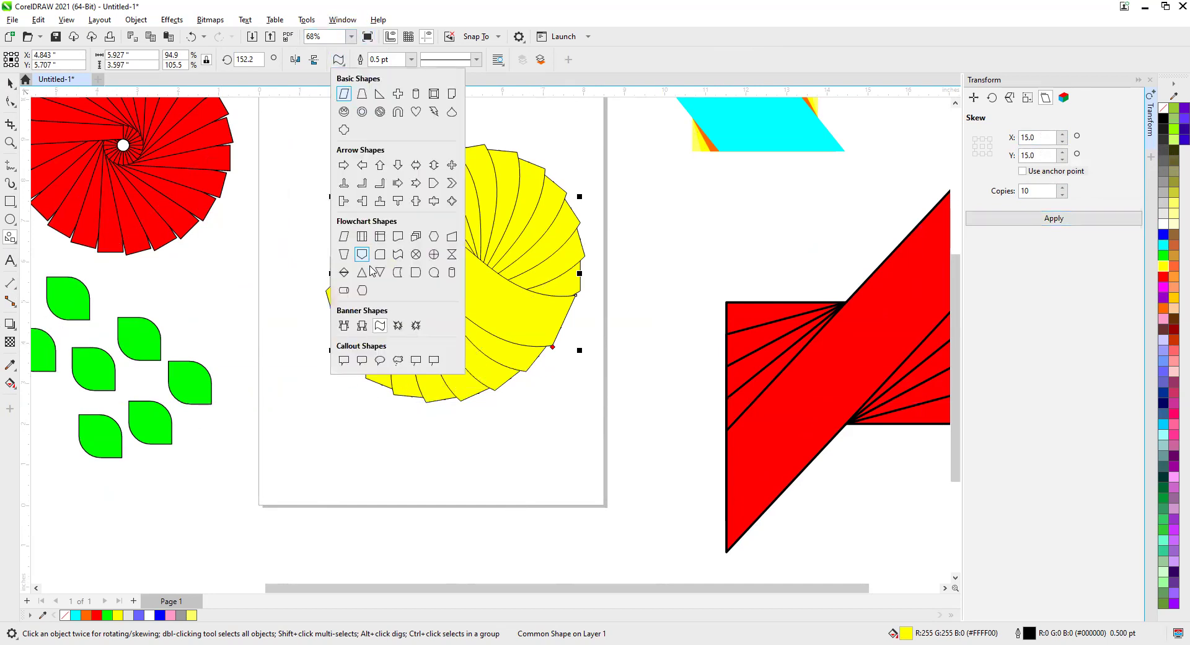
{"action": "left_click", "coordinate": [380, 325]}
{"action": "left_click_drag", "start_coordinate": [310, 218], "coordinate": [635, 321]}
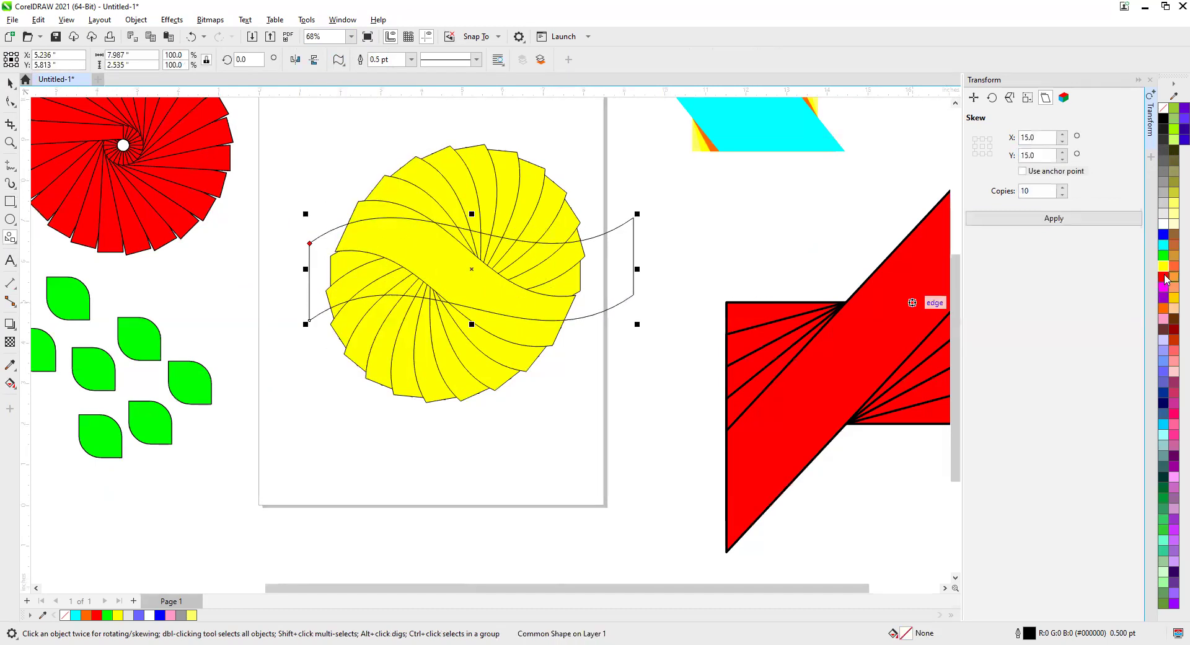
{"action": "left_click", "coordinate": [1168, 276]}
{"action": "left_click", "coordinate": [10, 85]}
{"action": "left_click_drag", "start_coordinate": [472, 272], "coordinate": [459, 274]}
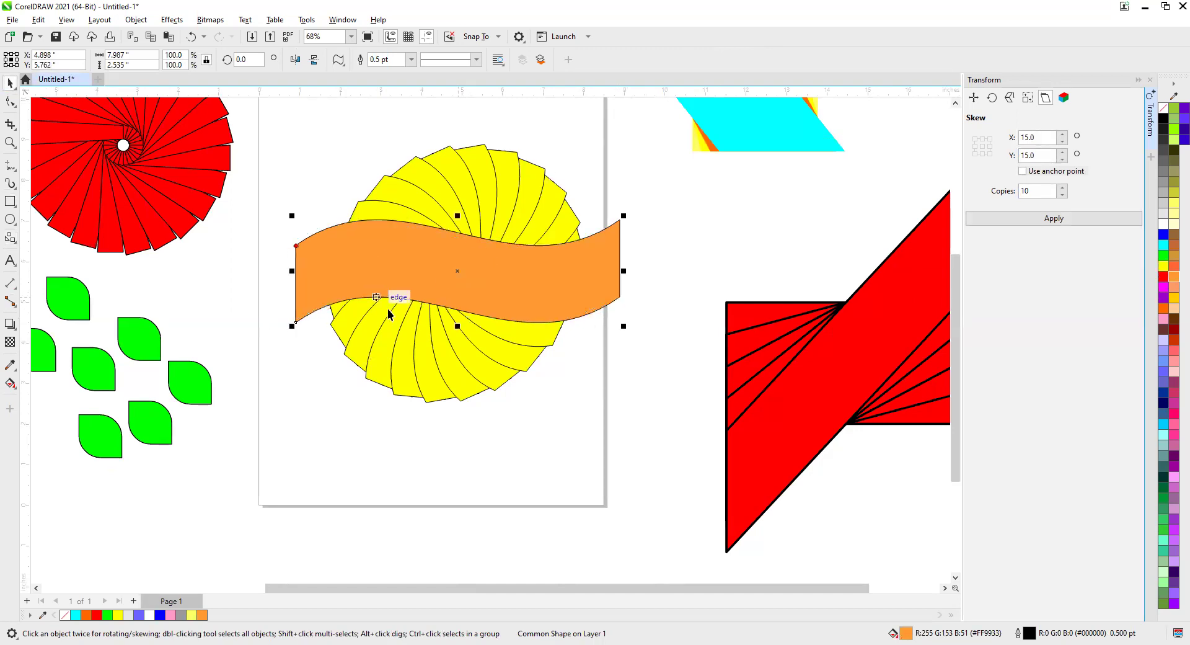
Step: Deselect the orange banner and collapse the Transform docker
{"action": "left_click", "coordinate": [566, 372]}
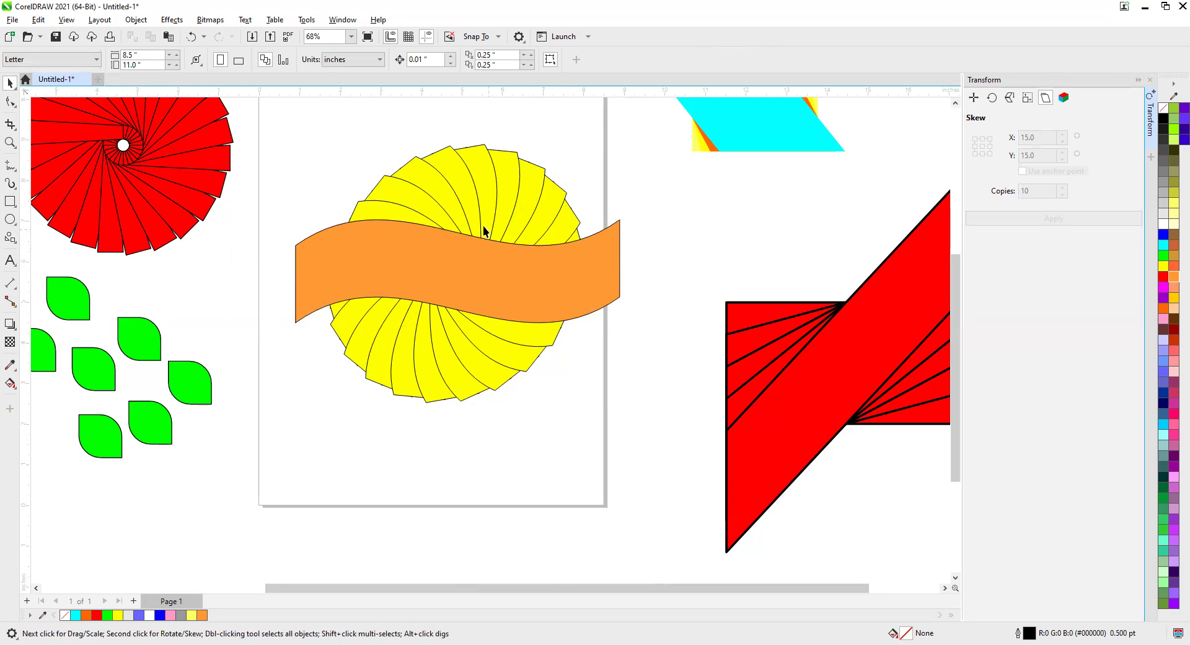
{"action": "scroll", "coordinate": [452, 201], "scroll_direction": "down", "scroll_amount": 4}
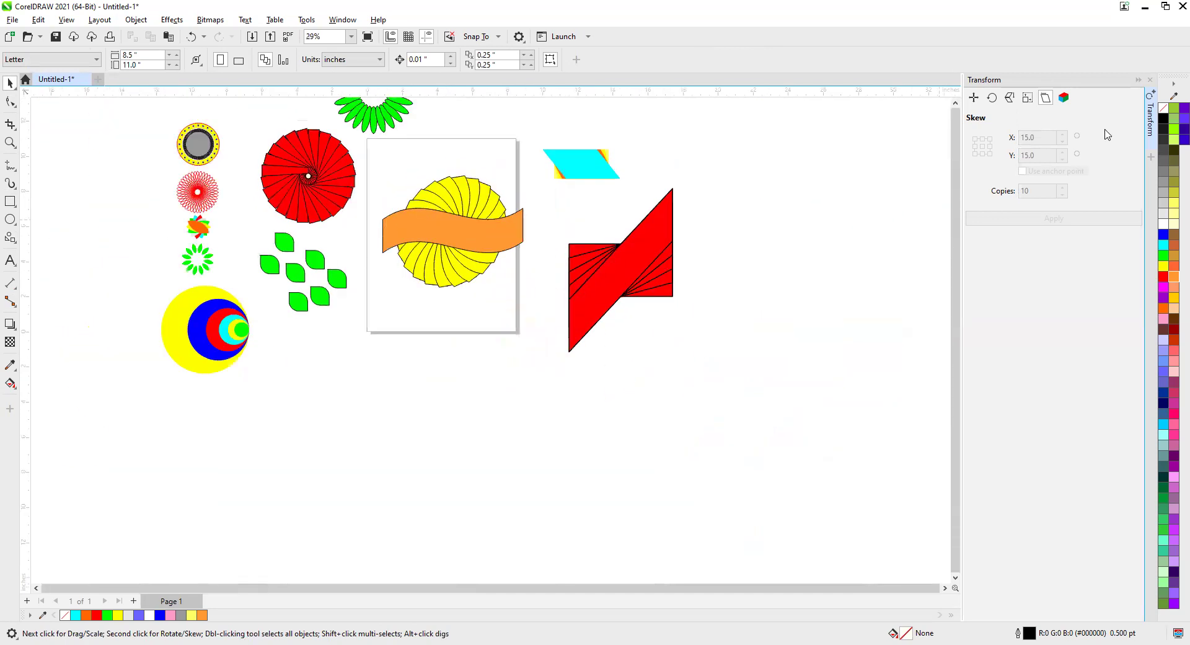
{"action": "left_click", "coordinate": [1150, 81]}
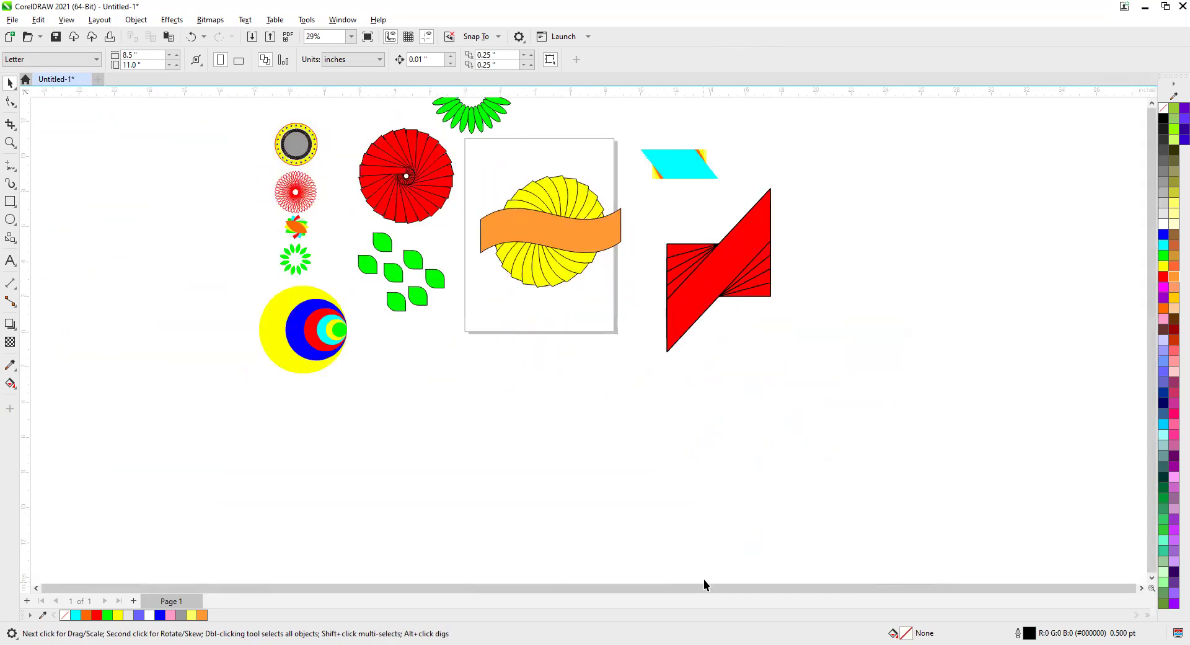